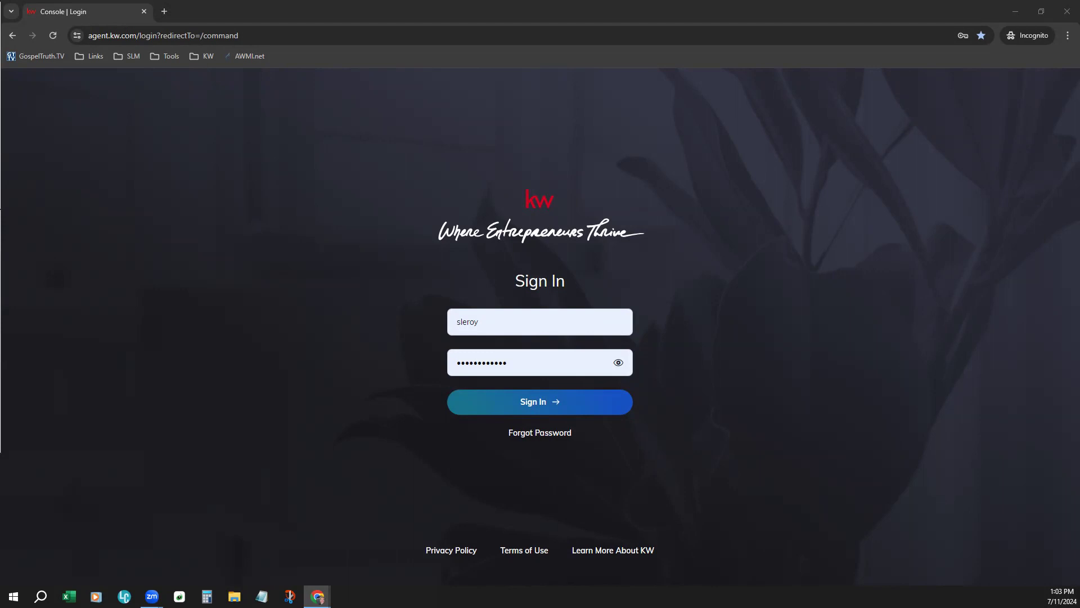
Sign in with the prefilled credentials and enlarge the zoom of the dashboard page
left_click(575, 400)
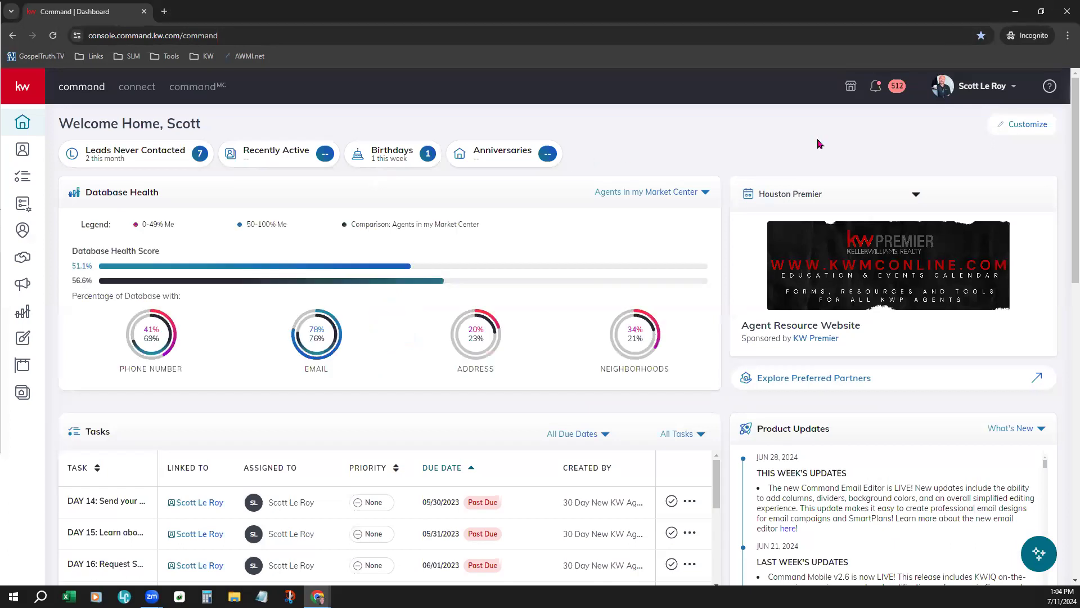
left_click(1067, 34)
left_click(1036, 237)
left_click(749, 158)
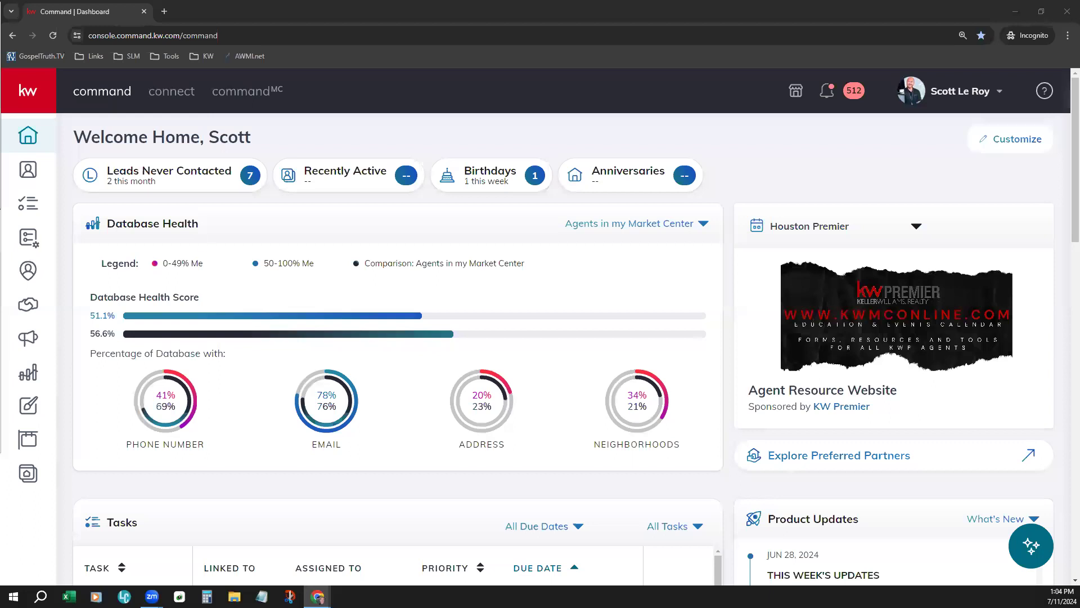
Open the Marketing Profile page under Connect Settings in the account settings
left_click(932, 99)
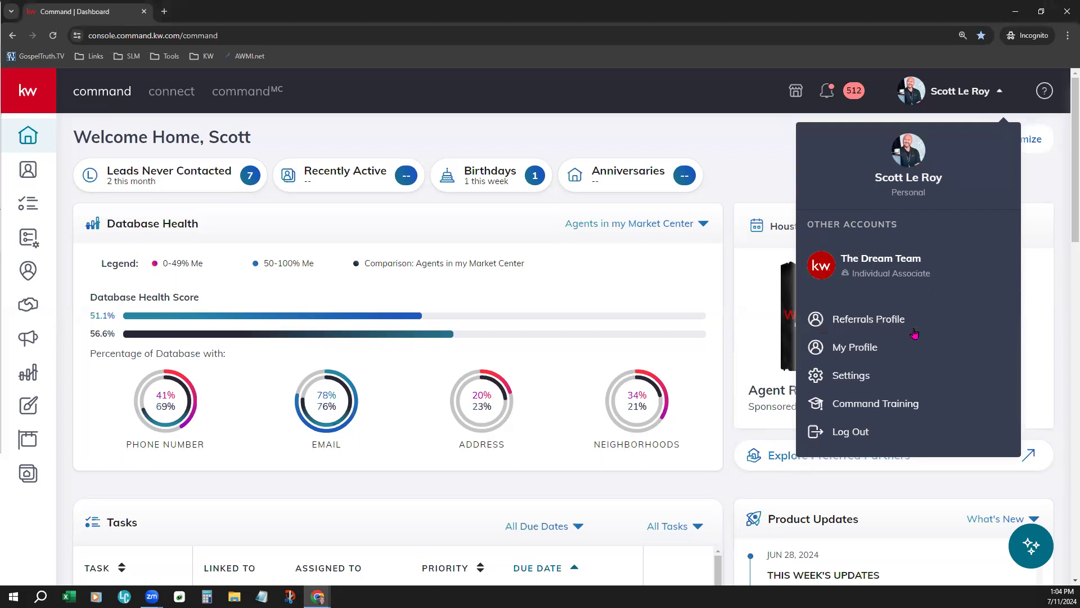
left_click(889, 382)
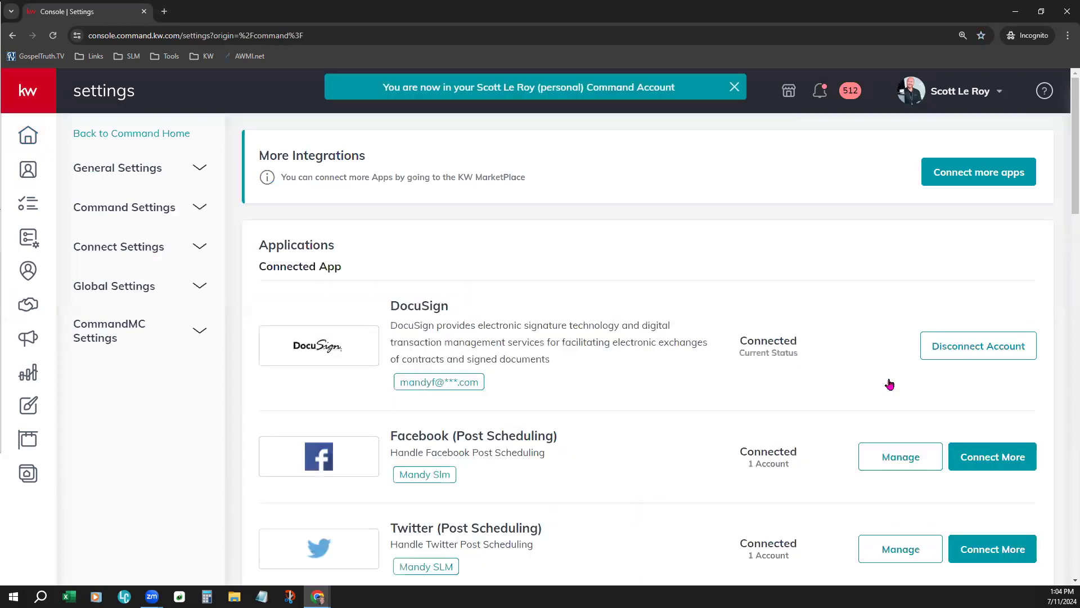
left_click(141, 257)
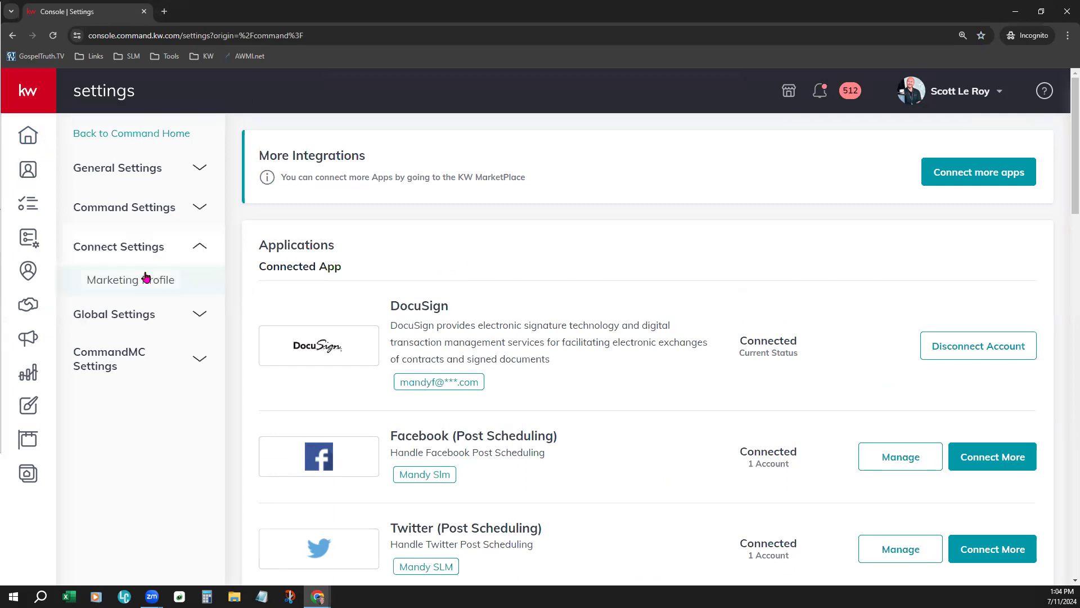
left_click(146, 279)
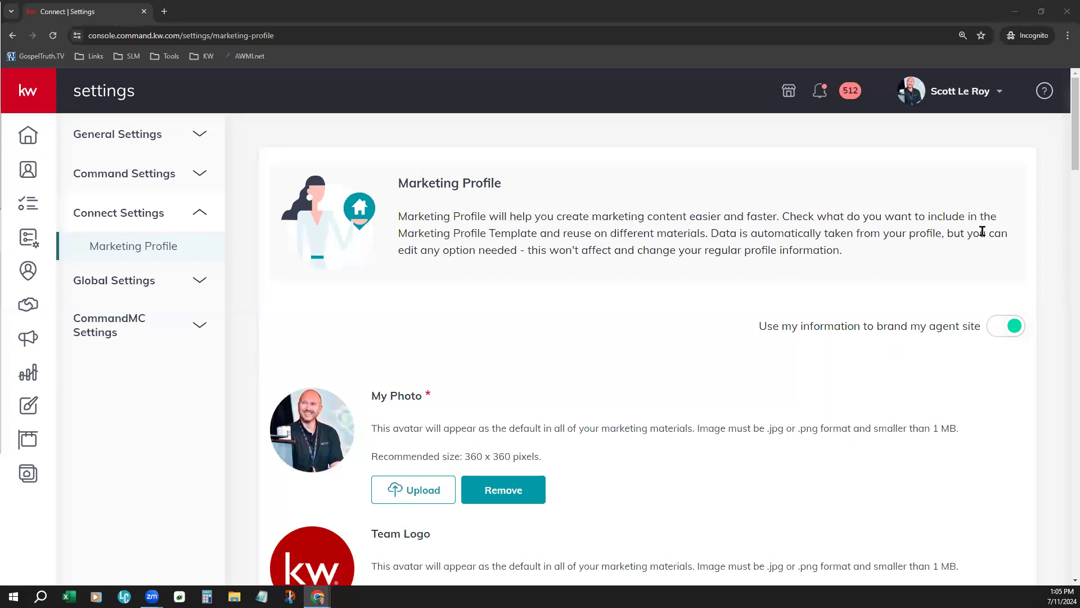
scroll(675, 352, "down", 1)
scroll(675, 352, "down", 4)
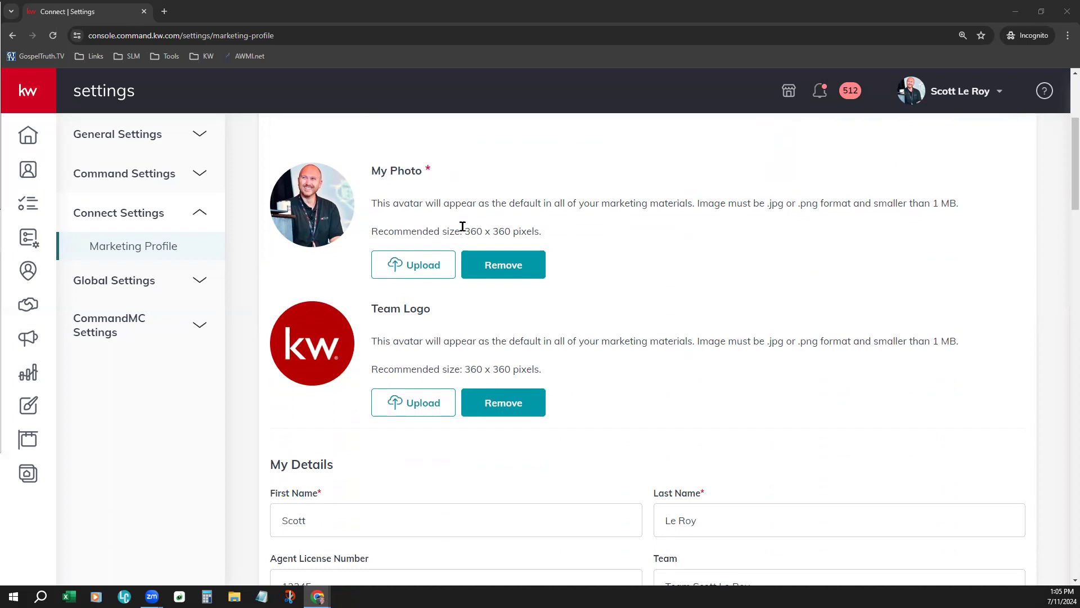
left_click_drag(462, 231, 513, 229)
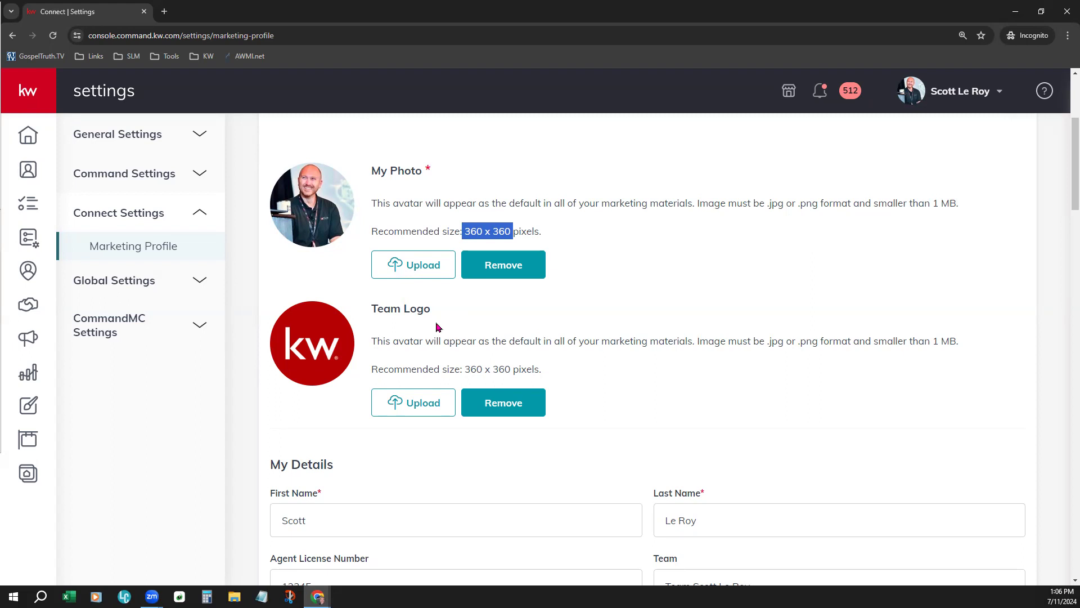
scroll(622, 383, "down", 3)
scroll(624, 382, "down", 2)
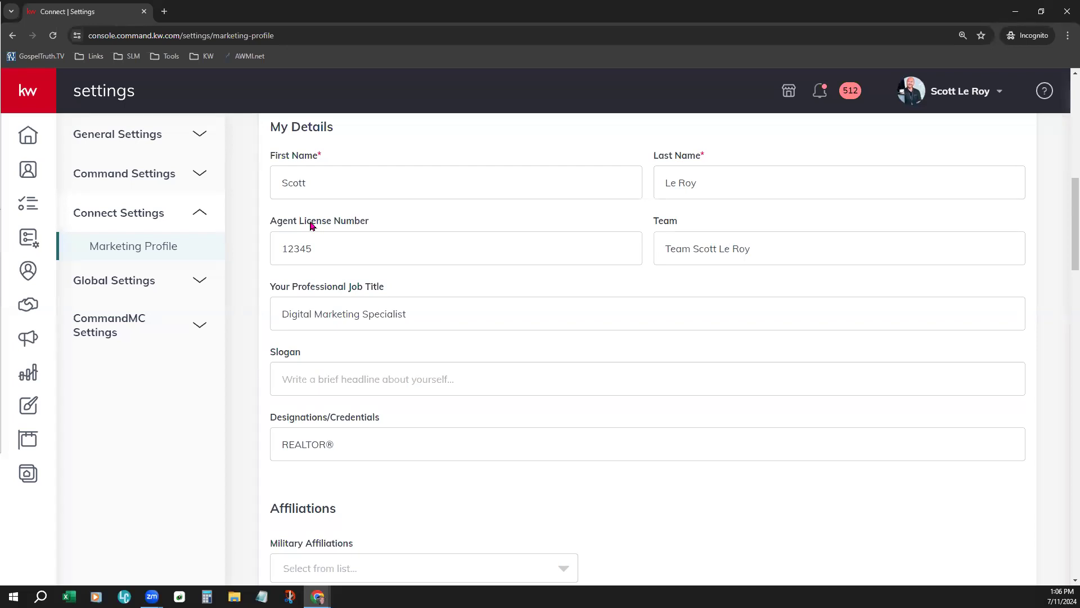
scroll(504, 315, "down", 3)
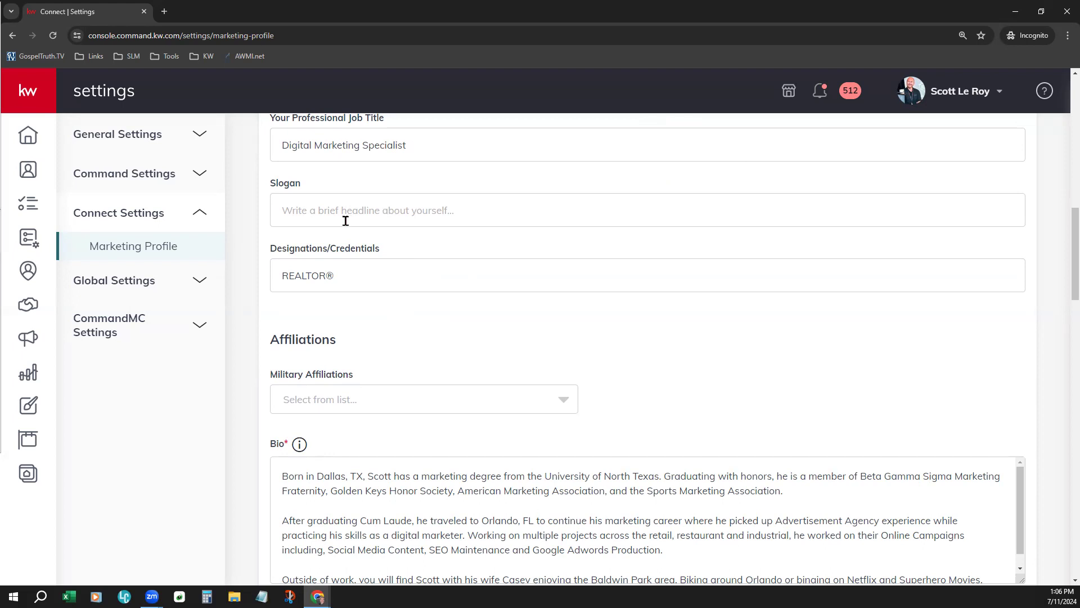
scroll(504, 314, "down", 3)
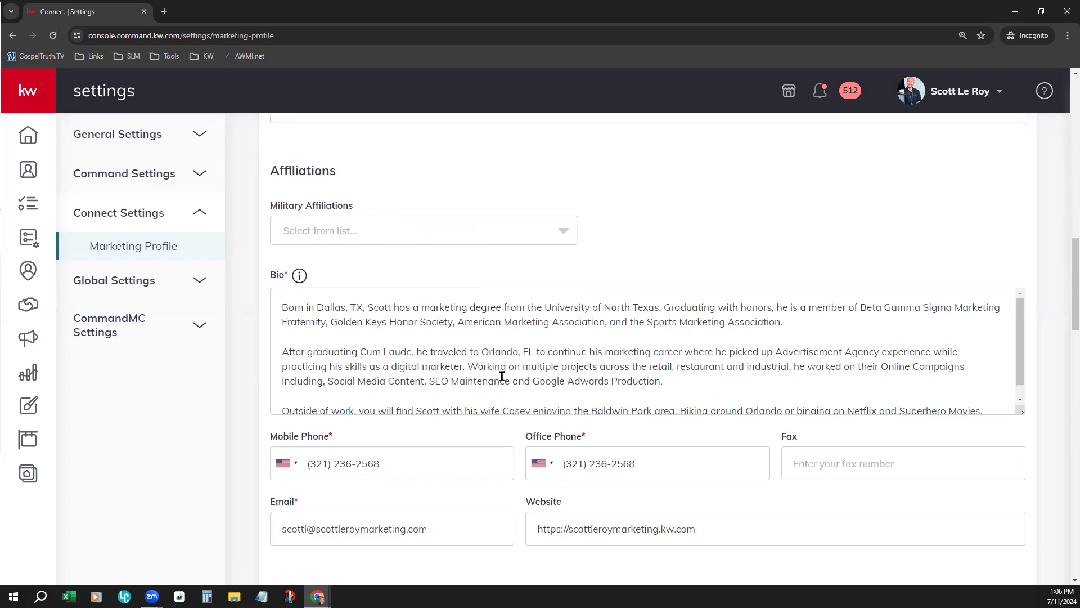
scroll(481, 363, "down", 1)
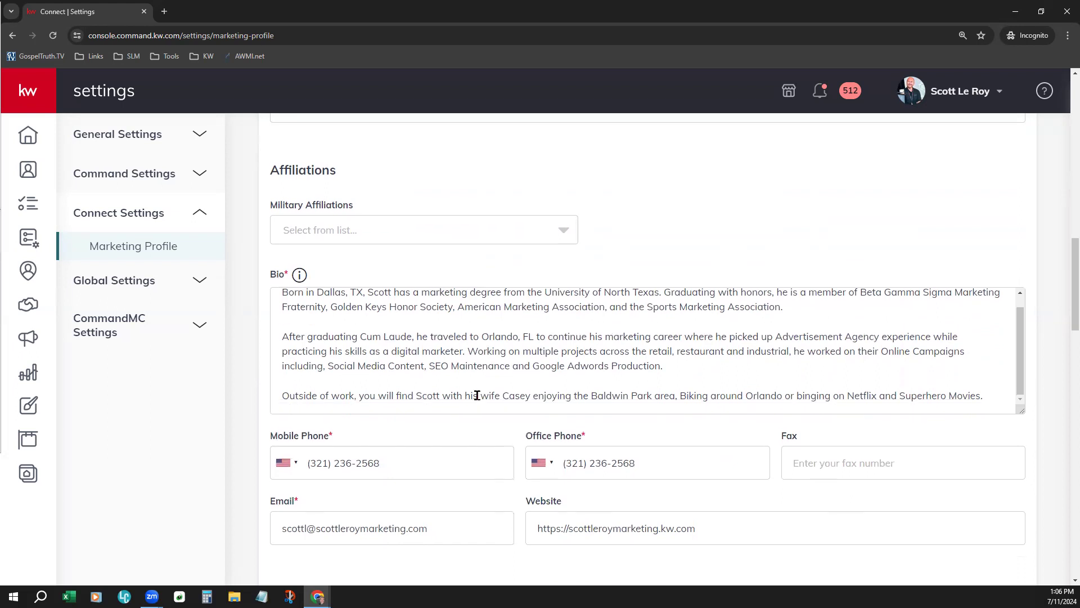
scroll(477, 393, "down", 1)
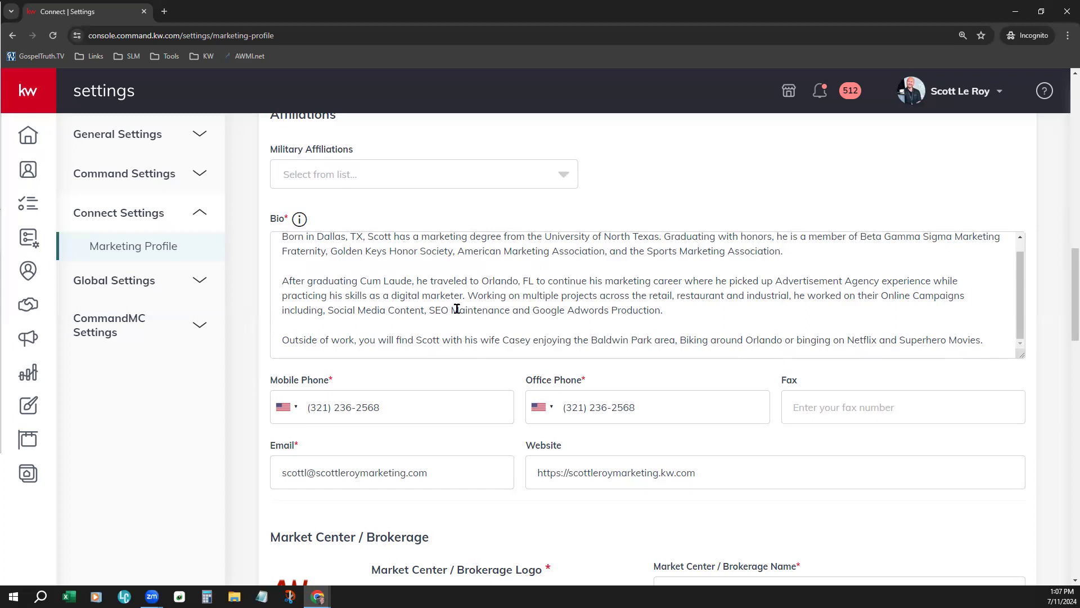
scroll(498, 399, "down", 2)
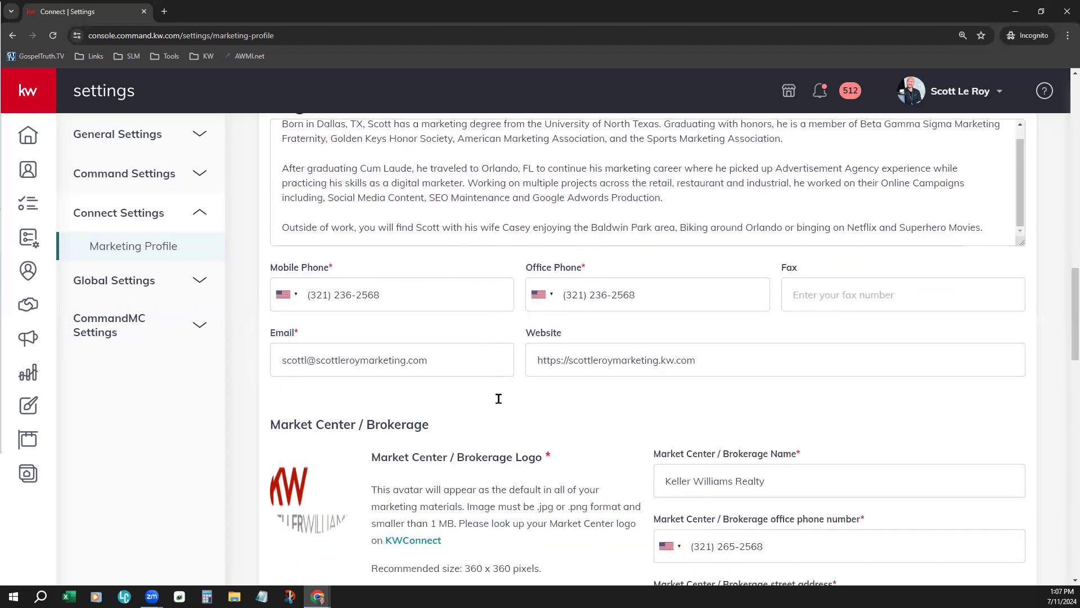
scroll(498, 399, "down", 1)
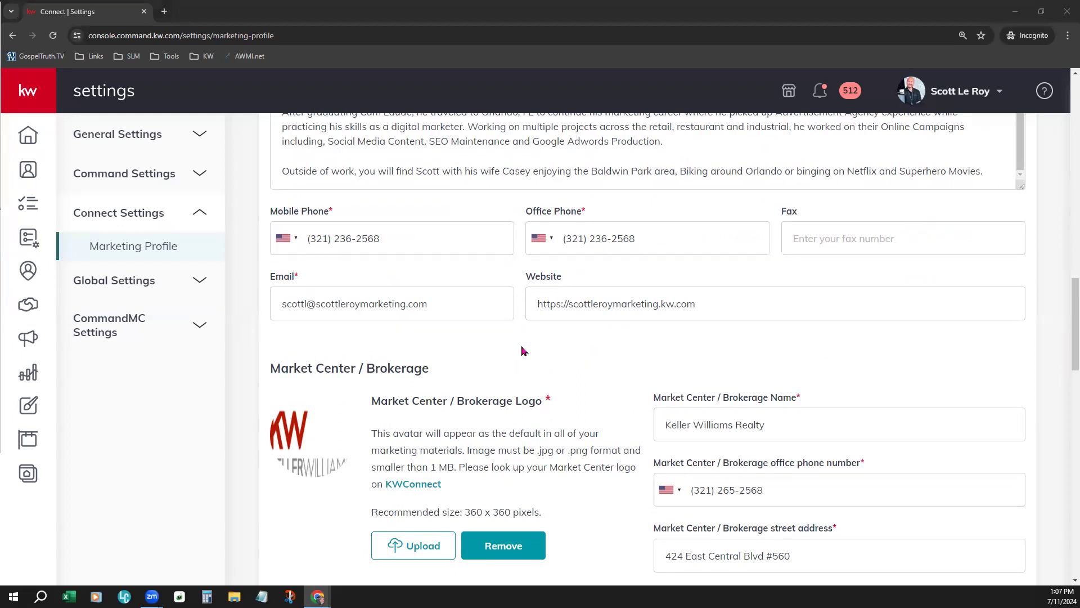
left_click_drag(568, 302, 516, 333)
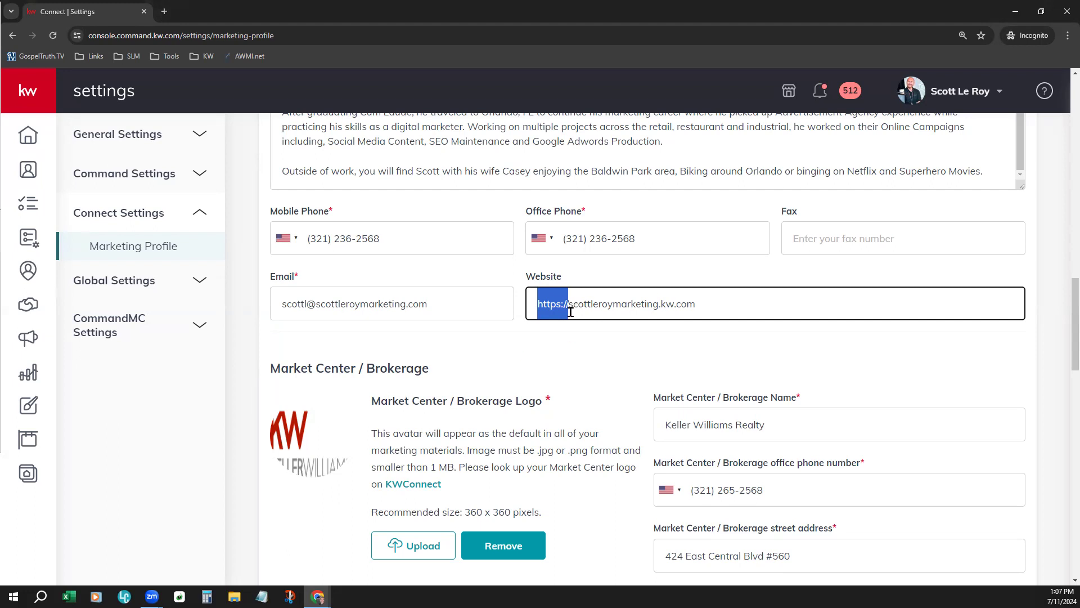
Open the agent website listed in the profile's Website field in a new browser tab and copy its full address
left_click(164, 11)
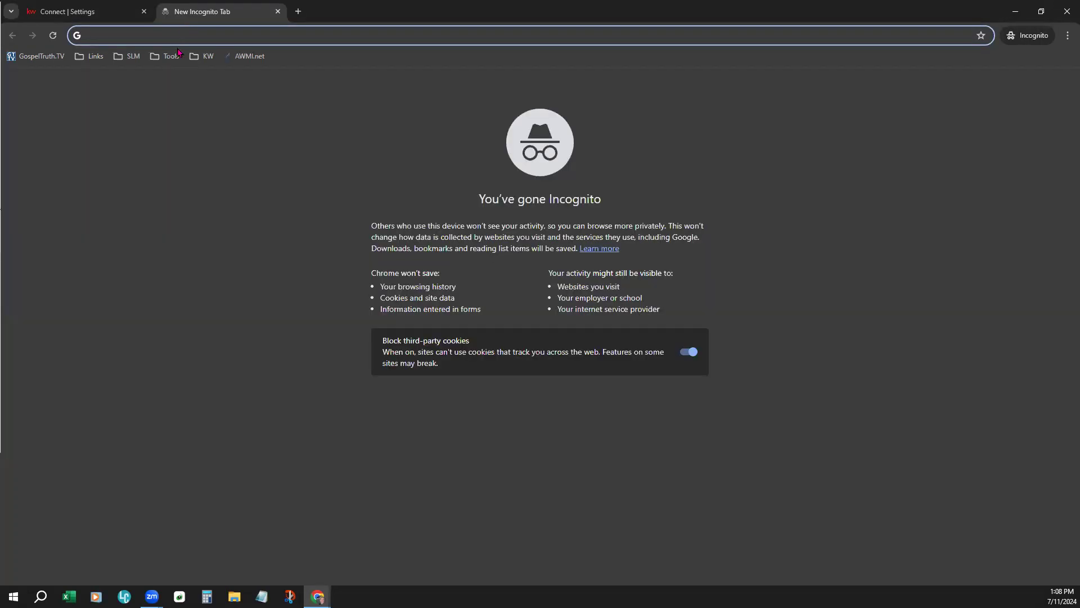
type("scot")
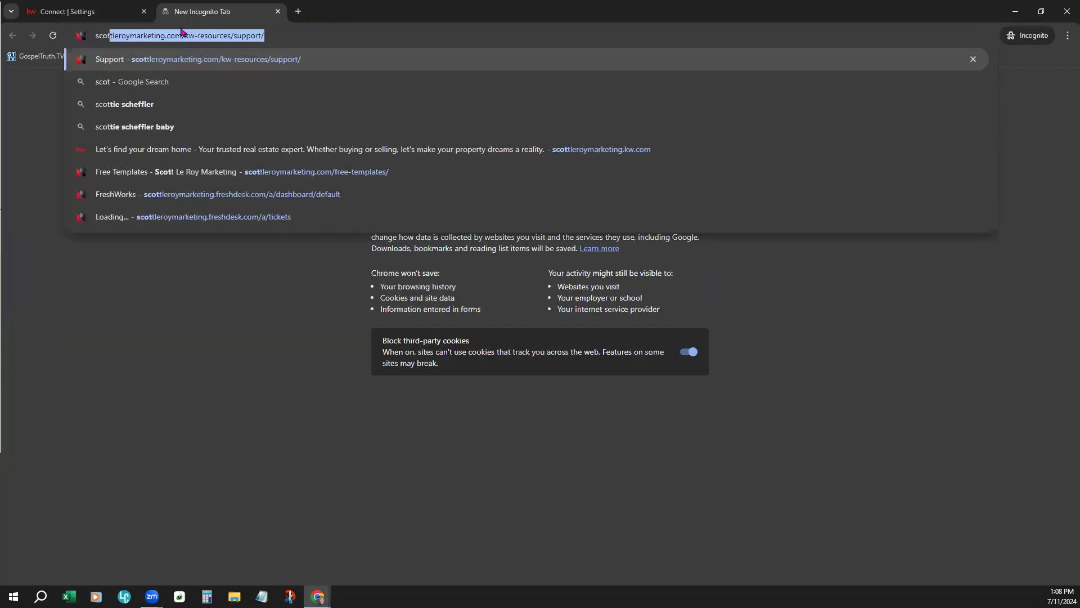
type("tleroymarketing.kw.com")
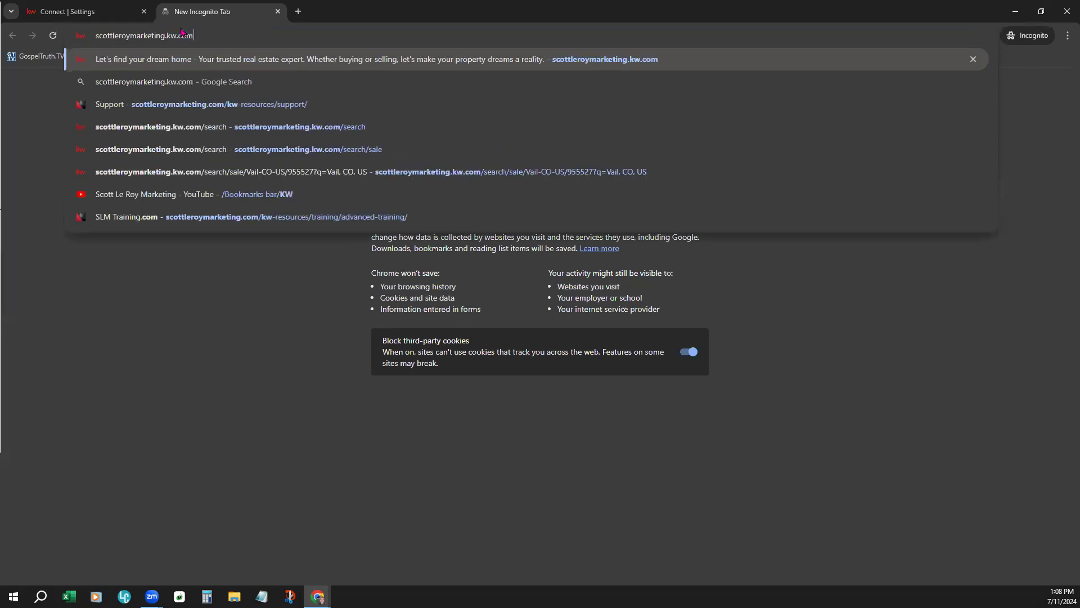
key("Return")
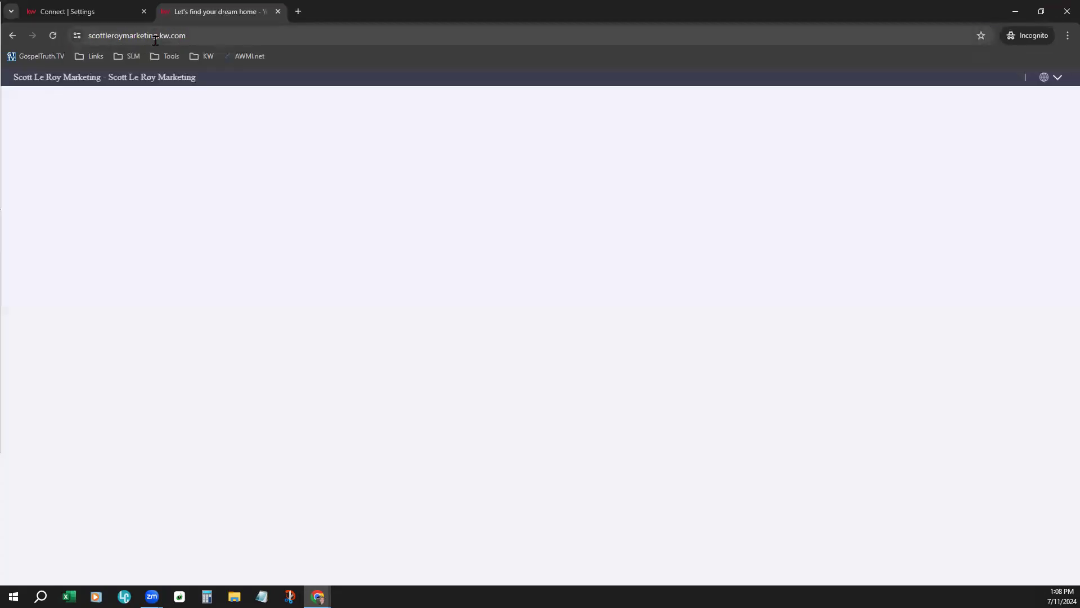
left_click(155, 41)
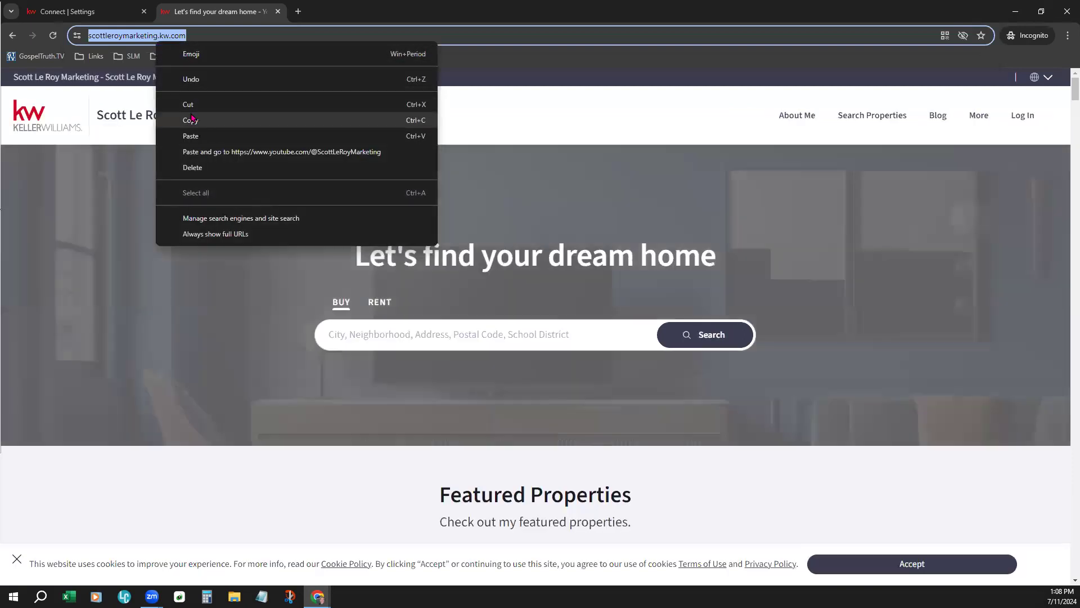
left_click(190, 120)
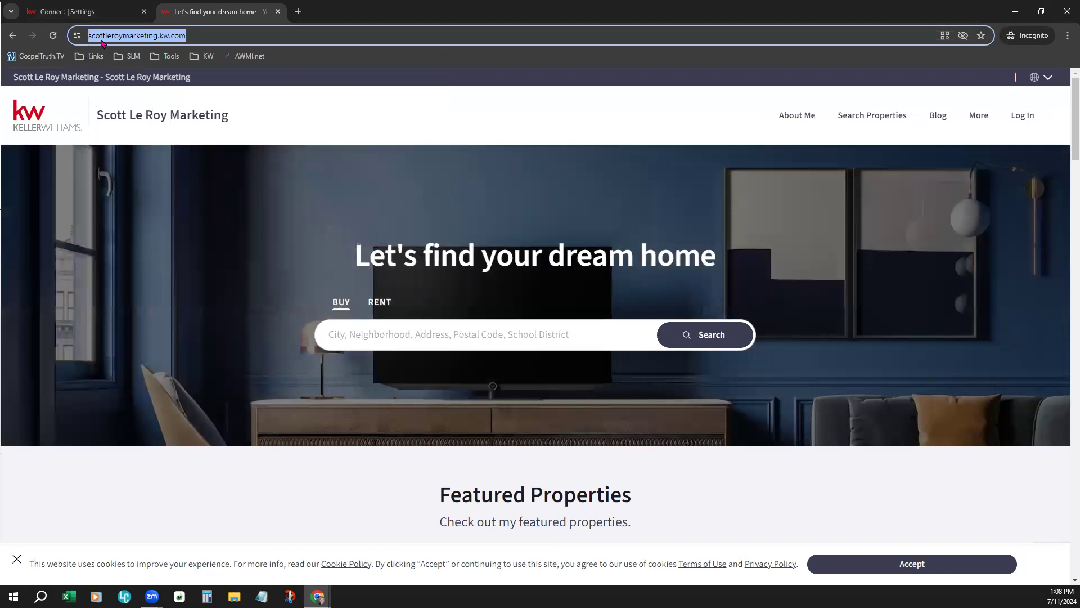
right_click(149, 36)
left_click(174, 109)
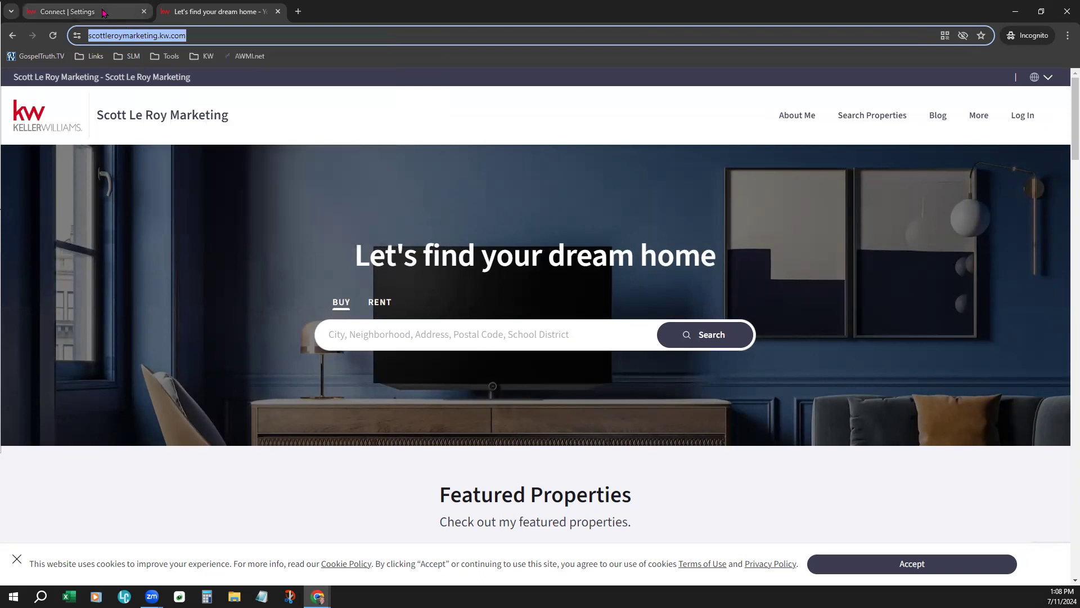
left_click(123, 12)
left_click_drag(757, 308, 509, 298)
key("BackSpace")
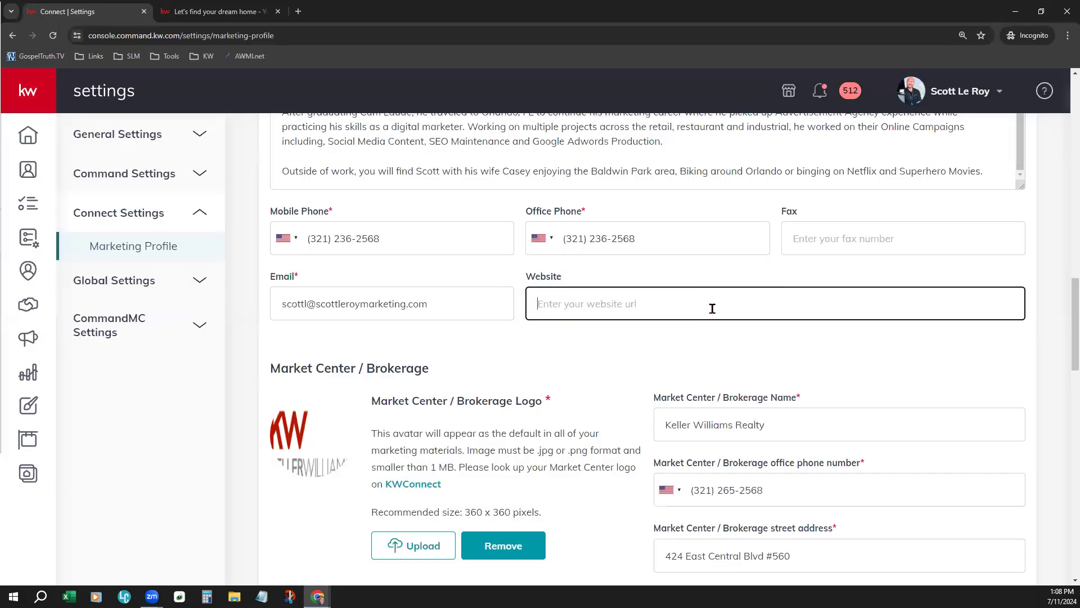
key("ctrl+v")
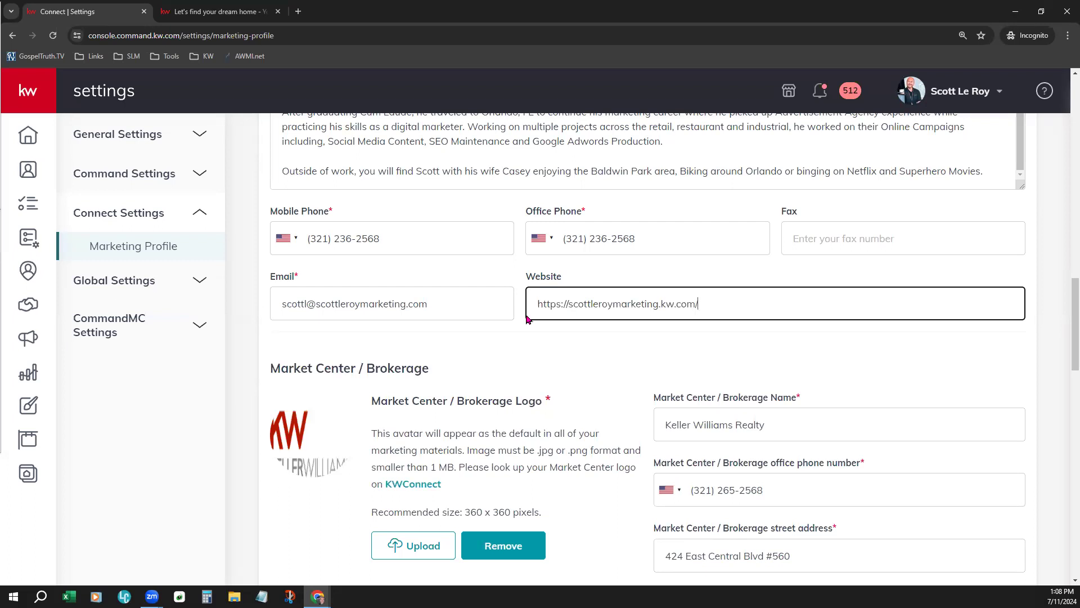
left_click_drag(569, 303, 532, 304)
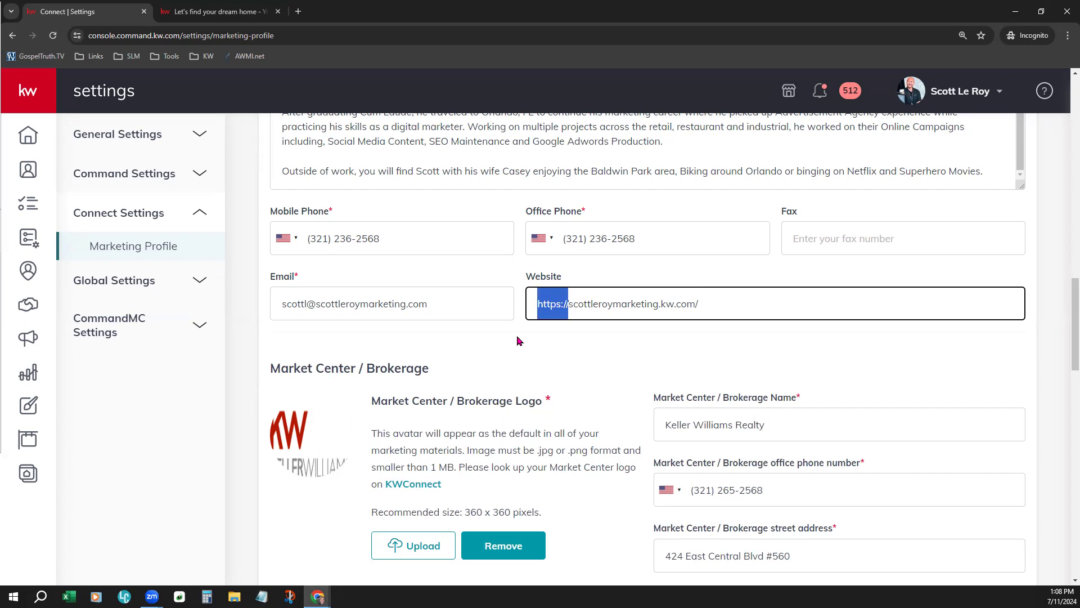
left_click(278, 12)
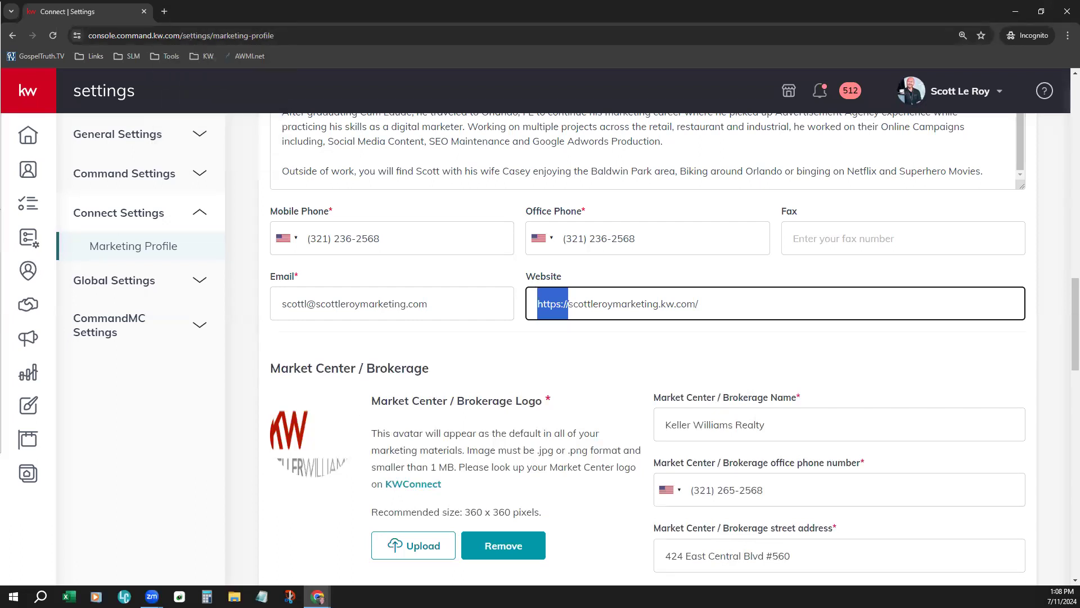
left_click(585, 413)
Examine the Market Center / Brokerage details, the Compliance footer text, links and images, and the Social section of the marketing profile
scroll(585, 413, "down", 4)
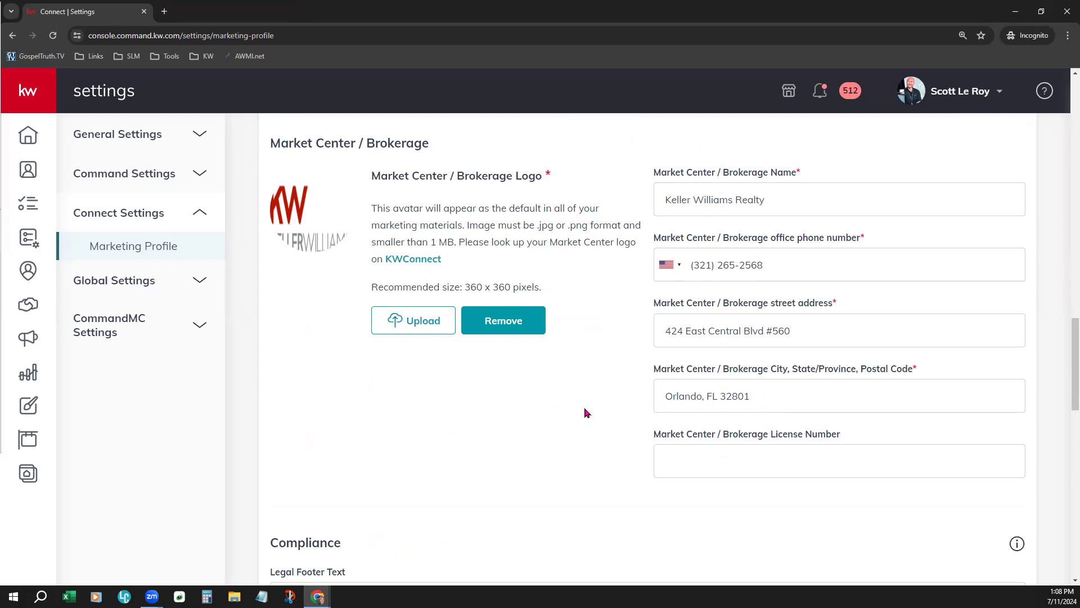
scroll(487, 380, "down", 1)
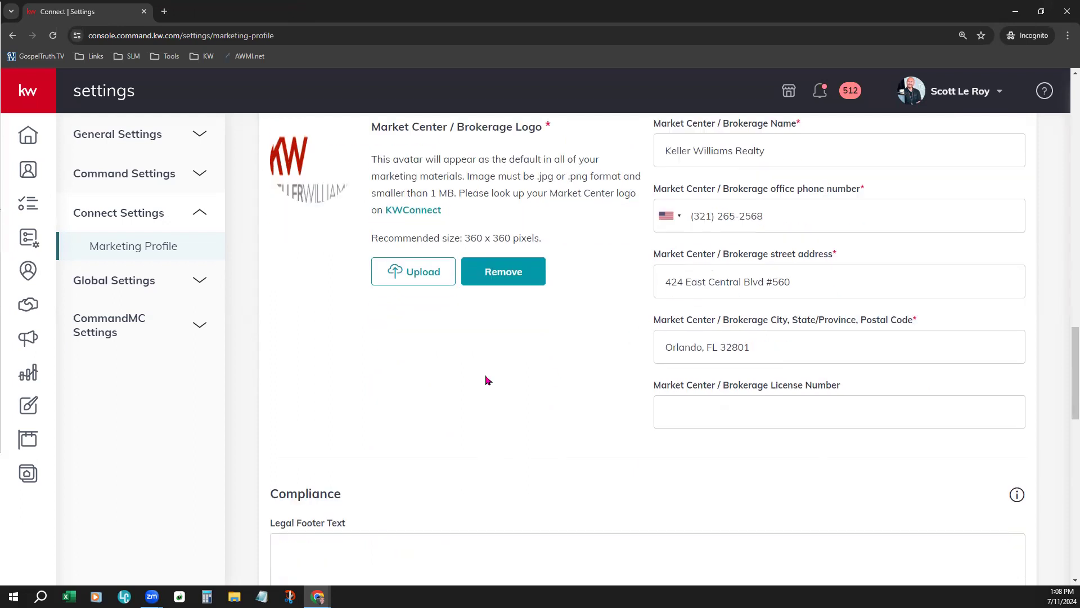
left_click(750, 205)
left_click(718, 283)
left_click(738, 340)
scroll(517, 424, "down", 5)
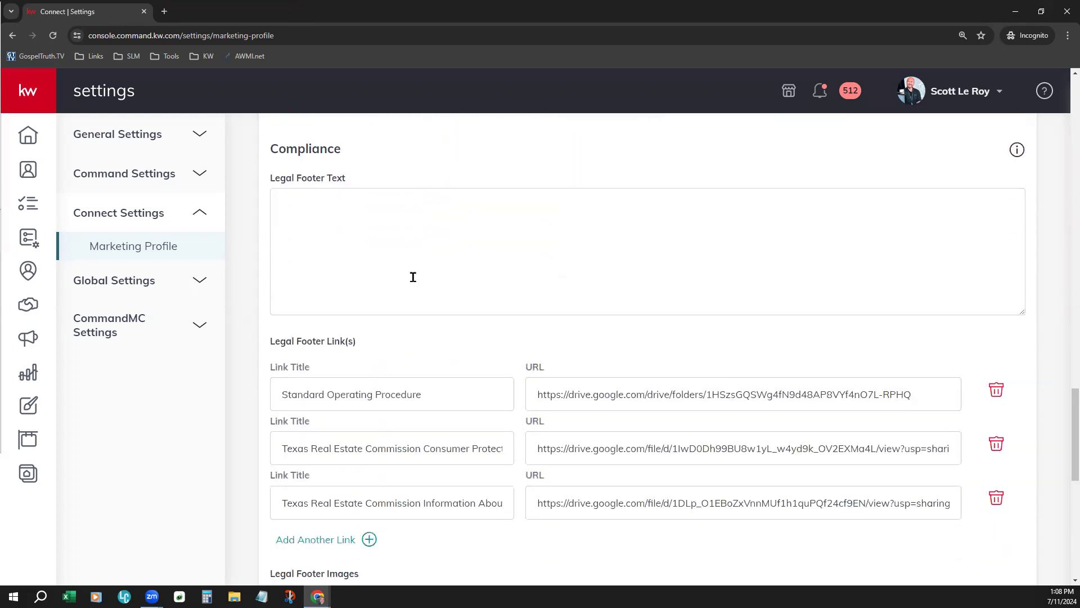
scroll(452, 390, "down", 1)
scroll(452, 391, "down", 1)
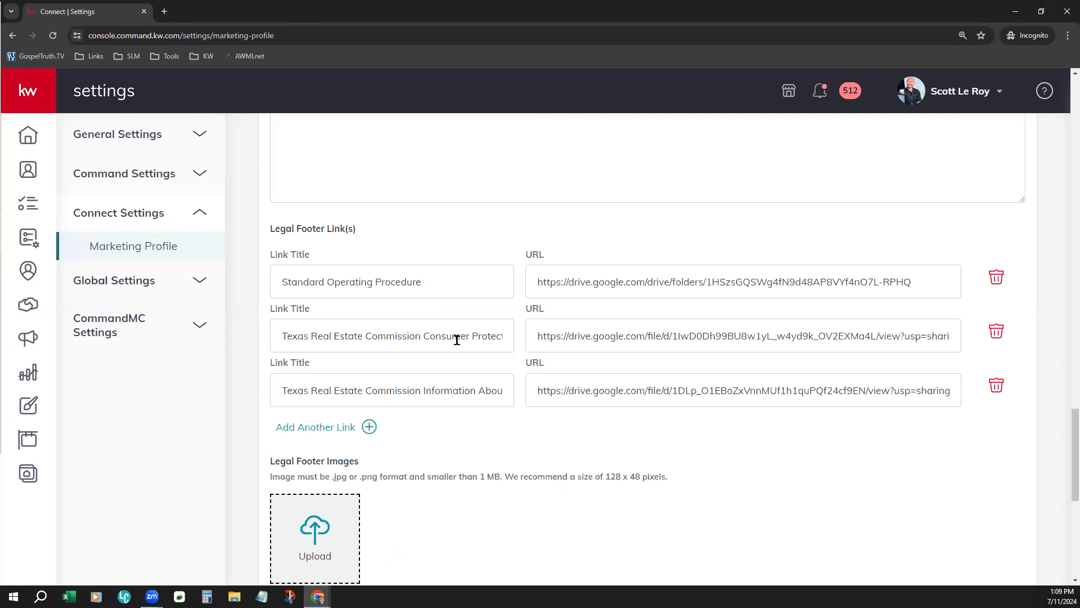
scroll(638, 450, "down", 6)
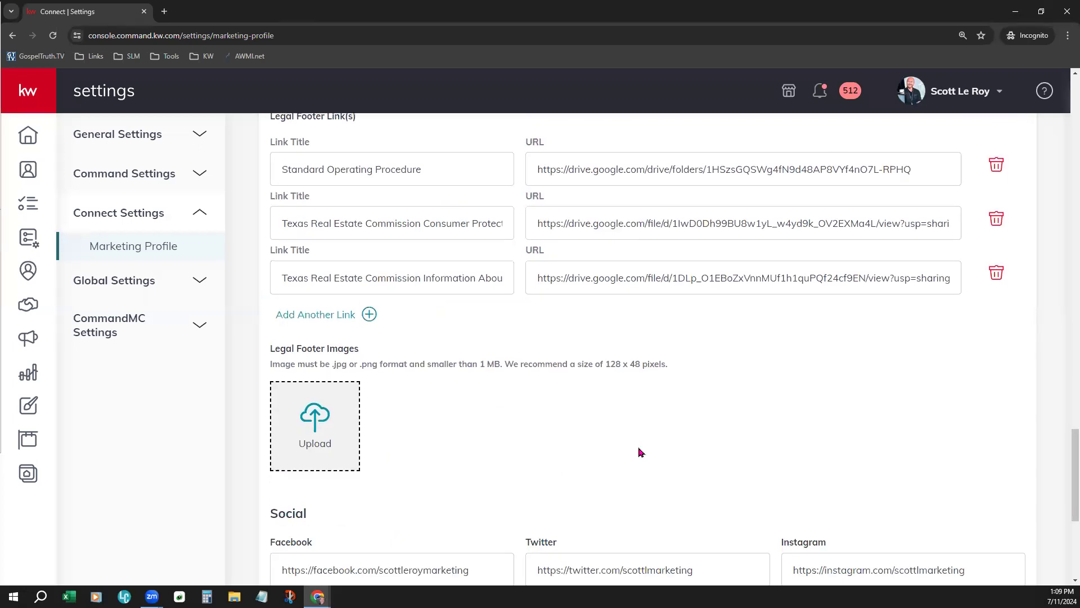
scroll(614, 404, "down", 1)
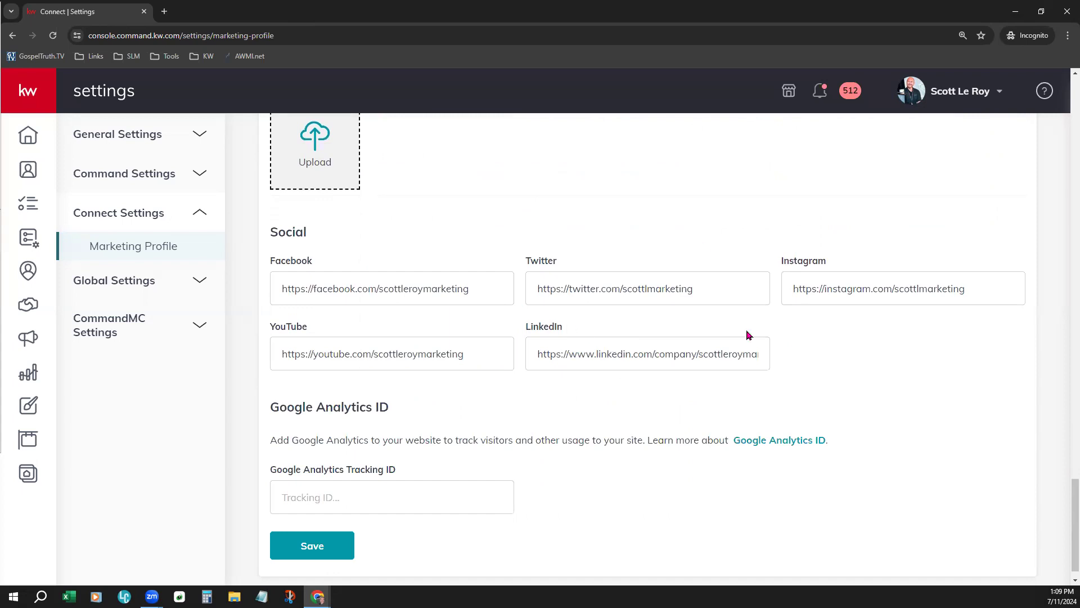
Check the full Facebook address under Social and save the marketing profile
left_click_drag(486, 290, 262, 297)
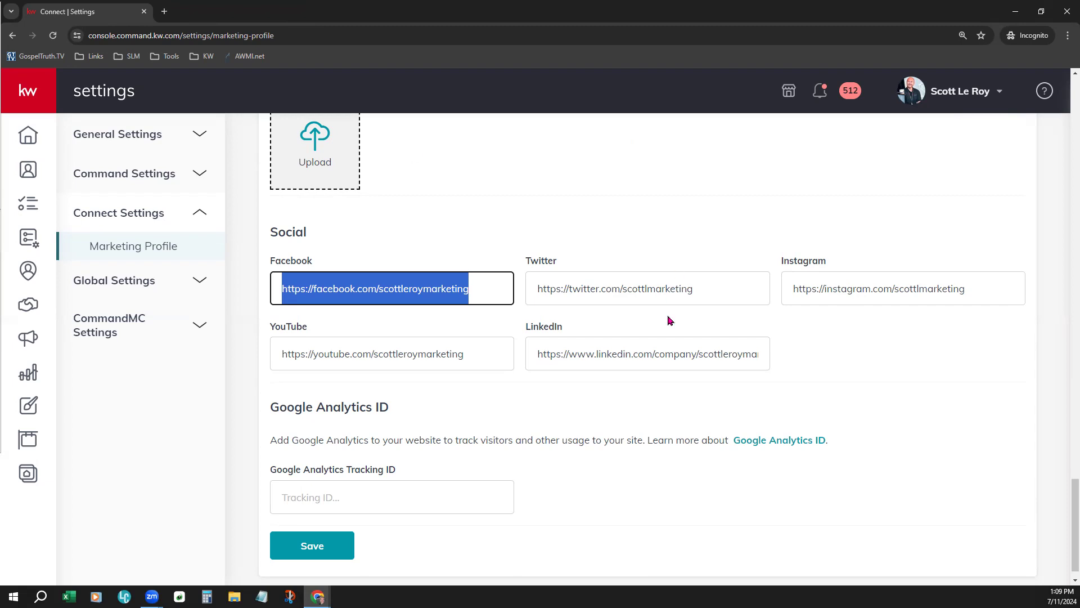
left_click(424, 195)
left_click(322, 544)
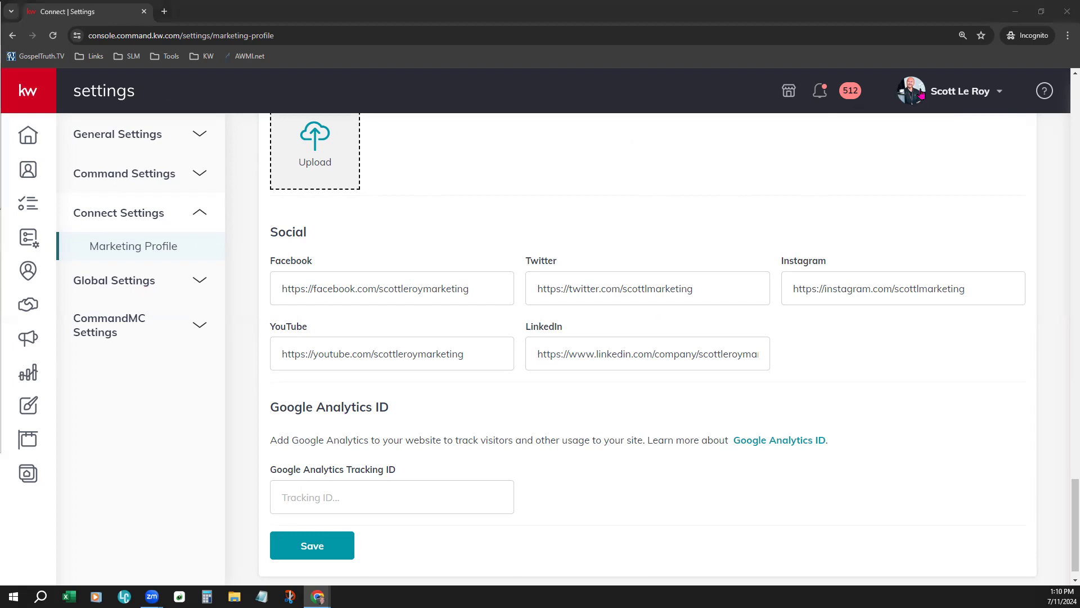
Return to the Command home page and open the account's Settings
left_click(28, 135)
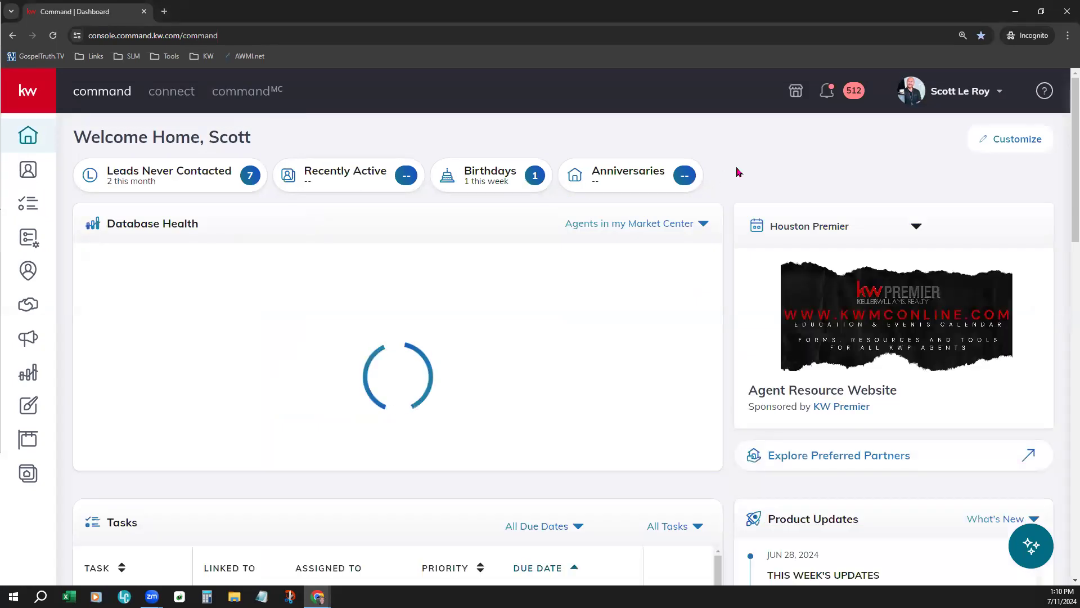
left_click(962, 94)
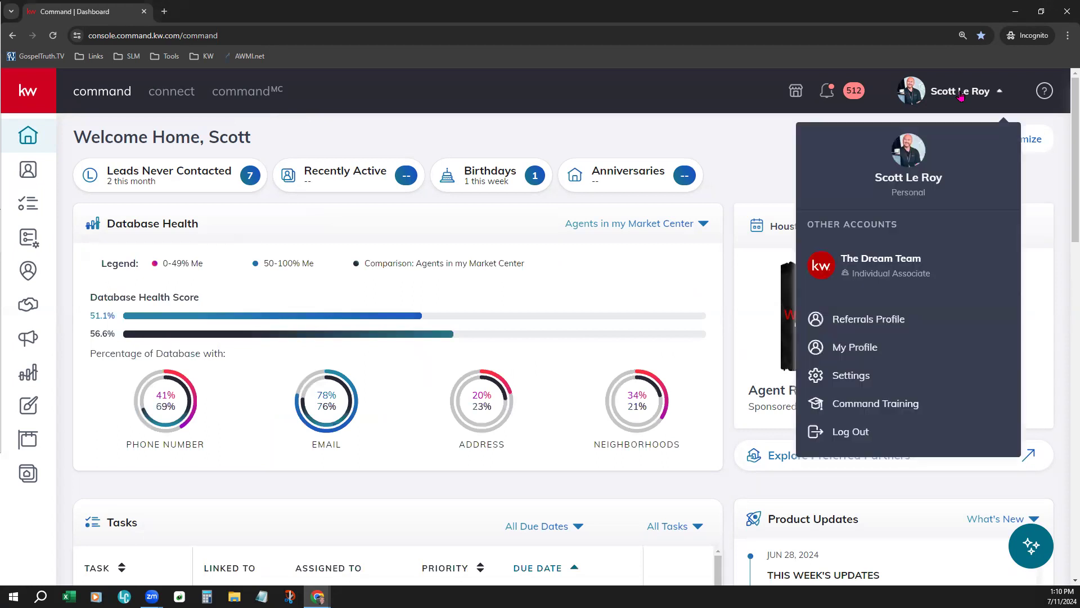
left_click(879, 380)
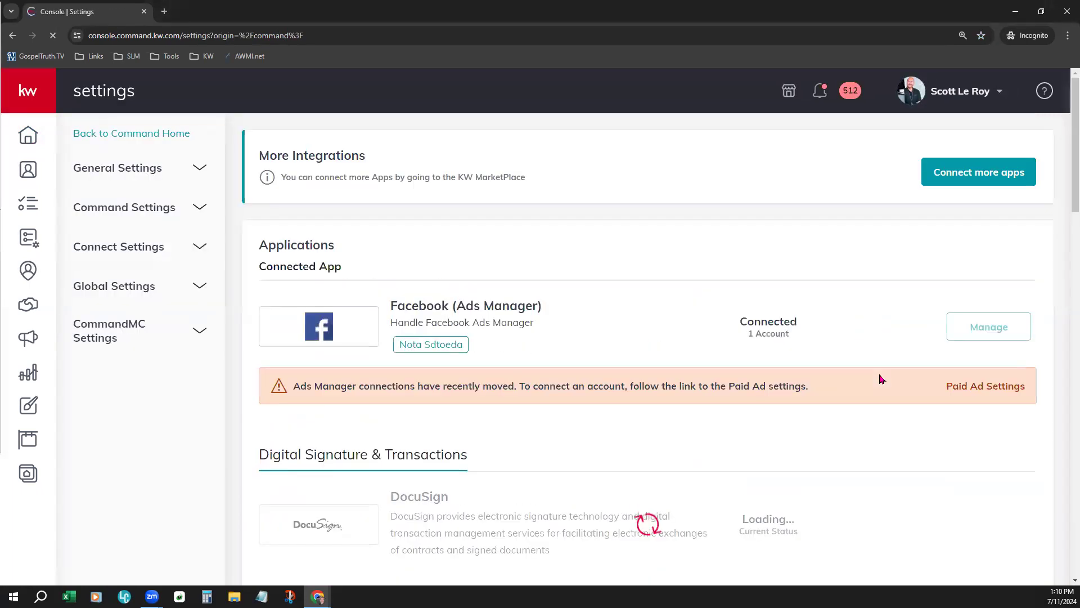
Find Command Email among the connected applications and open its management dialog
scroll(879, 379, "down", 5)
scroll(879, 379, "down", 15)
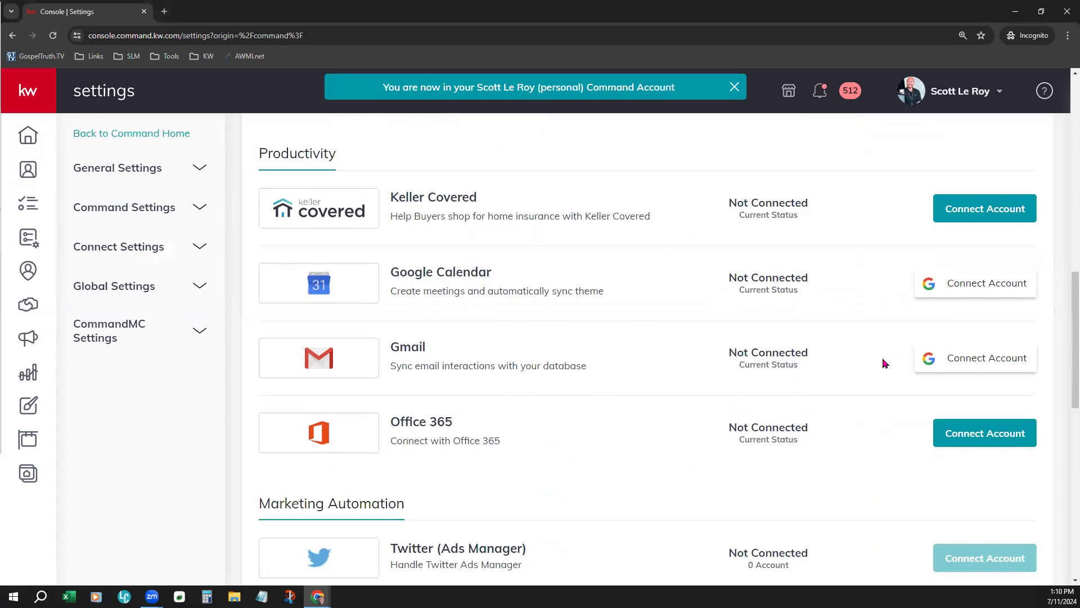
scroll(878, 354, "up", 1)
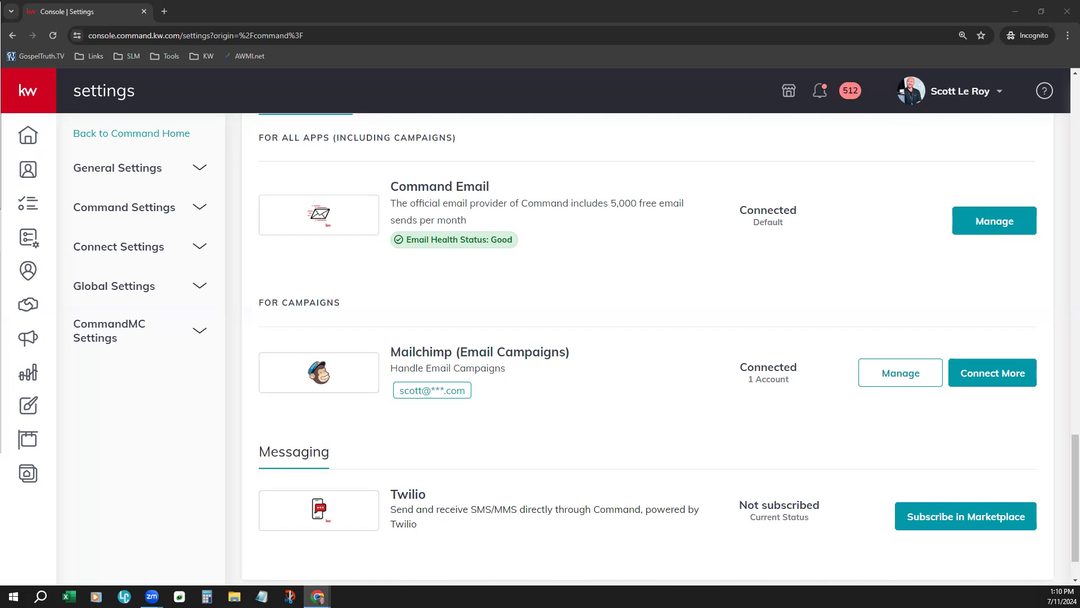
left_click(994, 234)
left_click(994, 234)
Check the Sender Name and the available Reply-To Email addresses in Command Email's configuration, leave them as they are and close the dialog
scroll(651, 360, "down", 3)
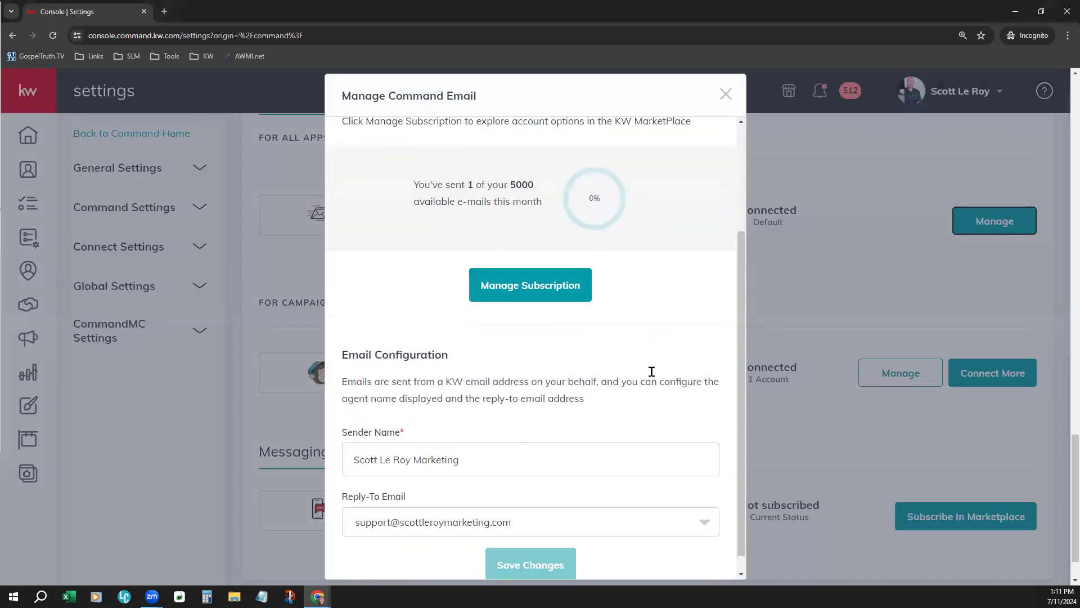
scroll(680, 309, "down", 2)
left_click_drag(358, 432, 456, 435)
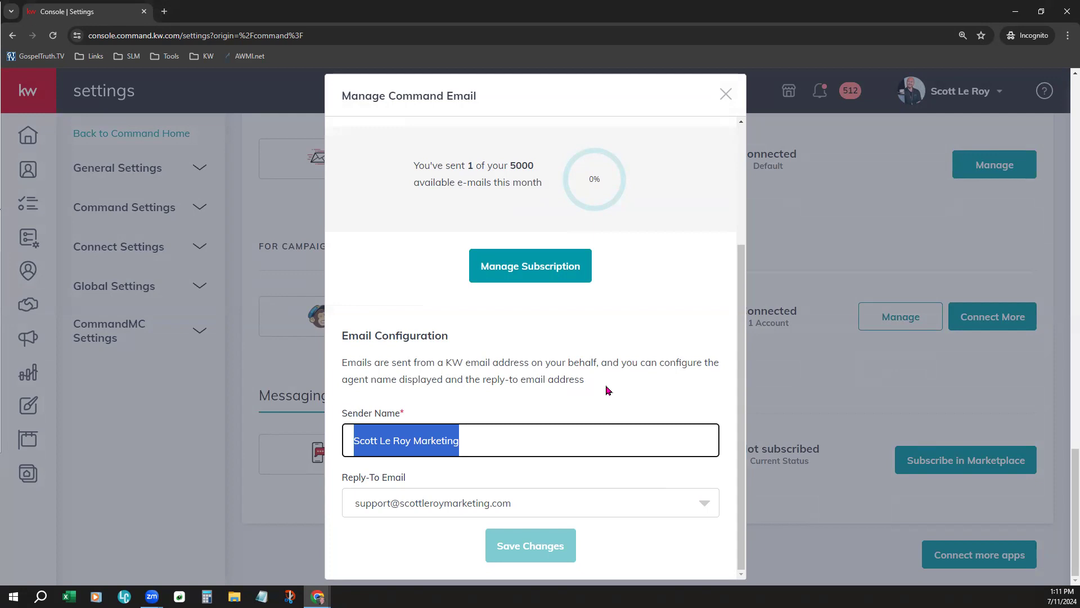
left_click(651, 497)
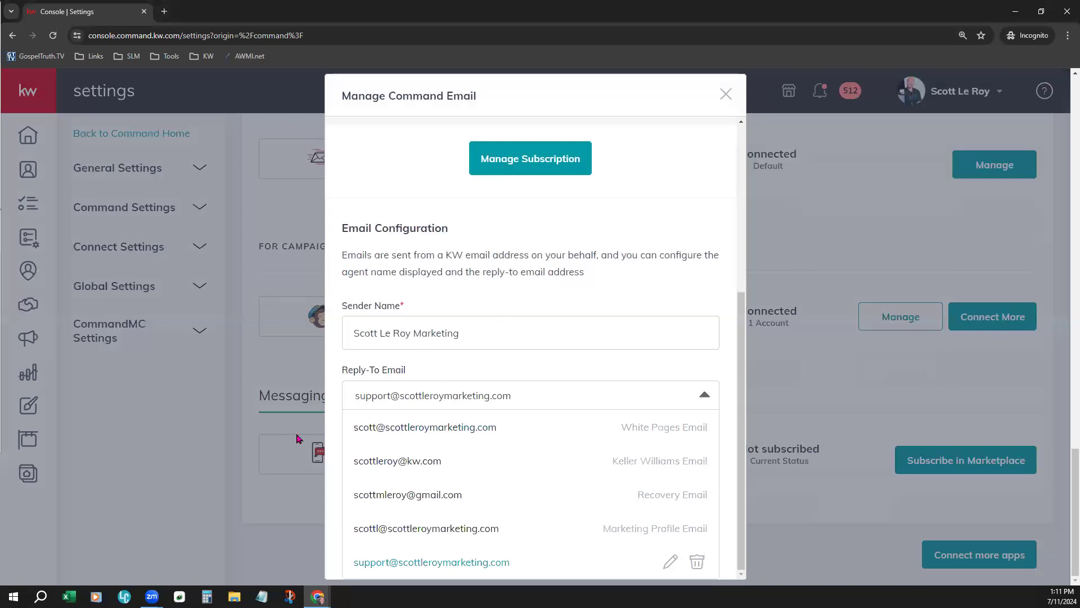
left_click(656, 229)
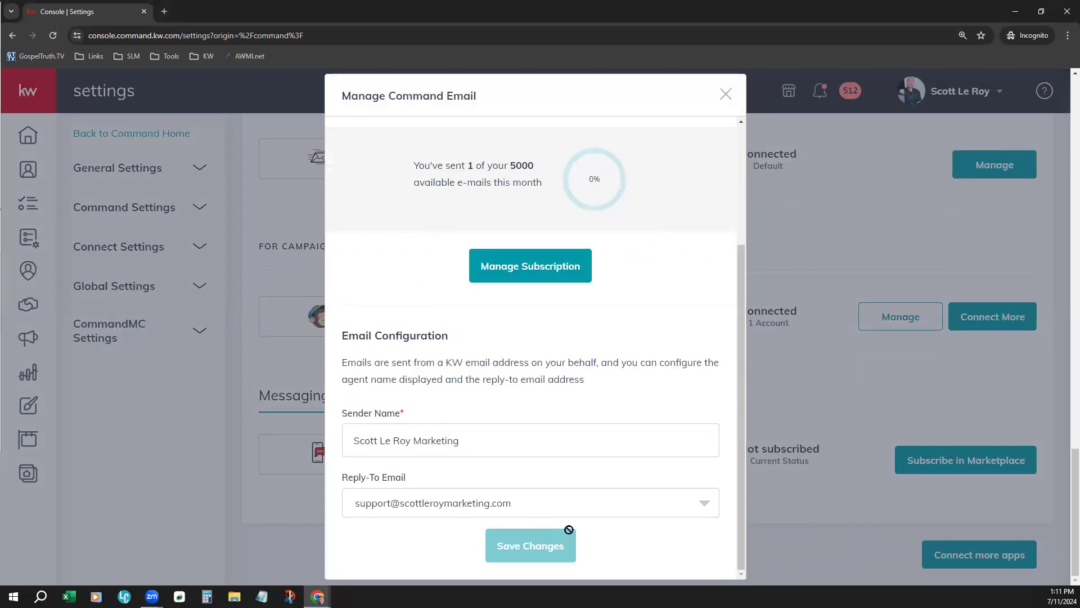
scroll(613, 504, "up", 3)
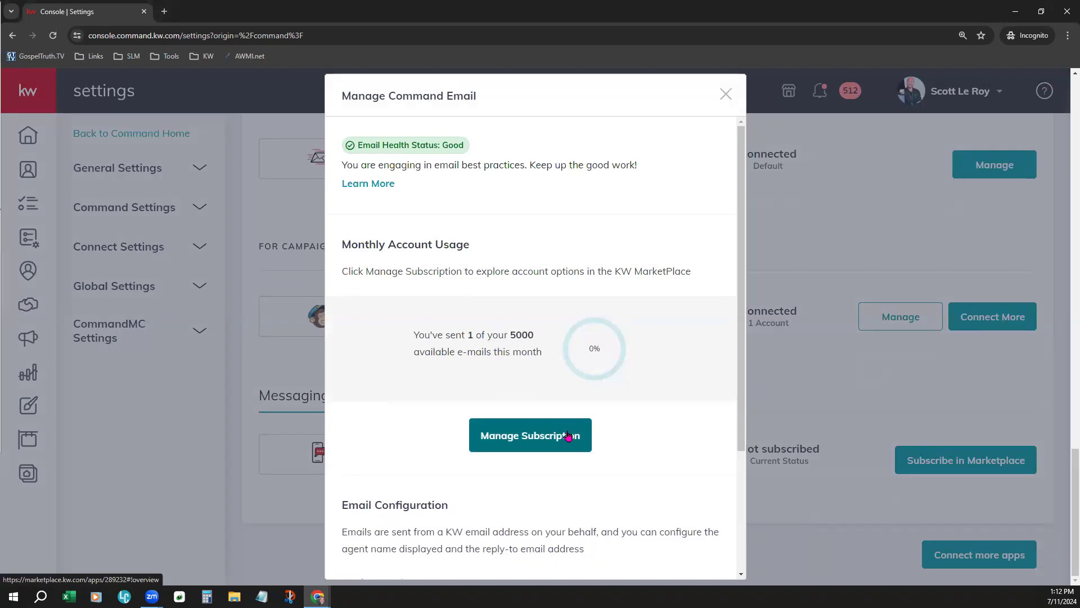
left_click(726, 95)
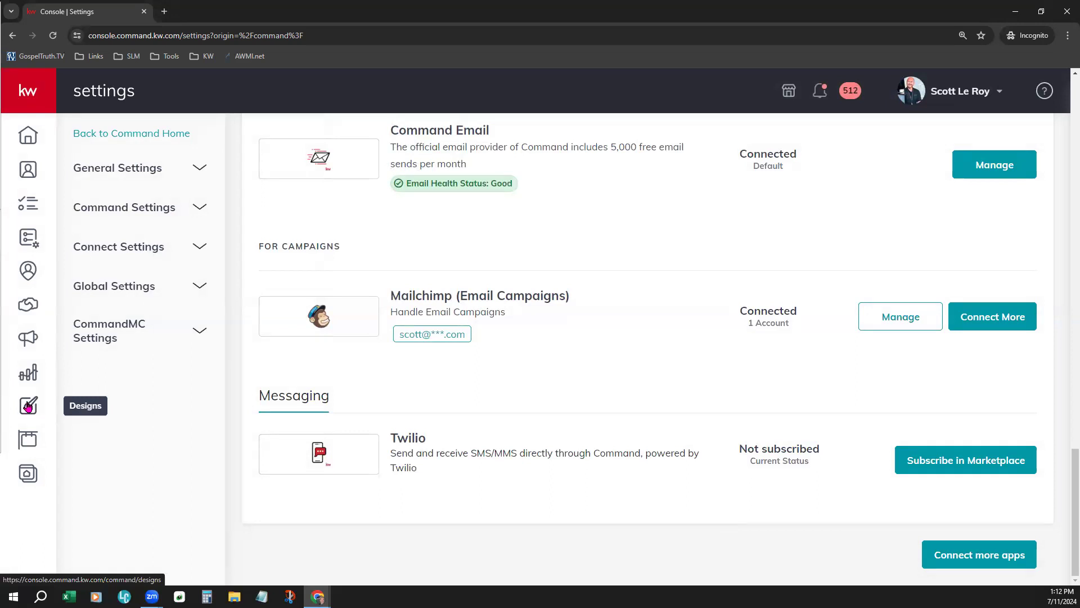
Go to Designs and start a new Email design without importing photos and text from a listing
left_click(41, 88)
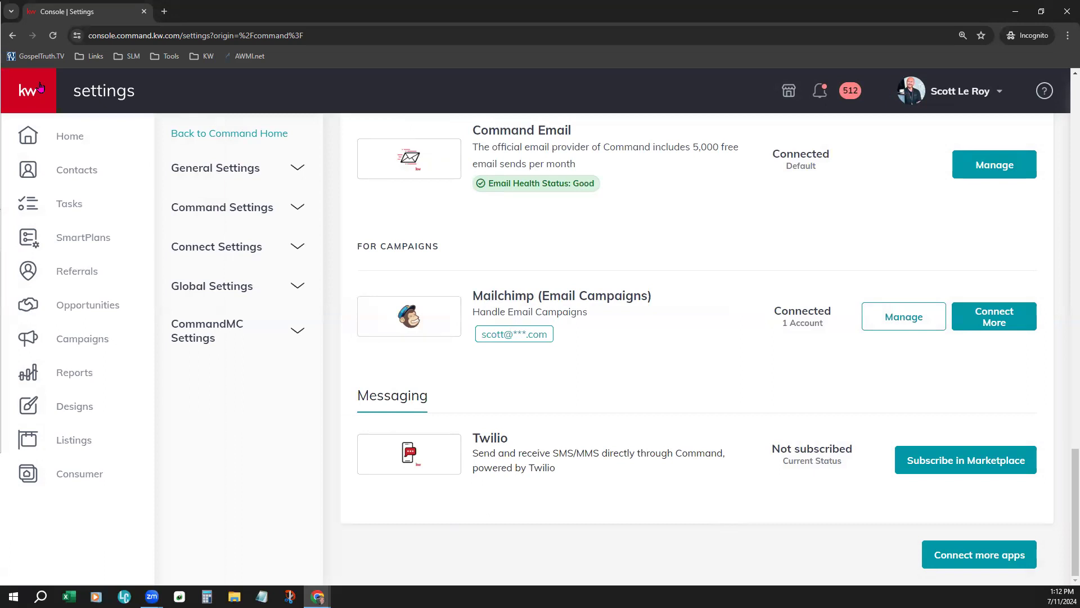
left_click(61, 412)
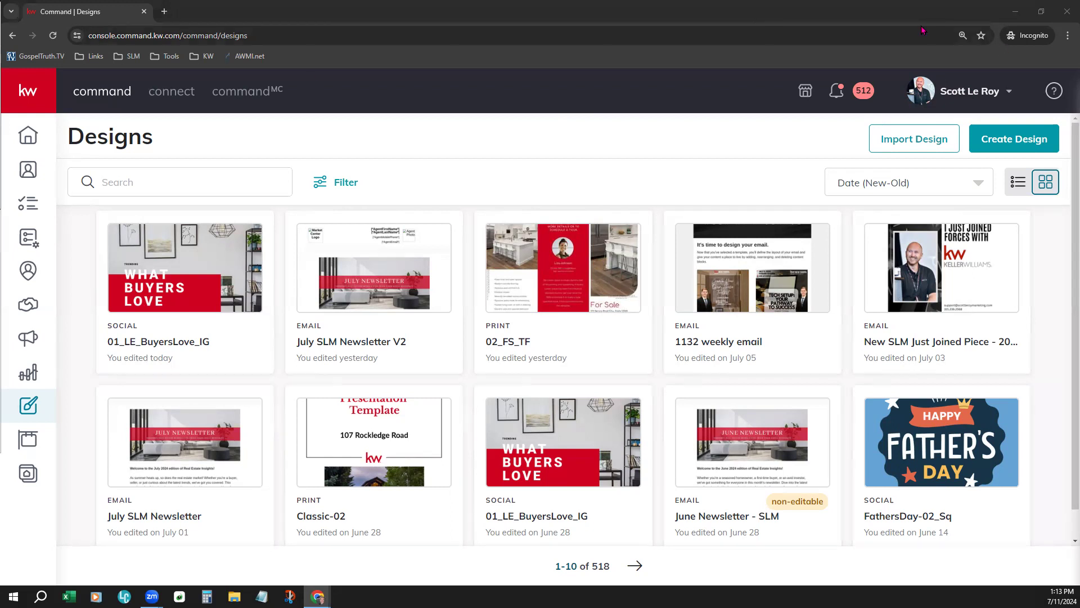
left_click(1021, 139)
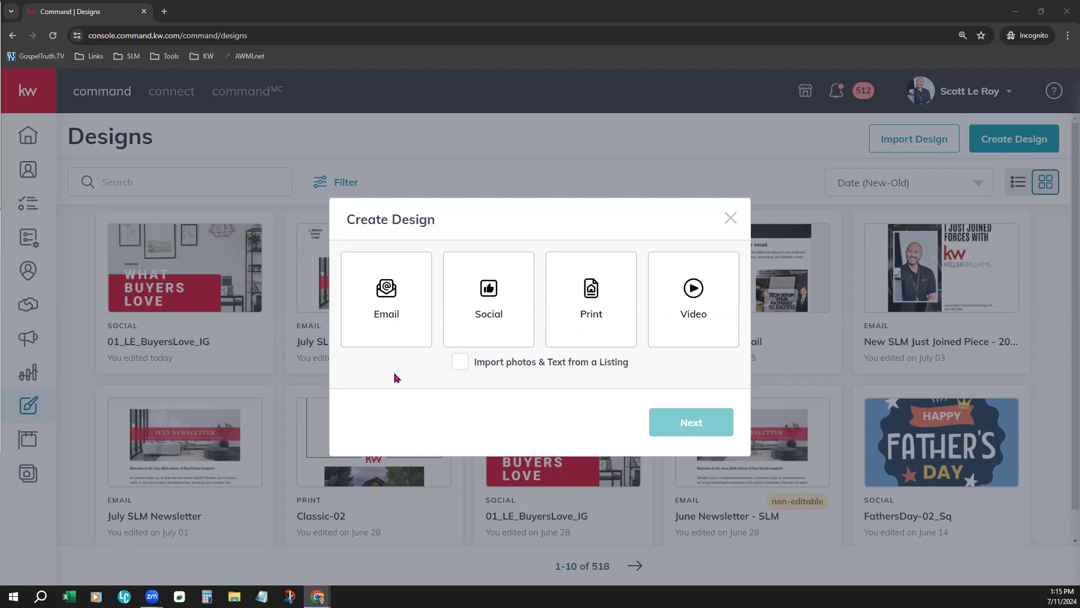
left_click_drag(479, 367, 630, 377)
left_click(570, 377)
left_click(403, 315)
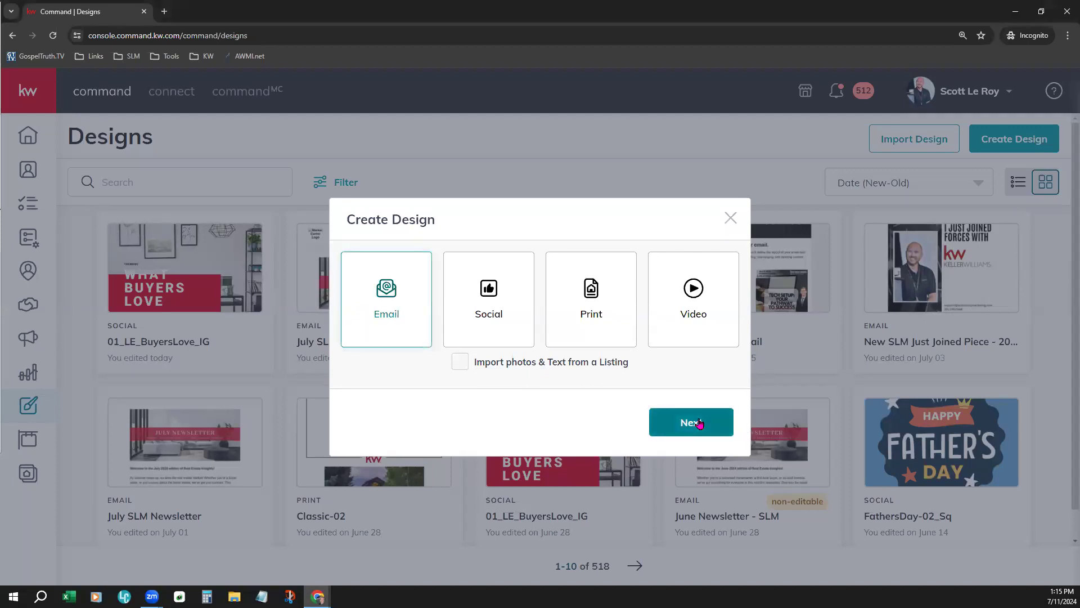
left_click(699, 423)
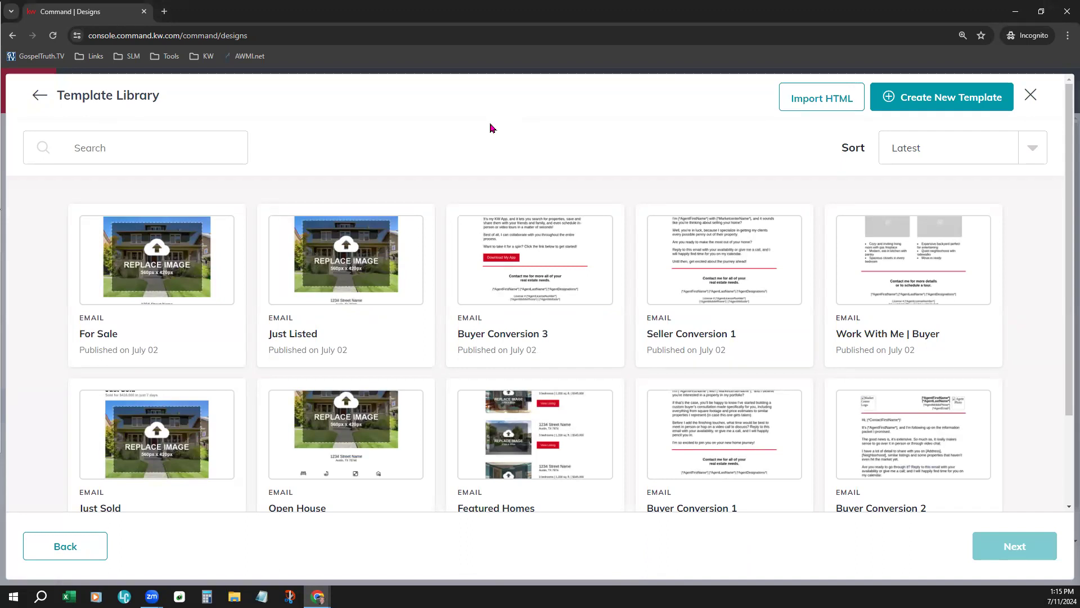
Look through the email templates in the Template Library and create a new blank template instead
scroll(504, 364, "down", 1)
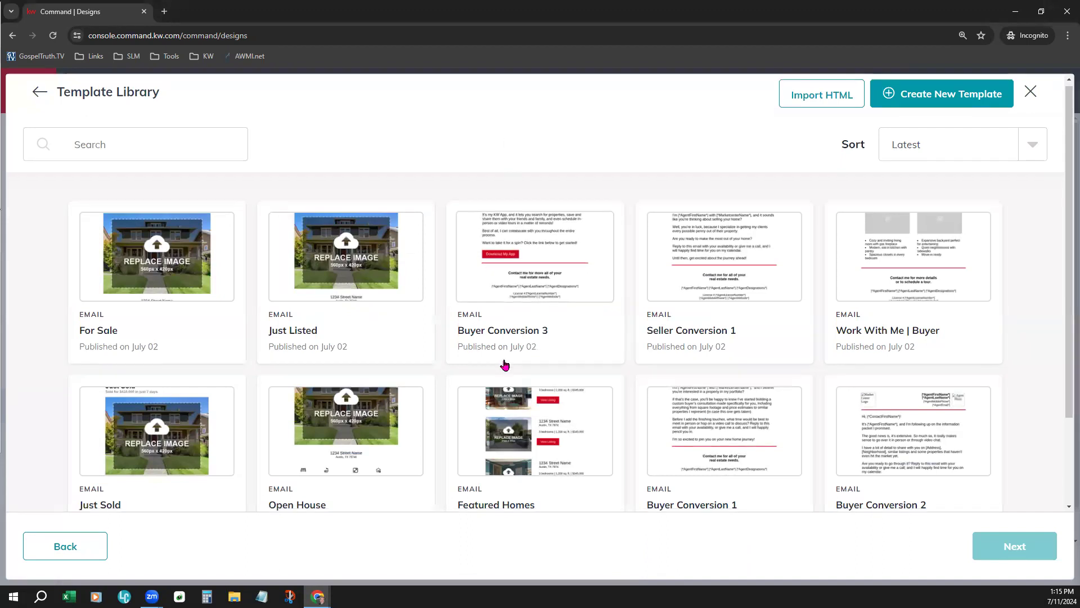
scroll(505, 364, "down", 2)
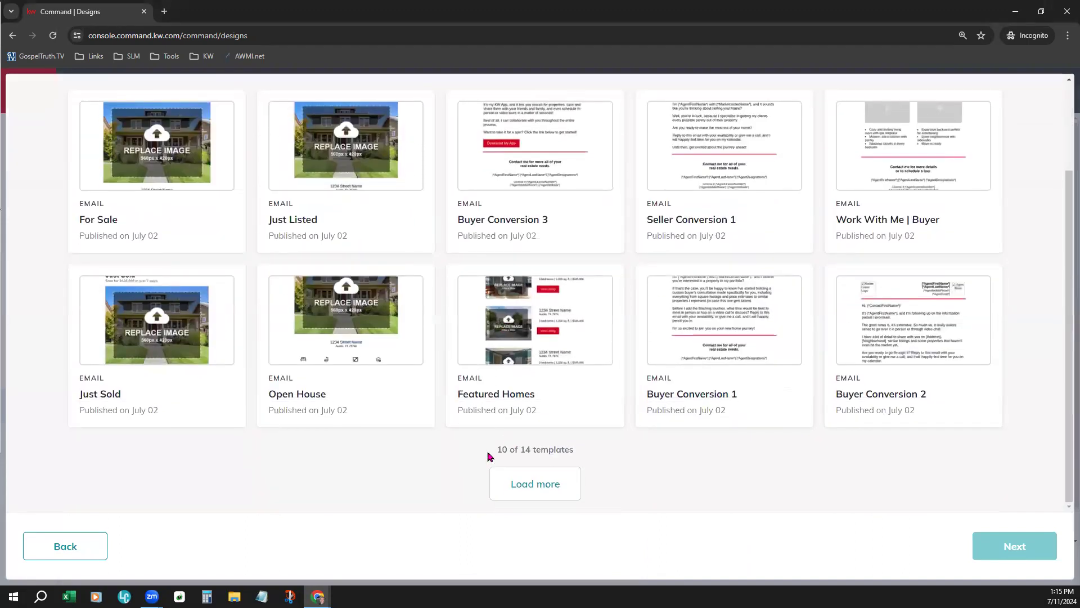
left_click_drag(503, 450, 634, 469)
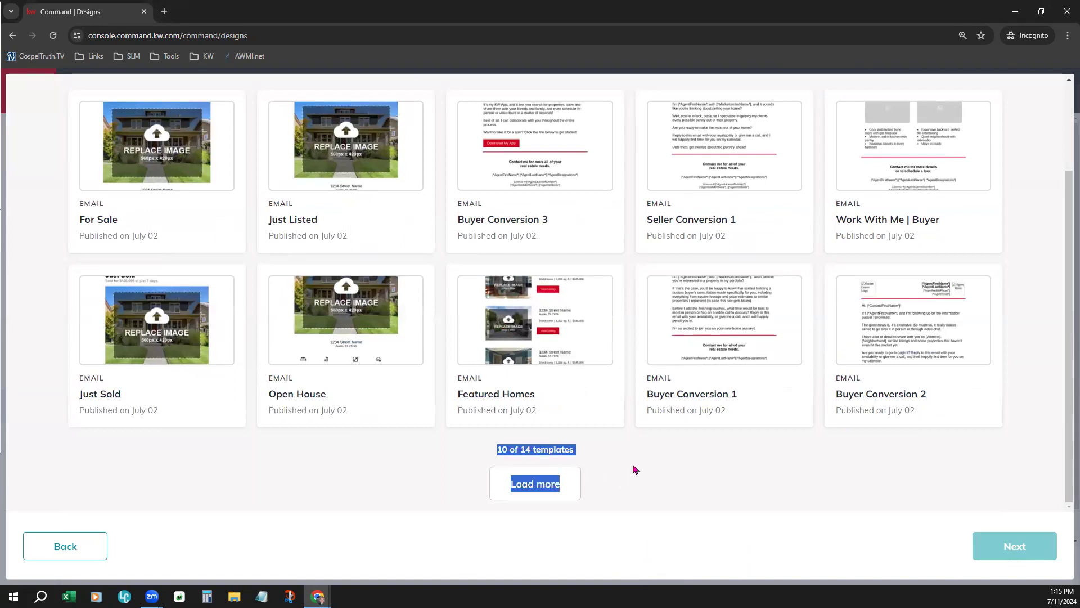
scroll(634, 468, "up", 3)
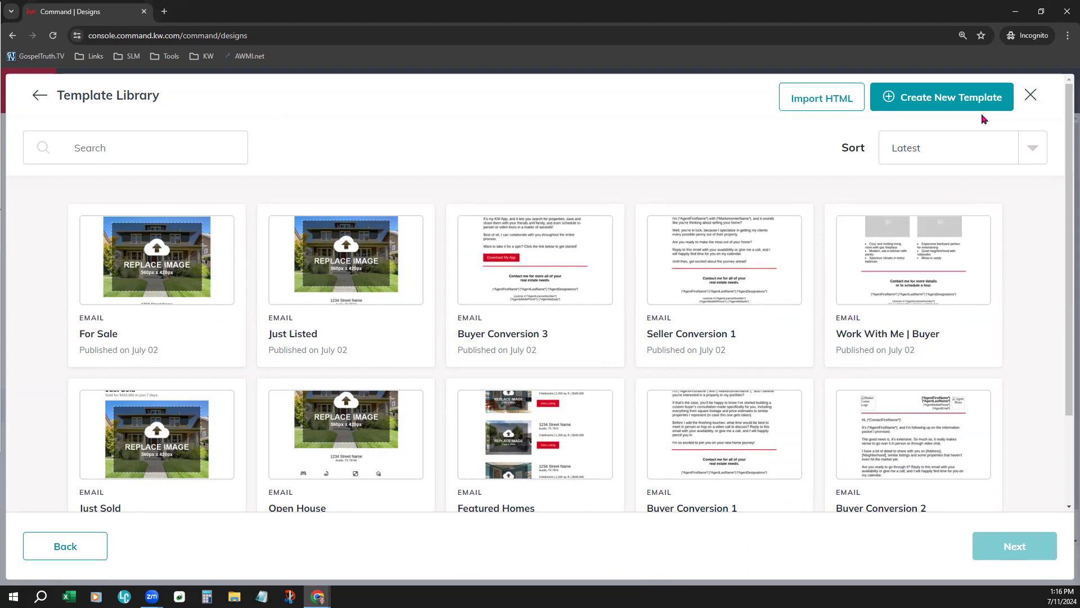
left_click(977, 93)
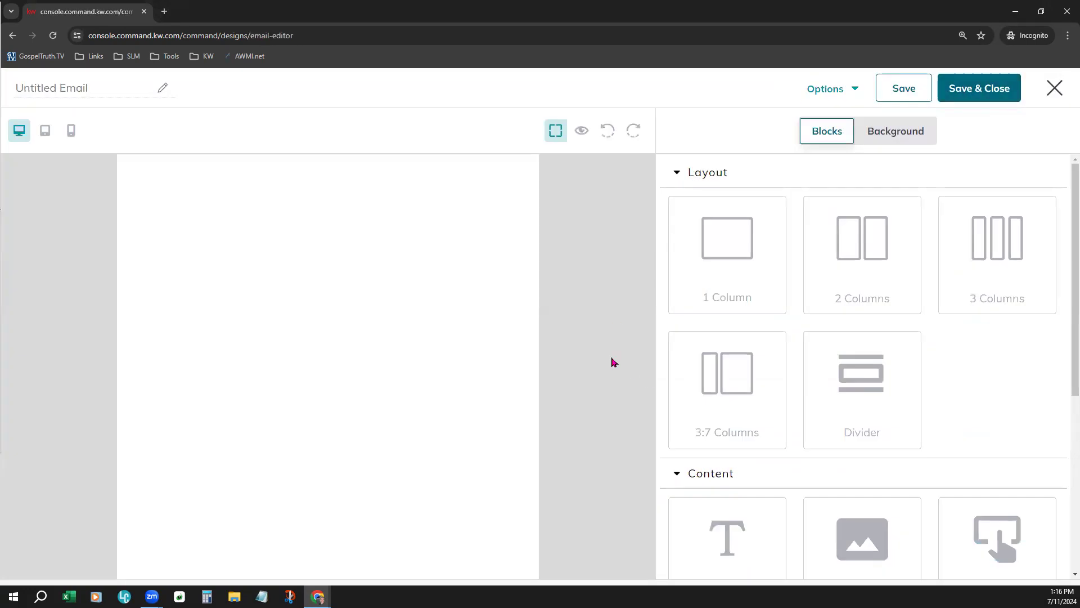
Name the untitled email design "Demo Email Campaign 071124"
left_click(105, 89)
type("Demo C")
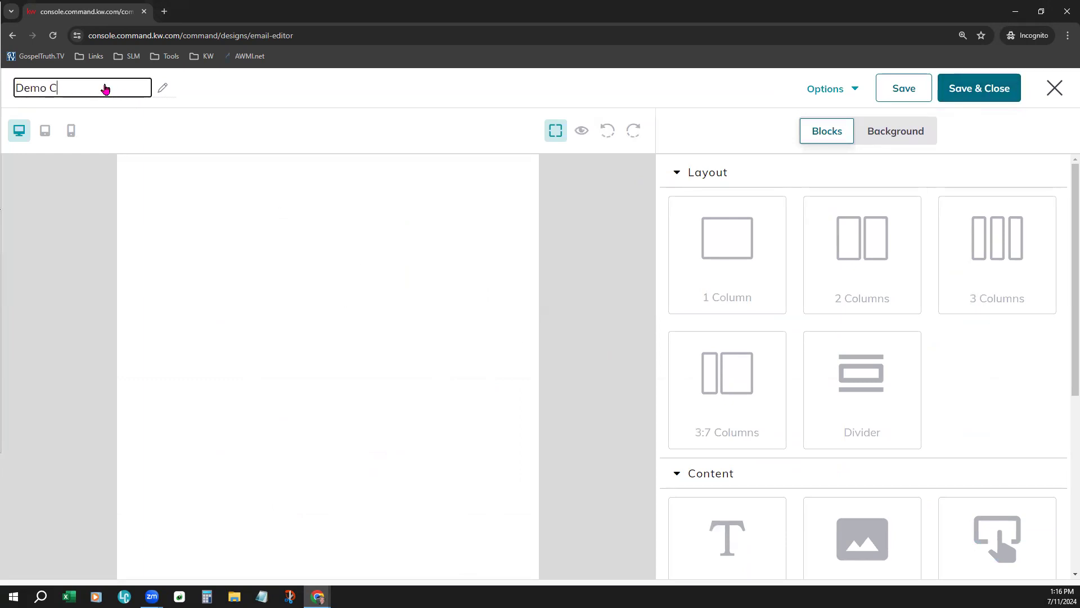
key("BackSpace")
type("Email Campaign 0711")
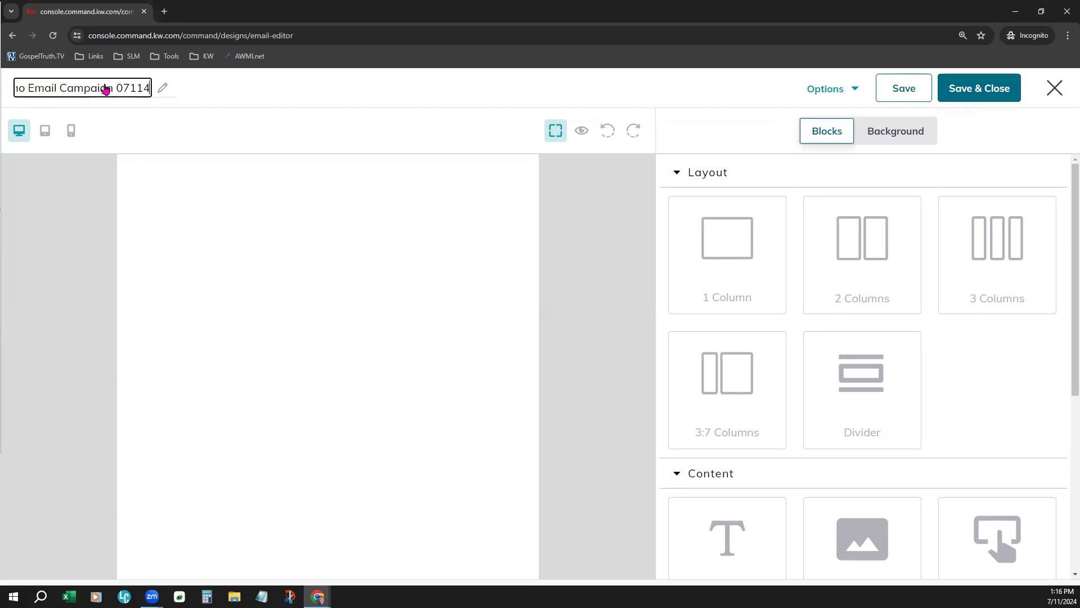
type("24")
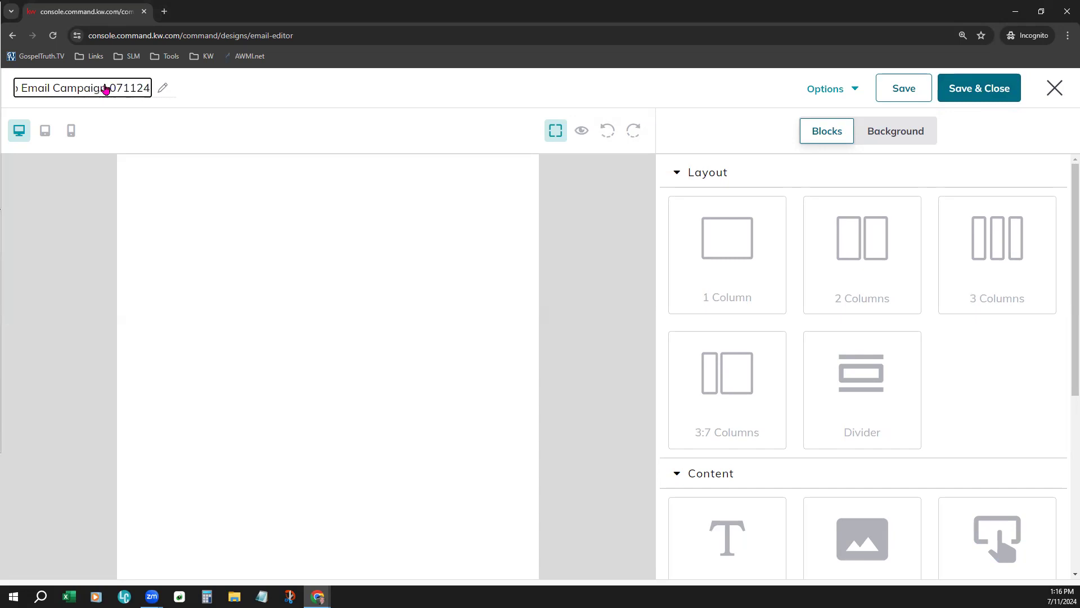
left_click(322, 87)
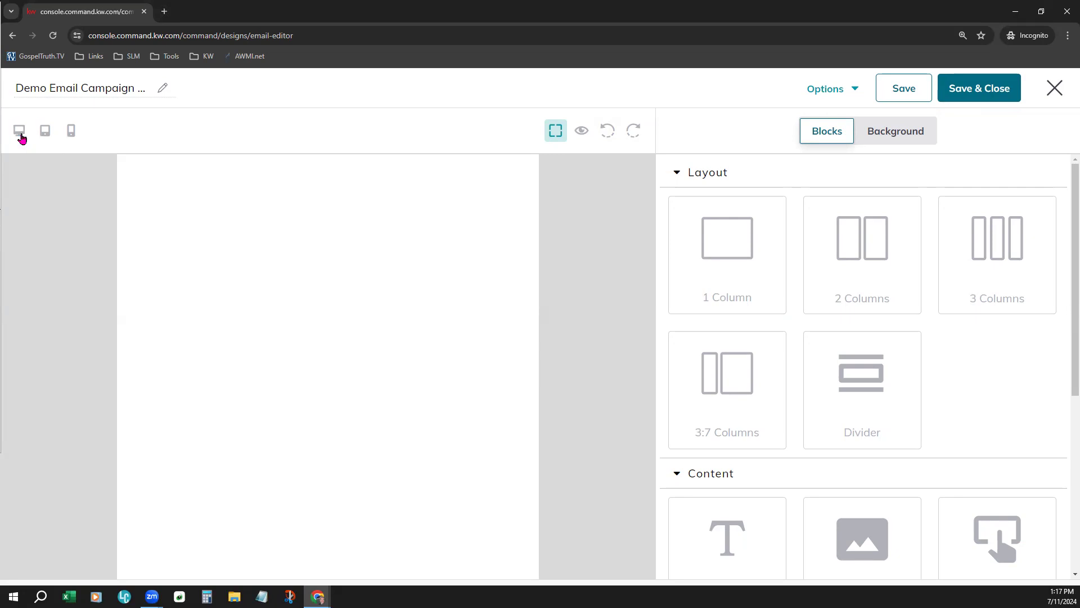
View the blank email at tablet and mobile sizes, return to desktop size and check the available design options
left_click(45, 135)
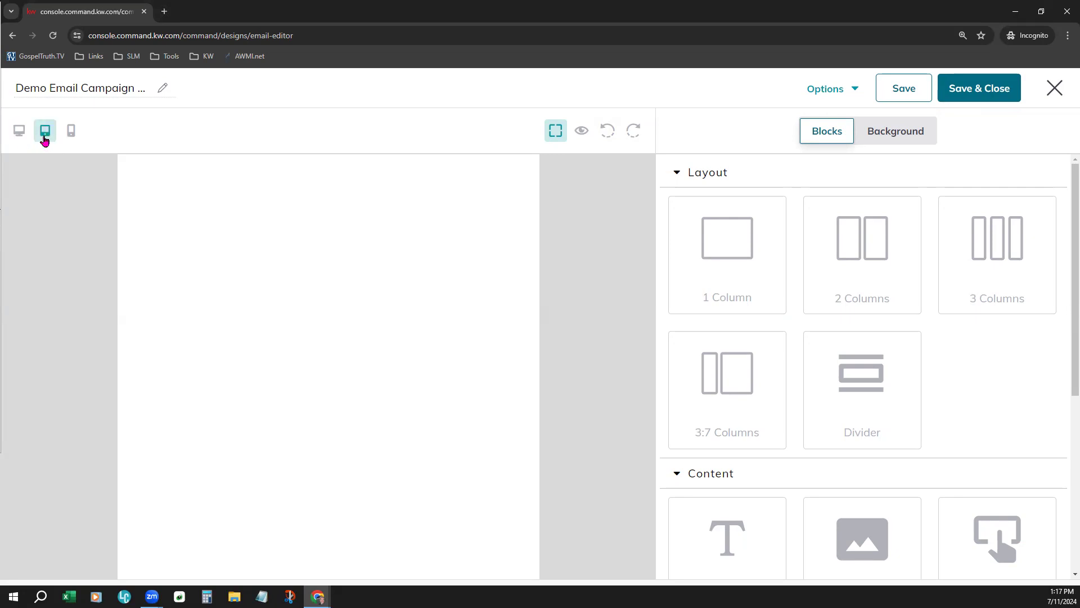
left_click(71, 134)
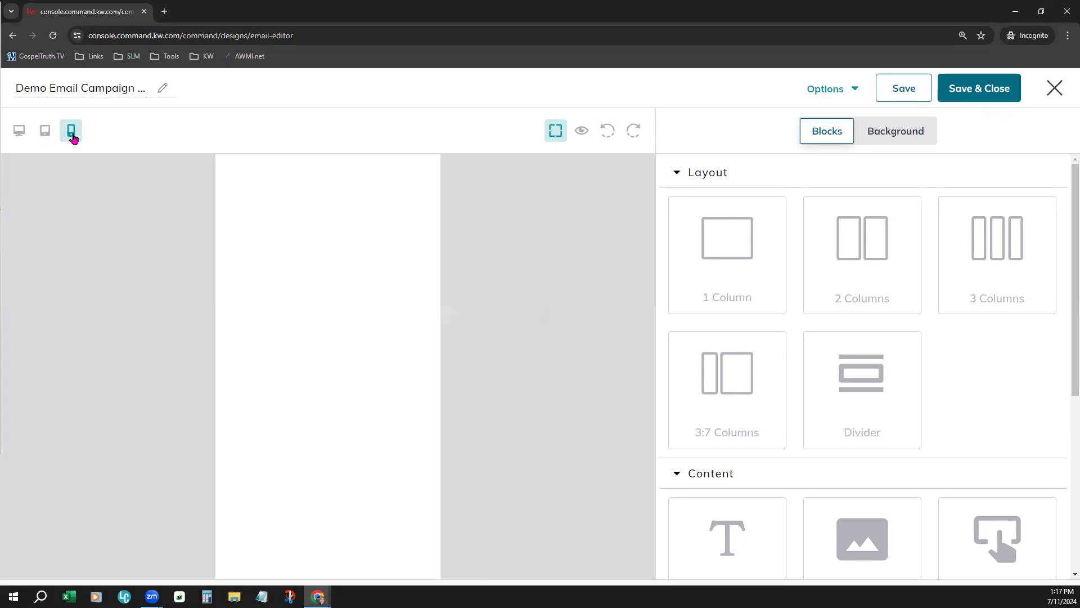
left_click(12, 141)
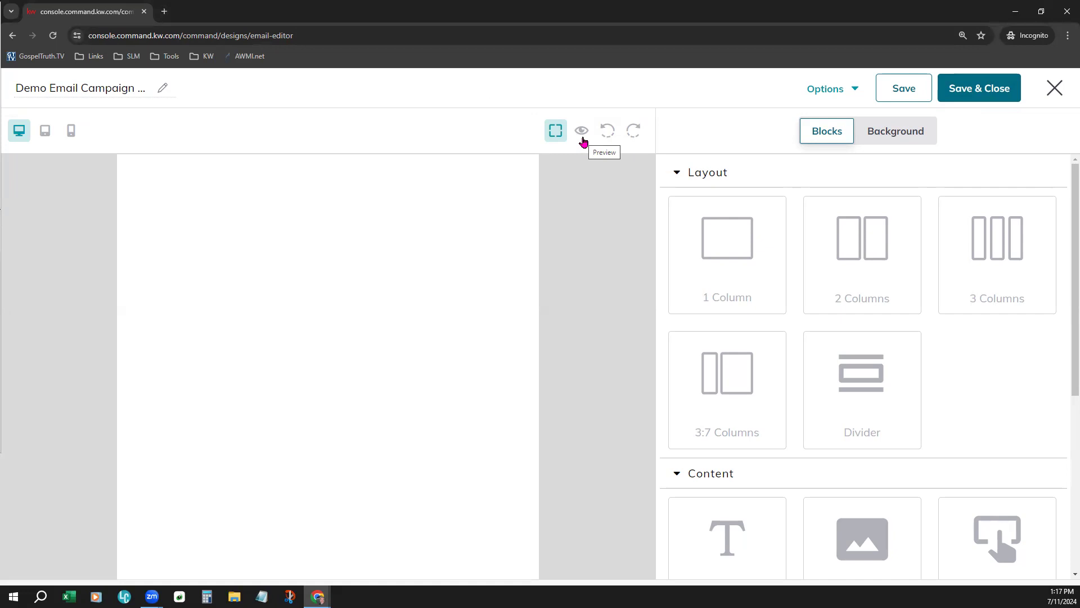
left_click(829, 93)
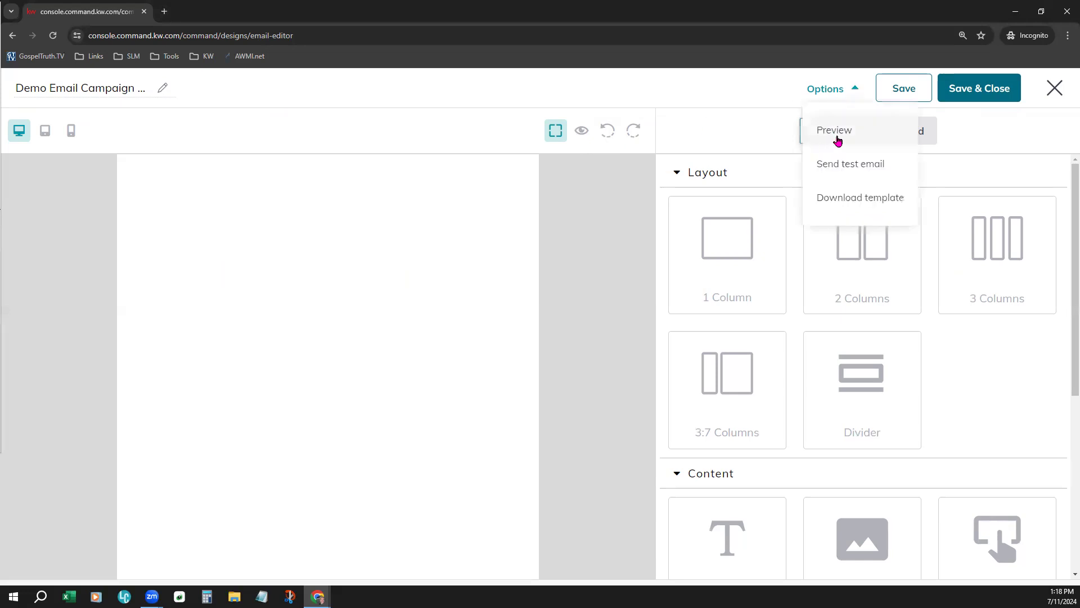
left_click(761, 92)
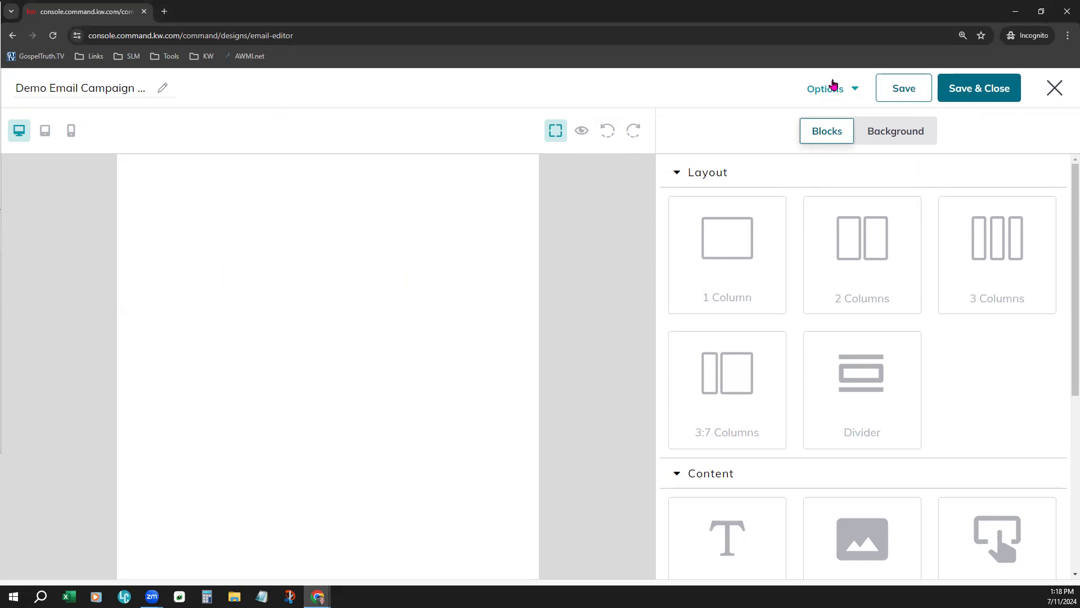
Examine the email's background settings, including the recommended body width and the container padding on each side
left_click(914, 138)
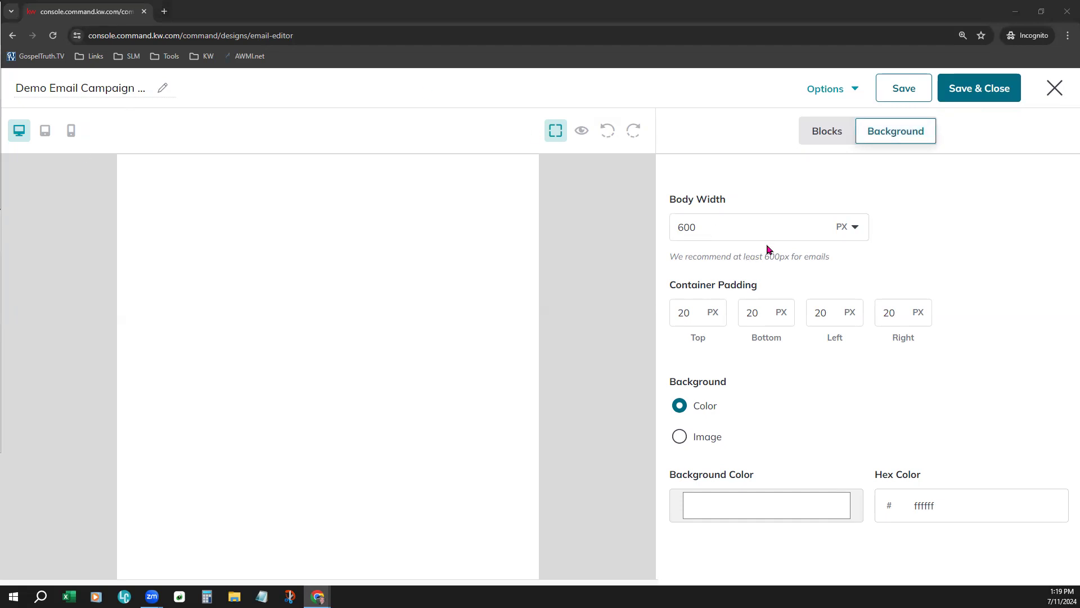
left_click_drag(677, 289, 753, 294)
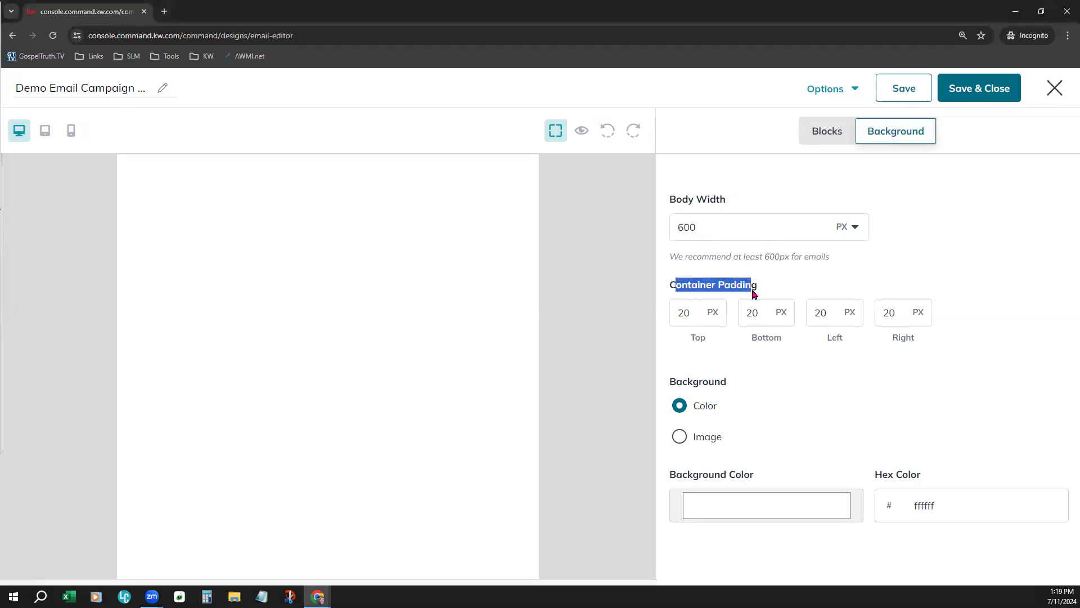
left_click(792, 282)
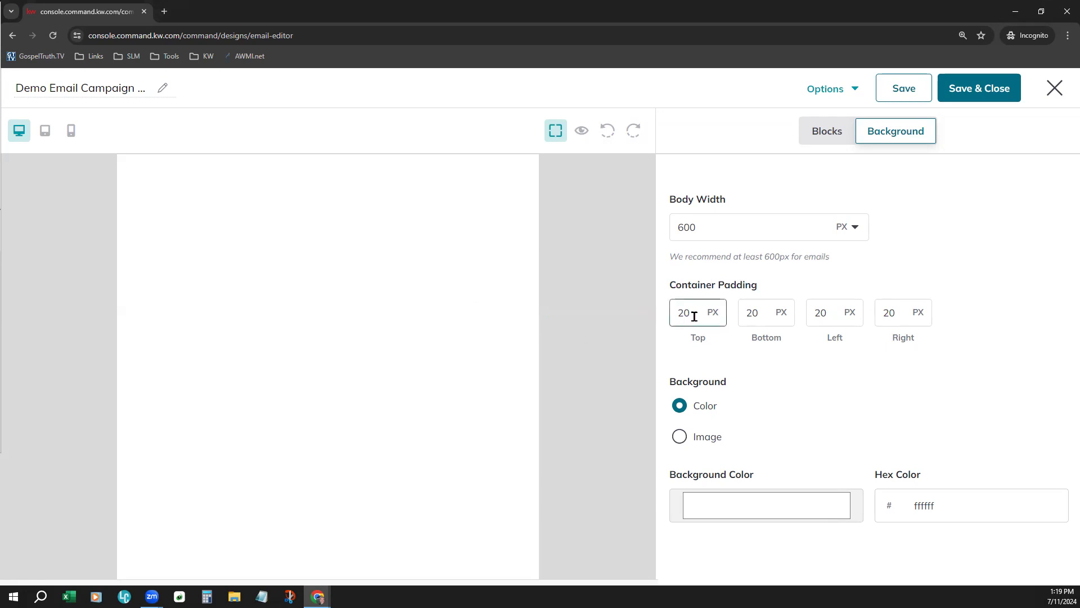
left_click(849, 317)
left_click(963, 381)
Set the email's background color to a very light blue, hex dcf2f9
left_click(755, 512)
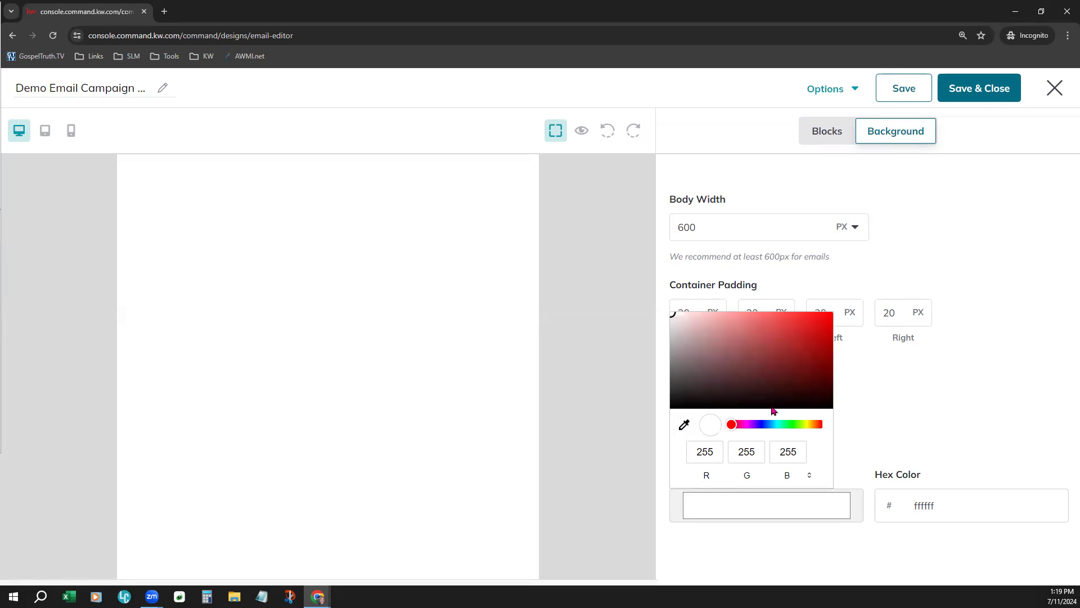
left_click(777, 424)
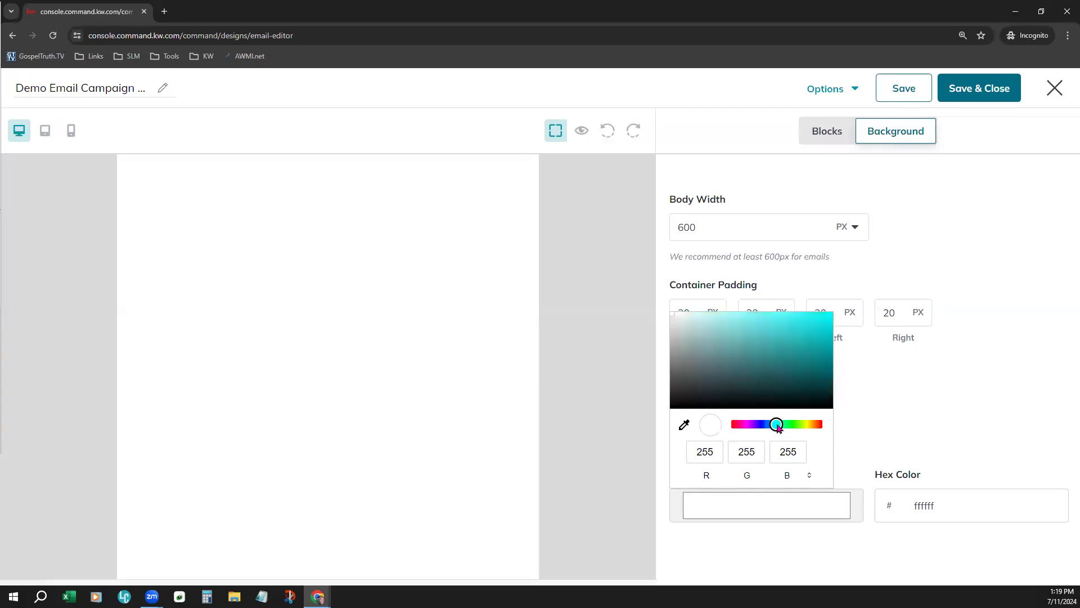
left_click_drag(778, 425, 773, 426)
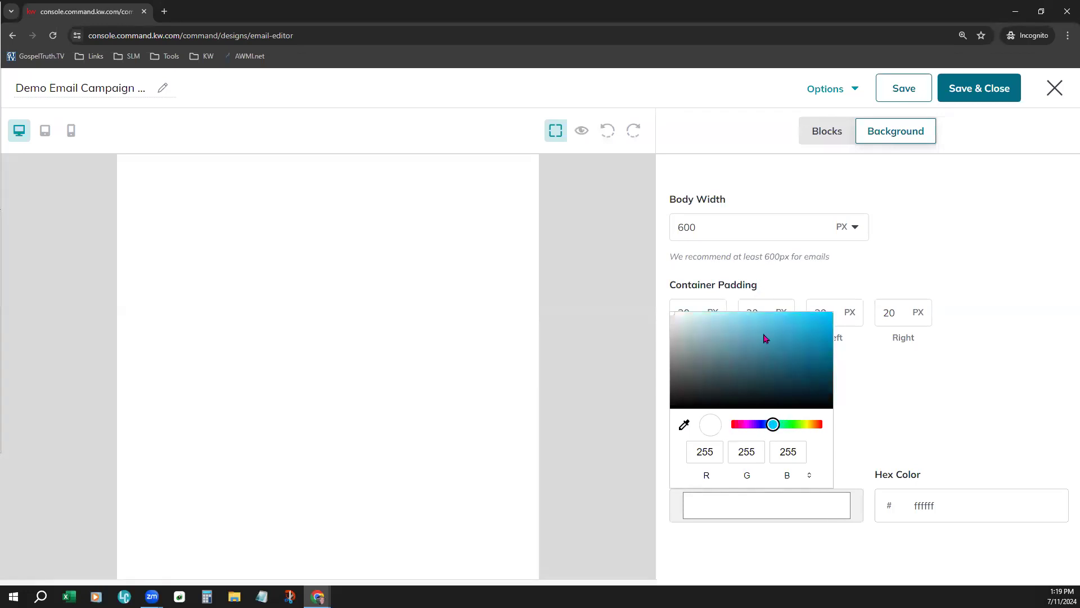
left_click(755, 318)
left_click(733, 317)
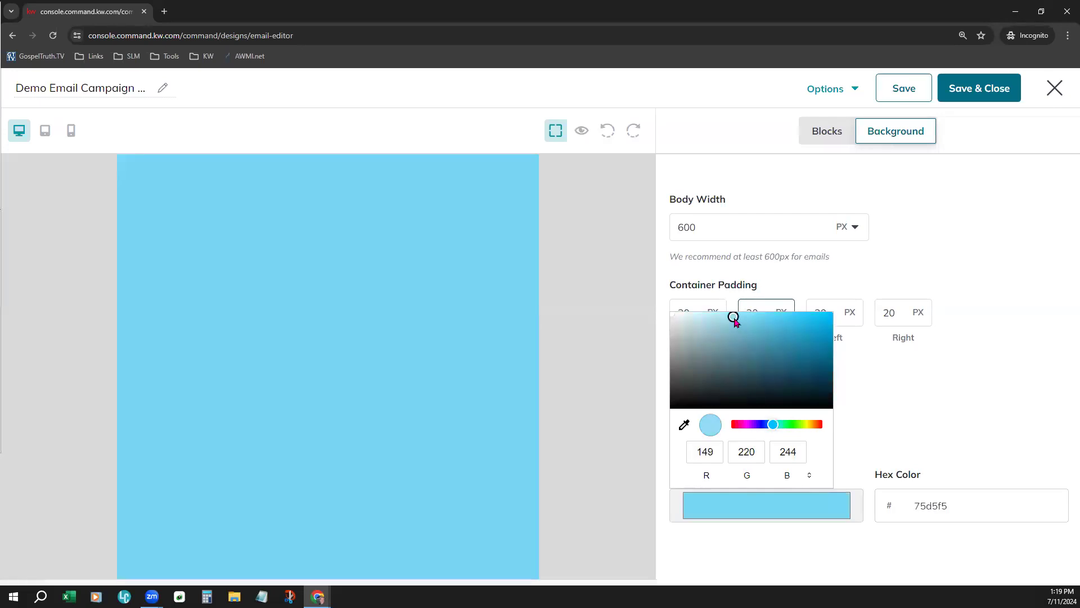
left_click_drag(723, 319, 692, 319)
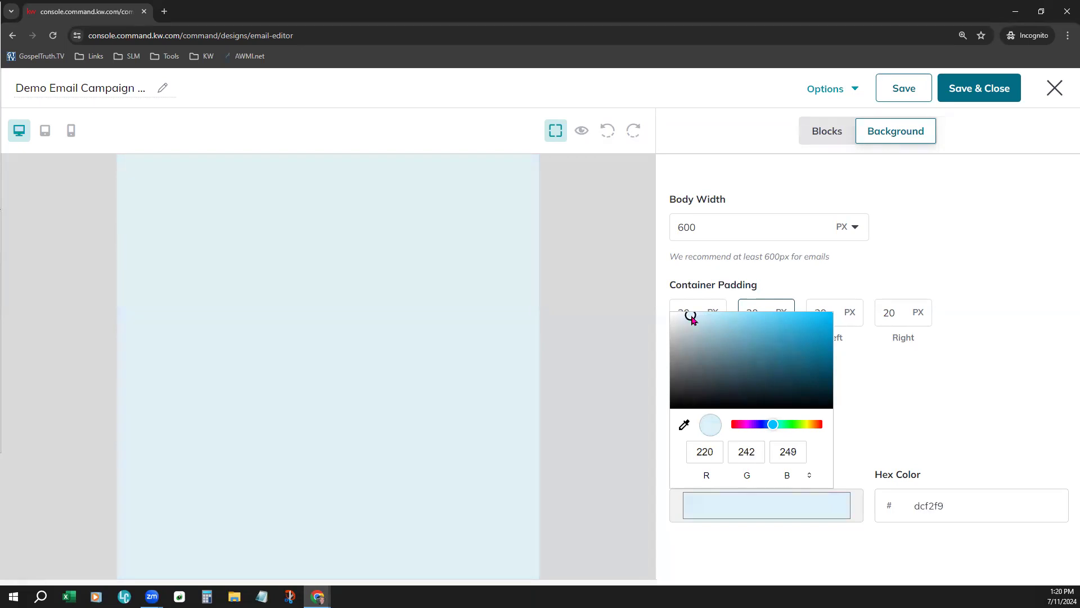
left_click(931, 428)
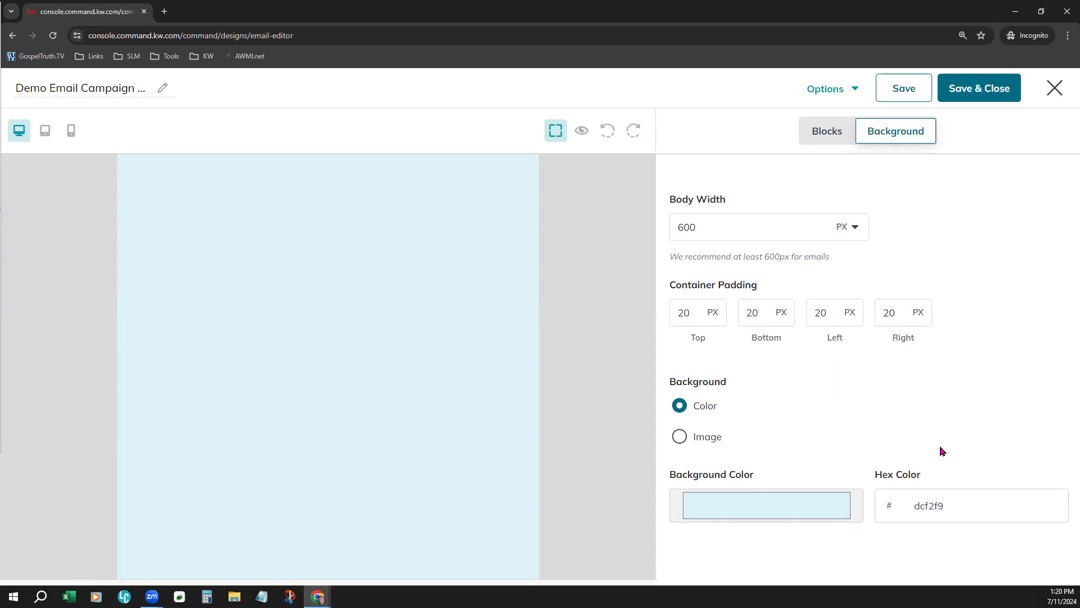
Switch the background type to Image and look through My Images for a replacement background image
left_click(925, 507)
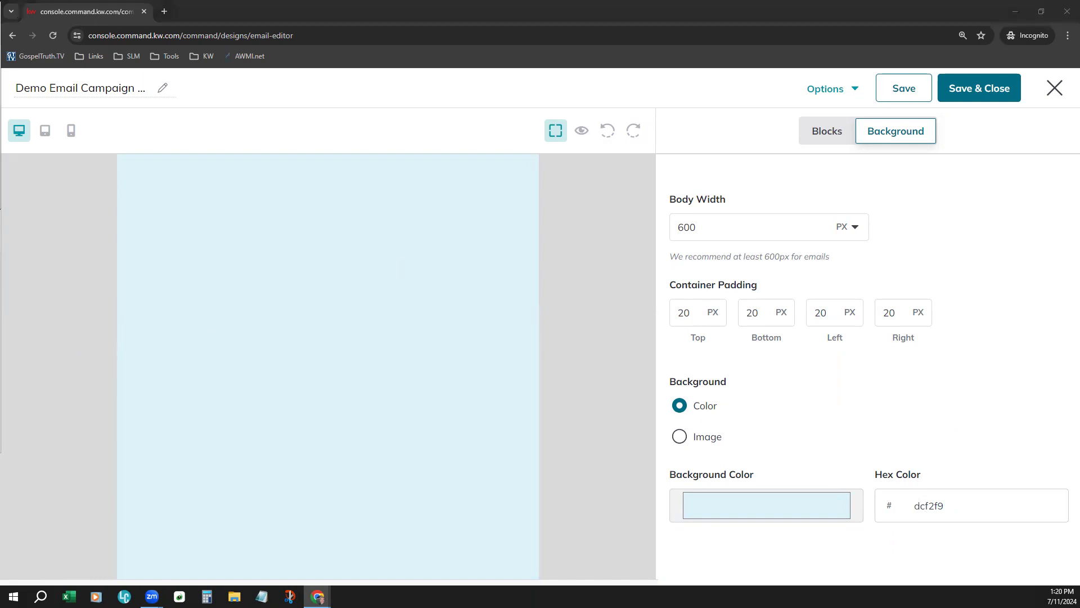
left_click(680, 439)
scroll(947, 415, "down", 1)
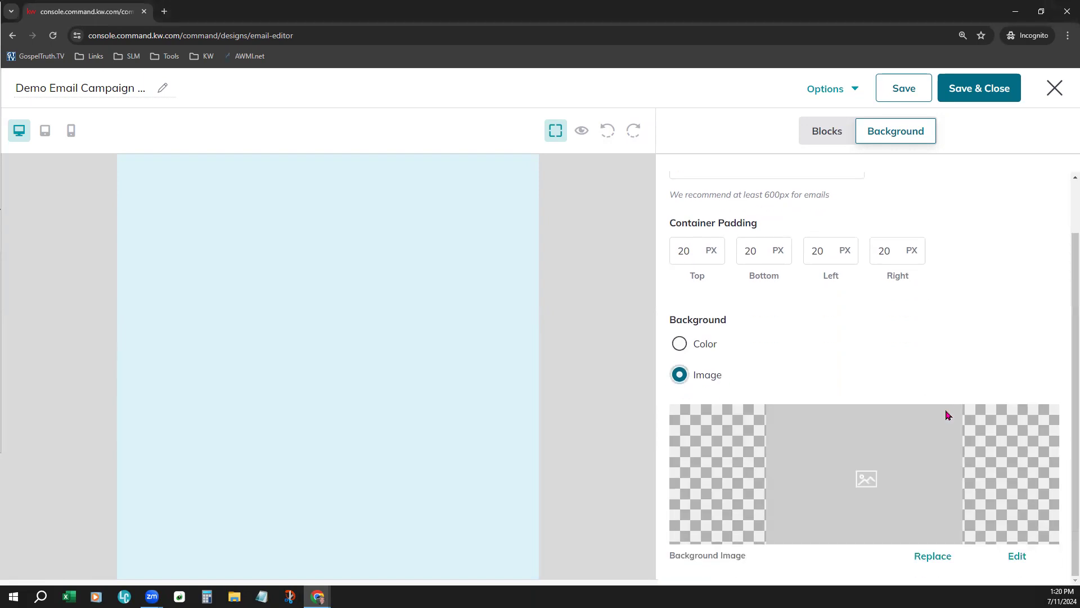
left_click(935, 560)
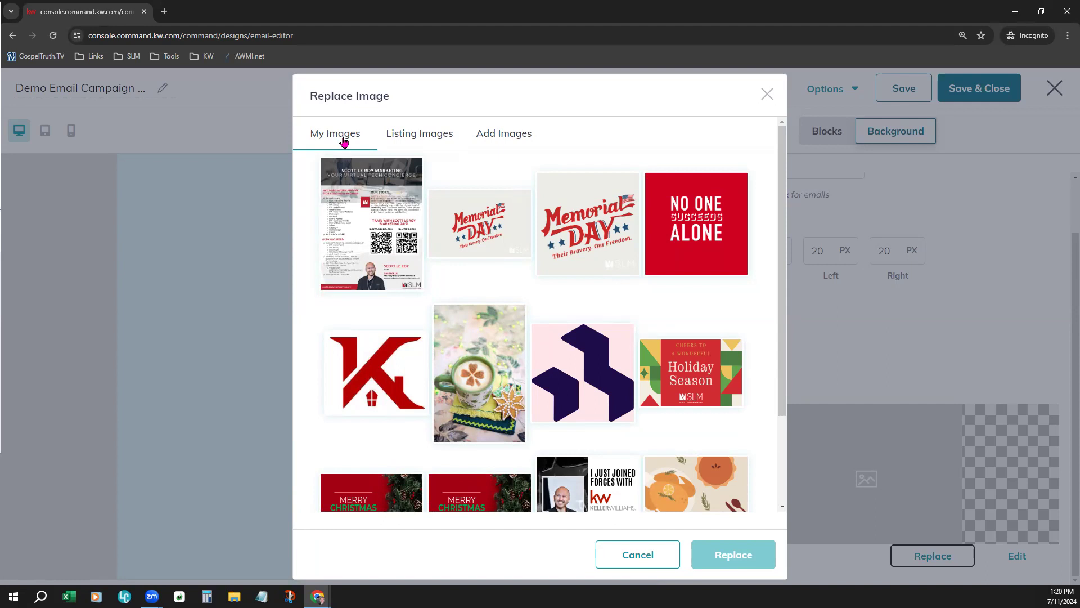
scroll(551, 318, "down", 2)
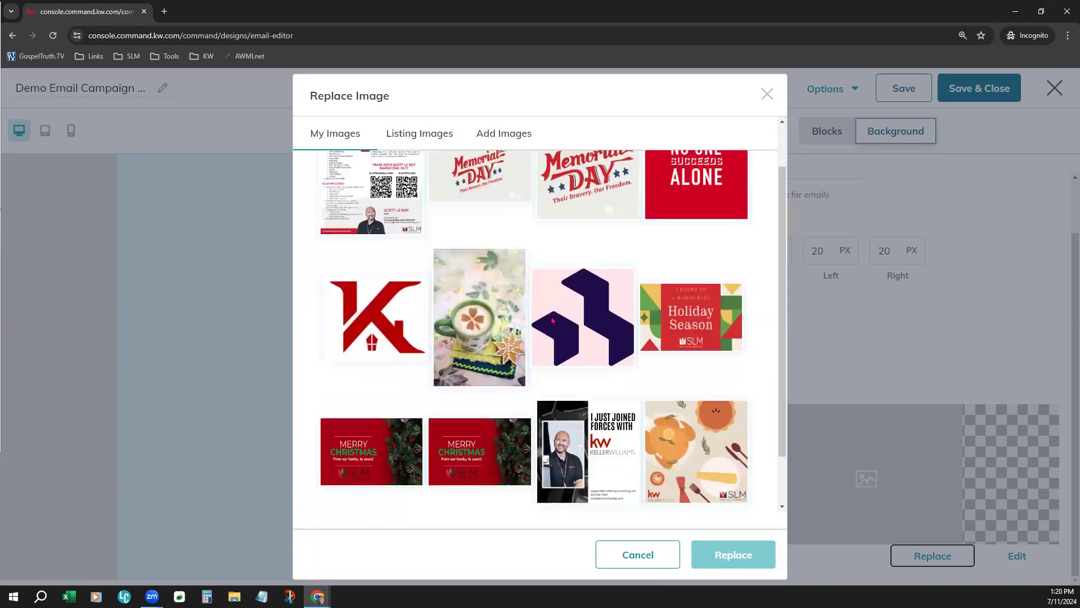
scroll(531, 295, "up", 2)
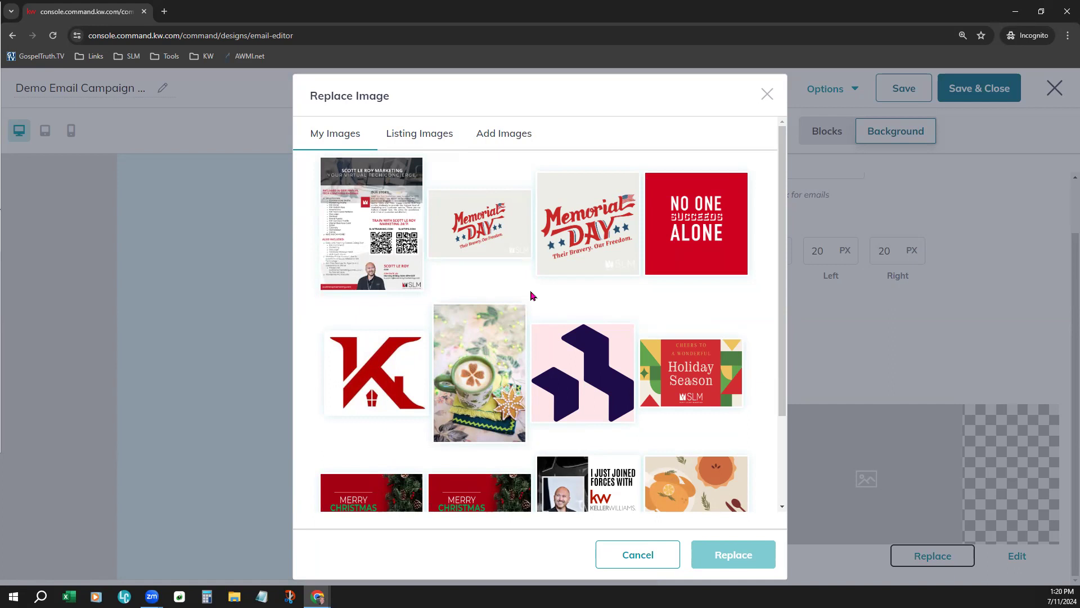
Check the listing image filter and search-by options, keeping All Listings and Address, and search for a property by its street address
left_click(399, 135)
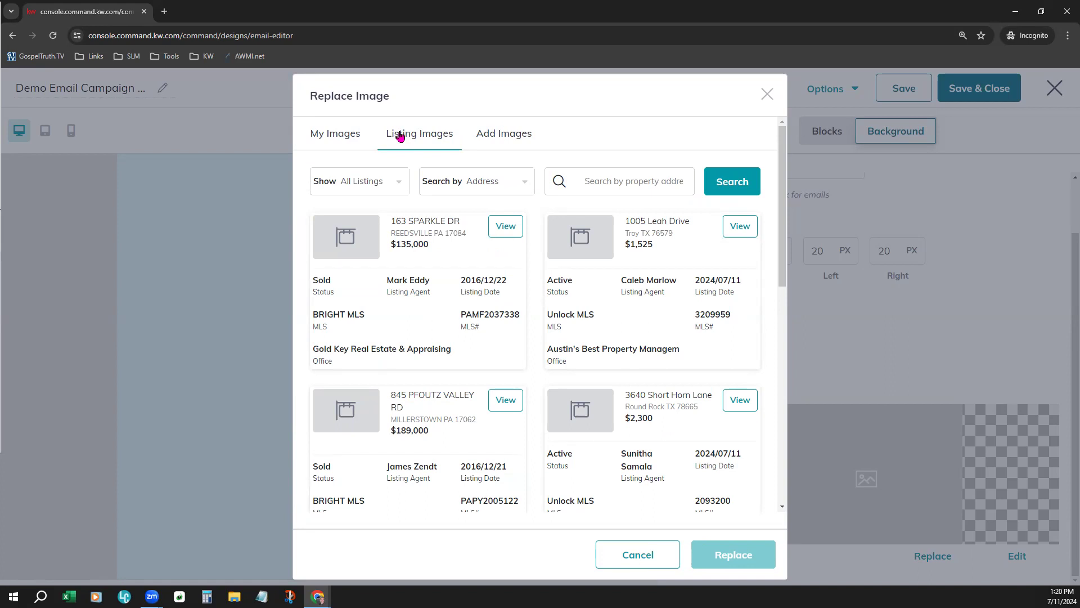
left_click(388, 184)
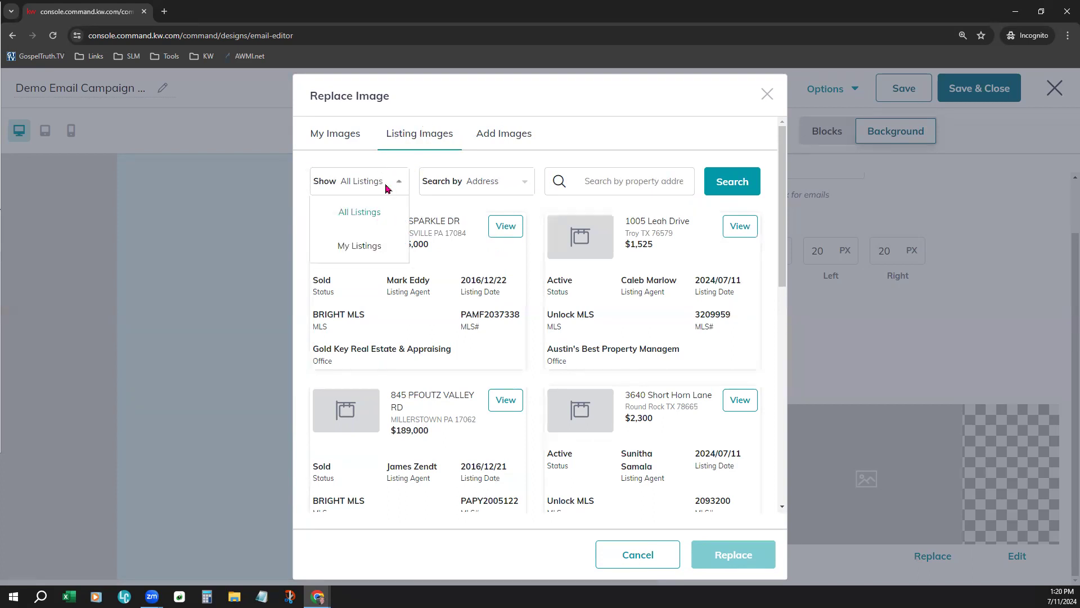
left_click(374, 226)
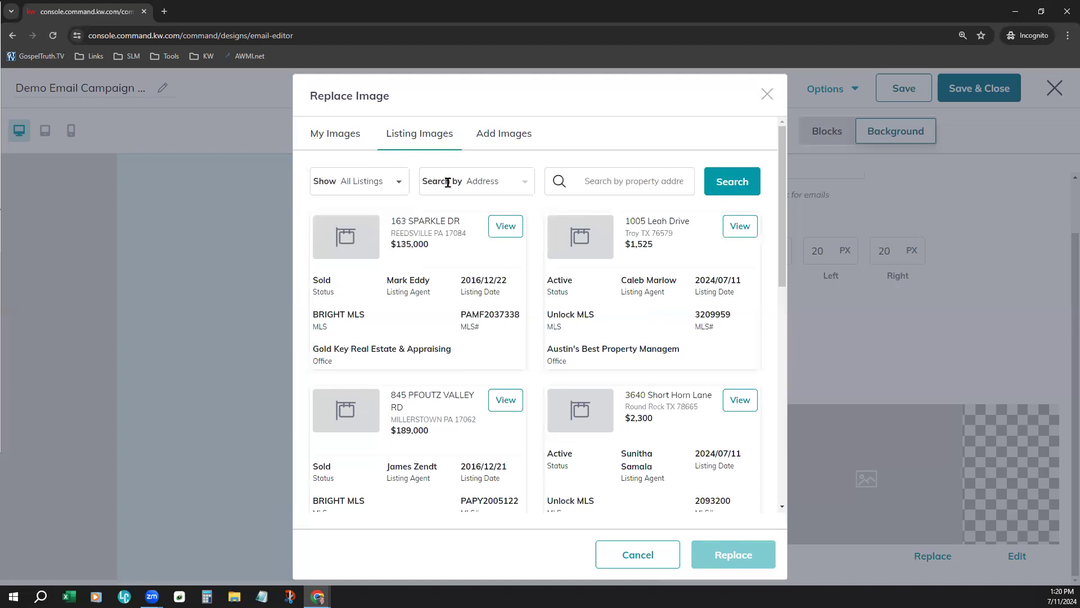
left_click(482, 192)
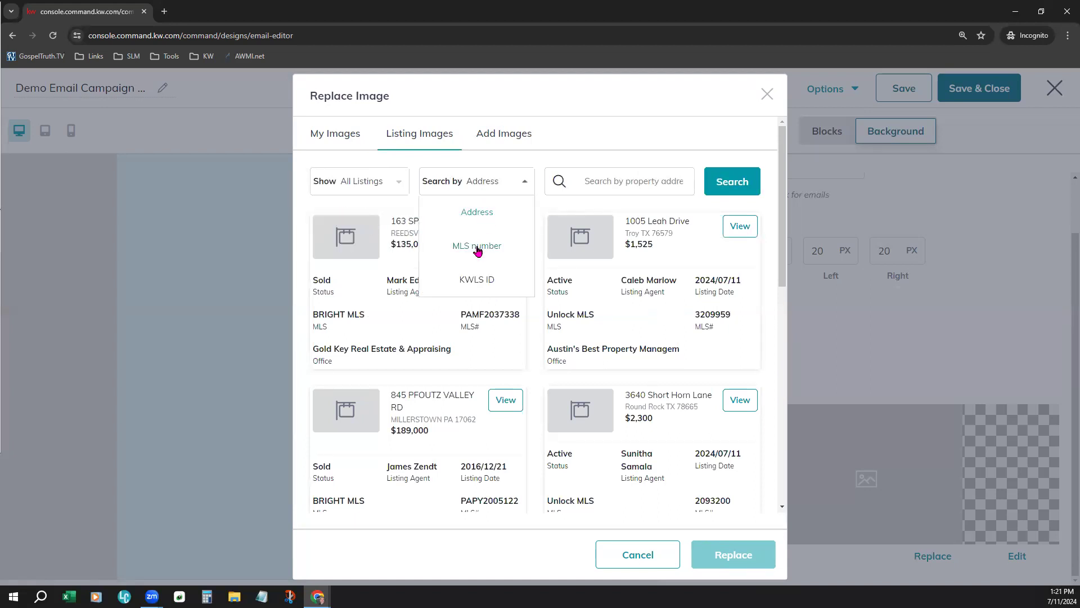
left_click(583, 164)
left_click(597, 180)
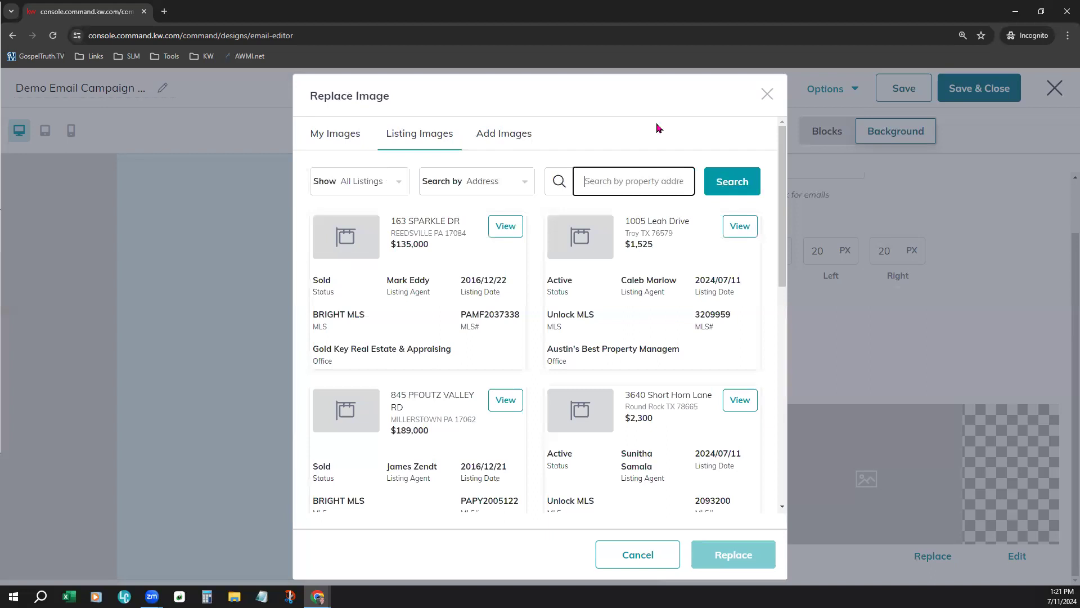
type("123 Main")
left_click(732, 189)
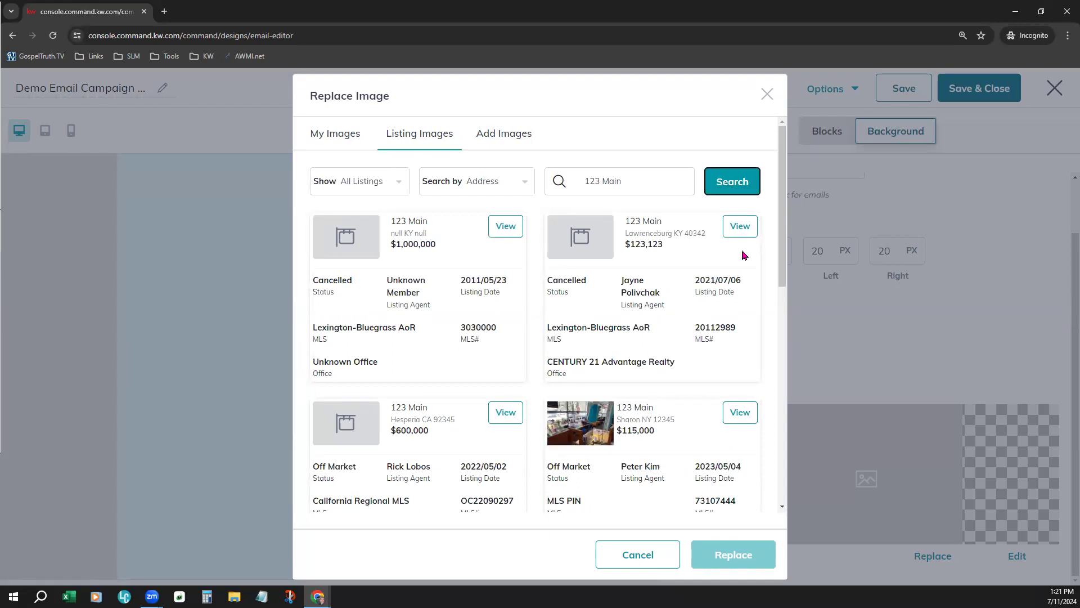
Check the upload option for adding images and read its recommended width, format and maximum size requirements
left_click(525, 136)
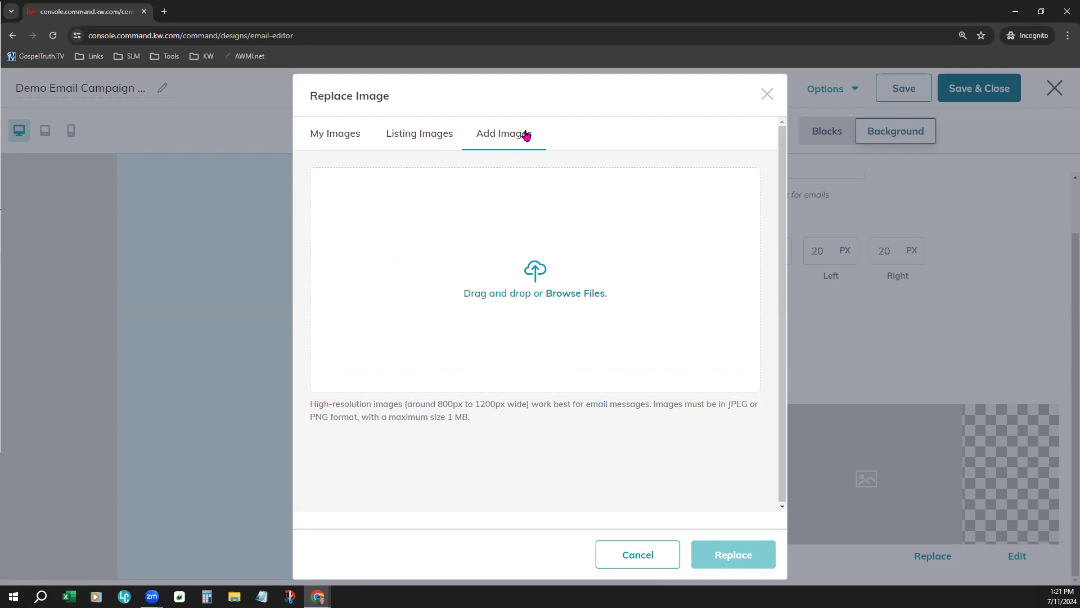
left_click_drag(404, 404, 537, 417)
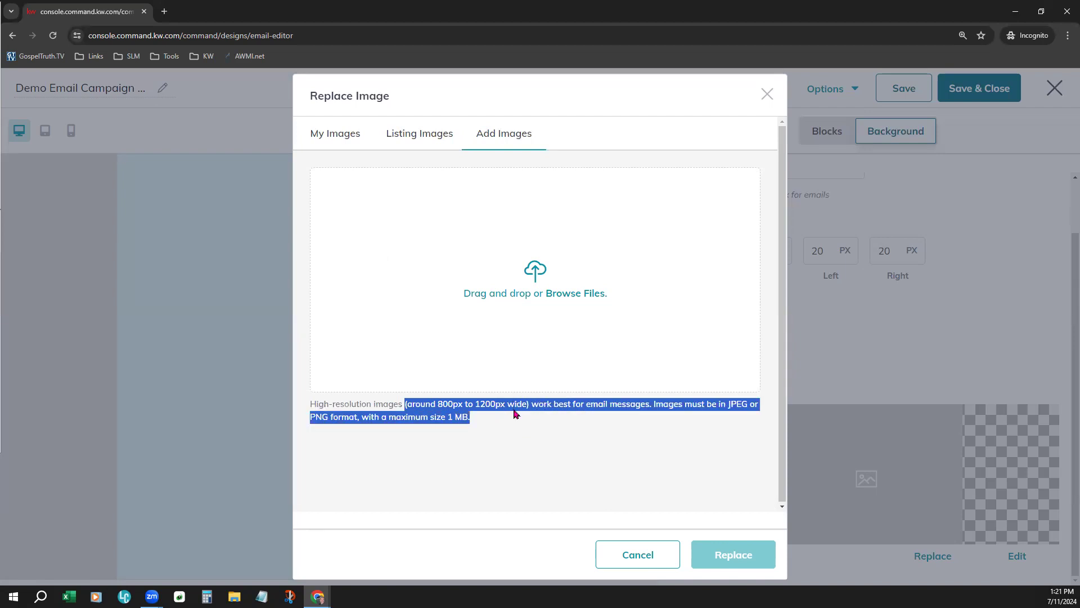
left_click(513, 419)
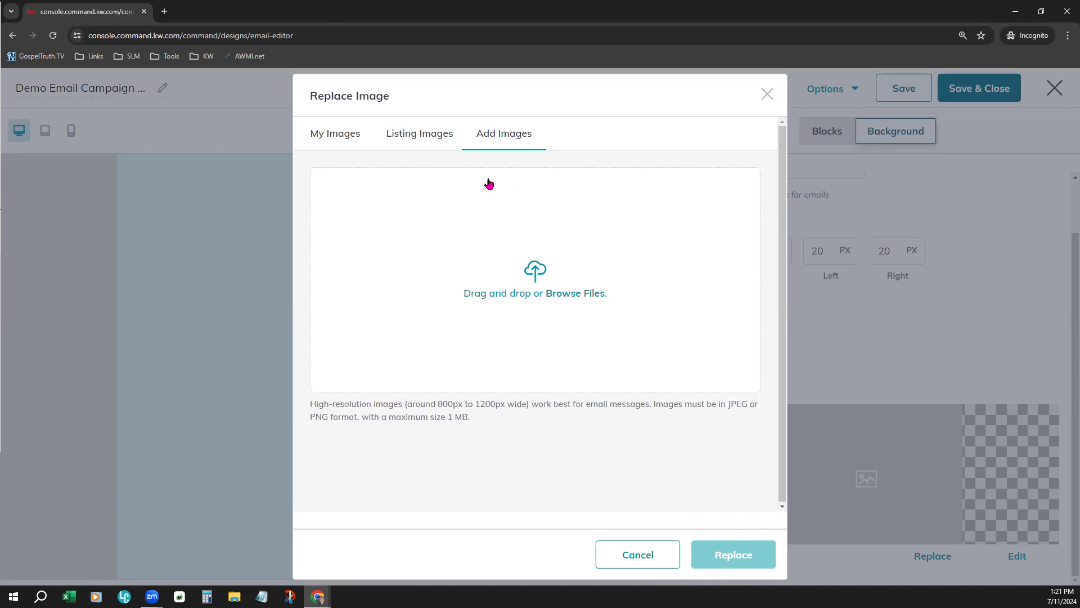
Choose the green coffee cup photo from My Images as the email's background image
left_click(358, 141)
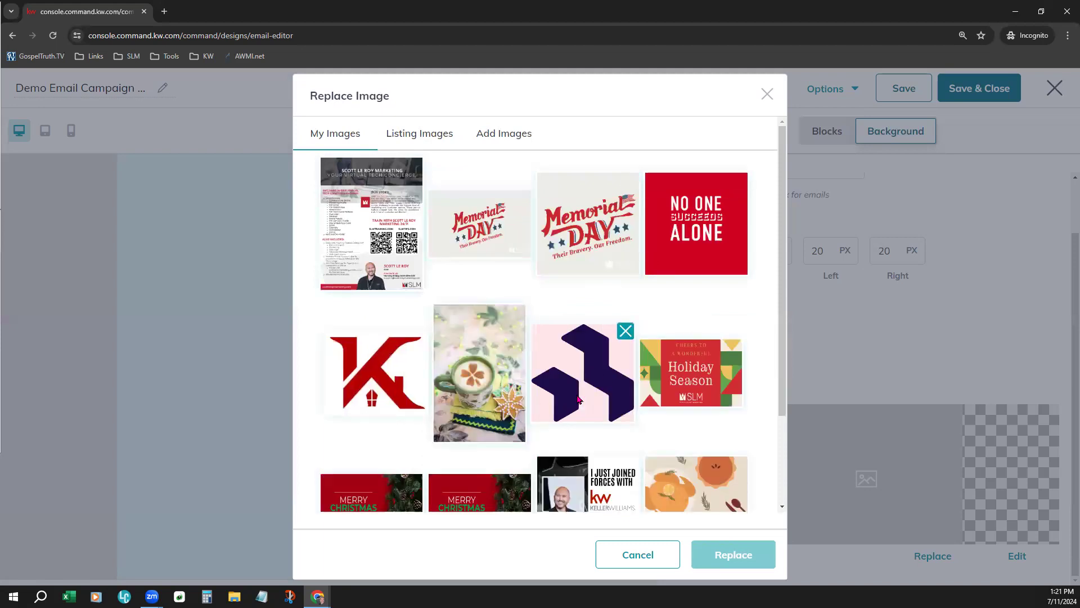
scroll(578, 400, "down", 2)
left_click(495, 256)
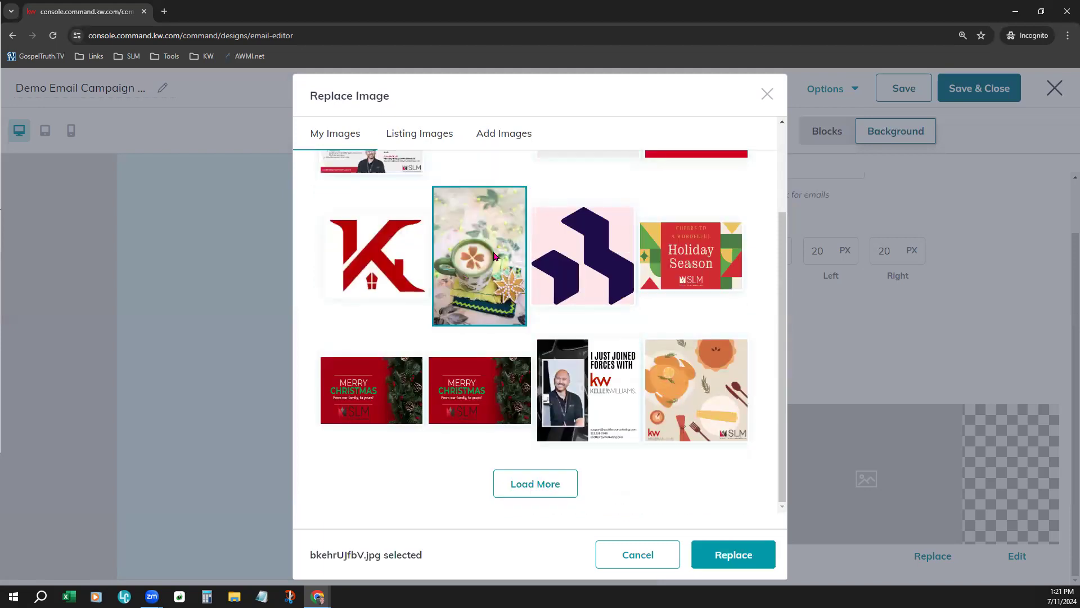
left_click(729, 552)
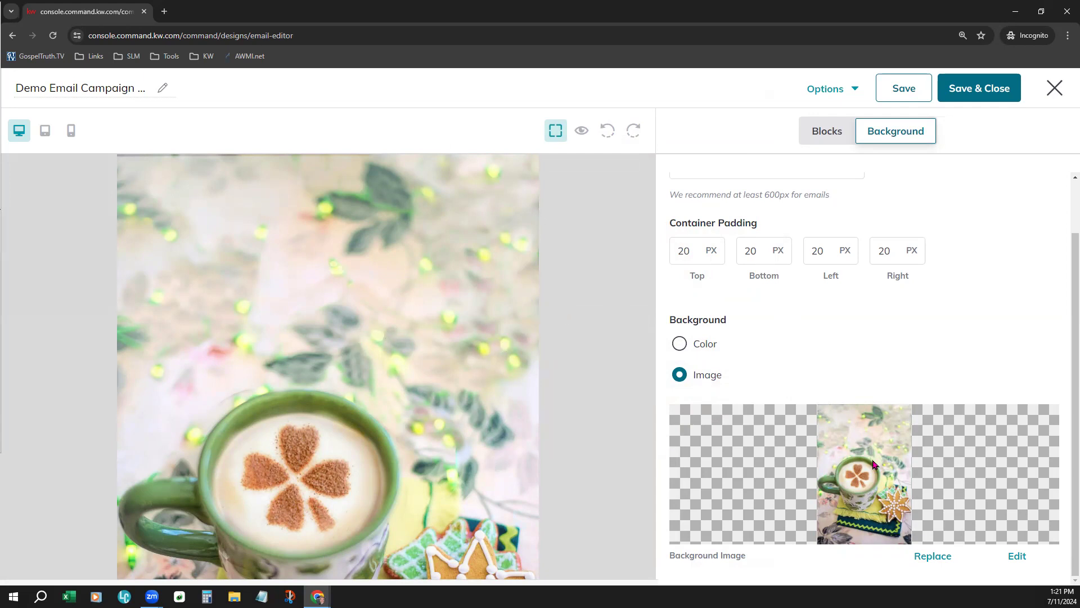
Switch the background type back to Color and sample pale yellow, hex fdfec5, from the coffee photo with the eyedropper
left_click(681, 344)
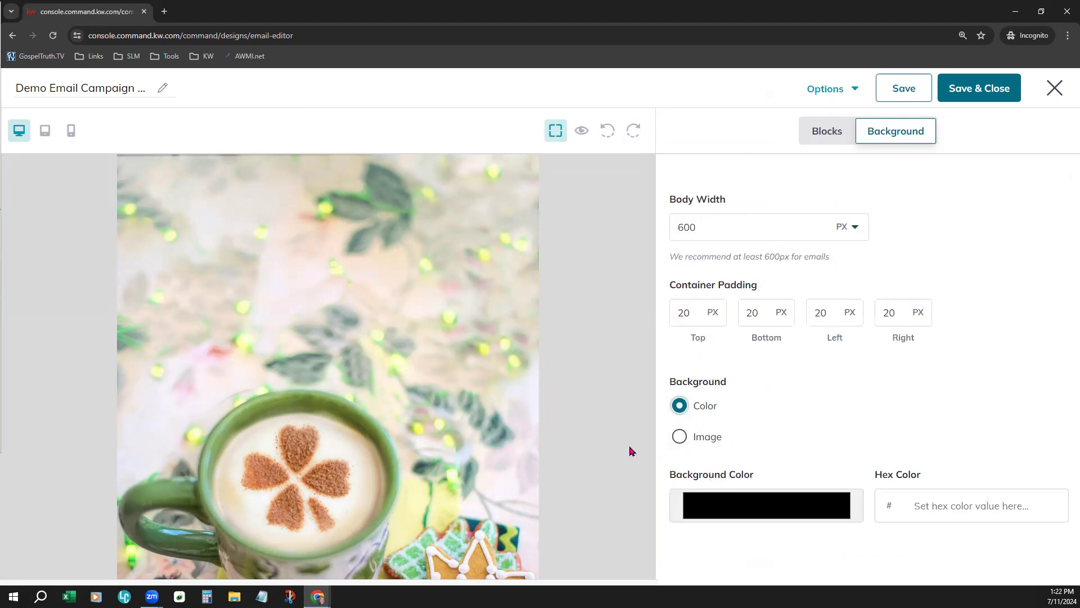
left_click(727, 521)
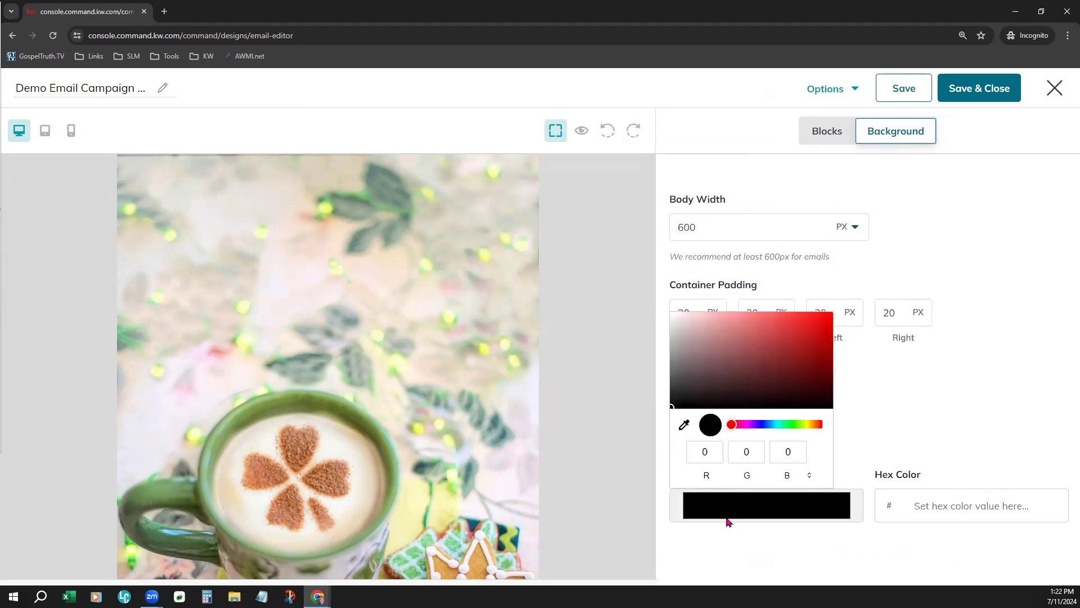
left_click(684, 425)
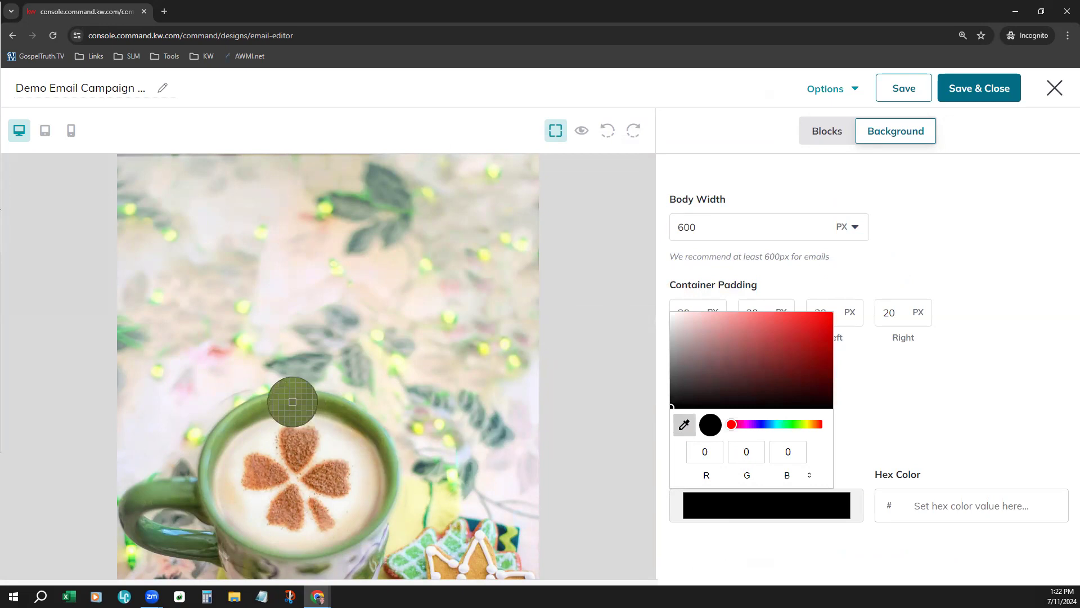
left_click(158, 294)
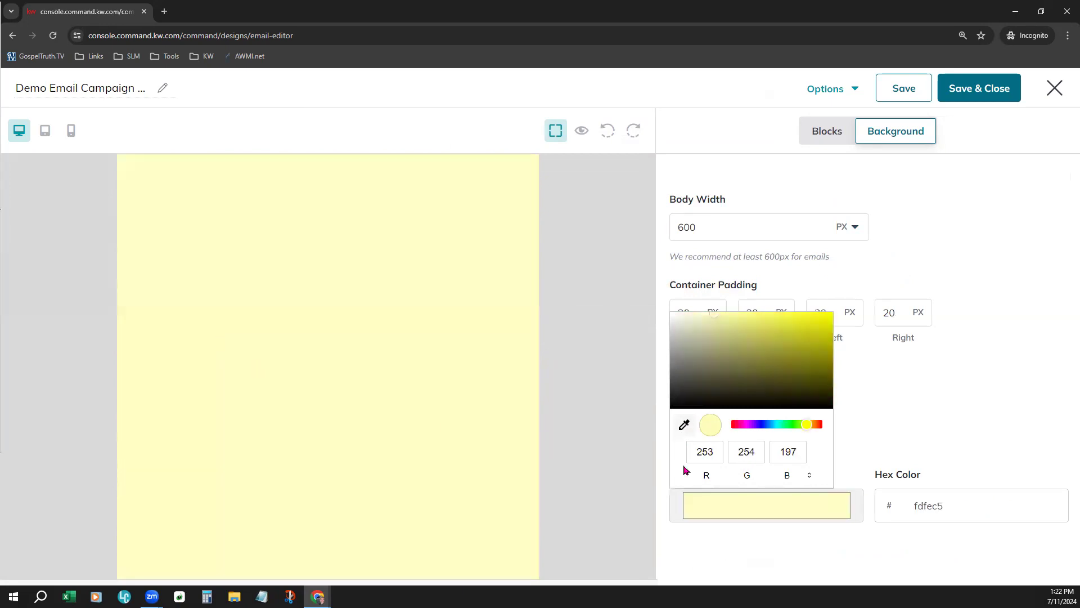
Change the background color to a very light cyan, hex dafafb, and save the design
left_click(789, 429)
left_click_drag(789, 428, 780, 428)
left_click(710, 319)
left_click_drag(704, 316, 694, 318)
left_click(965, 359)
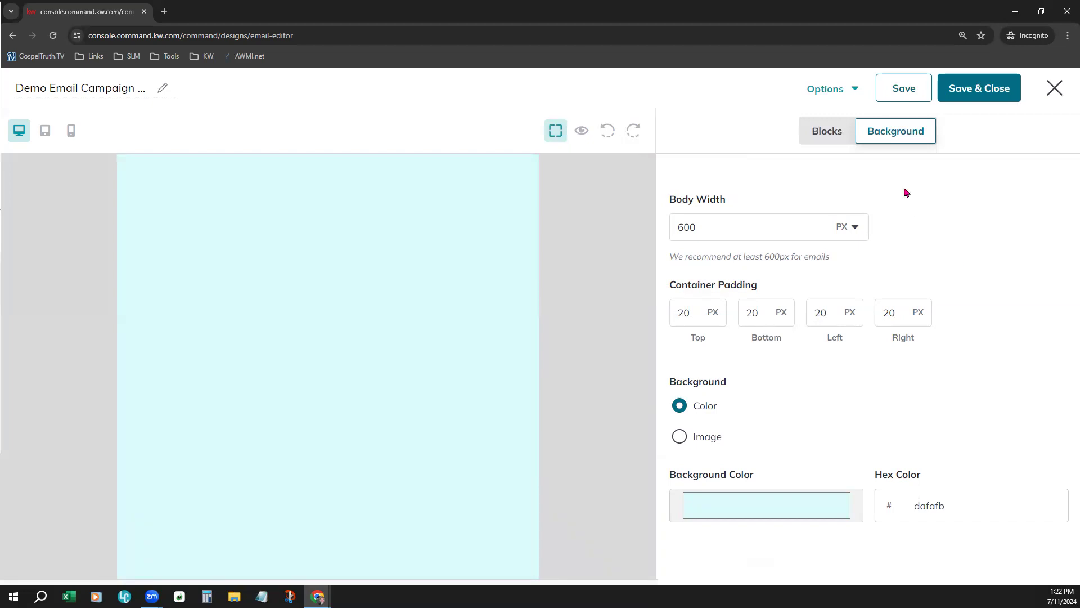
left_click(909, 94)
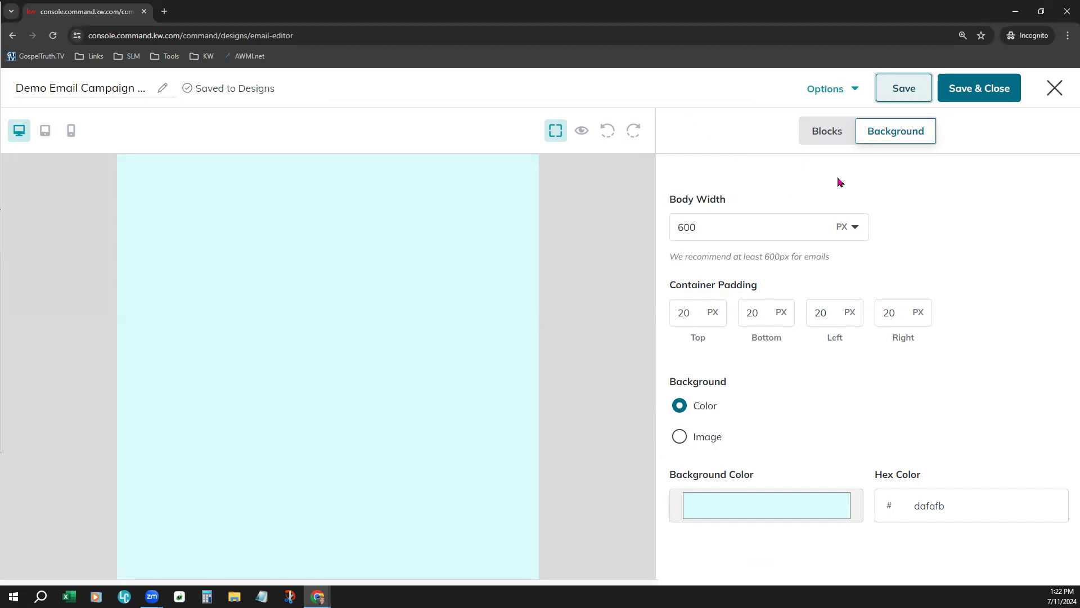
Add a 1 Column row, a 2 Columns row and a 3:7 Columns row to the email, stacked in that order
left_click(836, 134)
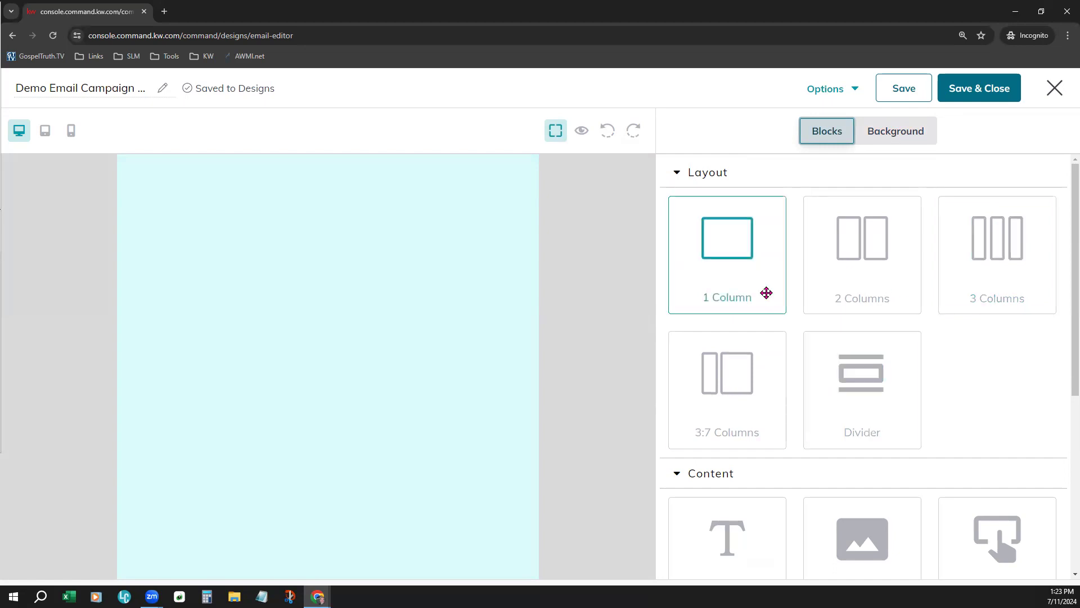
left_click_drag(752, 297, 382, 255)
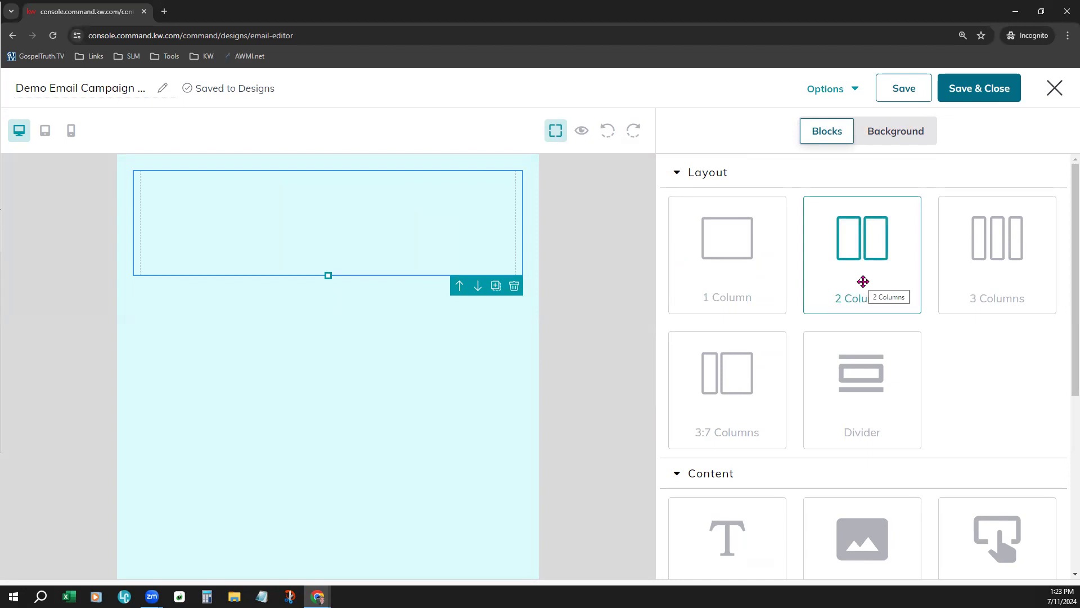
left_click_drag(863, 281, 348, 395)
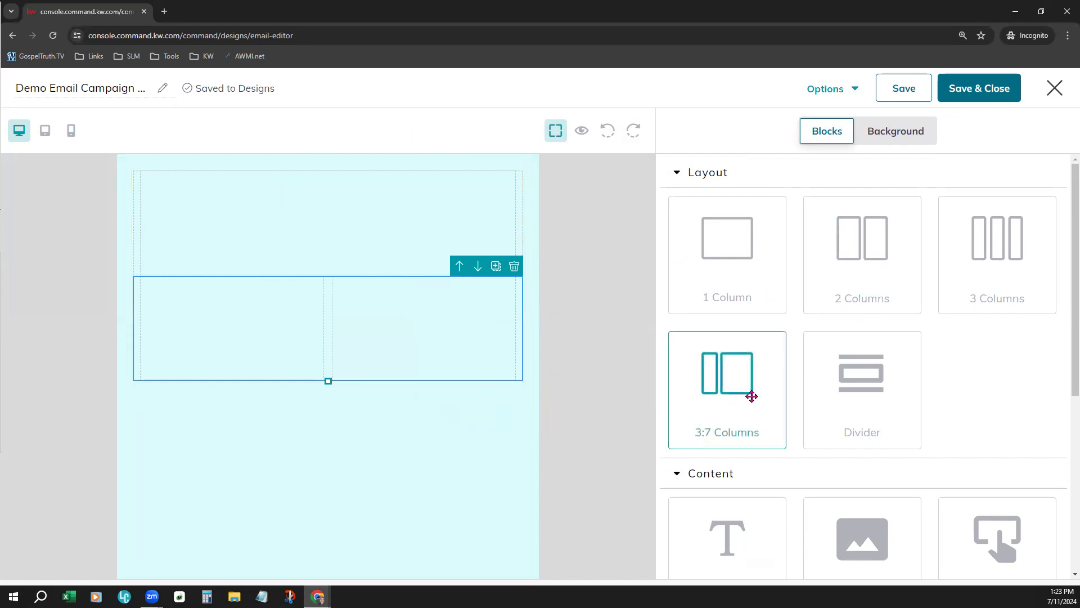
left_click_drag(752, 396, 420, 459)
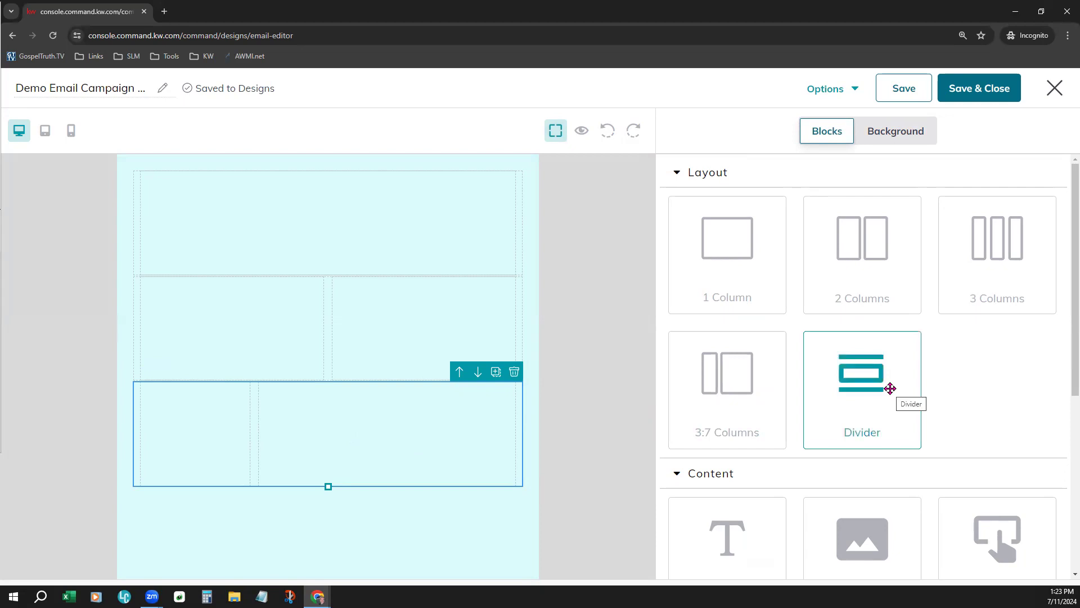
Insert a Divider between the 1 Column row and the 2 Columns row
left_click_drag(890, 388, 329, 279)
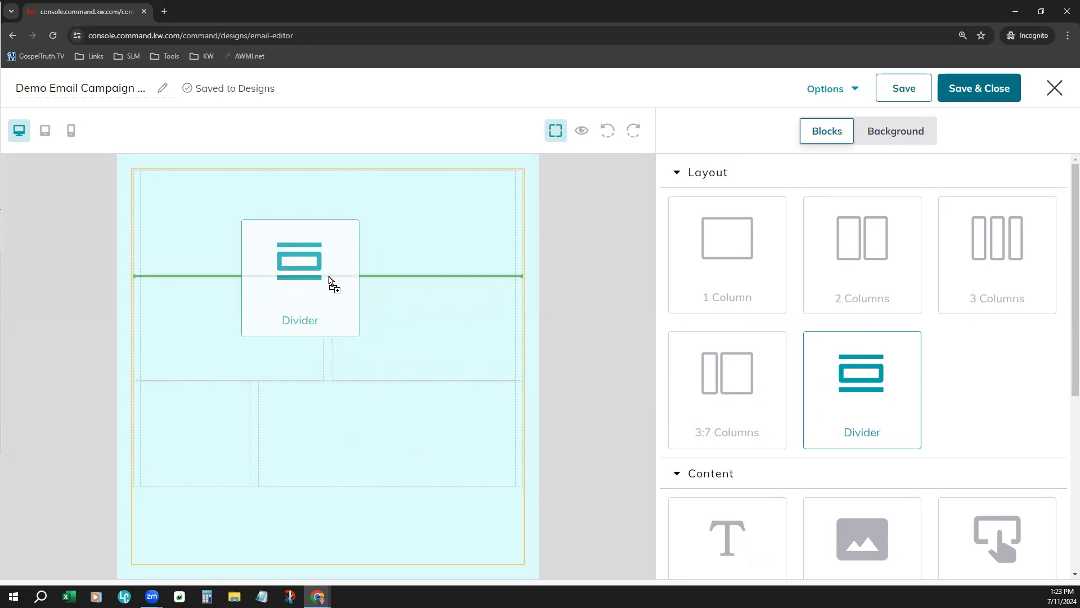
mouse_move(329, 280)
left_mouse_down()
mouse_move(306, 369)
mouse_move(283, 392)
mouse_move(403, 393)
mouse_move(223, 388)
mouse_move(324, 387)
mouse_move(349, 338)
mouse_move(350, 297)
mouse_move(330, 278)
left_mouse_up()
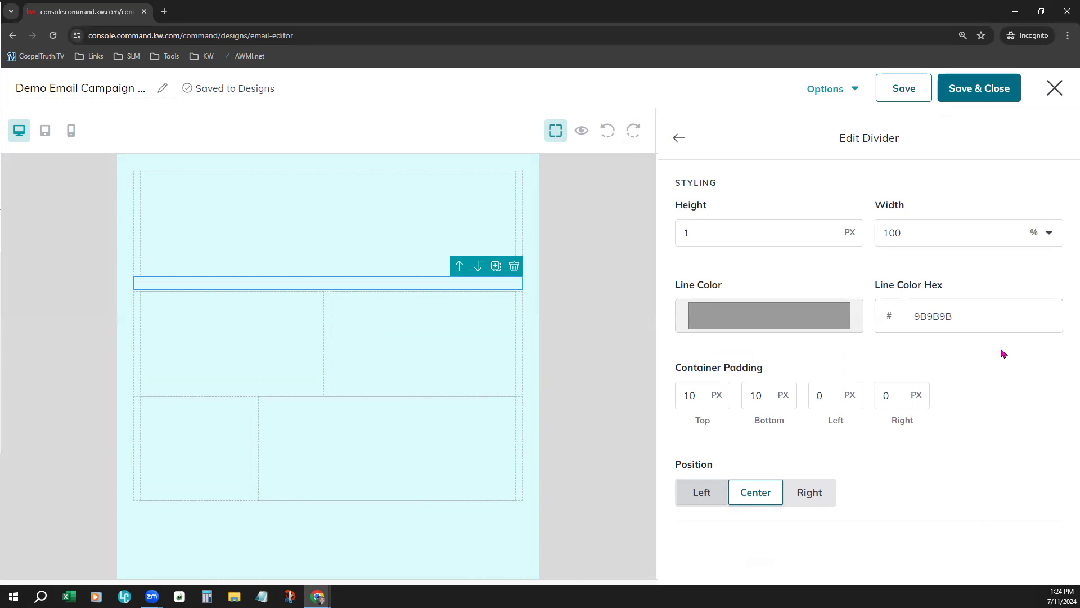
left_click_drag(681, 368, 770, 376)
left_click(771, 377)
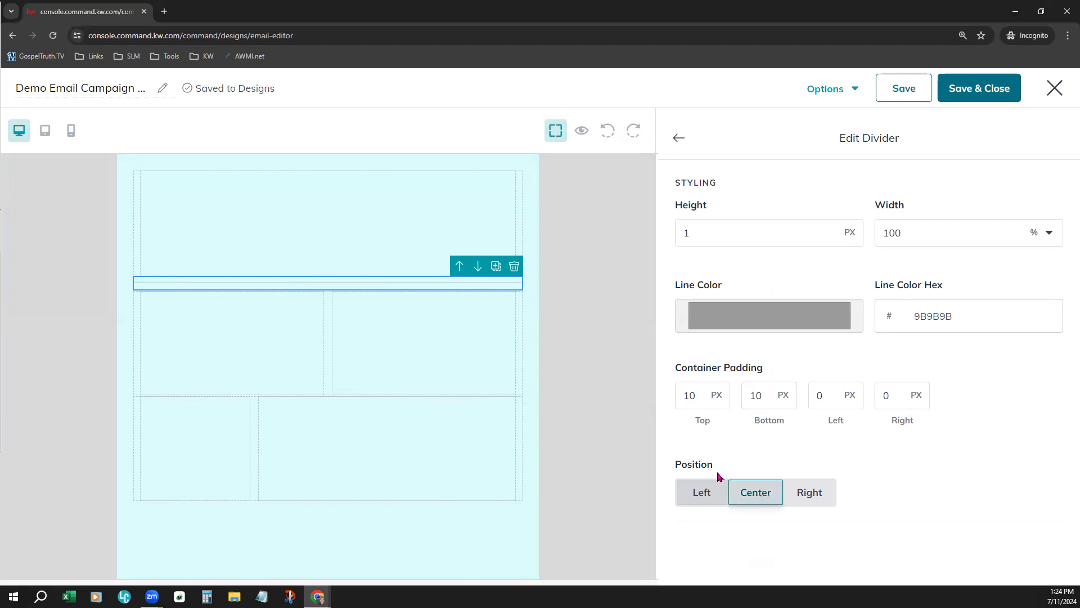
Try the Left and Right positions for the divider and set it back to Center
left_click(702, 493)
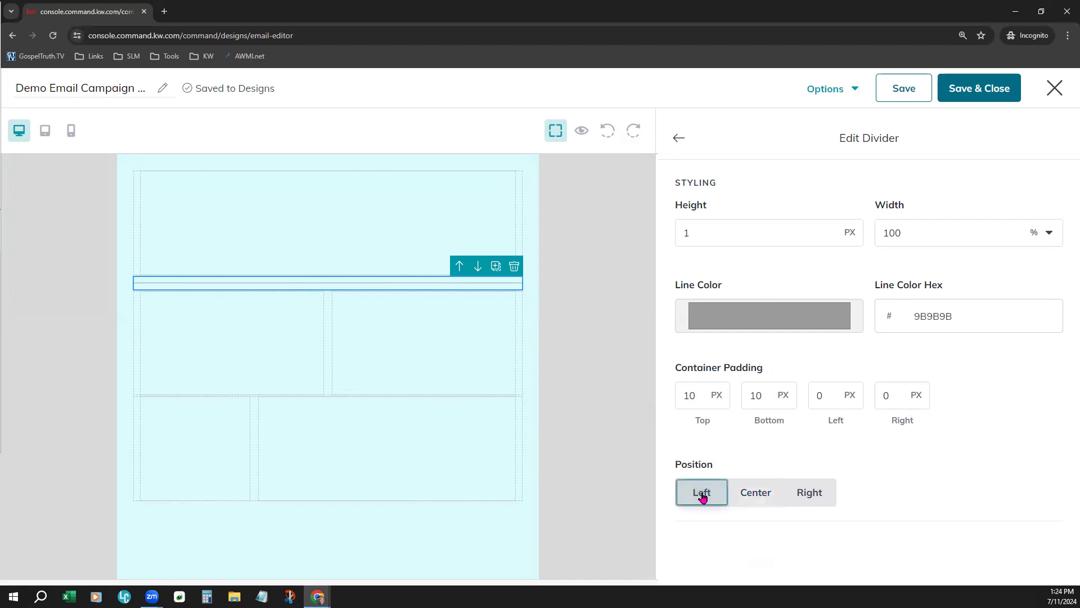
left_click(753, 497)
left_click(817, 504)
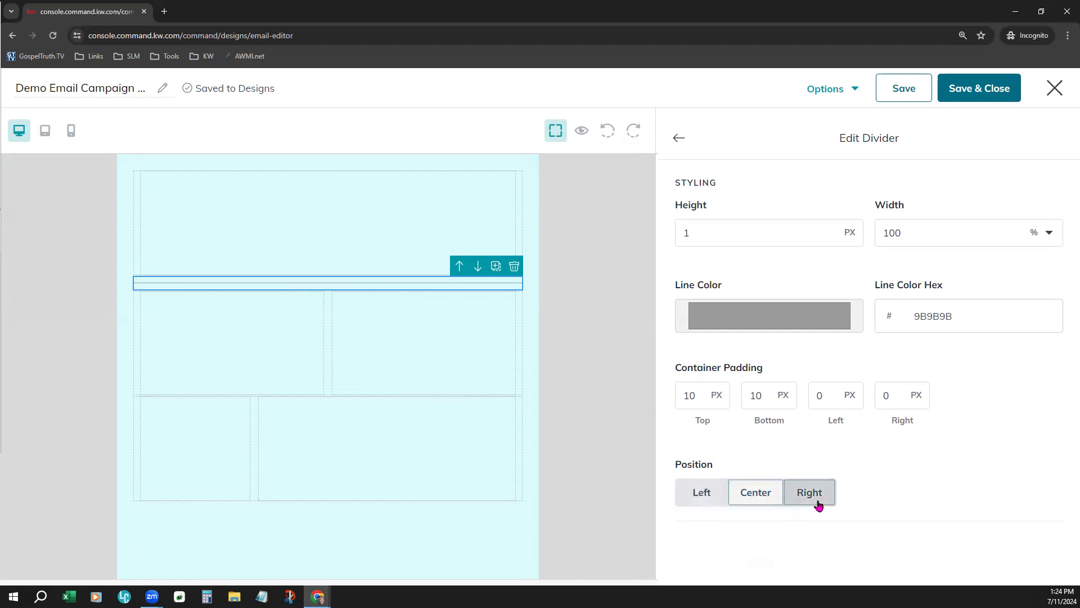
left_click(762, 490)
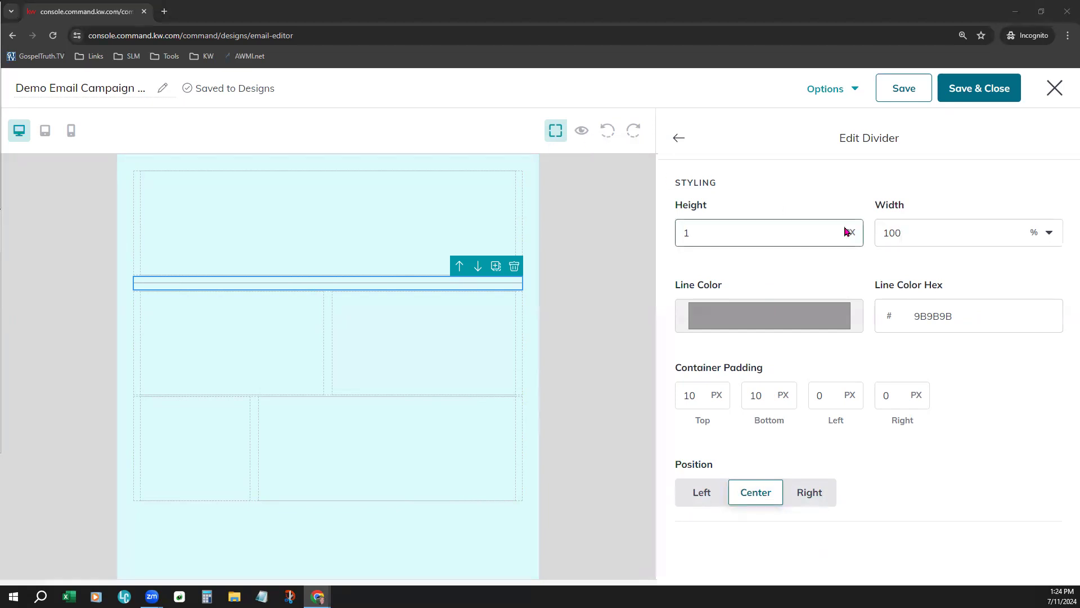
Set the divider's line color to near-black, hex 121212, and its height to 10 px
left_click(779, 318)
left_click(681, 428)
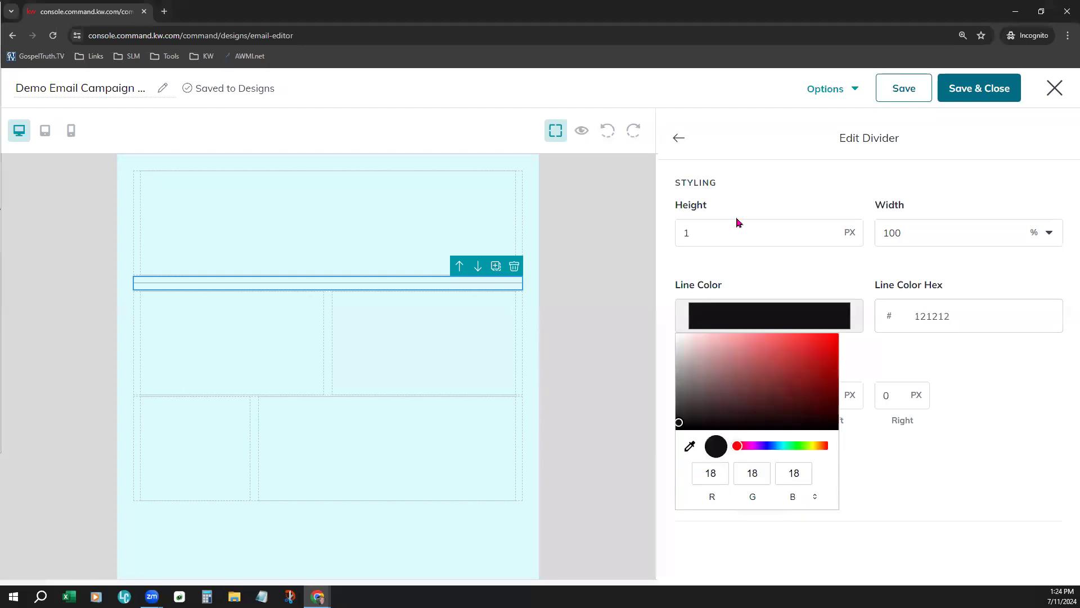
left_click(740, 198)
left_click(719, 231)
double_click(687, 231)
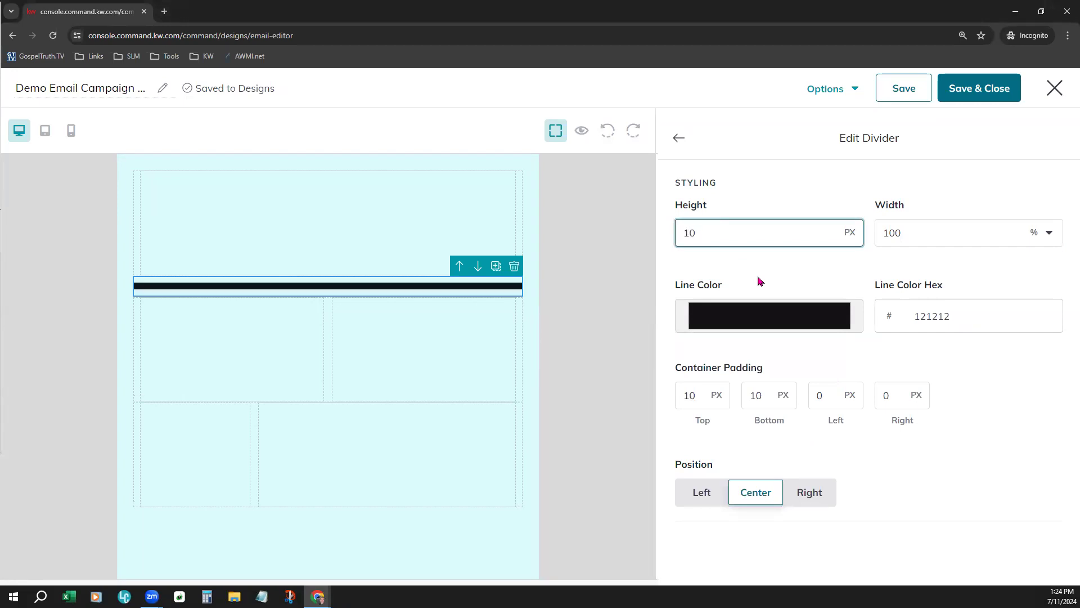
left_click(791, 198)
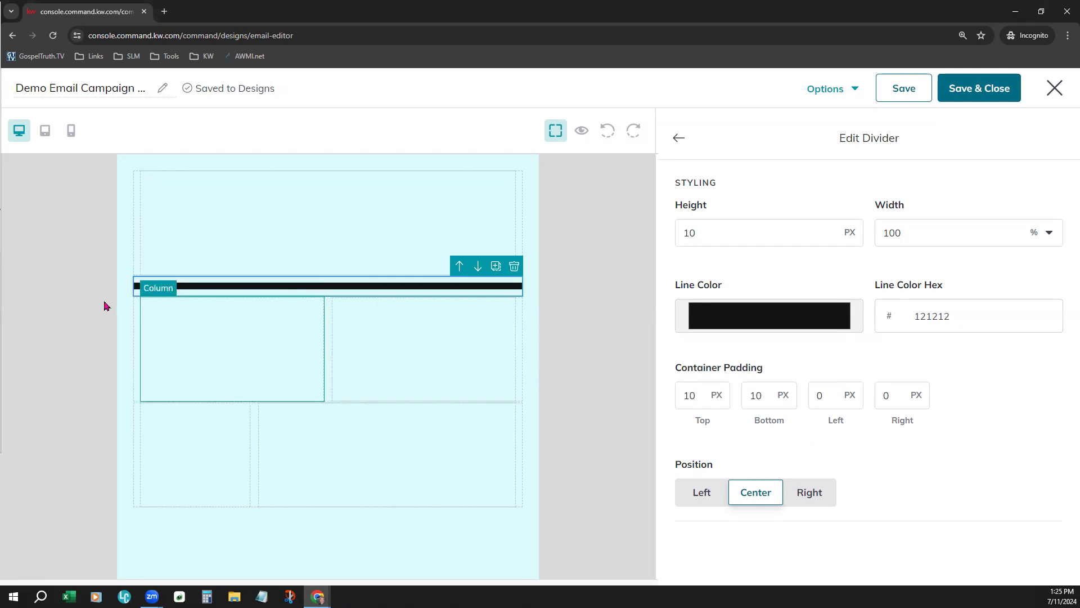
left_click(574, 281)
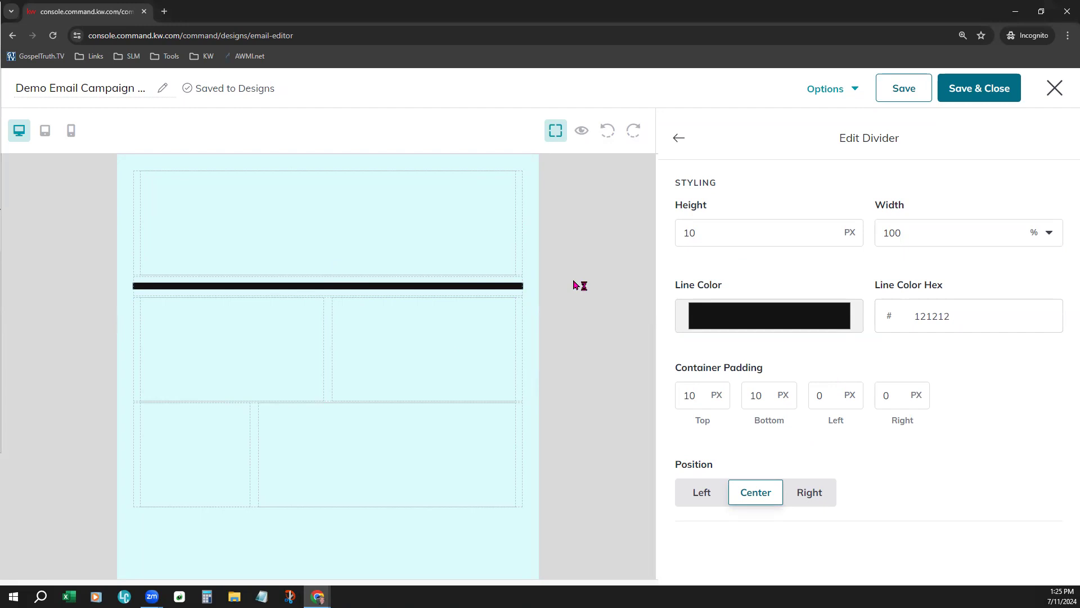
left_click(680, 138)
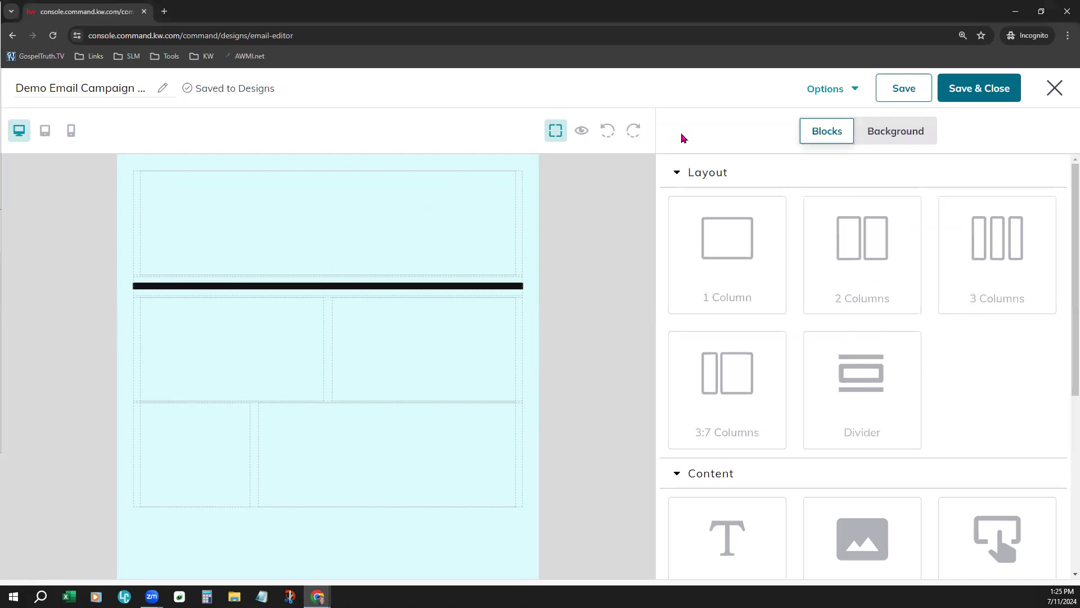
Try several shades of pink as the background color of the column above the divider, ending on hex f467c0
left_click(278, 250)
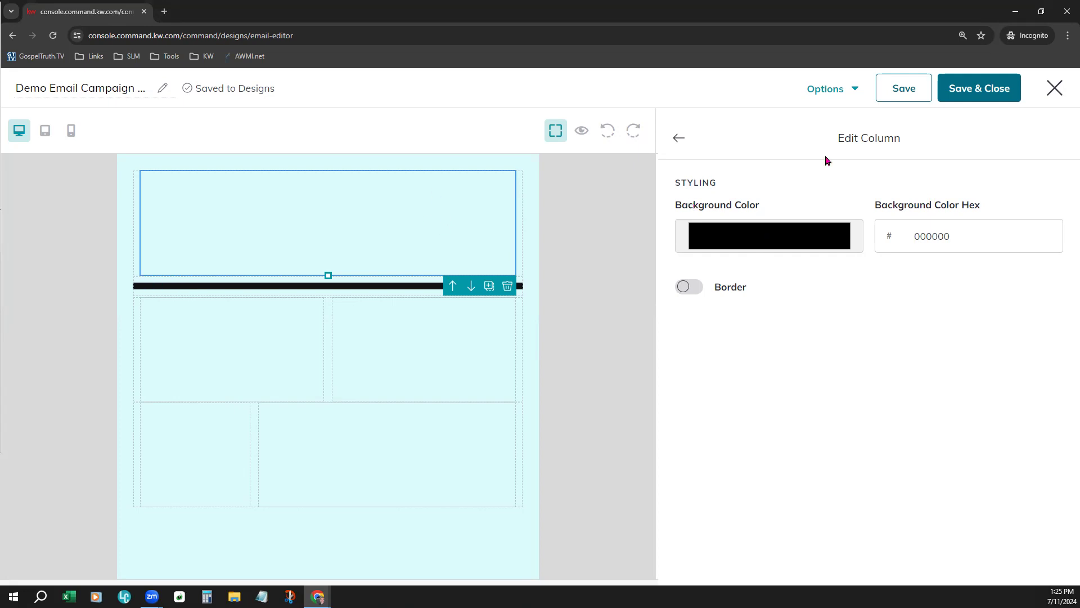
left_click(793, 249)
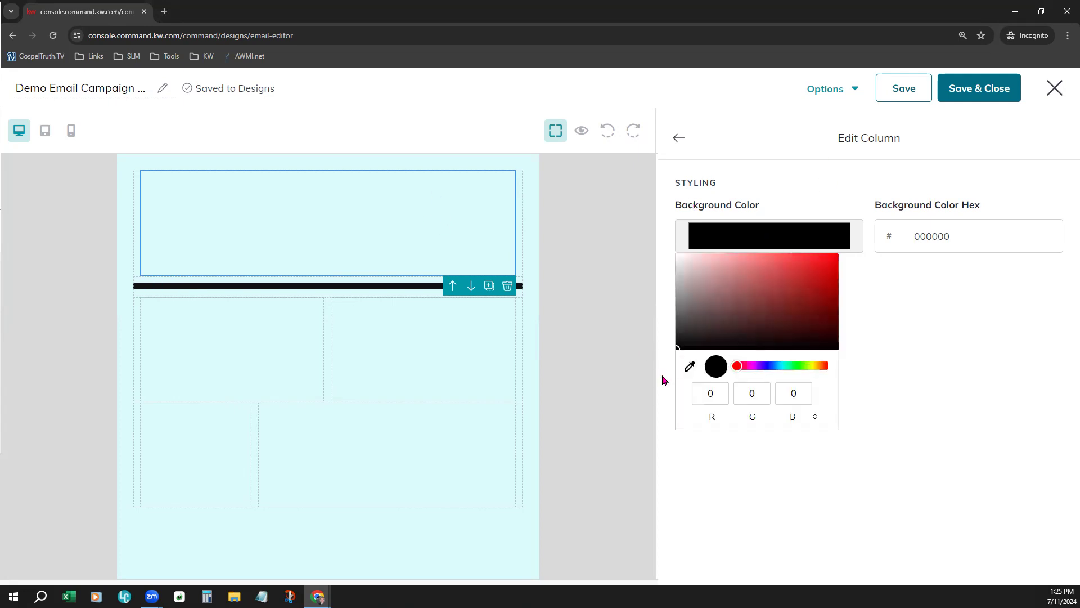
left_click_drag(774, 370, 748, 368)
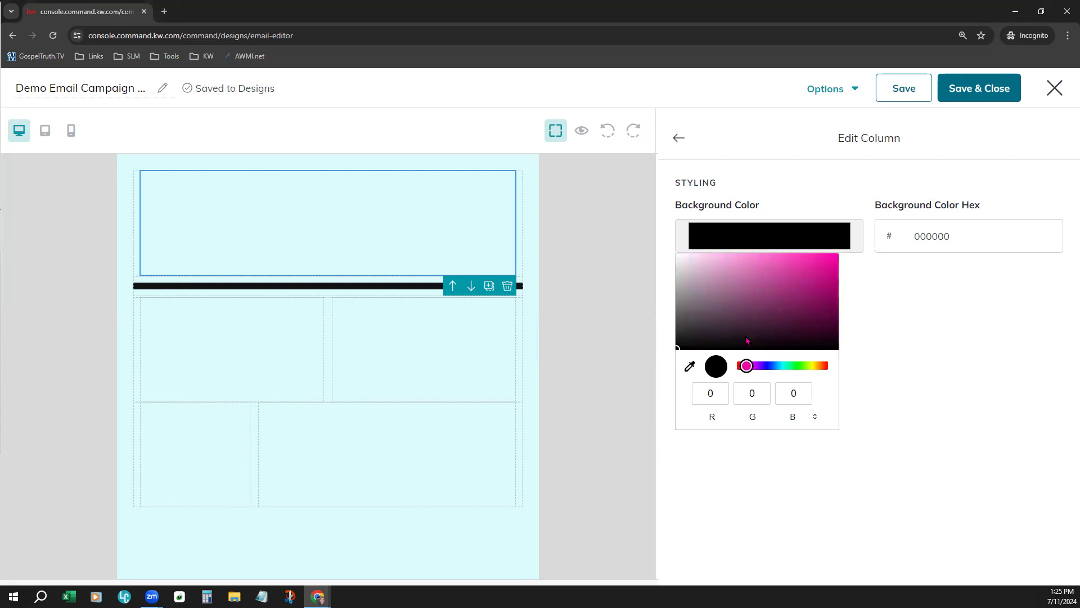
left_click(726, 256)
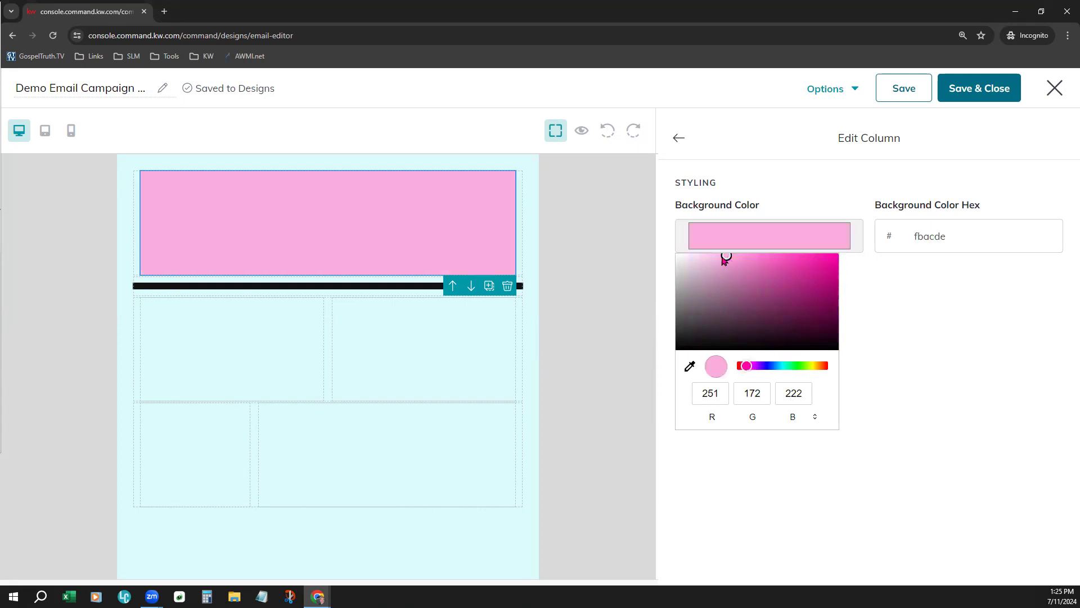
left_click_drag(717, 261, 695, 256)
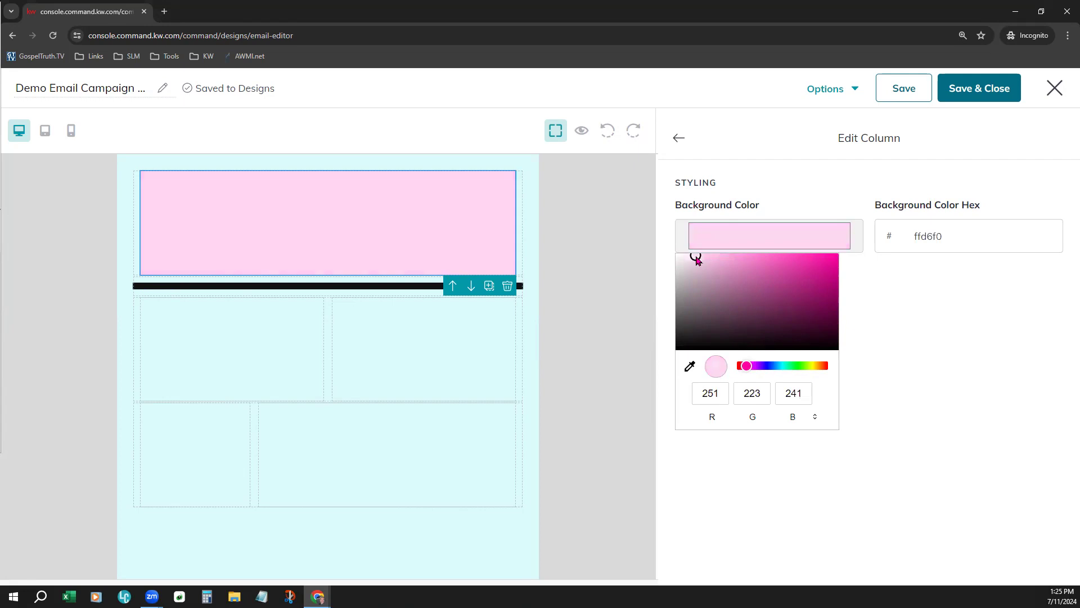
left_click(778, 260)
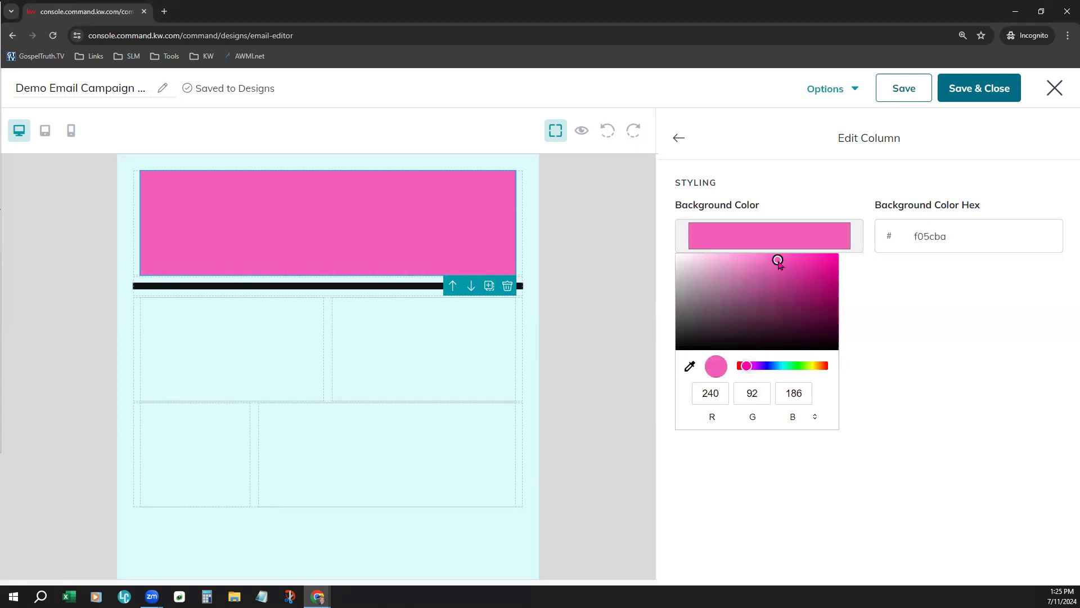
left_click(767, 258)
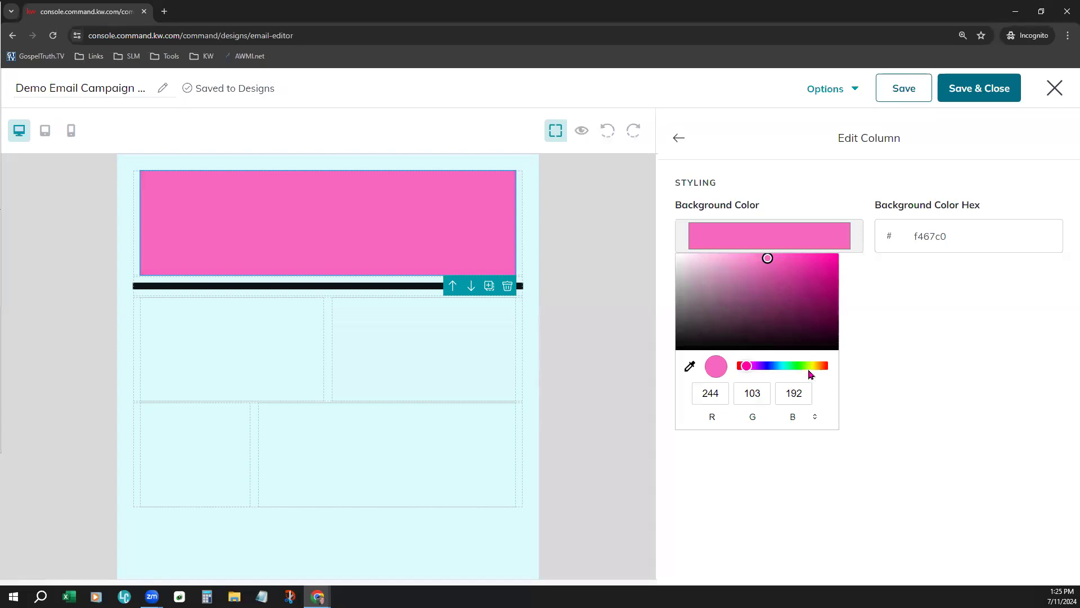
Set the background color of the column above the divider to bright cyan, hex 44ecf8
left_click(772, 367)
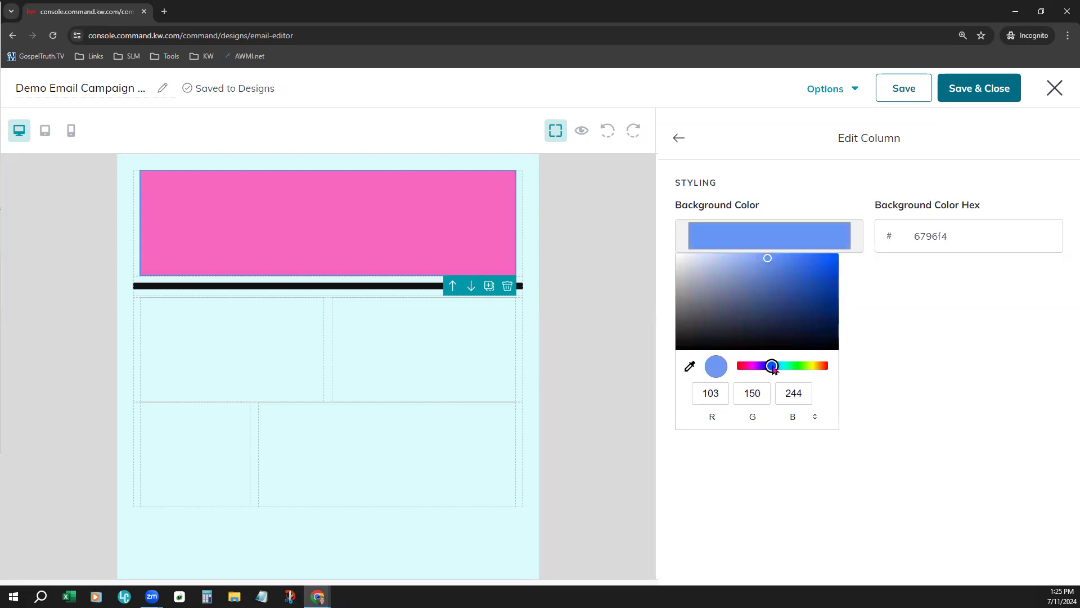
left_click(778, 365)
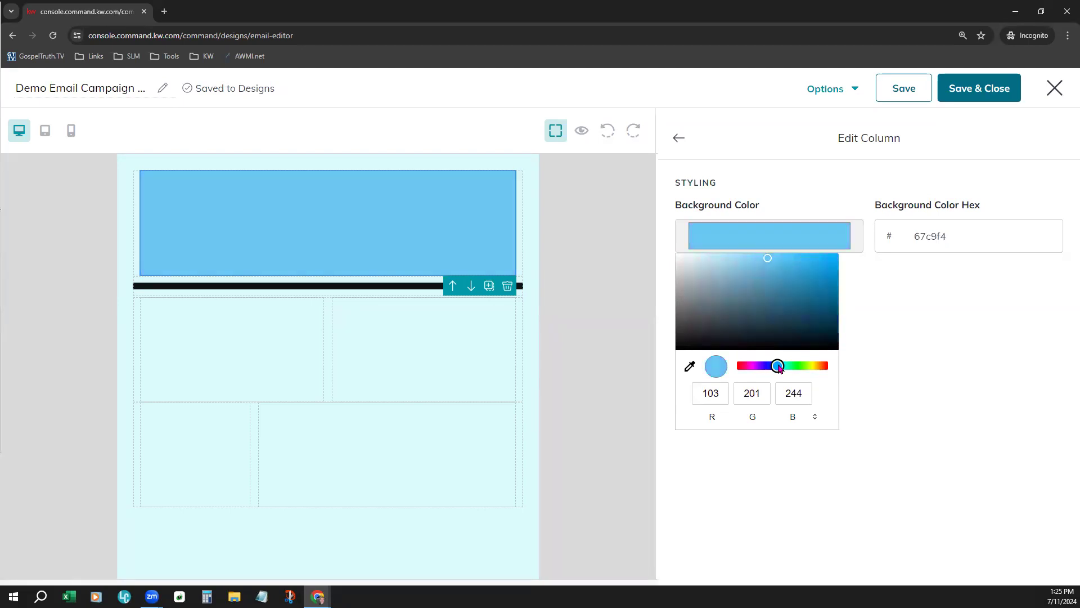
left_click(782, 365)
left_click(793, 257)
mouse_move(806, 265)
left_mouse_down()
mouse_move(838, 265)
mouse_move(795, 260)
left_mouse_up()
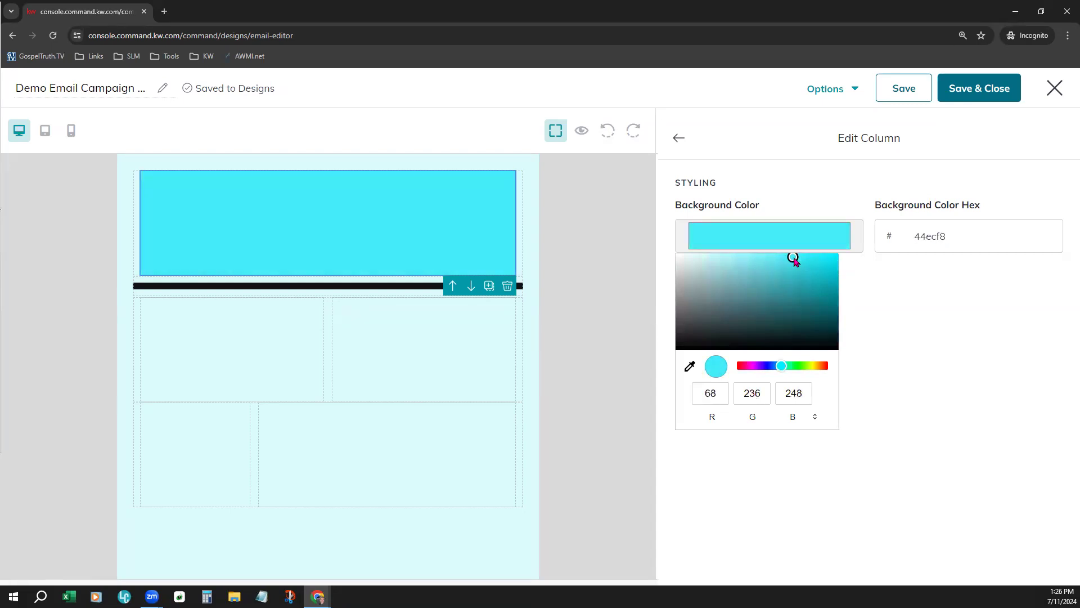
left_click(984, 307)
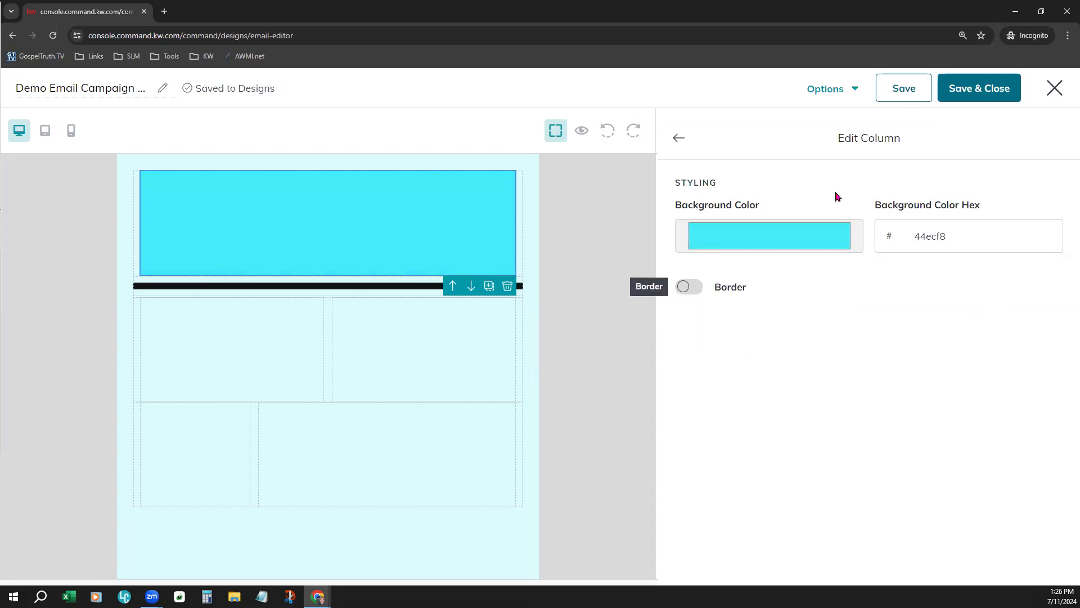
Turn on the border for the cyan column and set its border width to 10 px
left_click(690, 287)
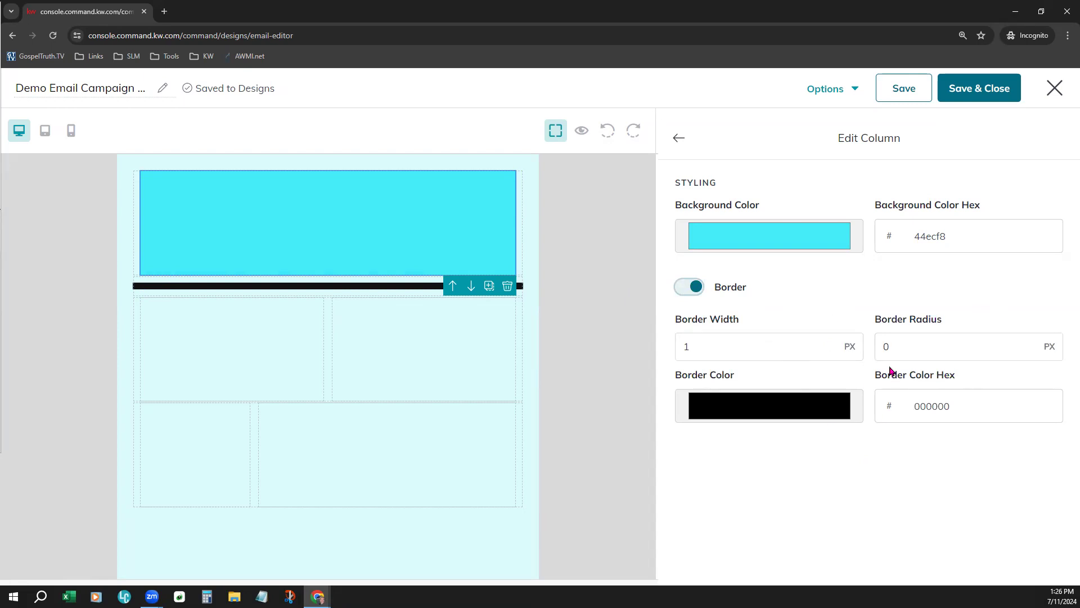
left_click(723, 345)
double_click(698, 342)
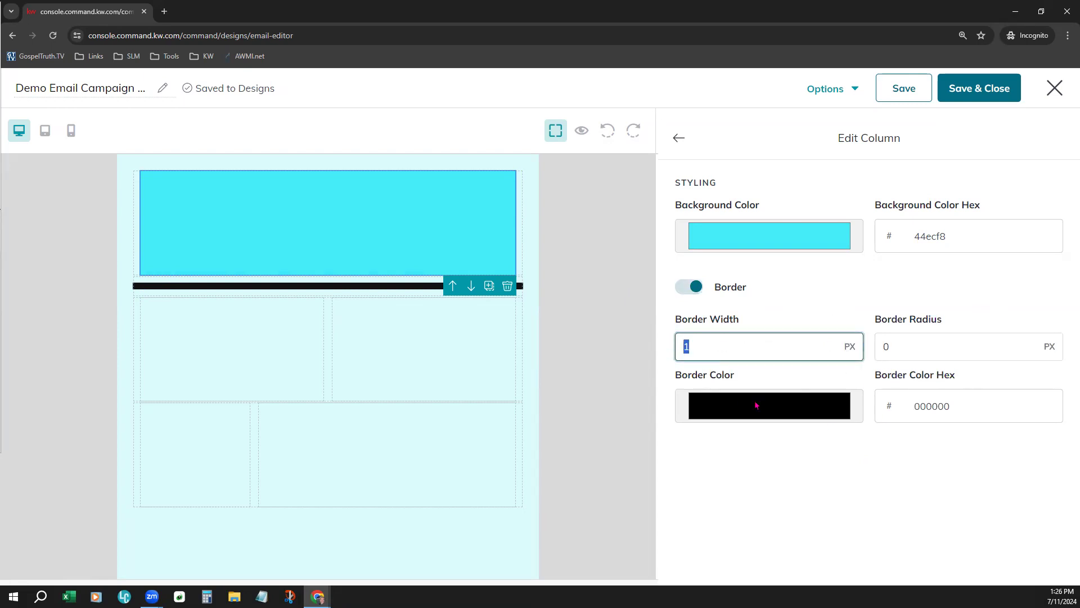
type("10")
left_click(771, 494)
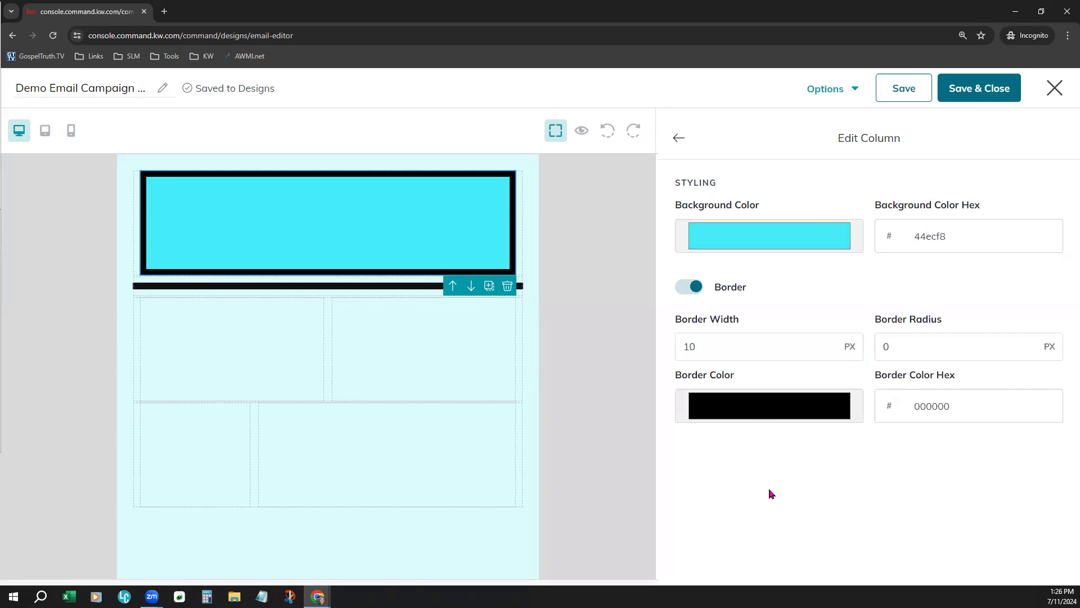
Try blue, hex 1782d3, as the cyan column's border color
left_click(783, 417)
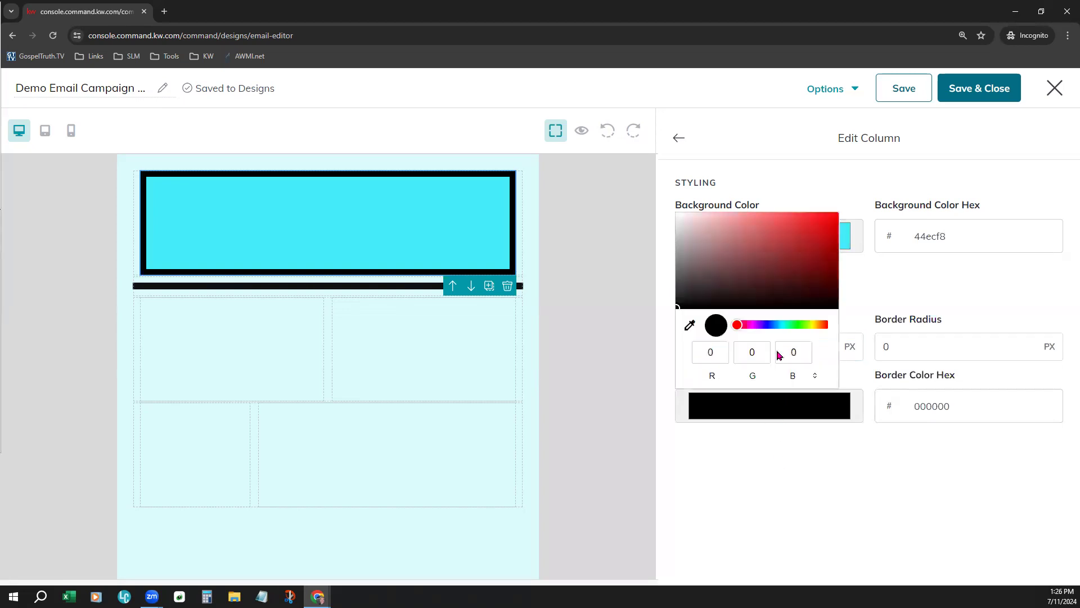
left_click_drag(779, 329, 772, 328)
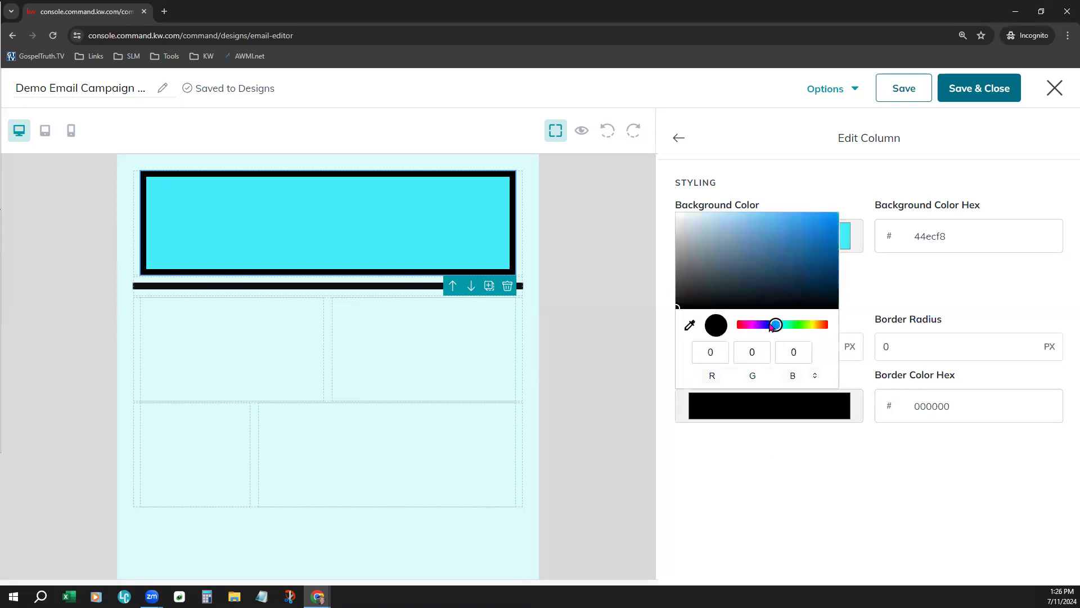
left_click(822, 234)
left_click(865, 503)
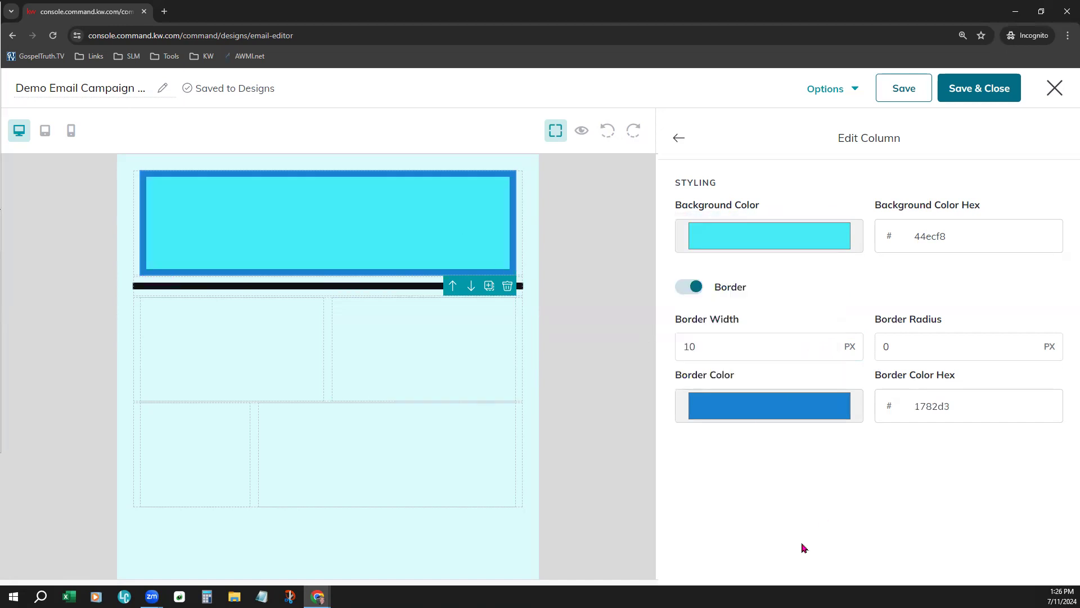
Set the cyan column's border color to near-black, hex 1e1f1f, and its border width to 1 px
left_click(704, 415)
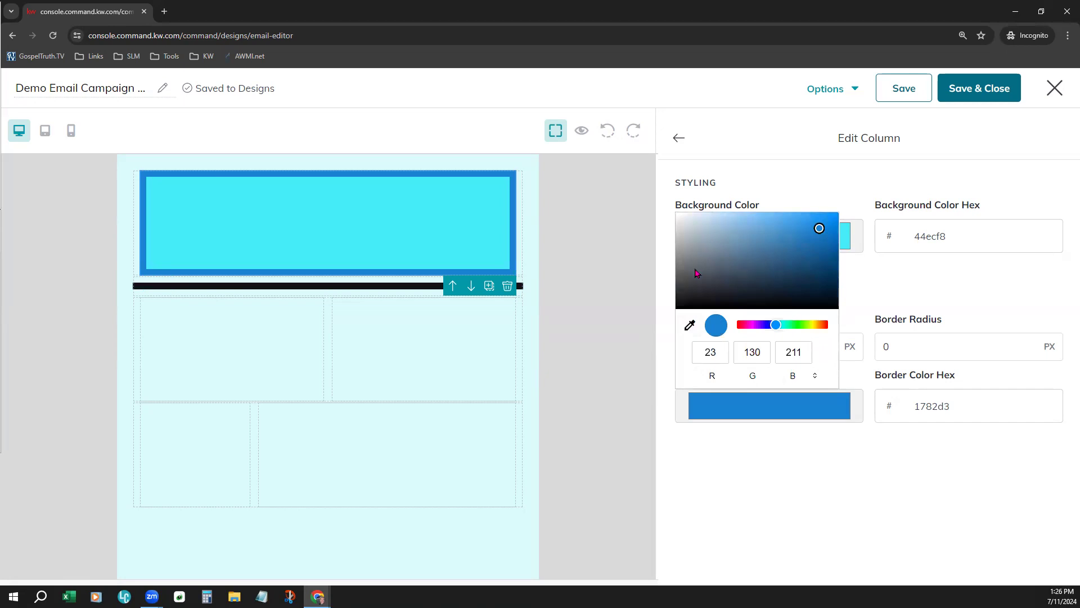
left_click(682, 296)
left_click(791, 534)
double_click(689, 346)
type("1")
left_click(941, 494)
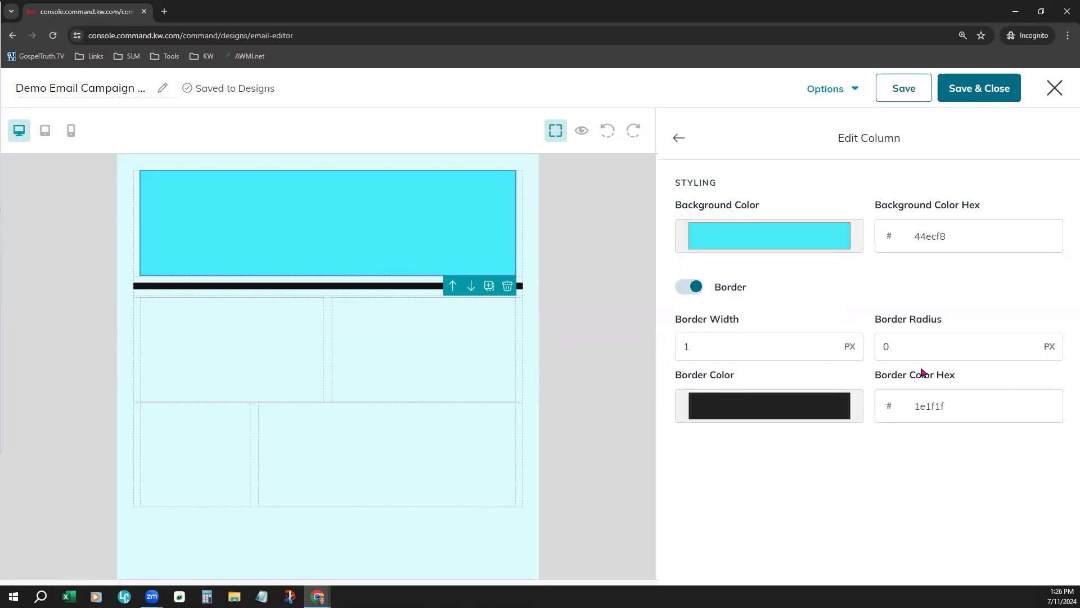
left_click(910, 329)
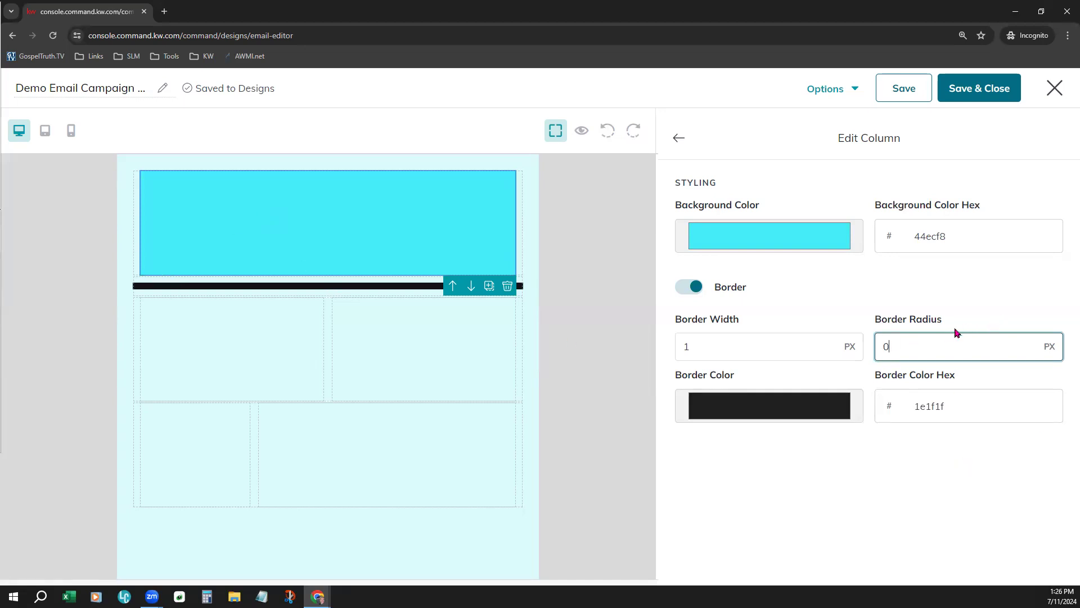
left_click(757, 140)
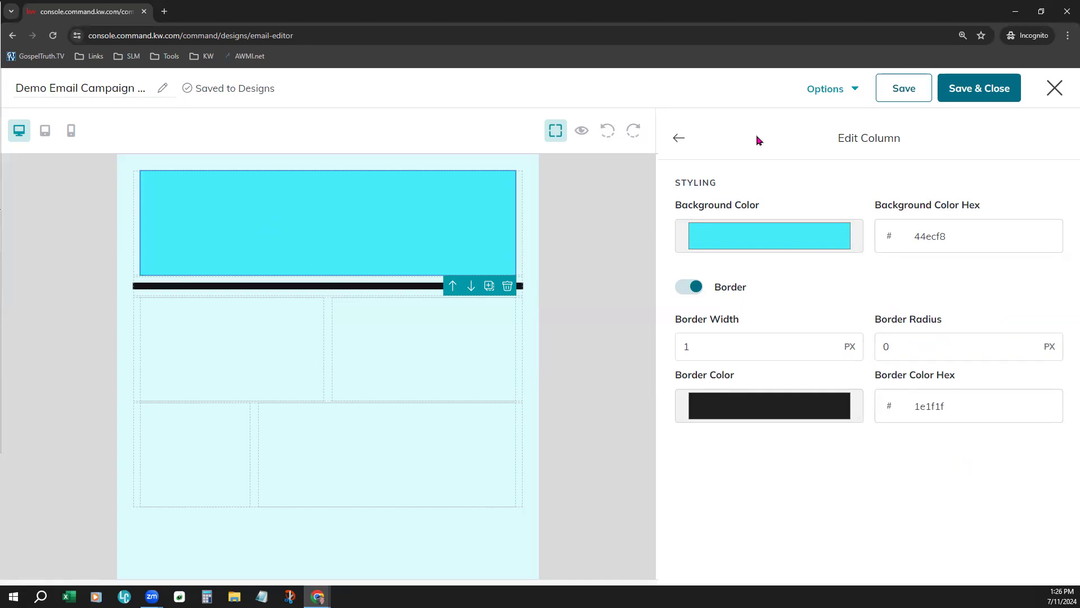
left_click(679, 137)
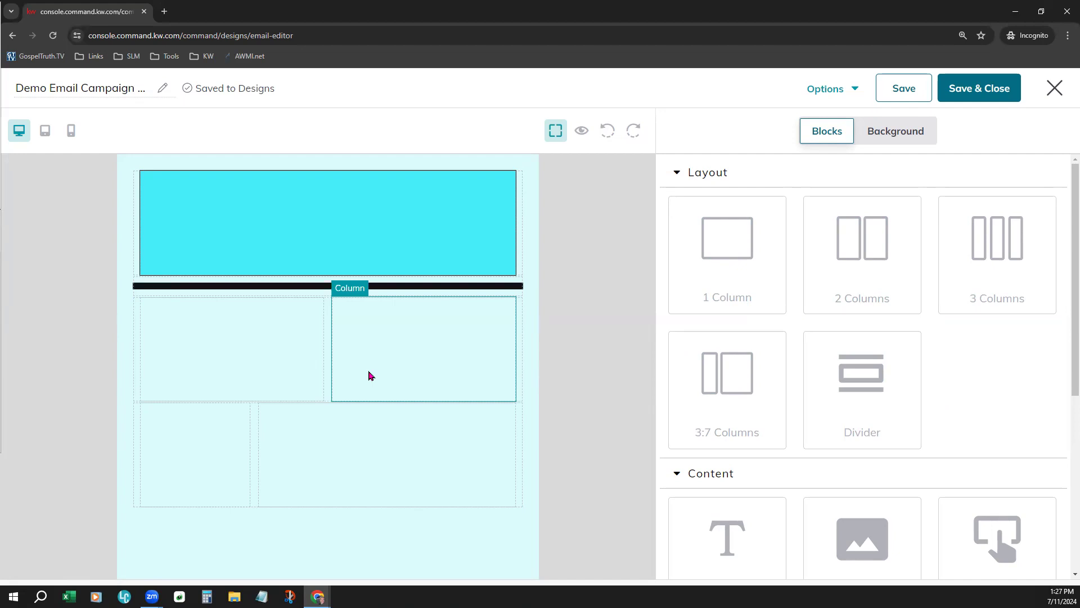
Check the styling options of the right column in the 2 Columns row and look over the available Content blocks
left_click(369, 376)
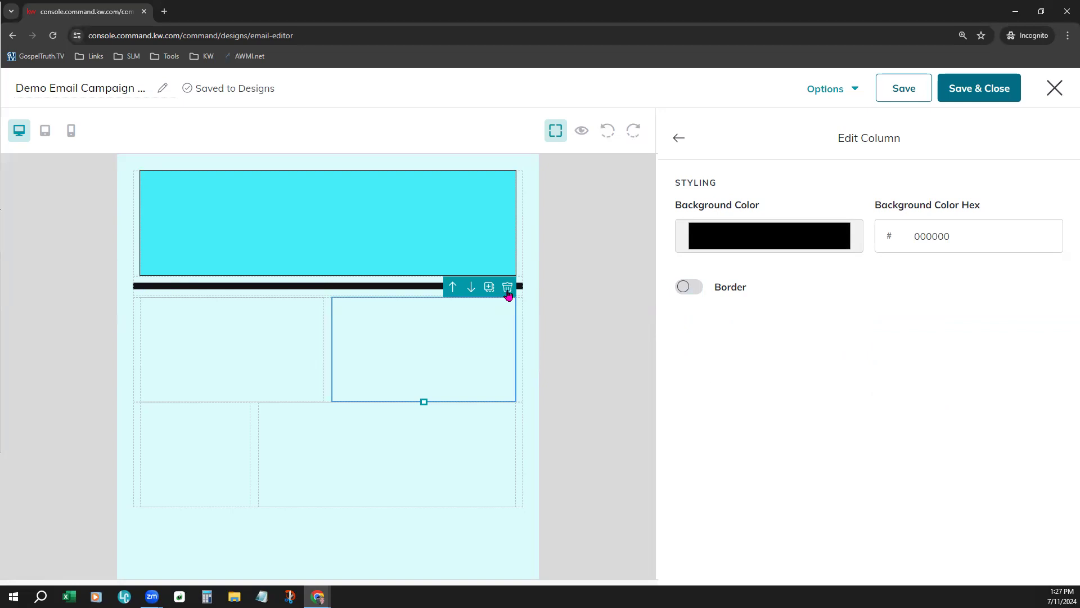
left_click(679, 140)
scroll(810, 429, "down", 5)
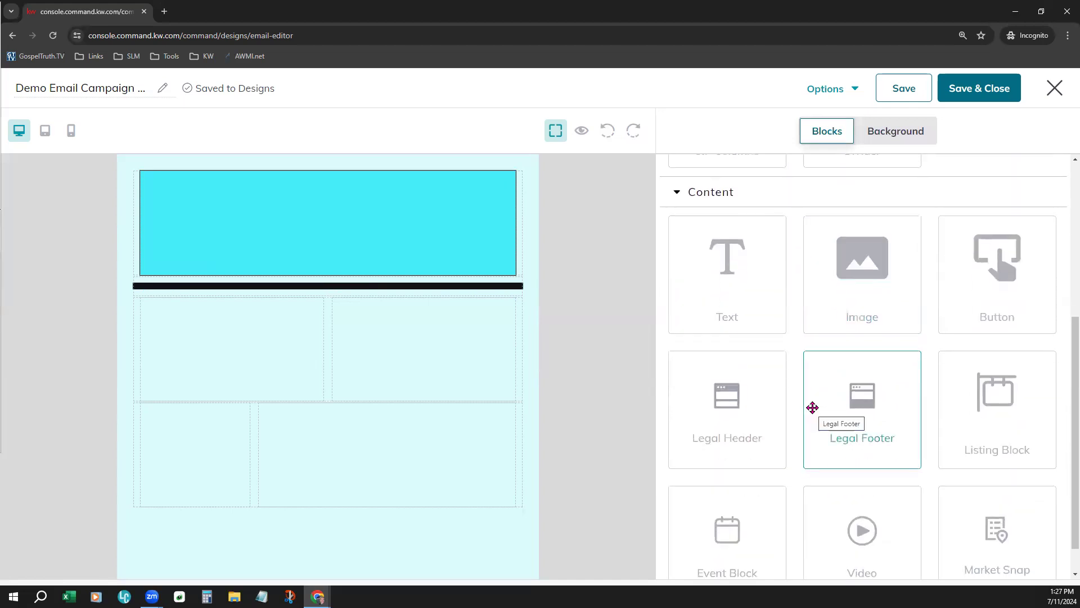
Add a Legal Header block above the cyan column and a Legal Footer block below the last layout row
scroll(812, 407, "down", 1)
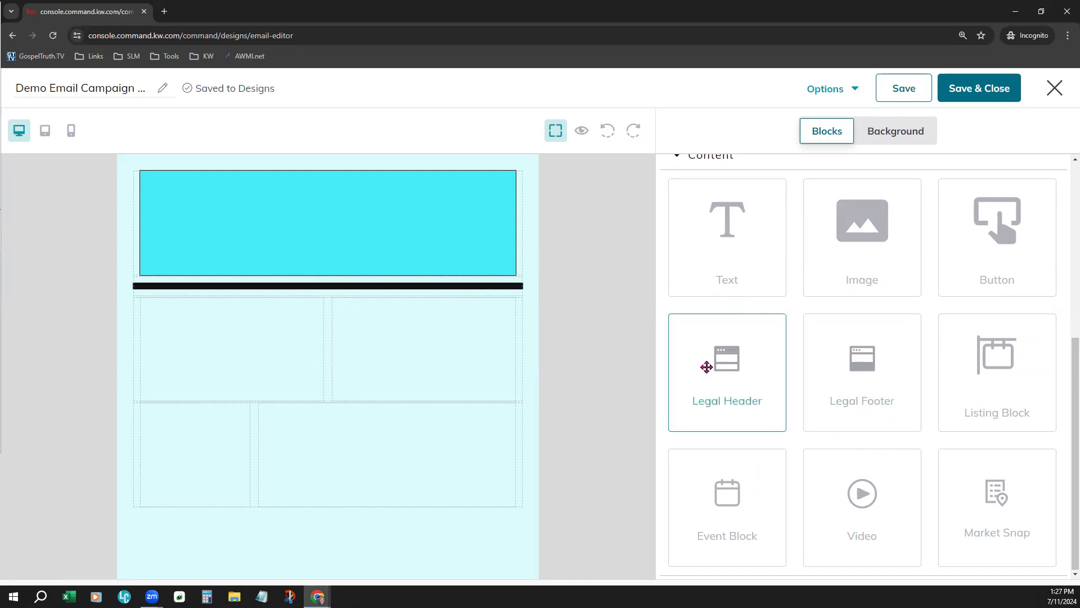
left_click_drag(718, 397, 353, 184)
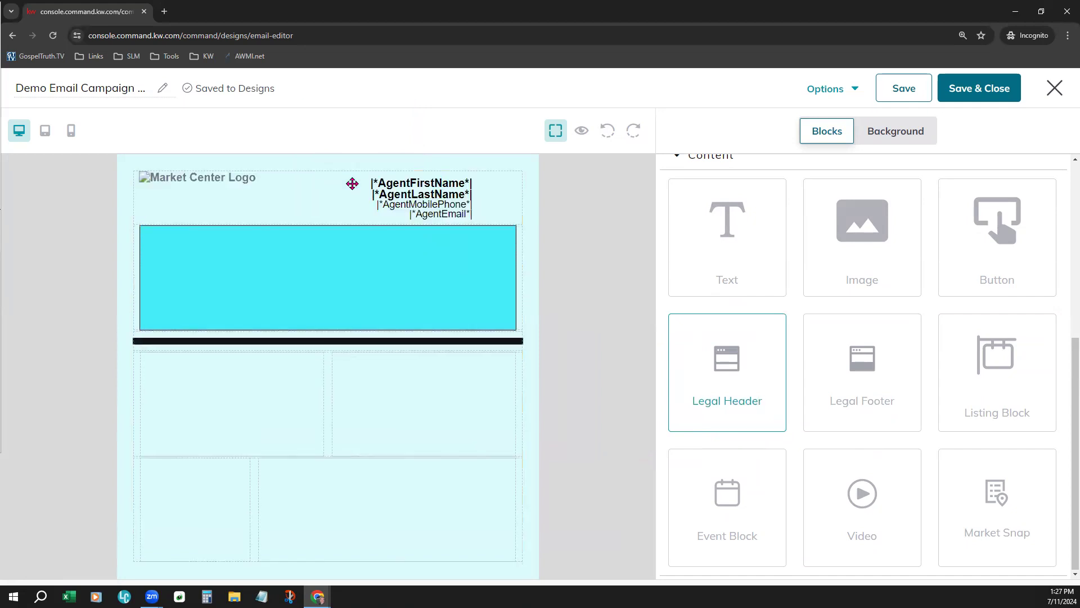
left_click_drag(904, 416, 426, 555)
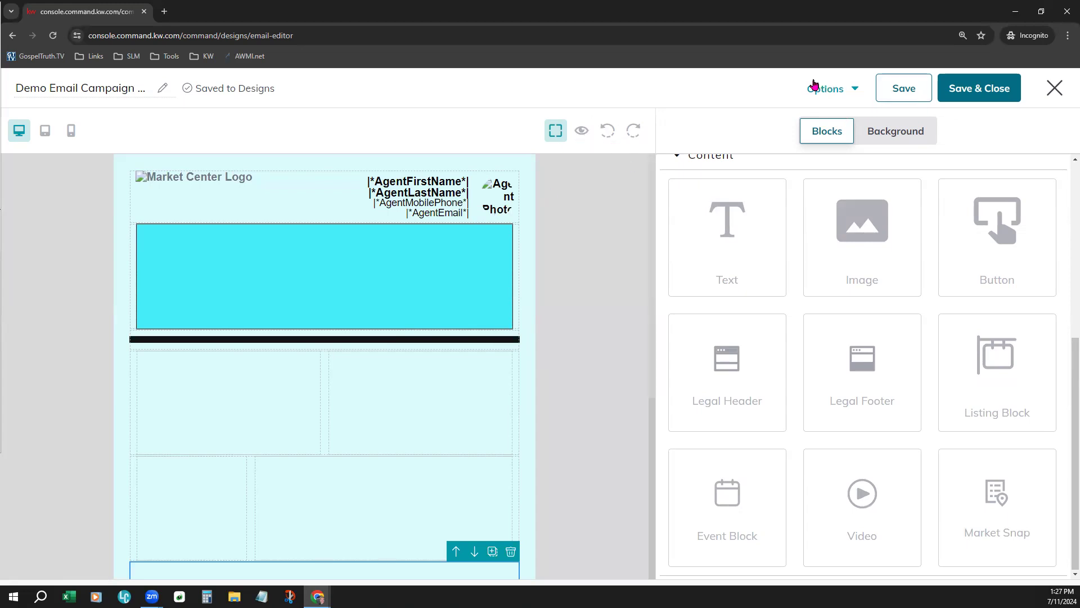
Preview the email in desktop view and review its legal header, layout and legal footer
left_click(828, 94)
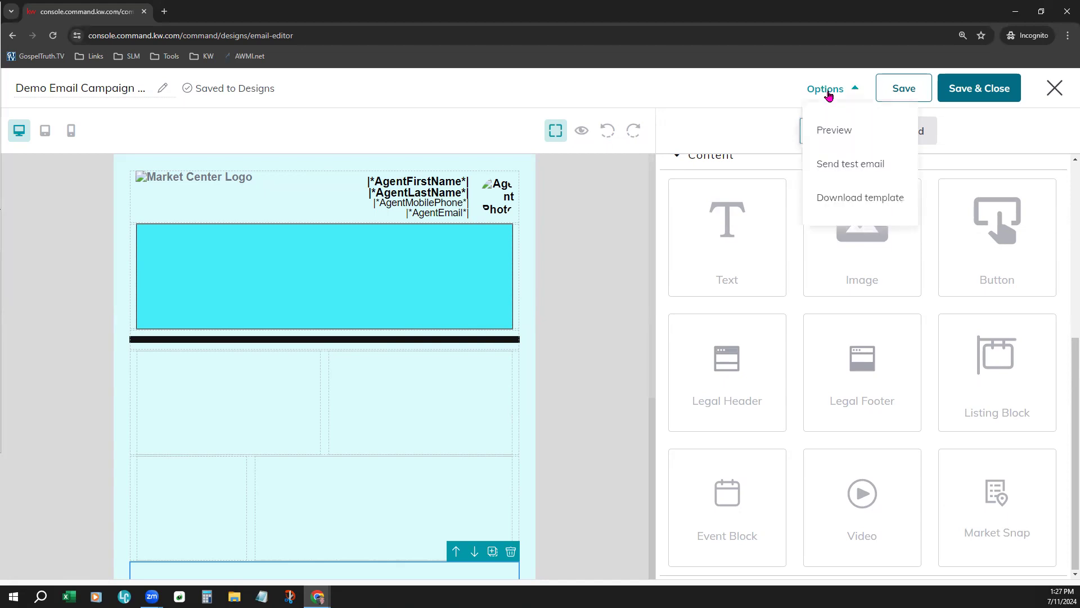
left_click(834, 129)
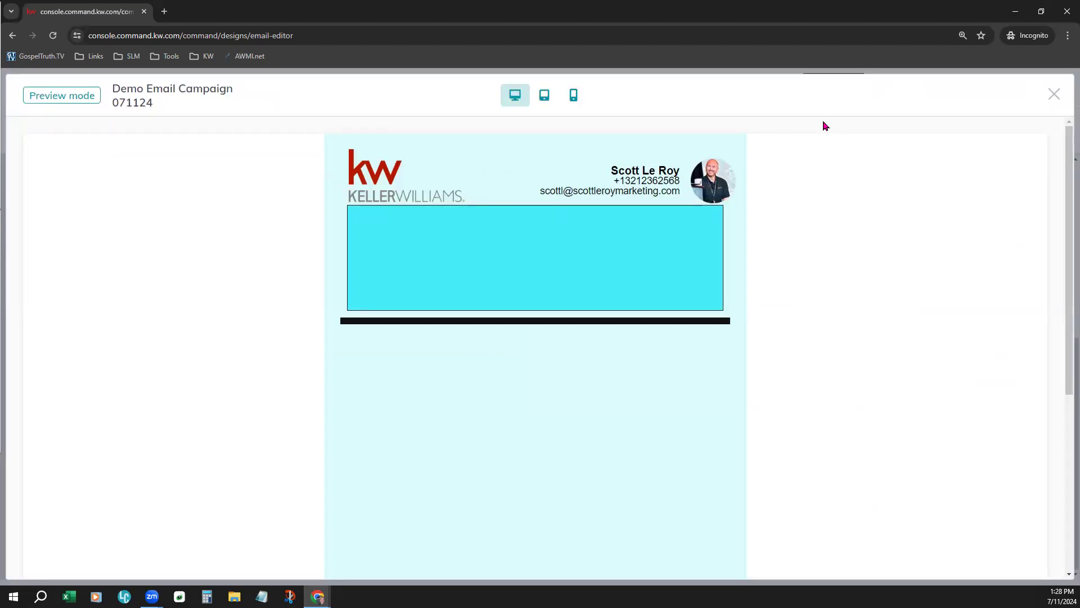
scroll(821, 343, "down", 7)
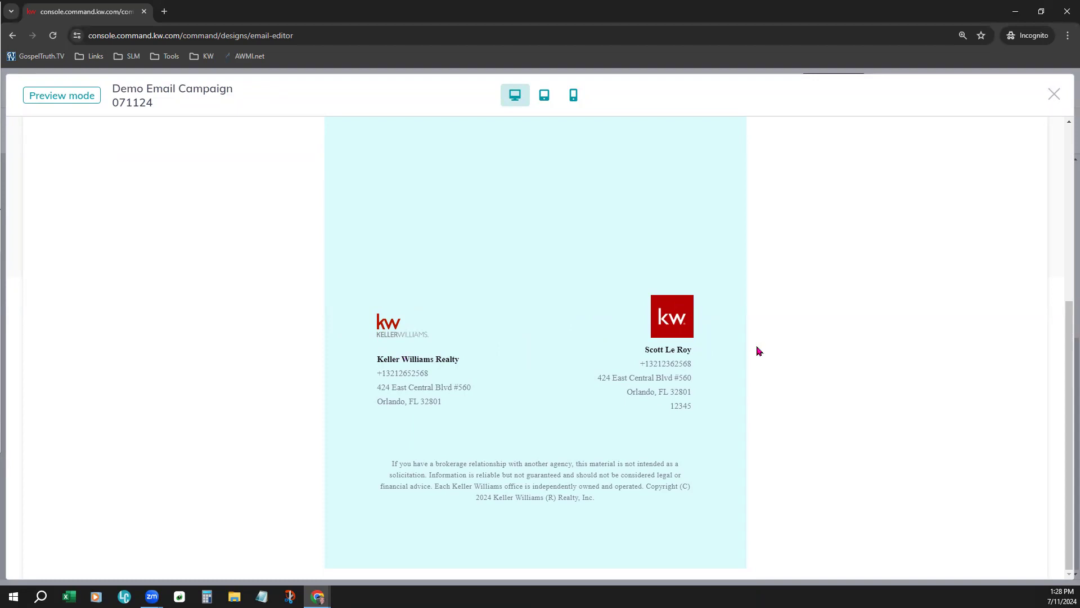
scroll(757, 350, "up", 8)
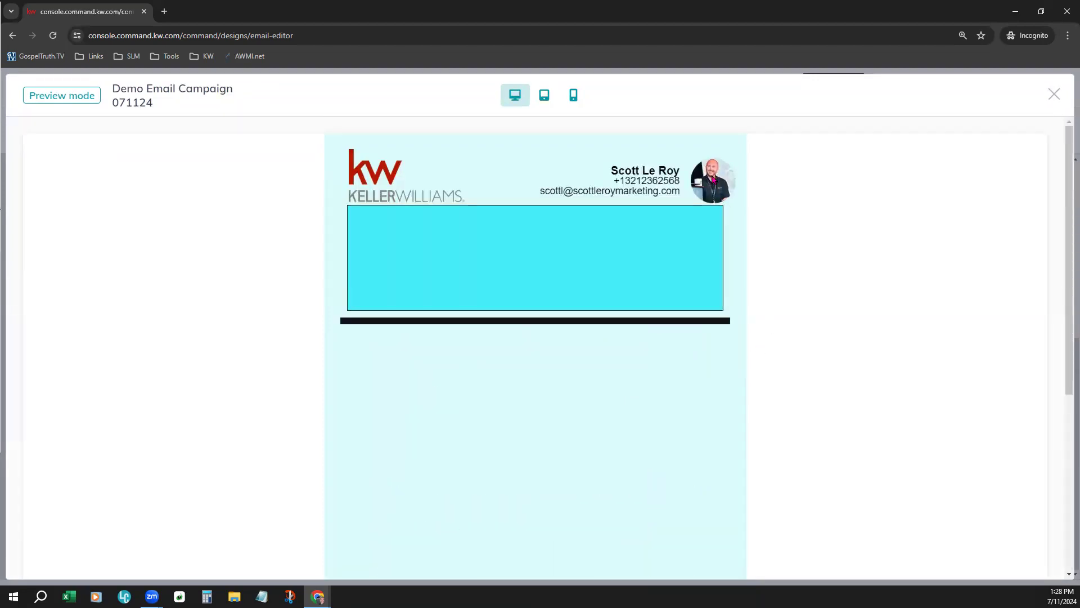
scroll(703, 450, "down", 3)
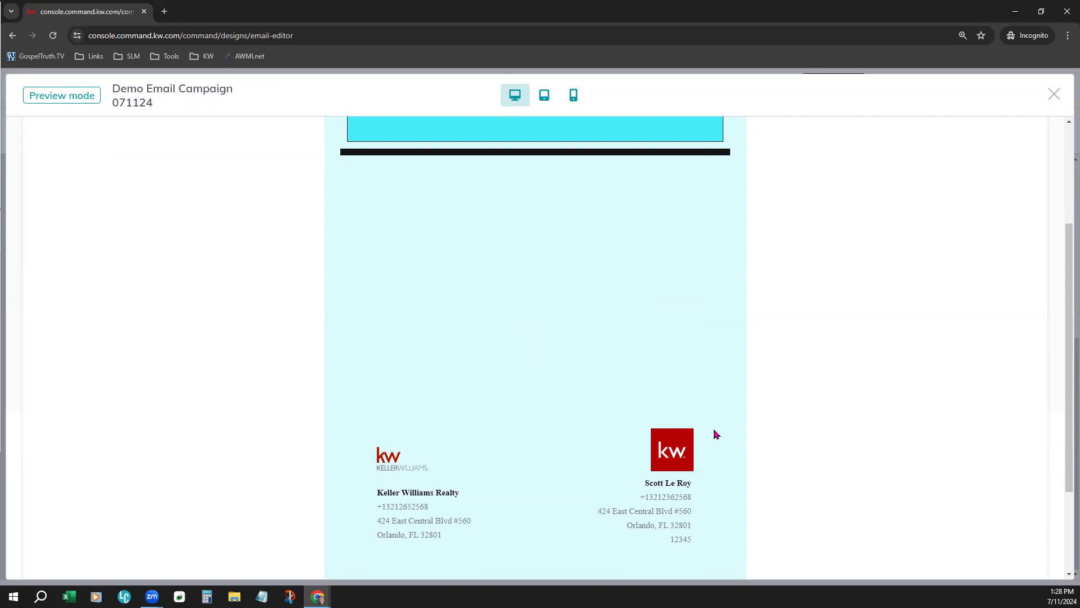
scroll(716, 434, "up", 3)
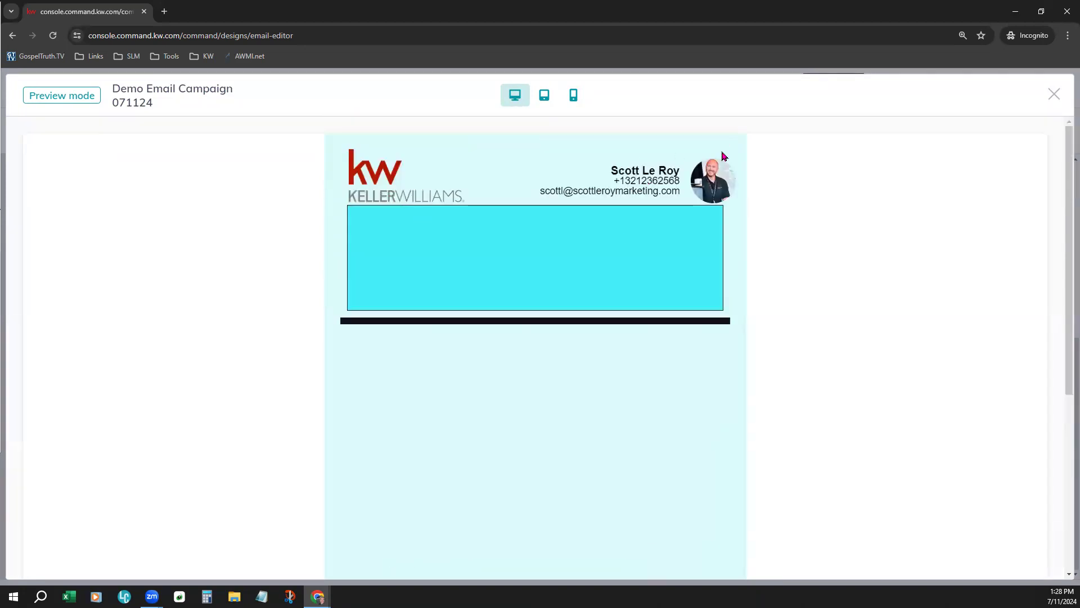
left_click(1054, 94)
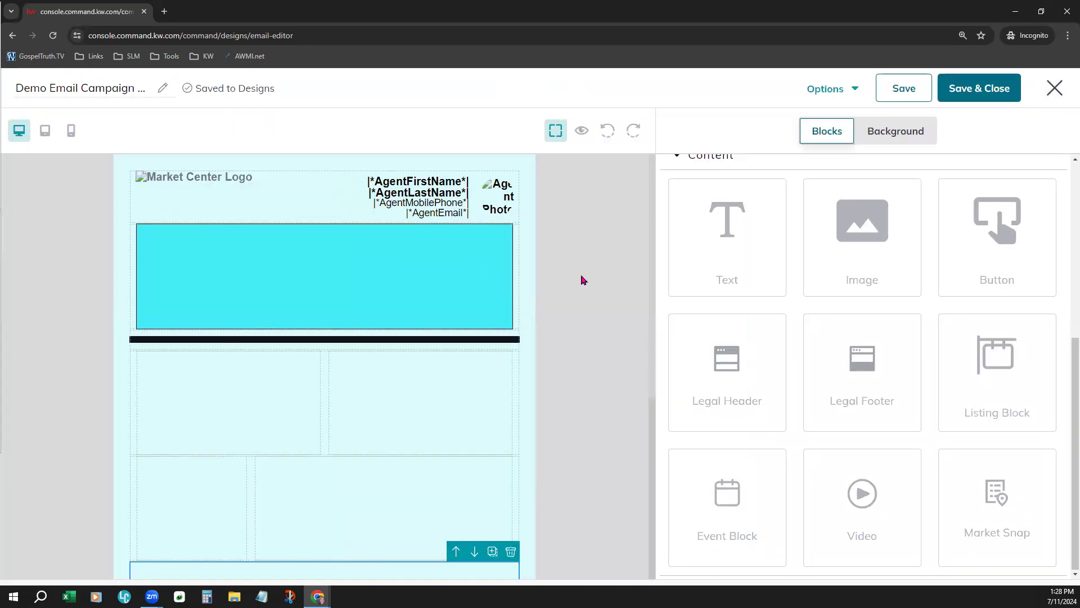
Save the design and add a Text block inside the cyan column
left_click(913, 92)
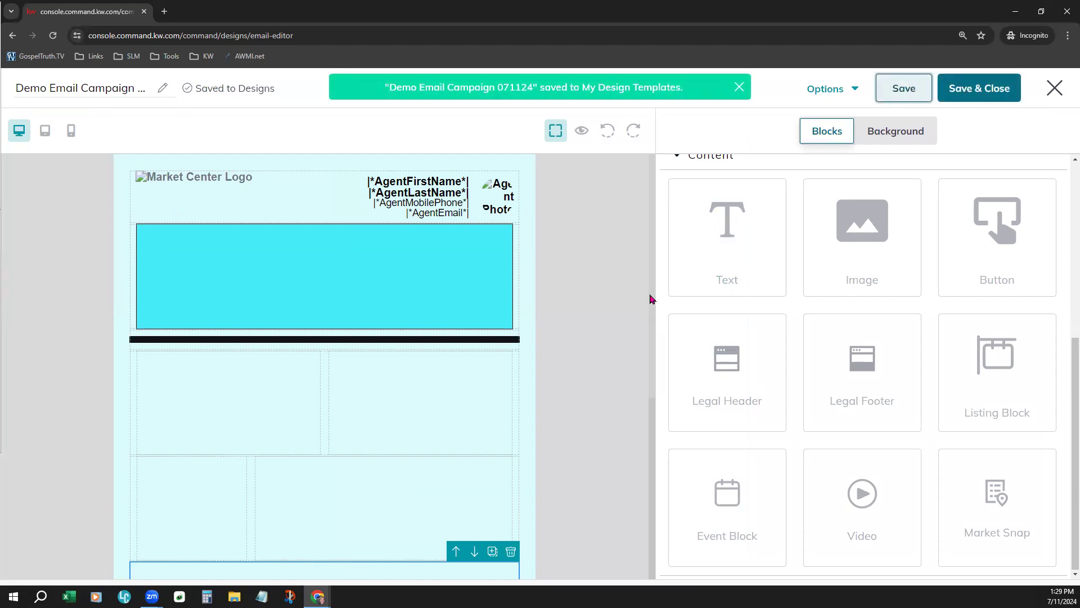
left_click(603, 331)
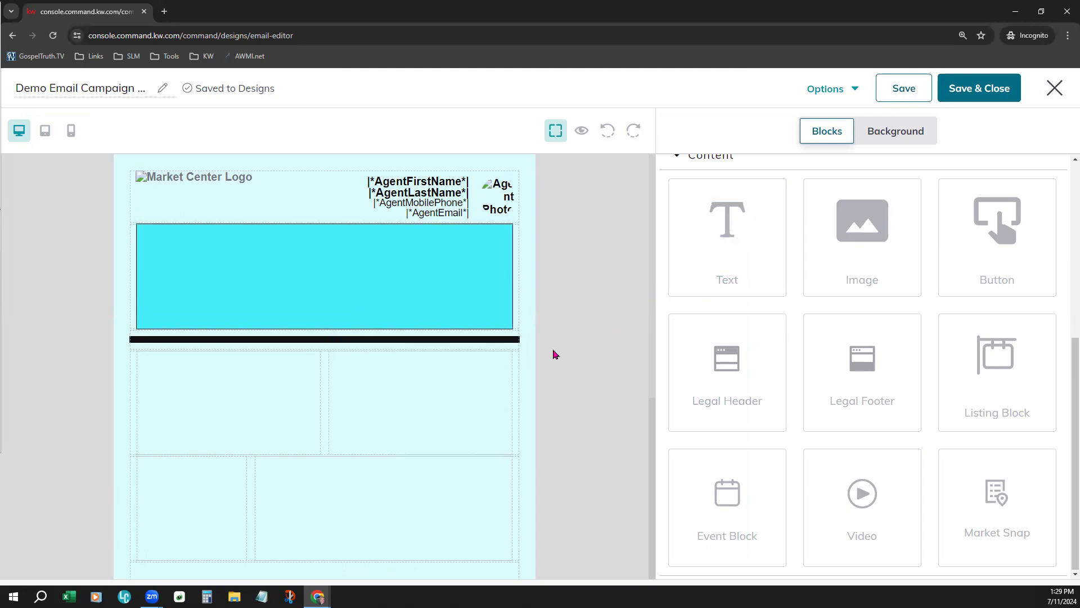
left_click_drag(759, 231, 360, 271)
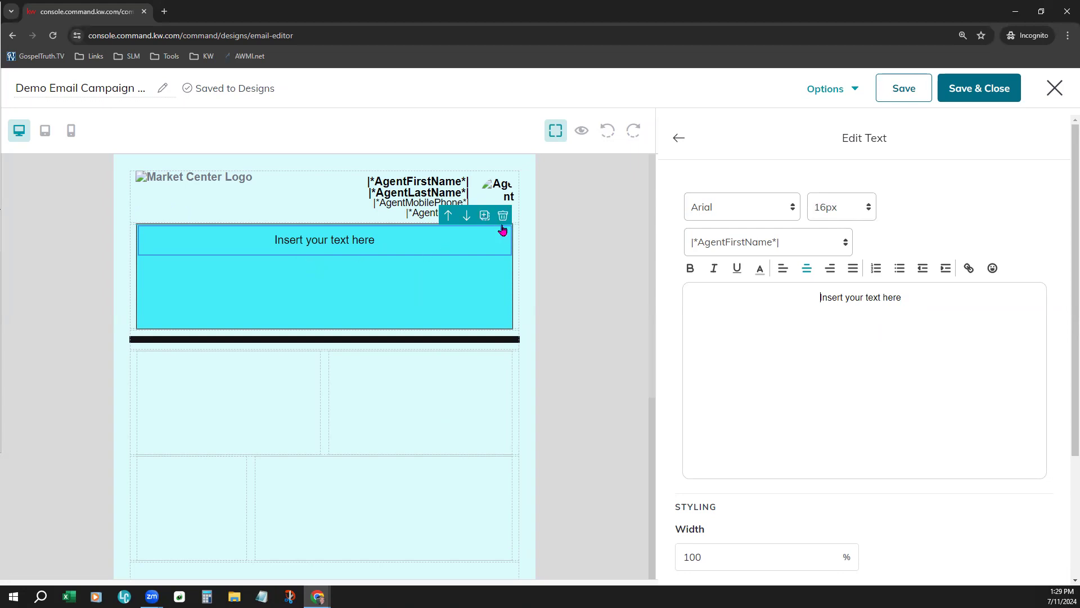
Try to set the new text block's font to Lucida Sans at 36px
left_click(768, 221)
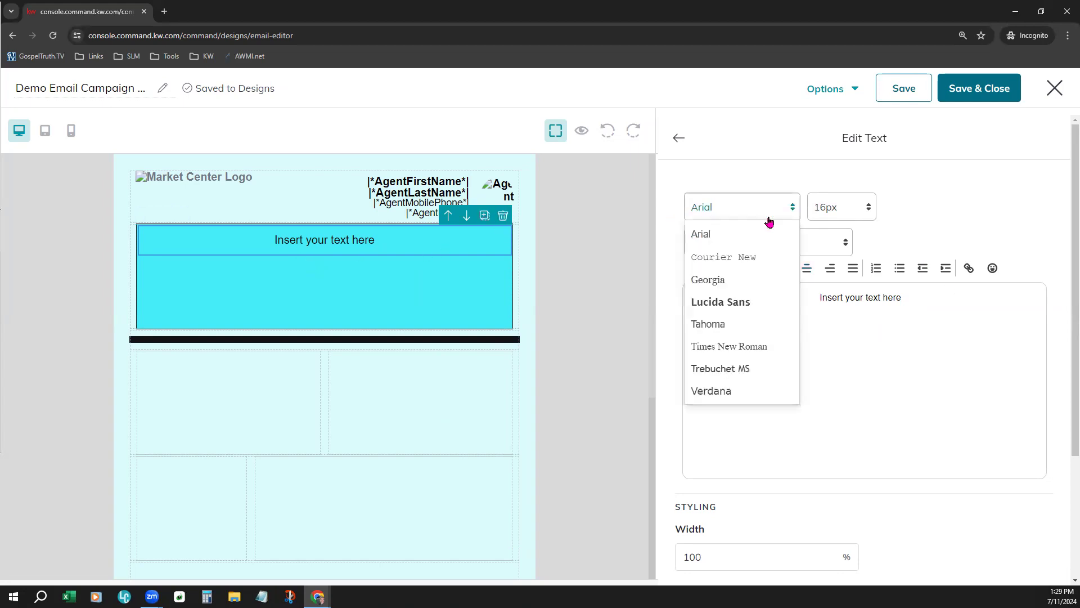
left_click(761, 304)
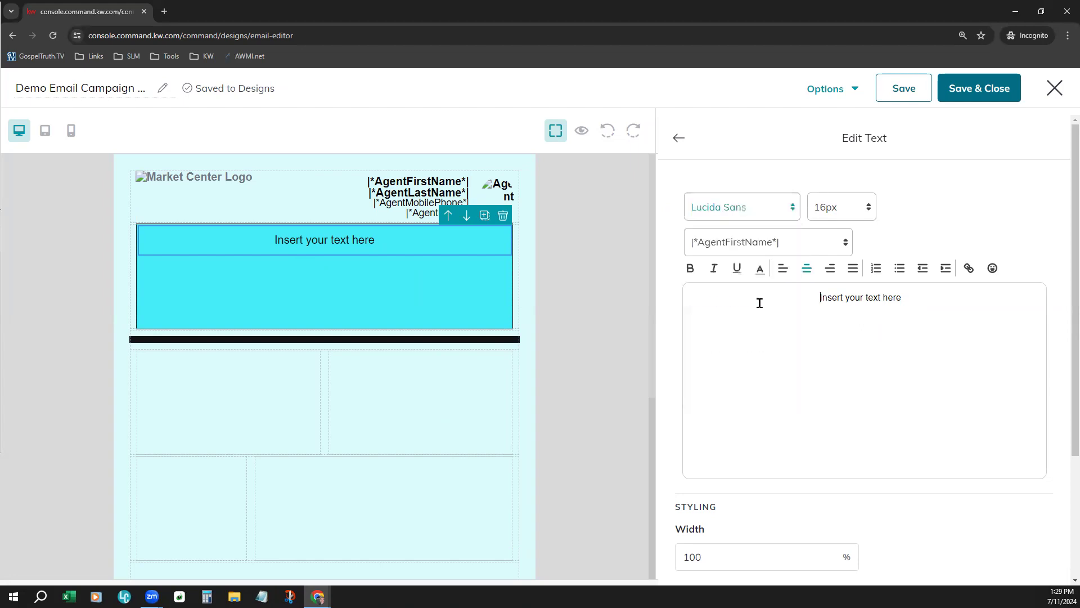
left_click(854, 218)
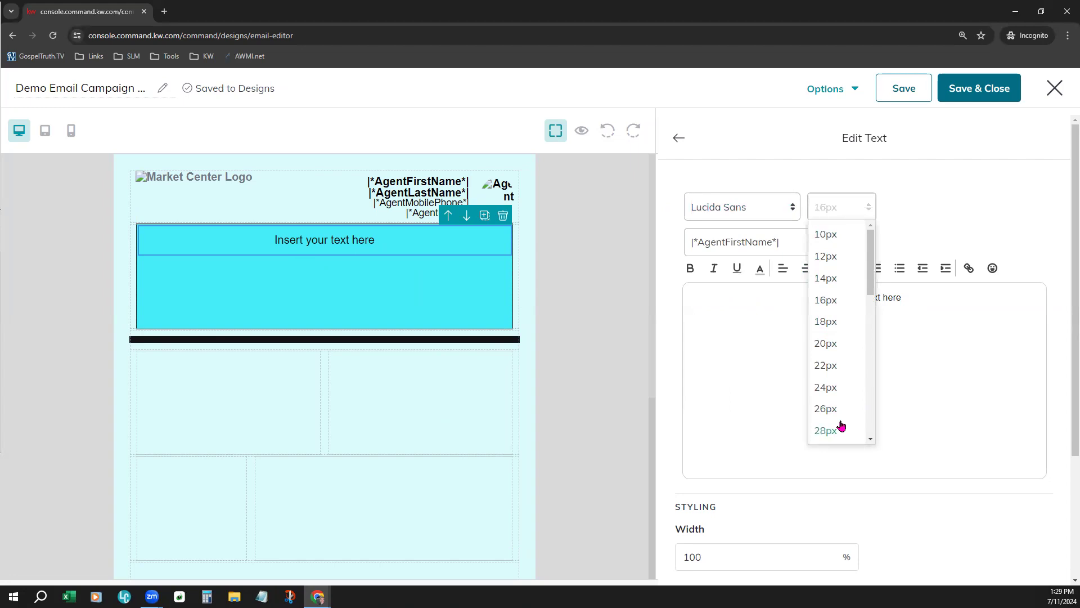
scroll(841, 419, "down", 3)
left_click(825, 349)
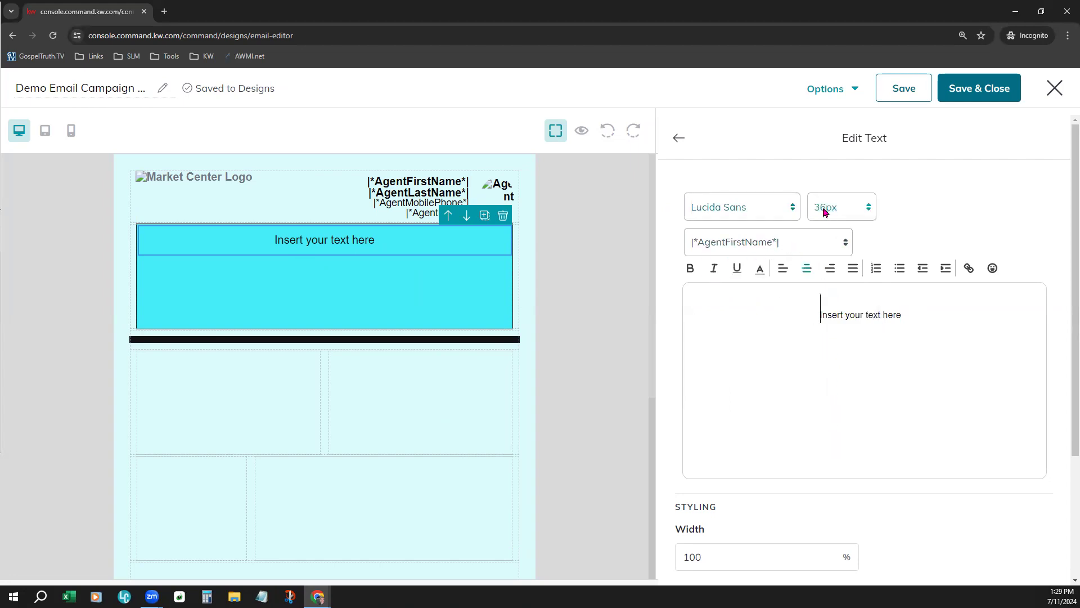
Look through the agent, market center and contact merge fields available for the text block
left_click(769, 248)
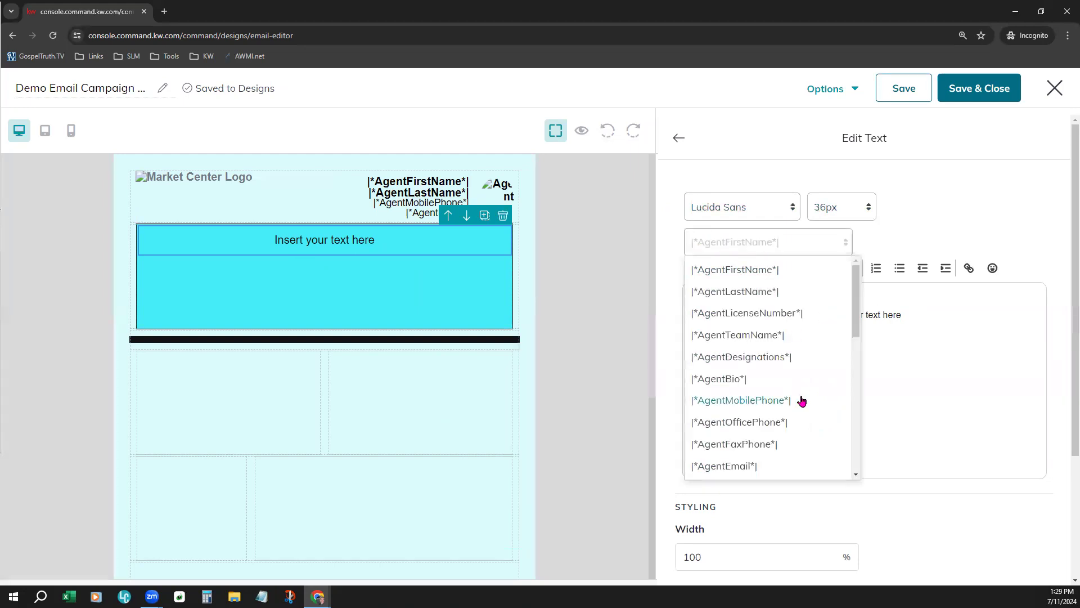
scroll(802, 400, "down", 4)
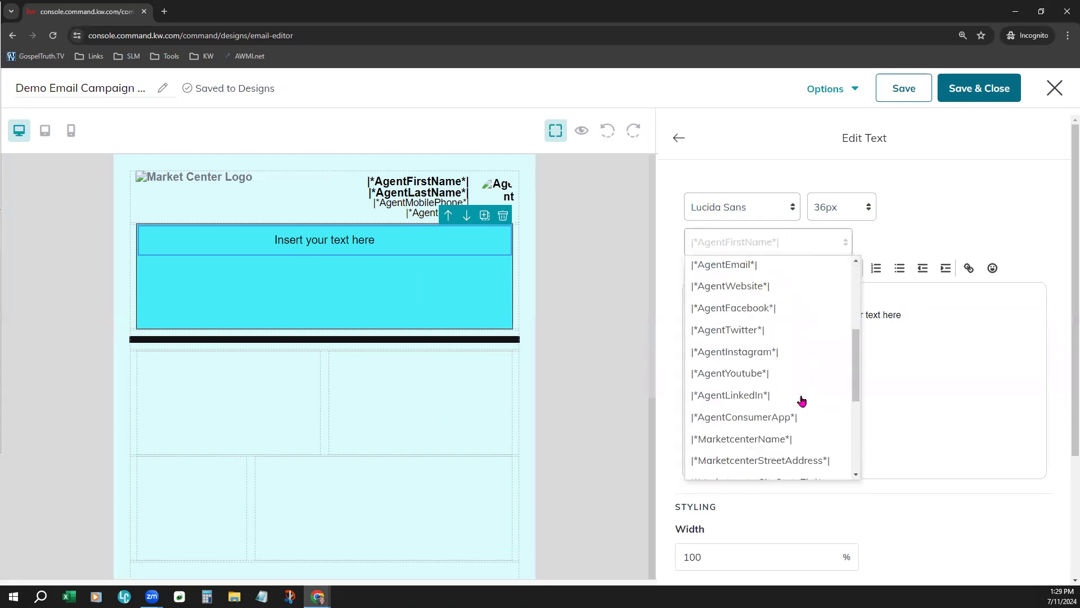
scroll(801, 400, "down", 2)
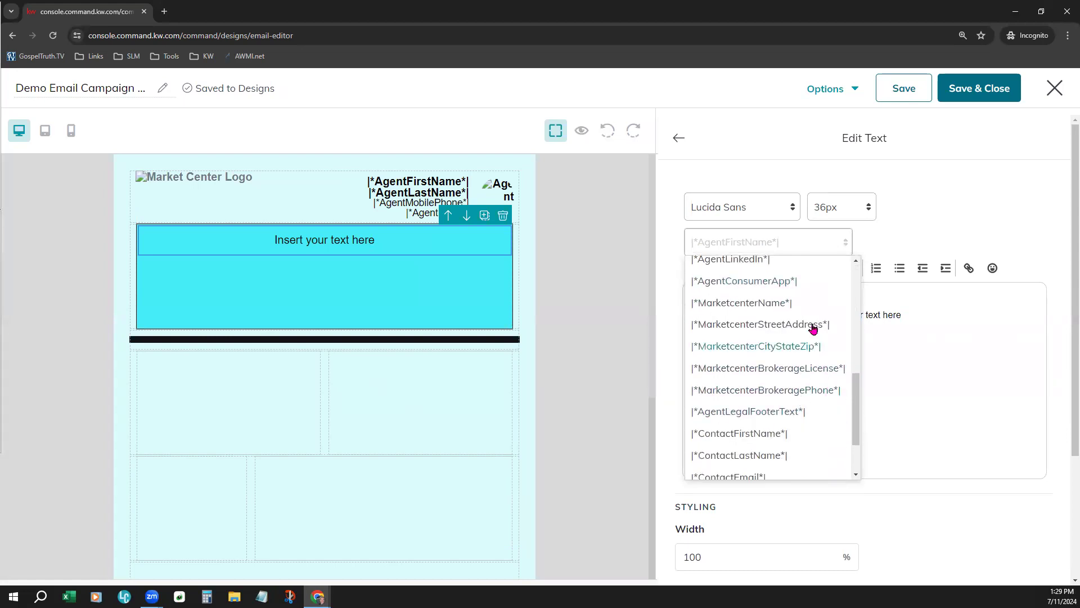
scroll(822, 439, "down", 3)
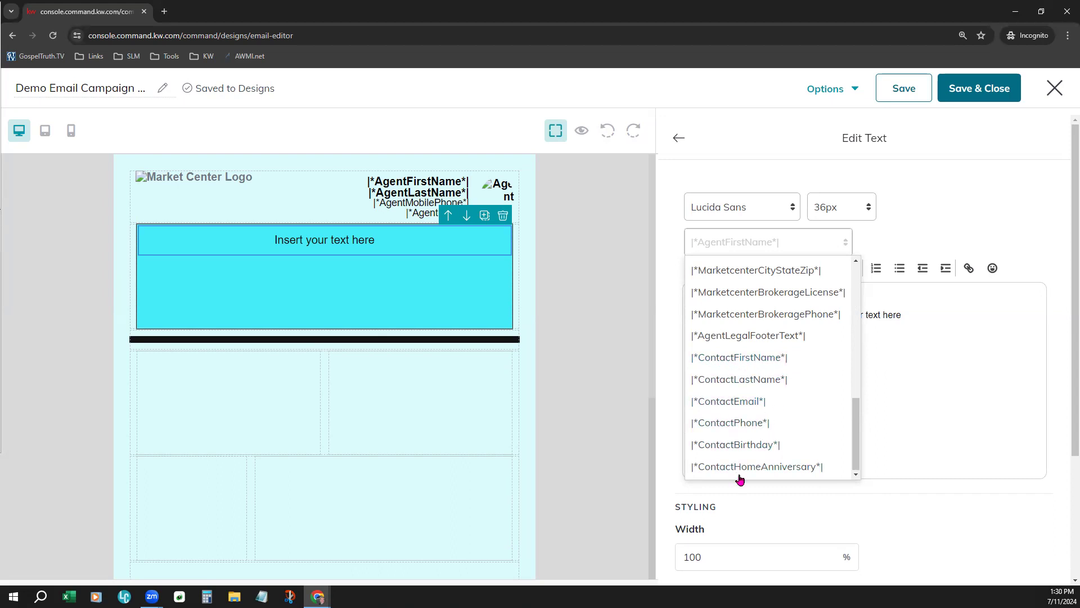
scroll(764, 381, "up", 8)
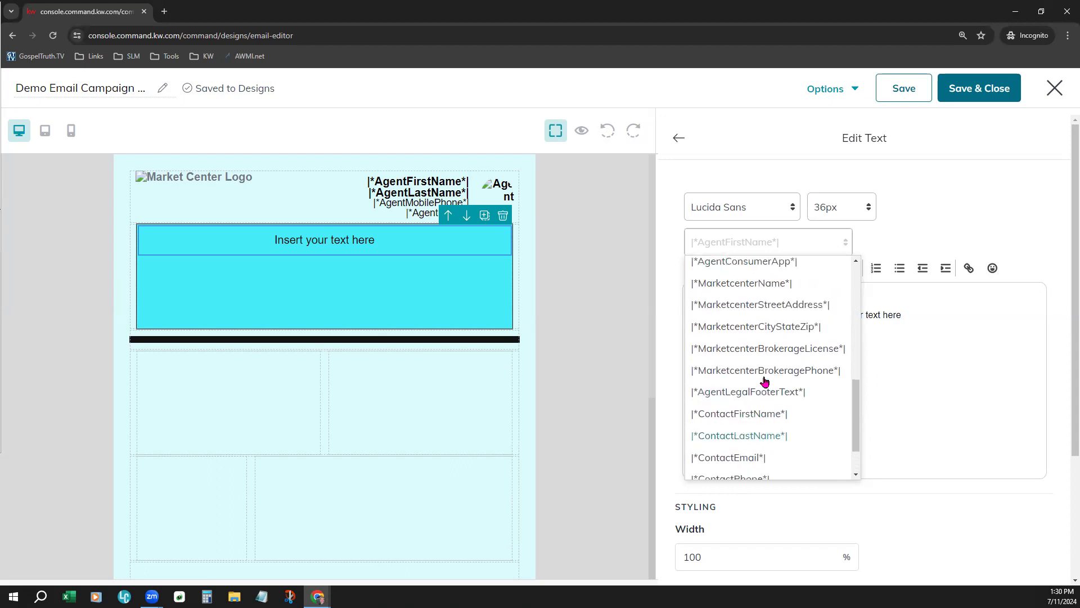
left_click(944, 338)
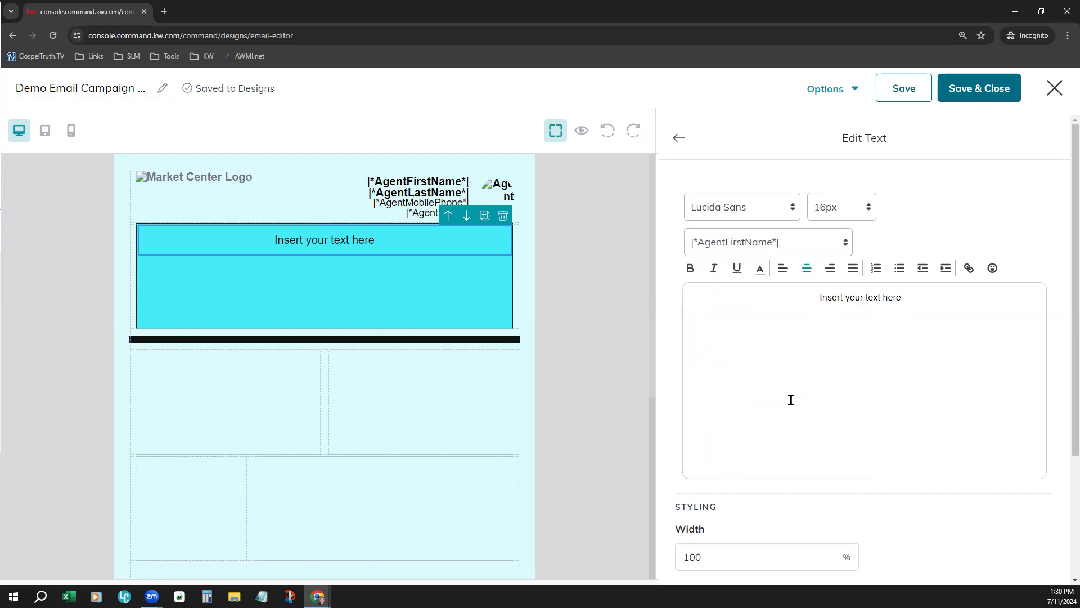
Replace the placeholder text with "Header Sample Here" and a second paragraph, "Blog Content here. Information Central."
left_click_drag(903, 297, 816, 297)
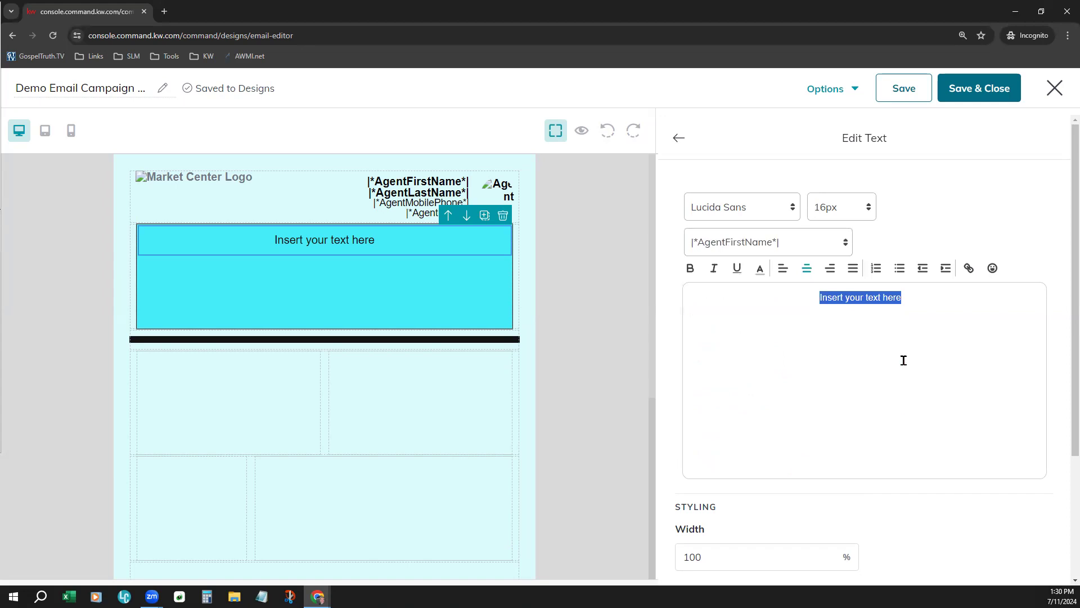
type("H")
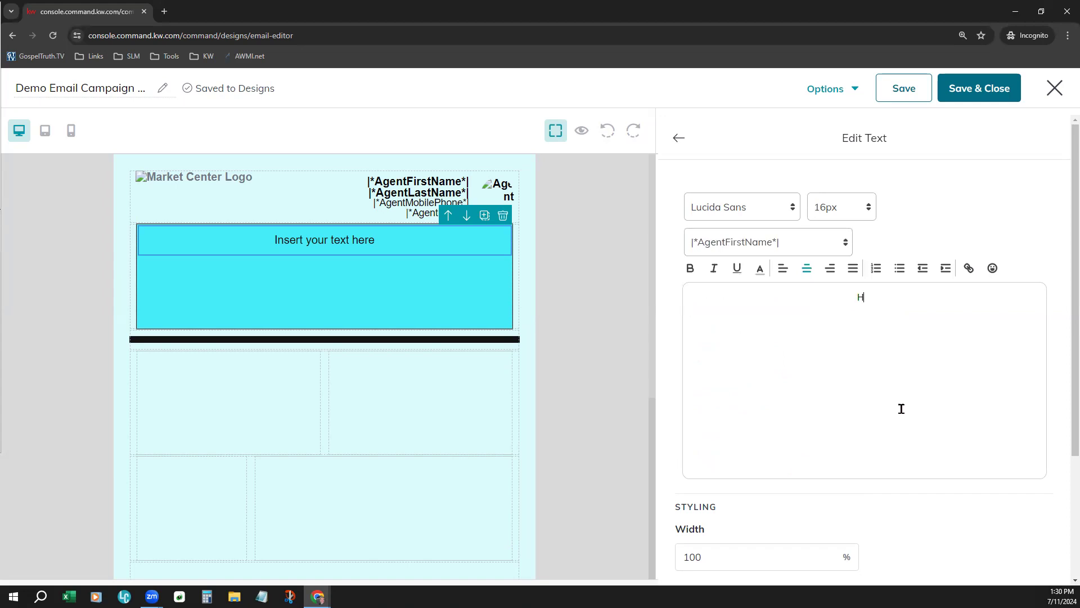
type("eader Sample Here")
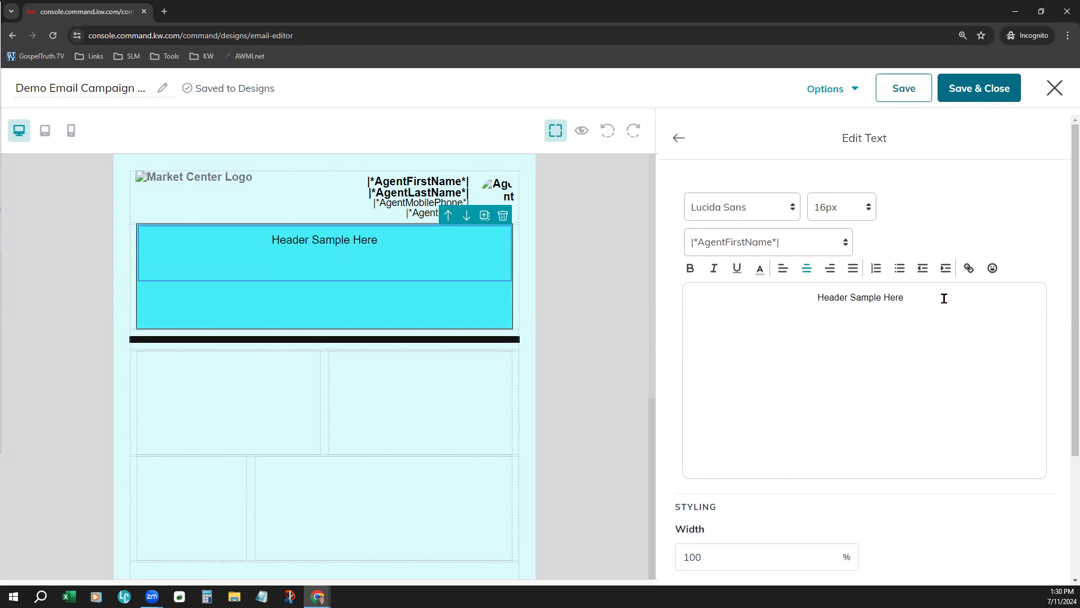
type("Blog Content here. Information Central.")
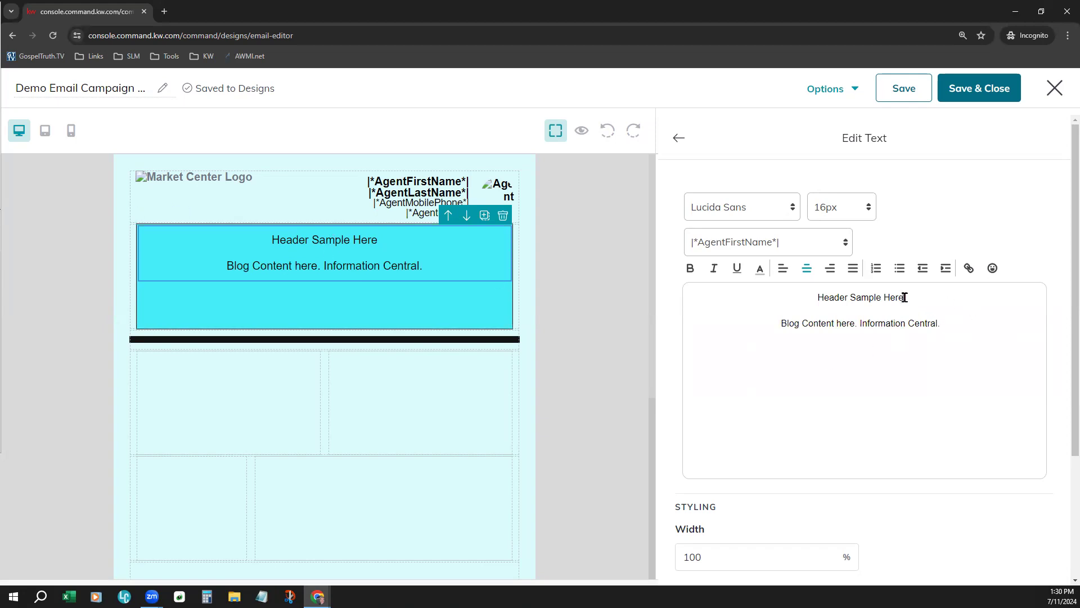
Set the "Header Sample Here" line to 34px and the blog content line to the Verdana font
left_click_drag(904, 297, 811, 299)
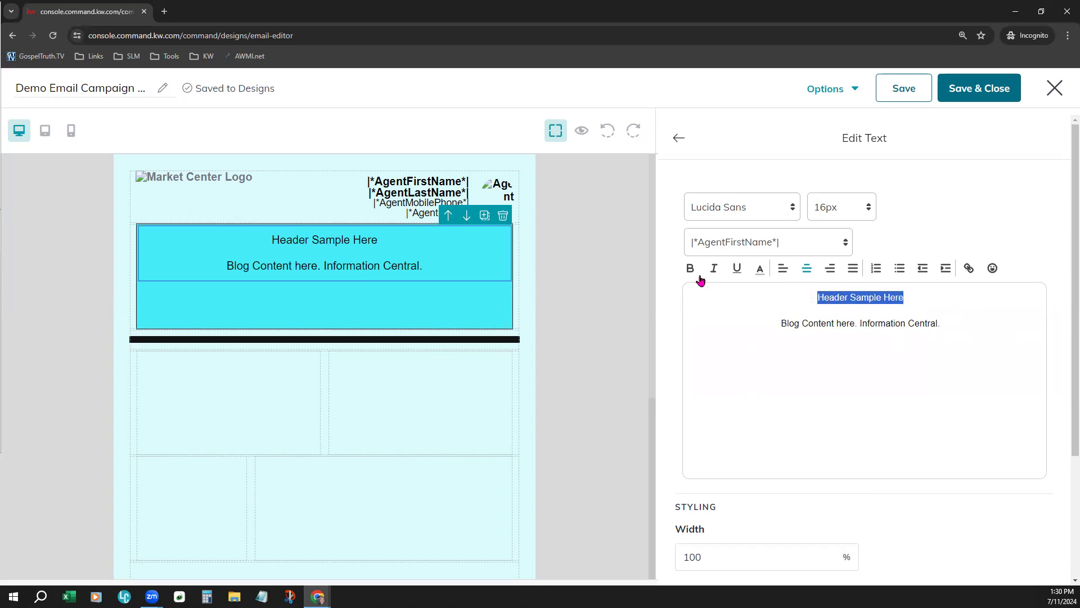
left_click(849, 207)
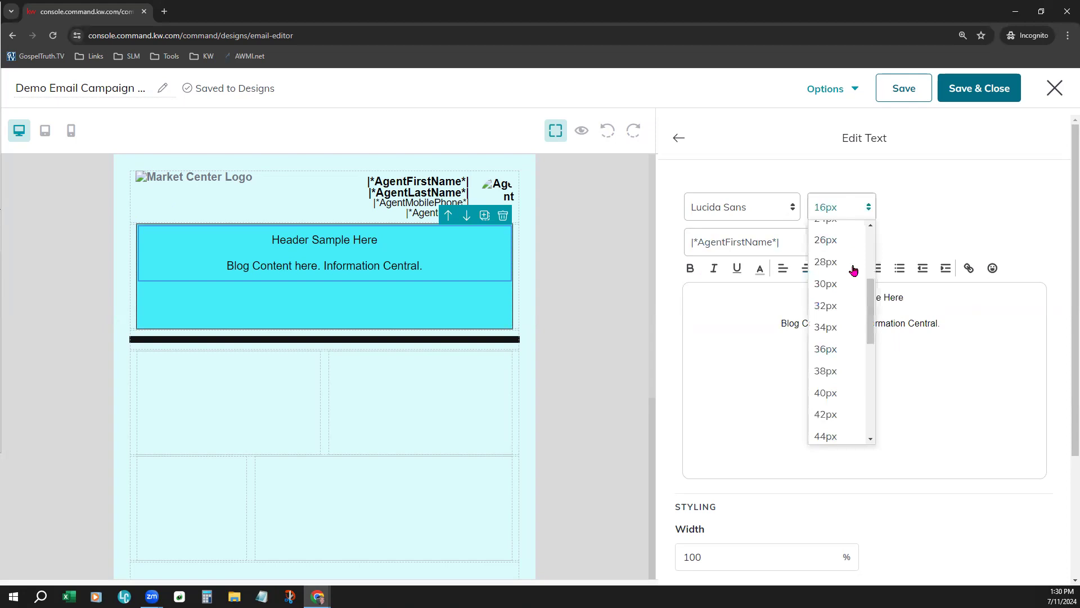
left_click(839, 319)
left_click_drag(857, 402, 766, 342)
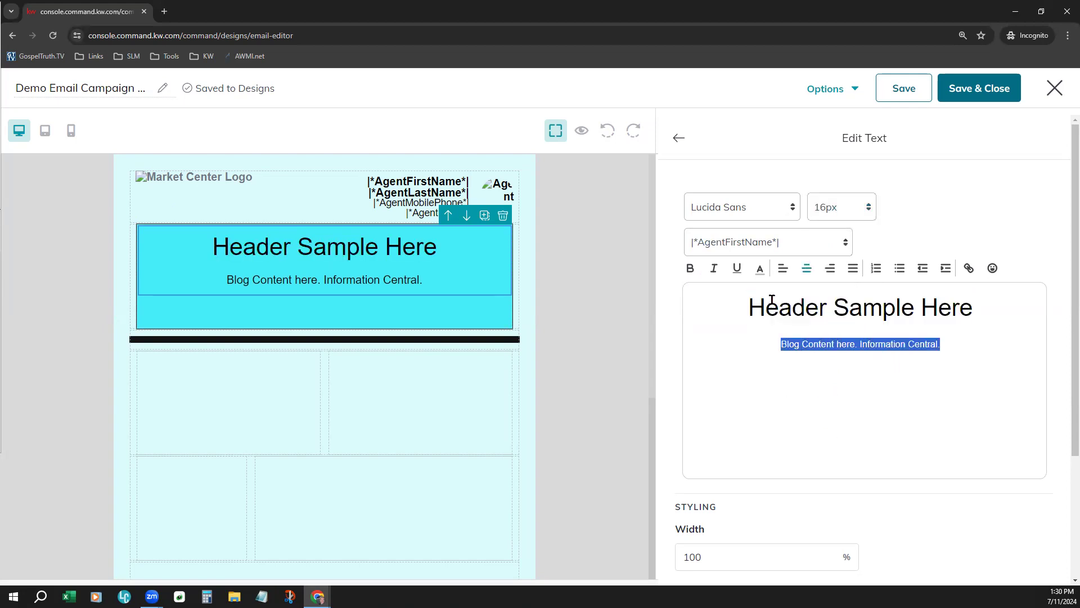
left_click(775, 203)
left_click(725, 384)
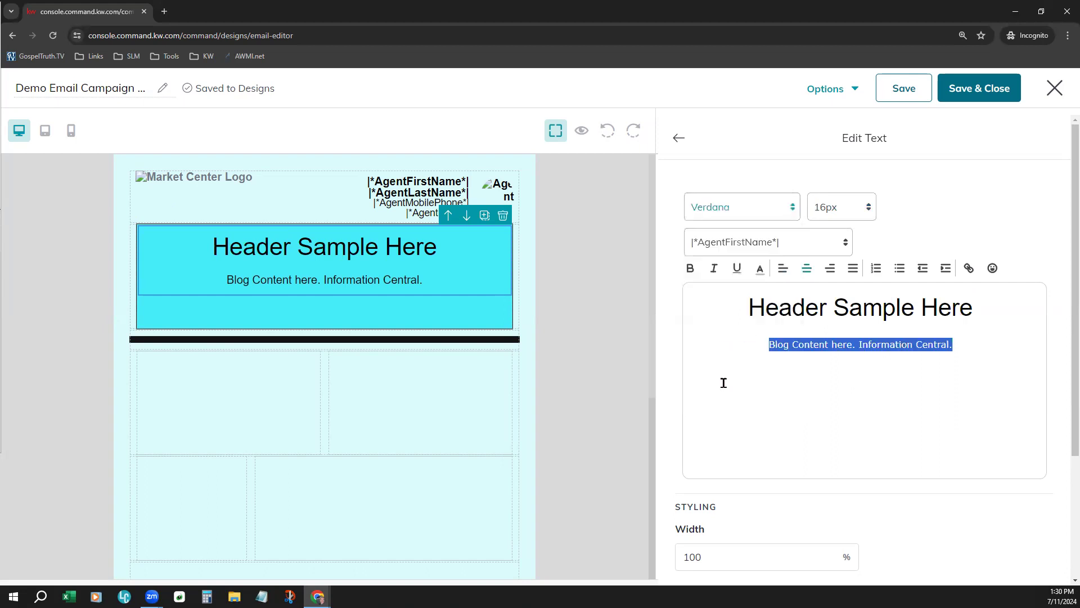
Insert a grinning-face emoji at the end of the blog content line and check the text block's styling options
left_click(859, 382)
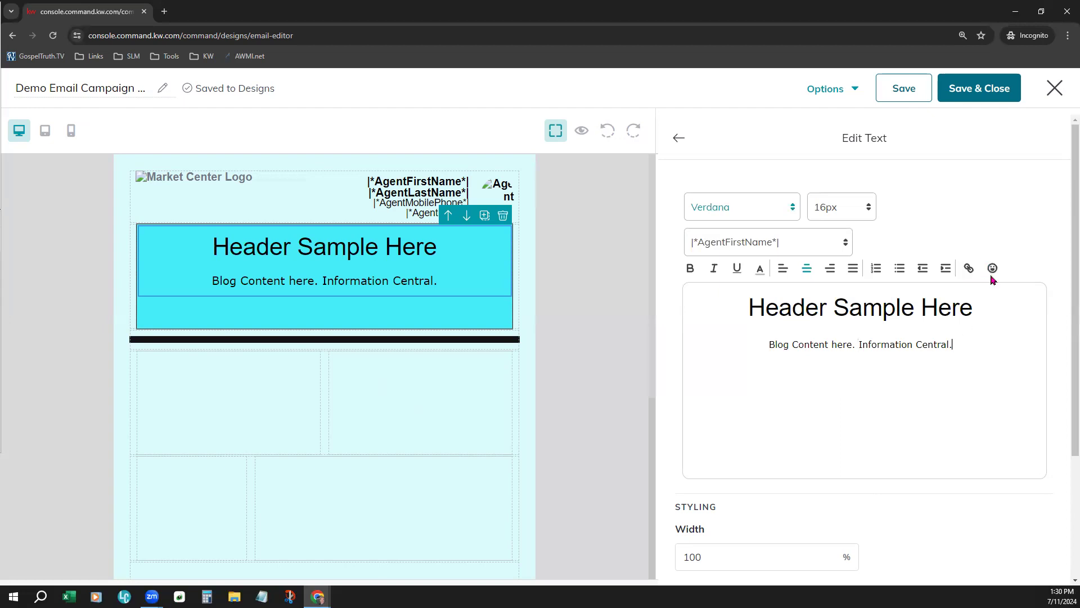
left_click(991, 268)
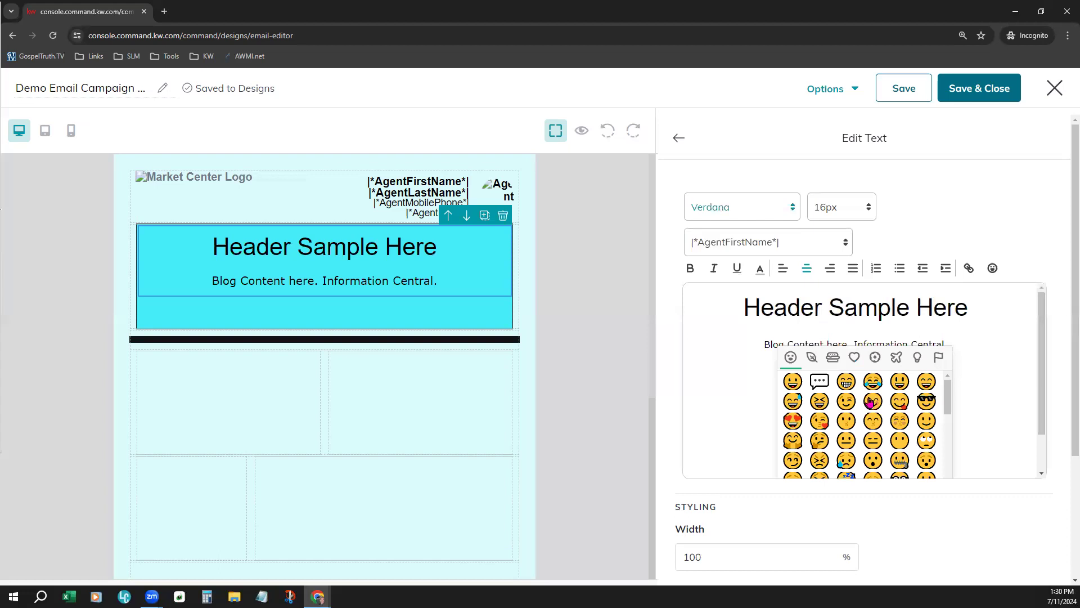
left_click(793, 381)
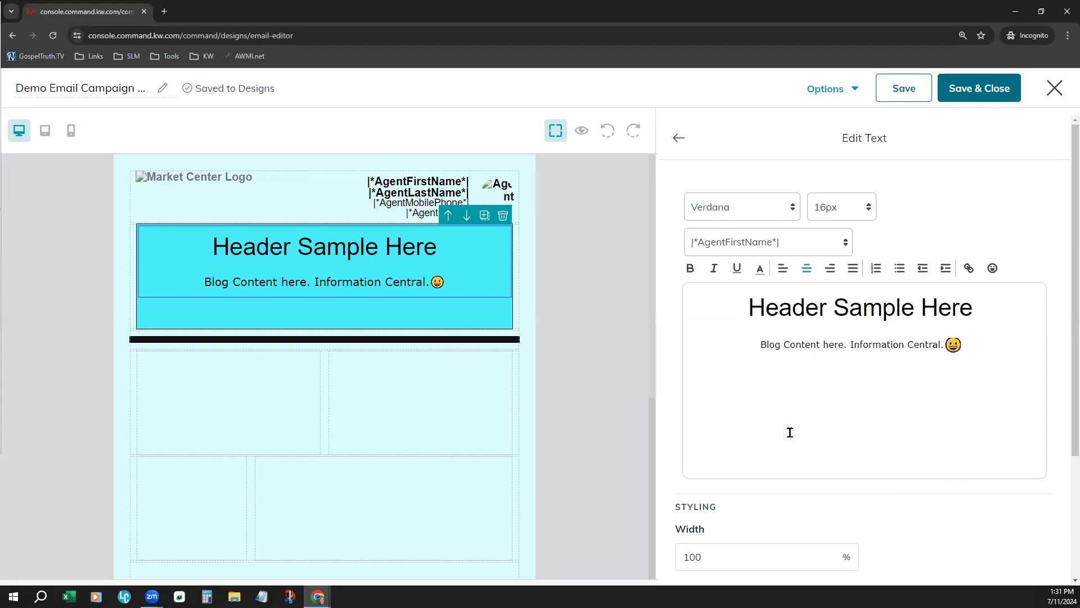
scroll(976, 436, "down", 3)
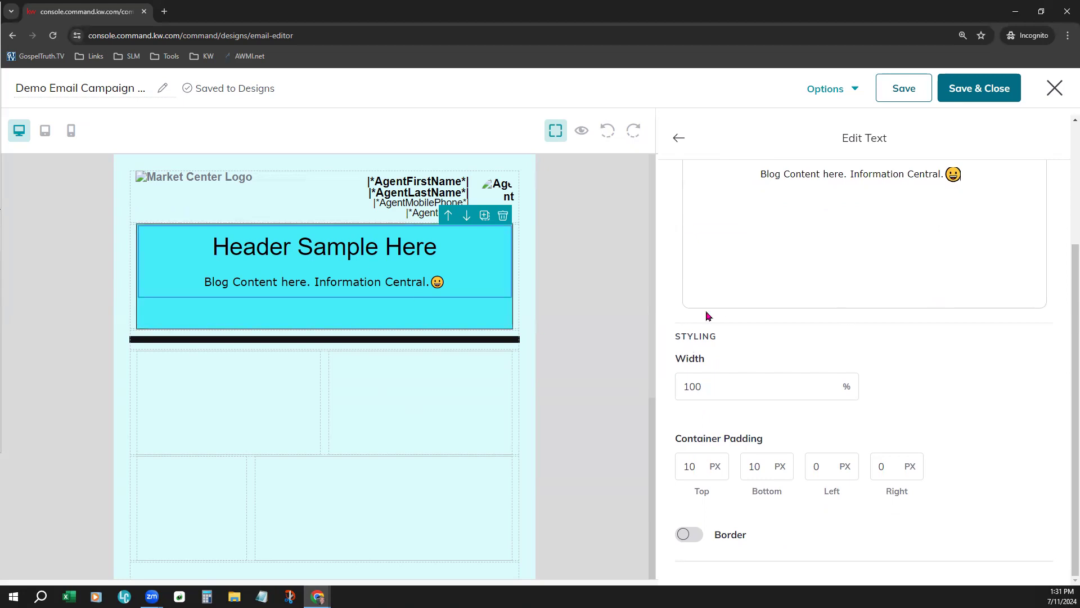
Try out a border on the header text block, remove it again, and leave the text settings
left_click_drag(708, 358, 674, 358)
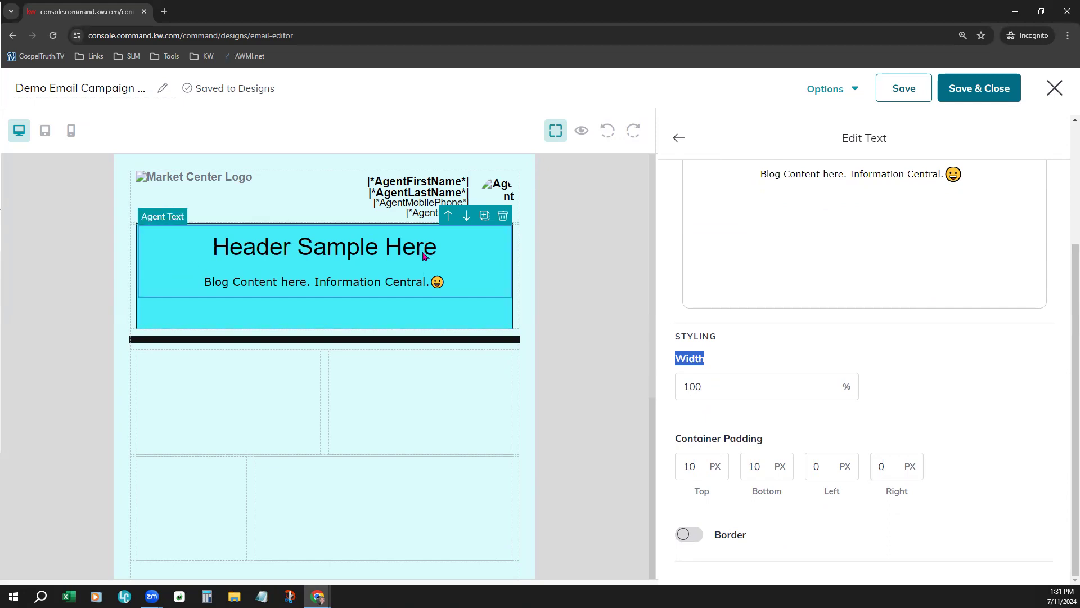
left_click(976, 456)
left_click(690, 534)
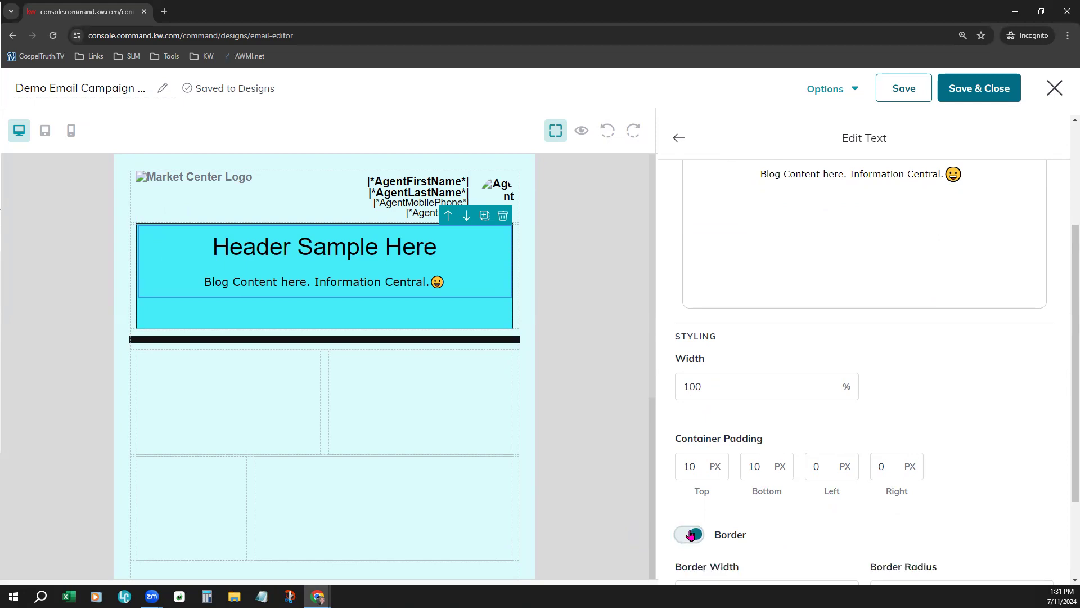
scroll(827, 515, "down", 2)
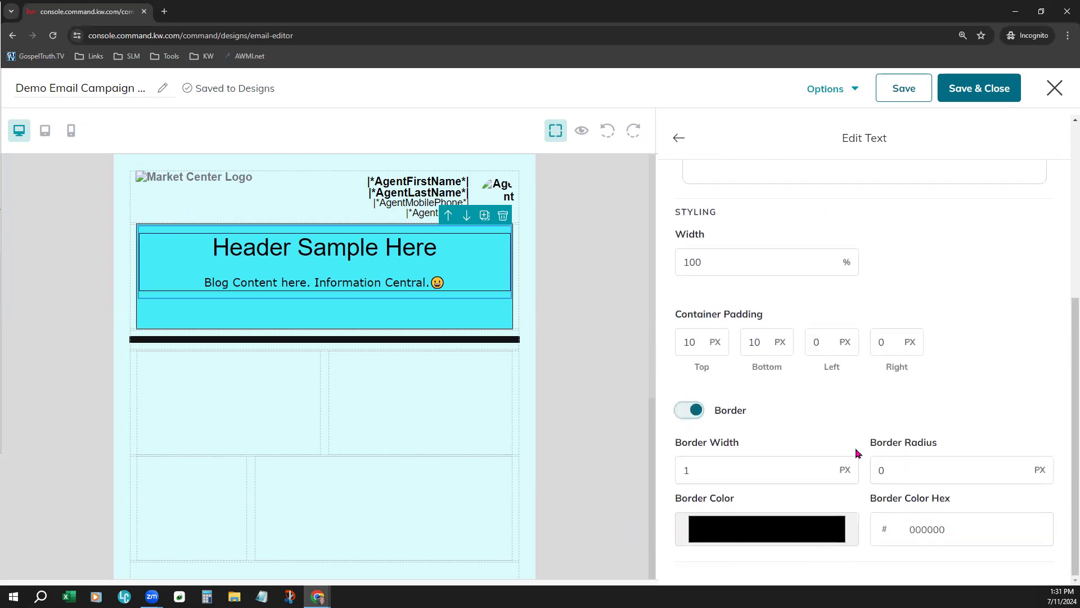
left_click(731, 469)
left_click(688, 410)
scroll(952, 414, "up", 5)
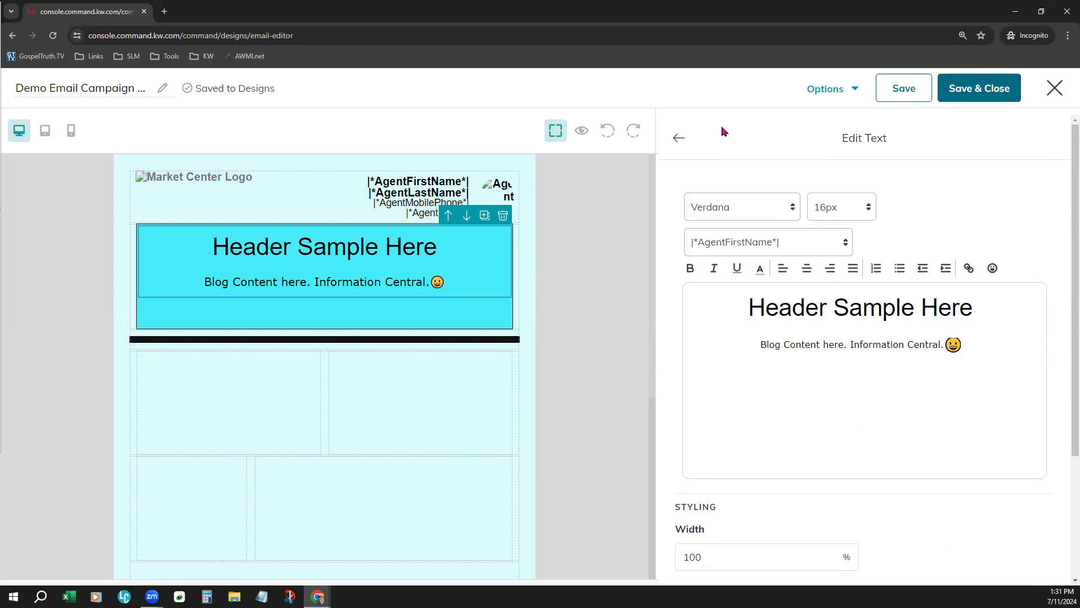
left_click(679, 139)
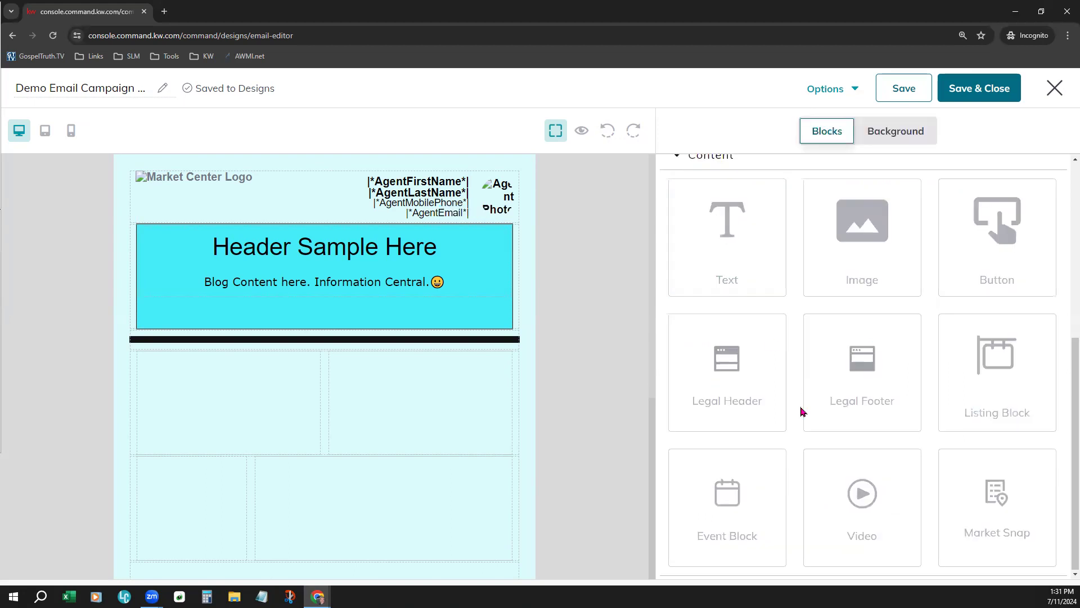
Add an image block to the left cell of the two-column row below the black divider, using the saved red K house logo
left_click_drag(868, 239, 241, 405)
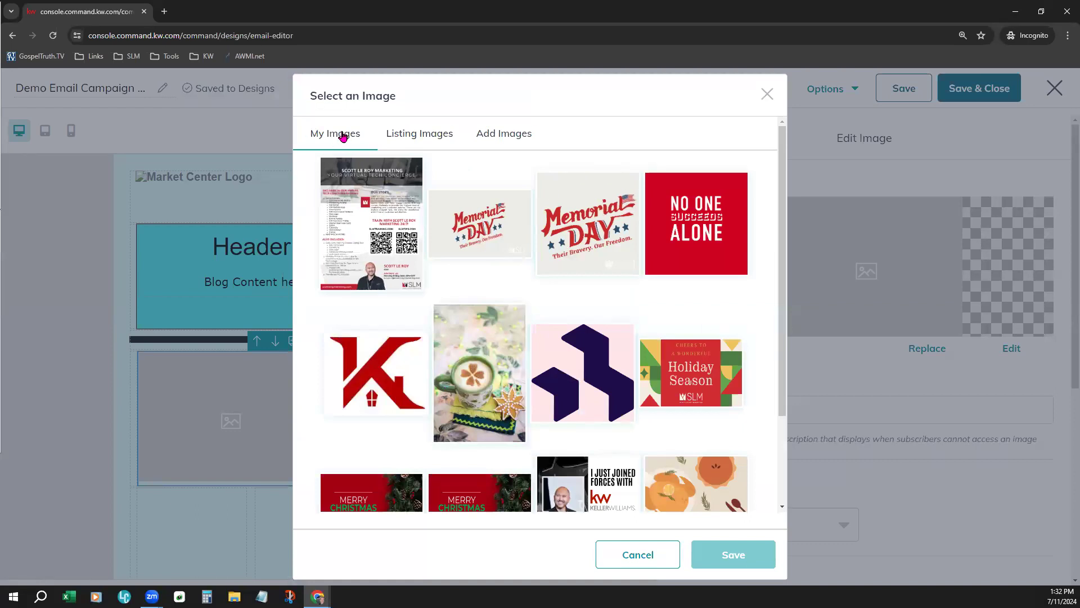
left_click(511, 135)
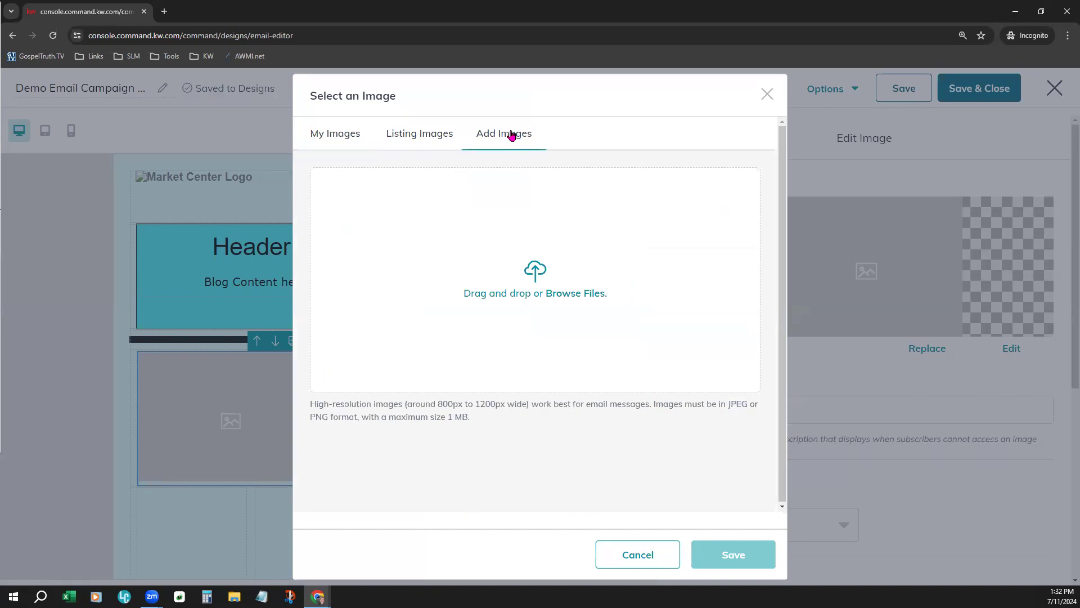
left_click(416, 135)
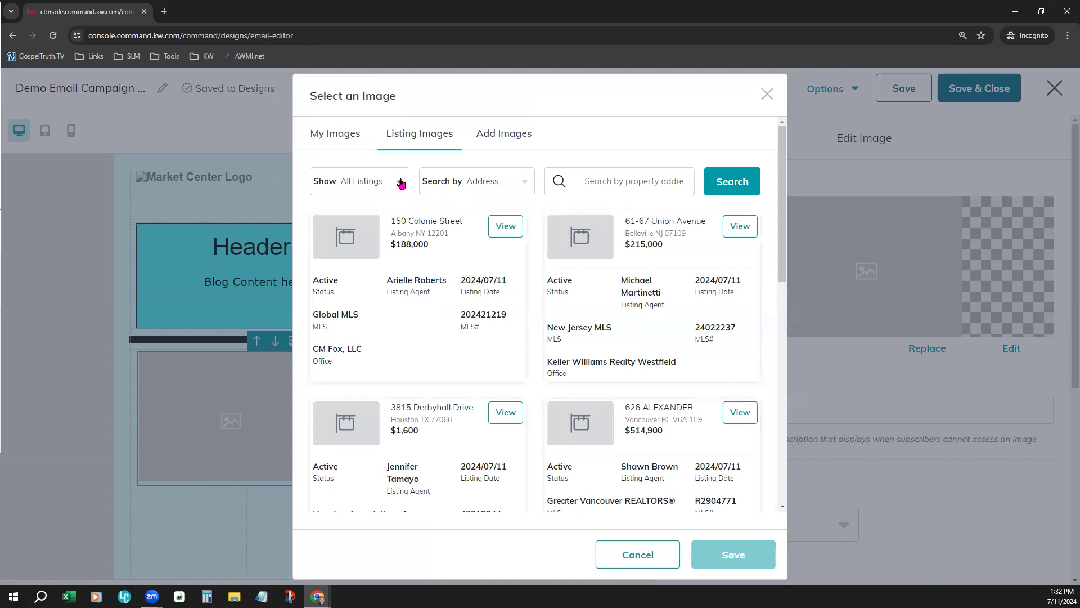
left_click(360, 135)
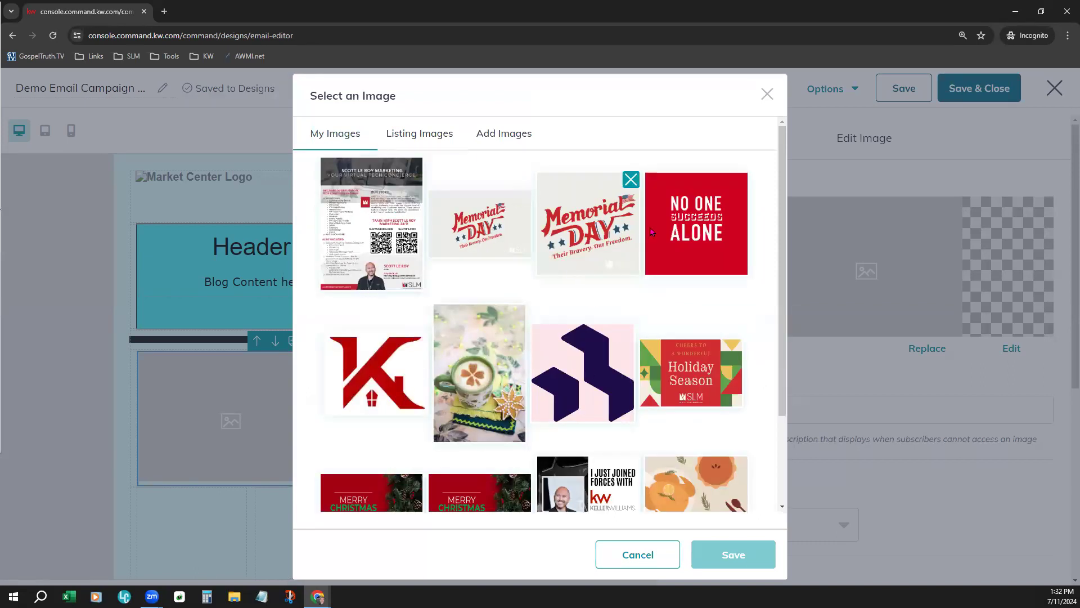
scroll(386, 281, "down", 3)
left_click(385, 263)
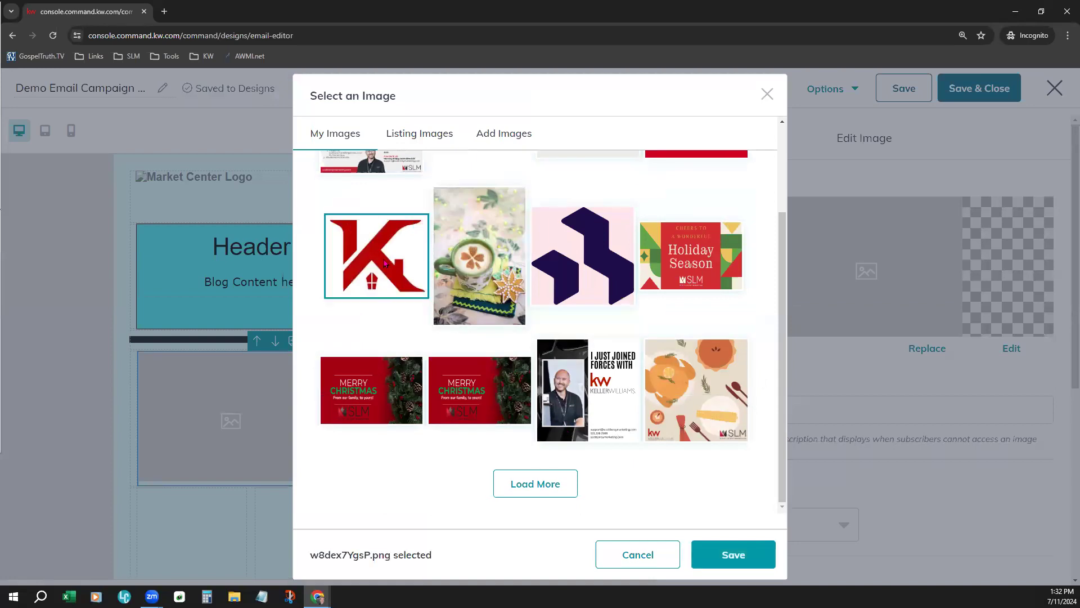
left_click(731, 554)
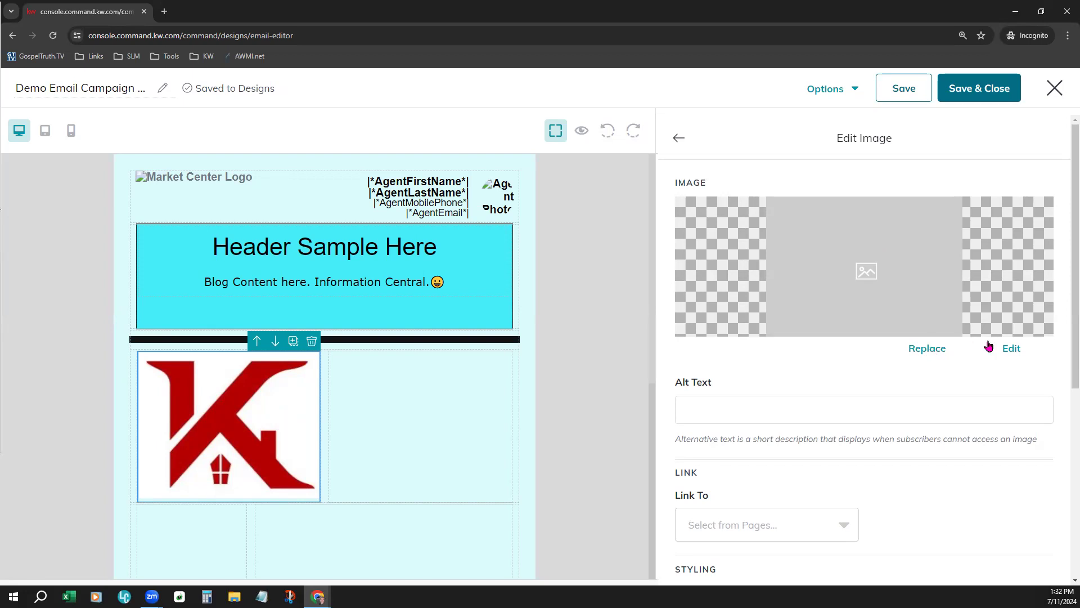
Set the image block's alternative text to "Logo"
scroll(849, 378, "down", 3)
left_click(744, 240)
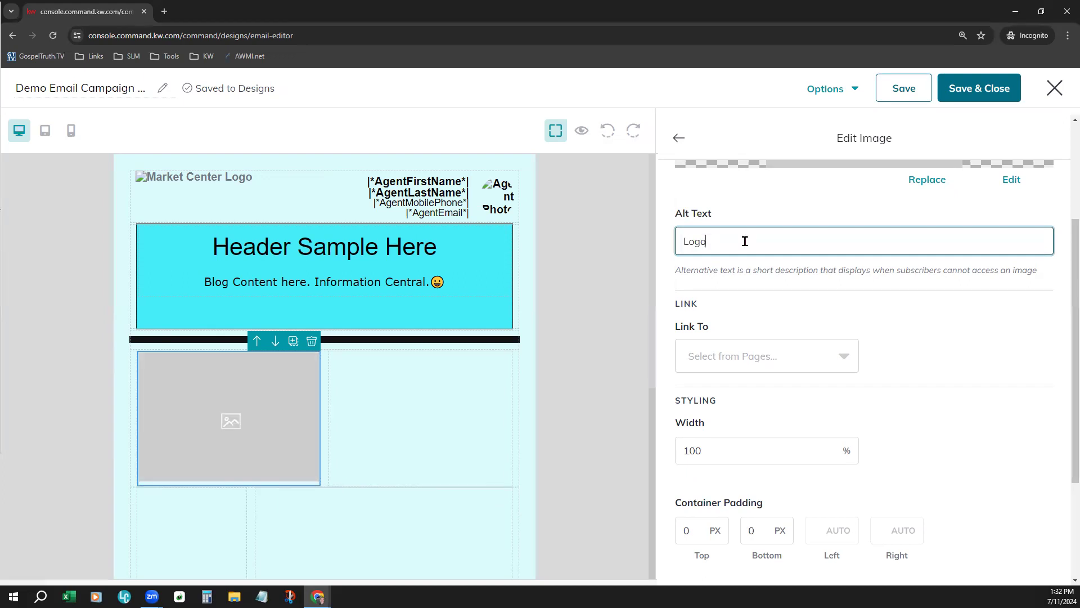
left_click(790, 218)
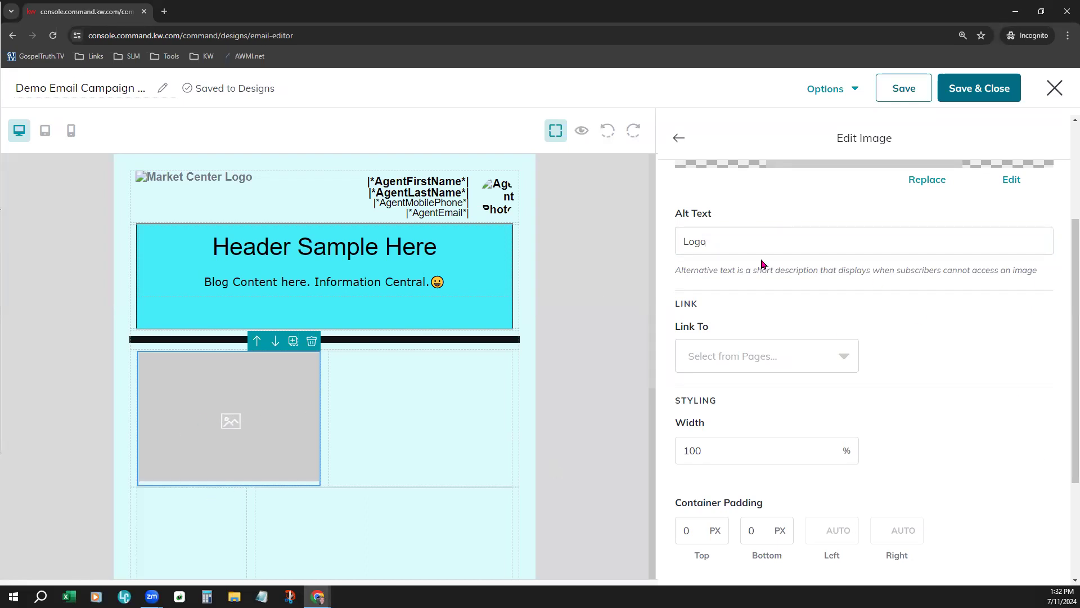
Replace the image block's grey placeholder with the saved red K house logo
scroll(936, 435, "up", 1)
scroll(937, 434, "up", 2)
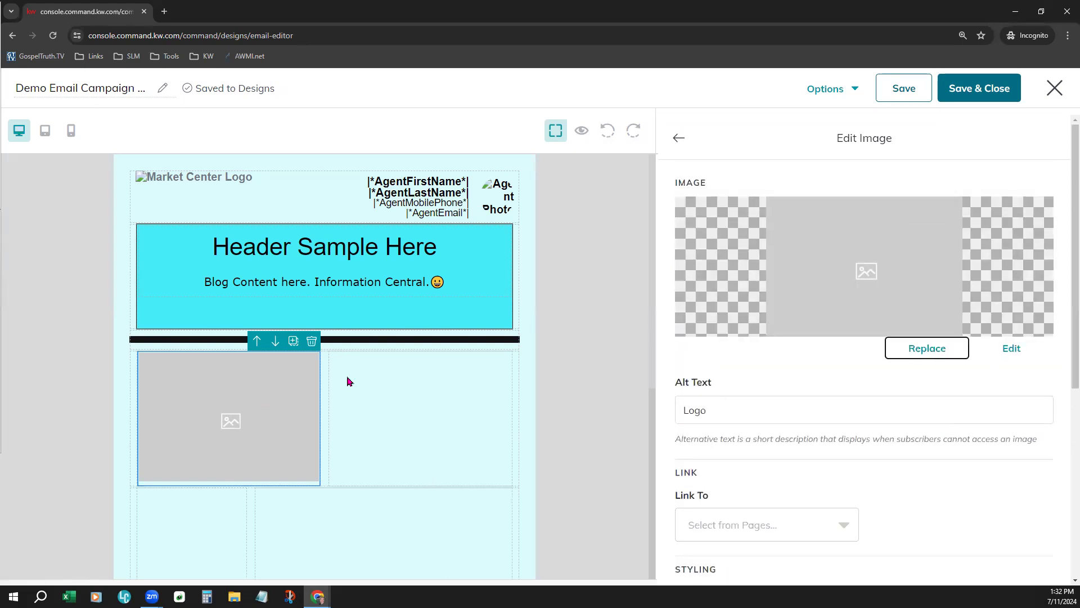
left_click(927, 347)
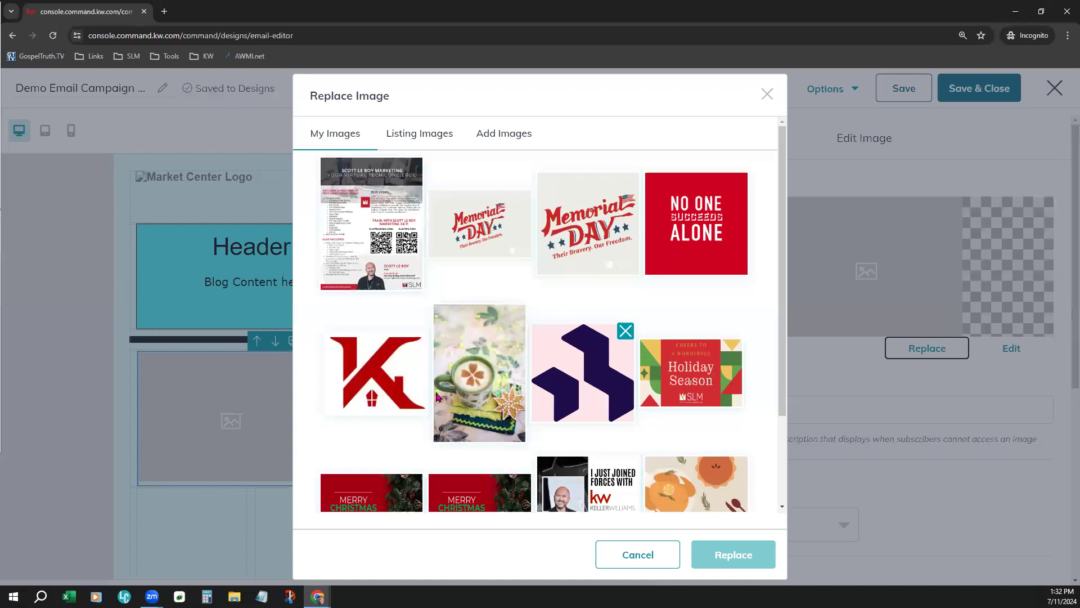
left_click(417, 339)
left_click(738, 558)
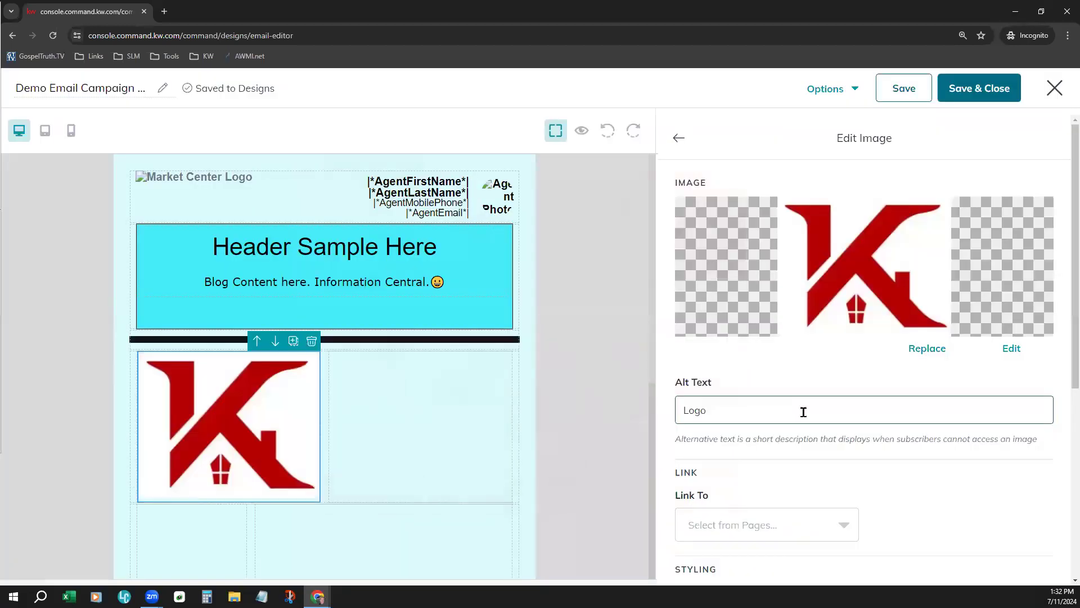
Link the logo image to the Calendly landing page
scroll(928, 411, "down", 5)
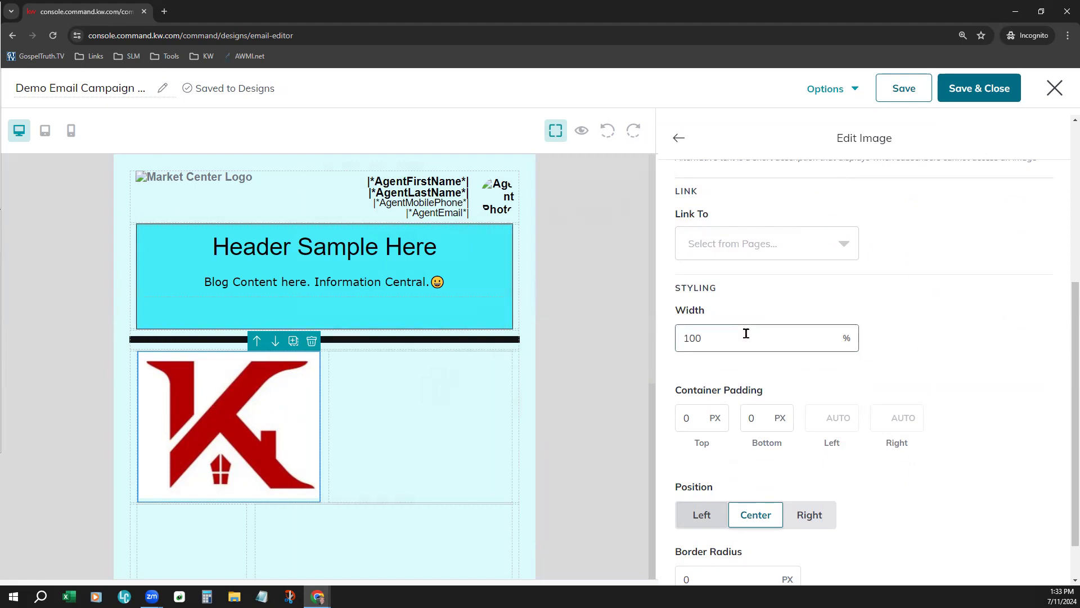
left_click(768, 258)
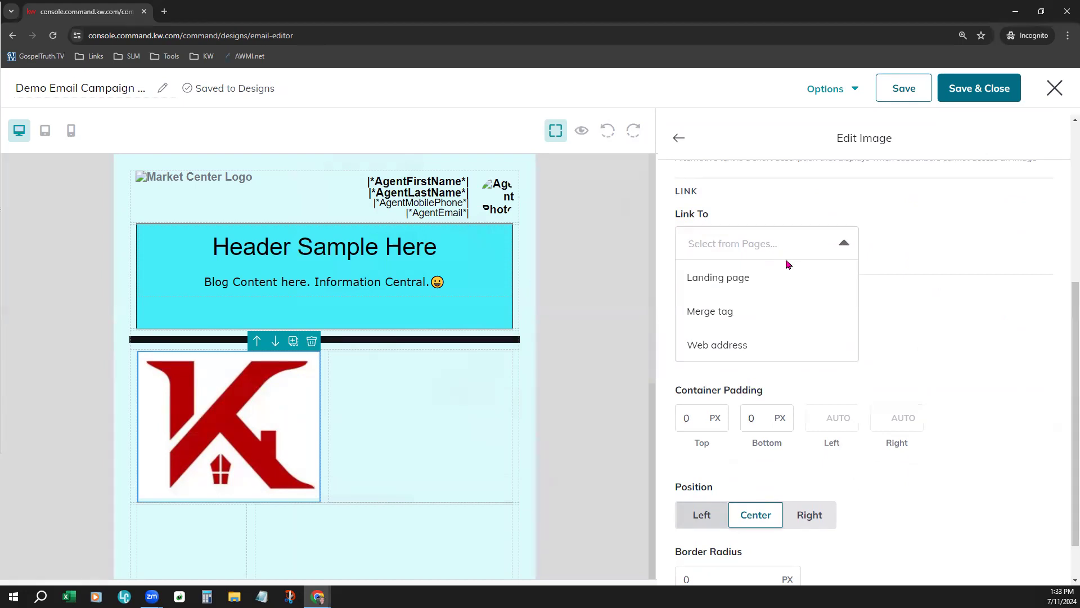
left_click(760, 286)
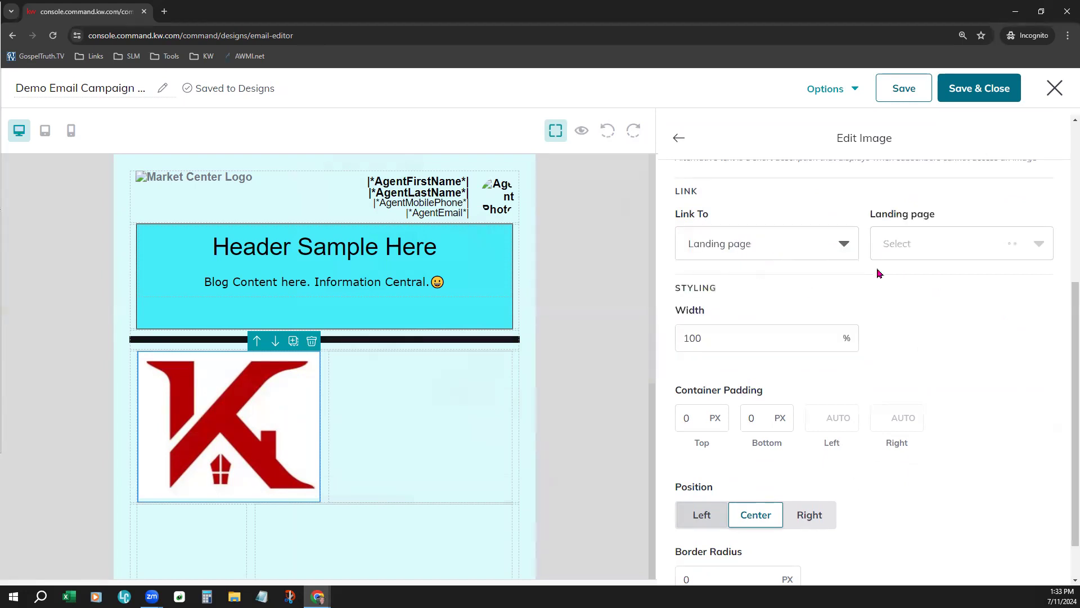
left_click(928, 243)
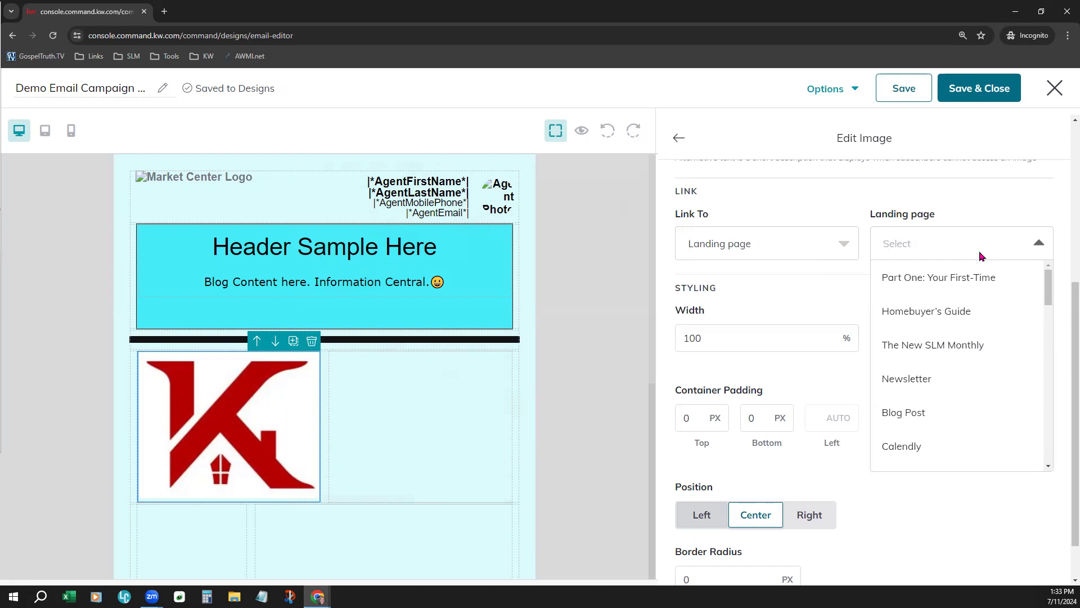
scroll(973, 360, "down", 4)
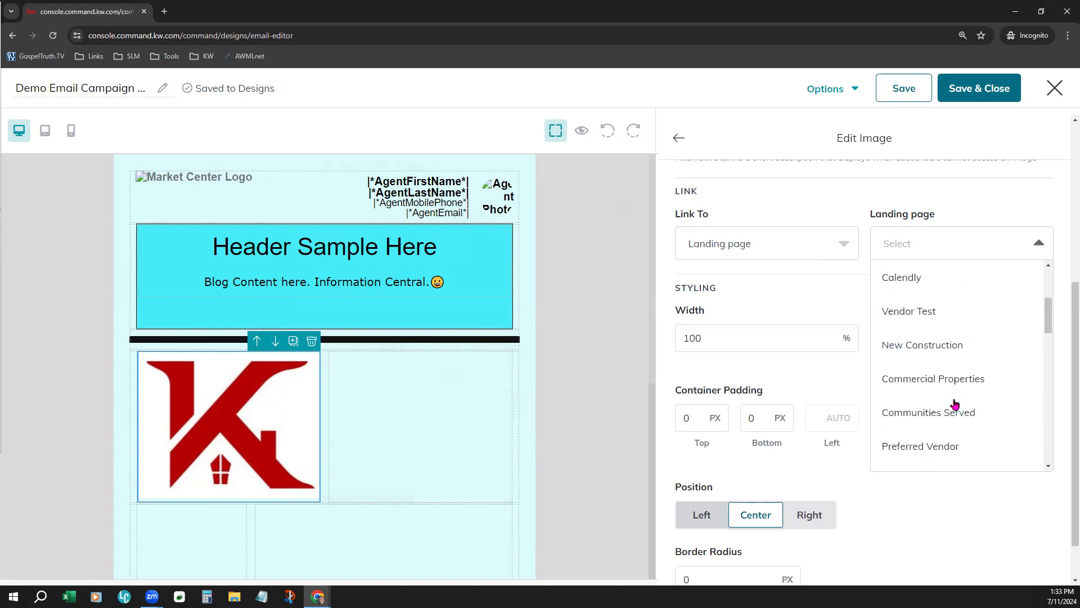
scroll(959, 429, "down", 2)
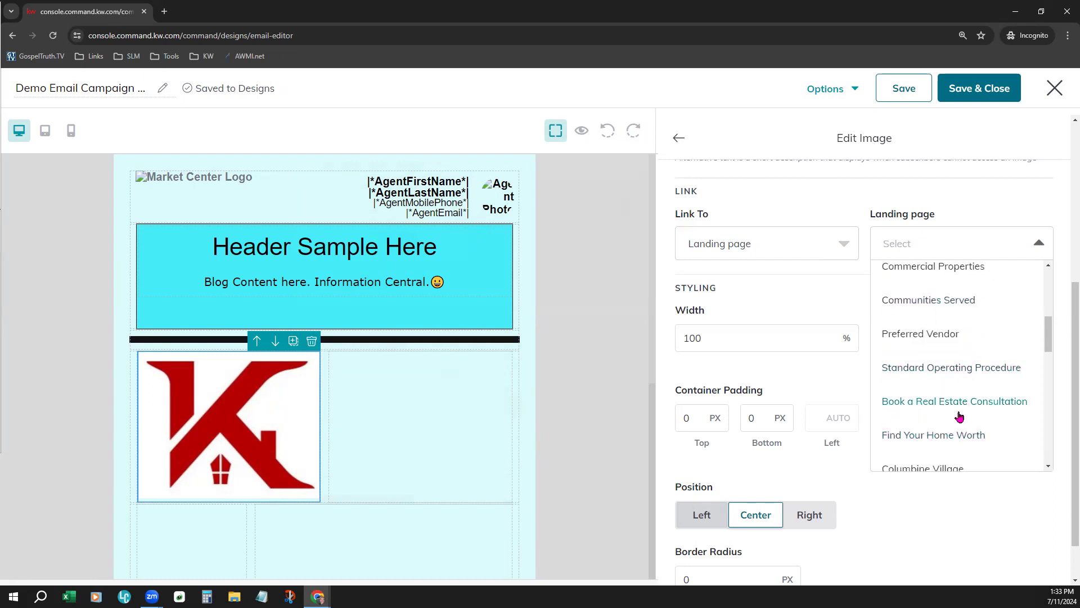
scroll(955, 369, "up", 4)
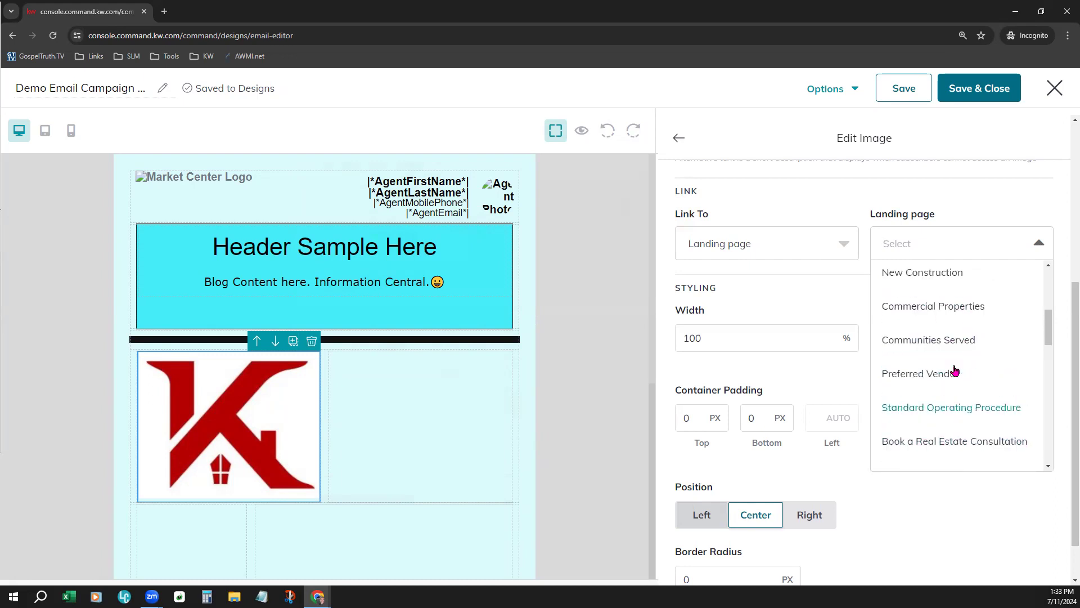
left_click(932, 398)
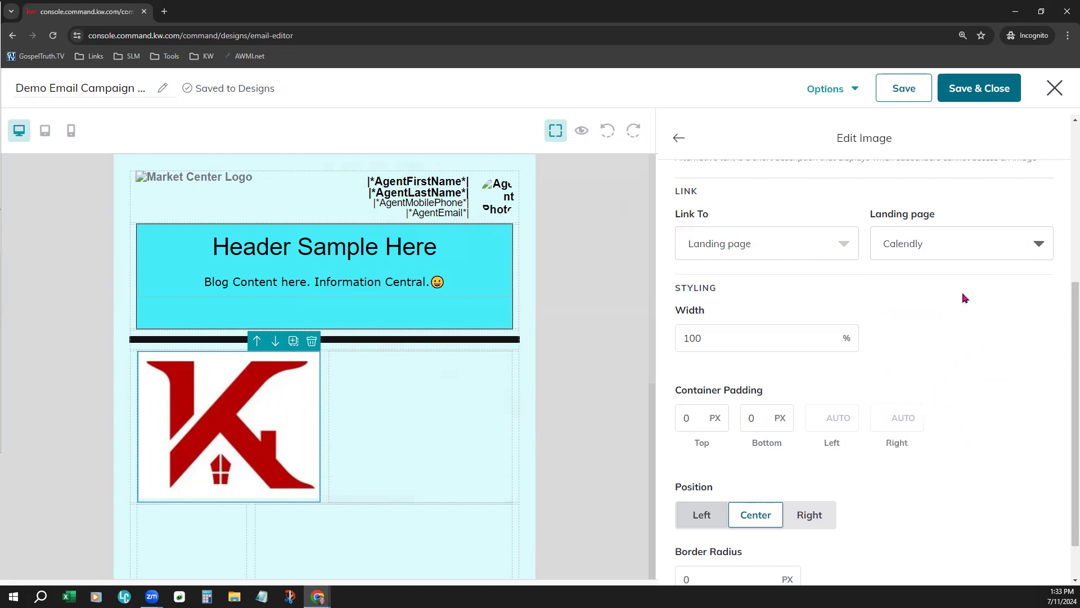
scroll(897, 328, "down", 1)
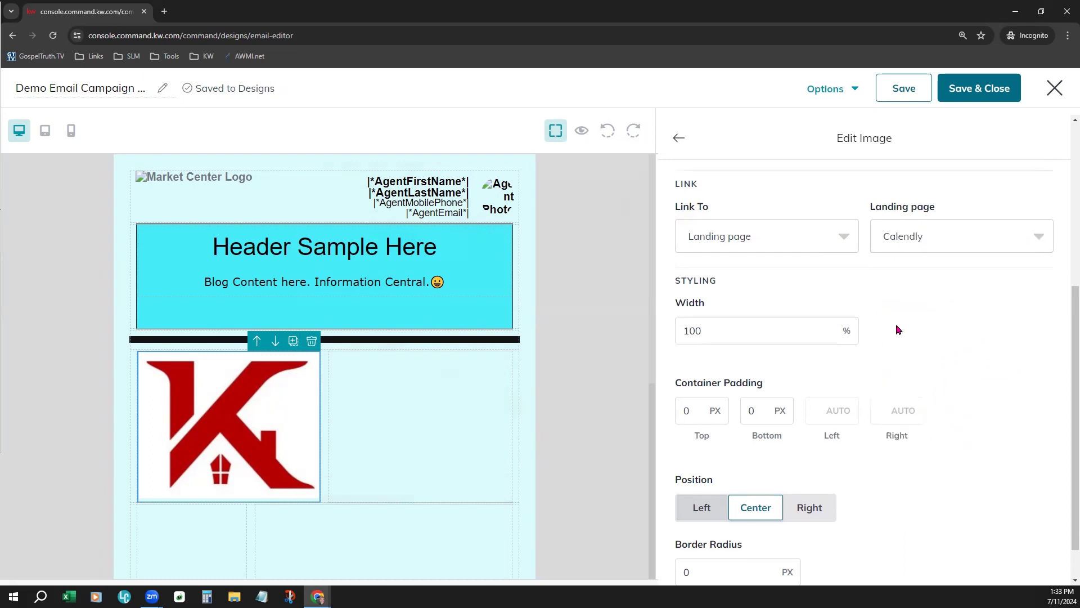
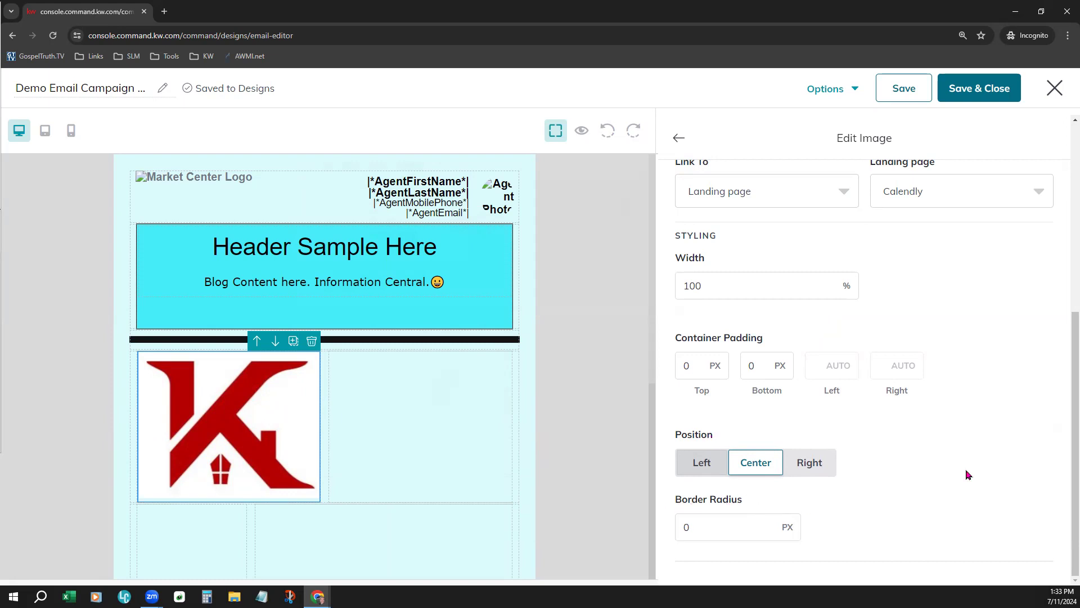
Add a button block to the empty cell beside the logo image in the two-column row
scroll(968, 474, "up", 6)
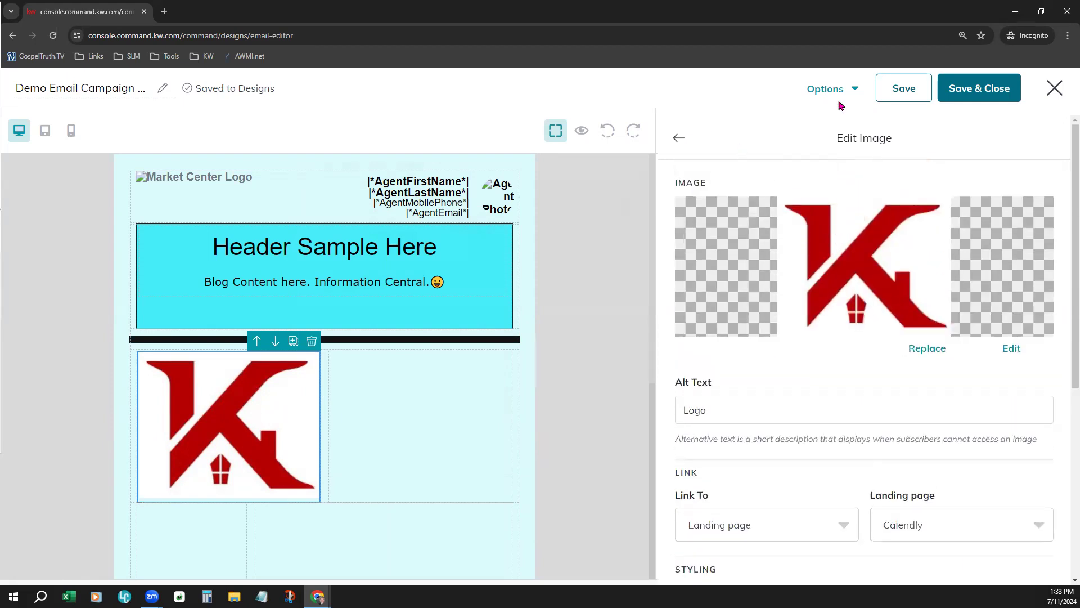
left_click(679, 138)
scroll(652, 383, "down", 2)
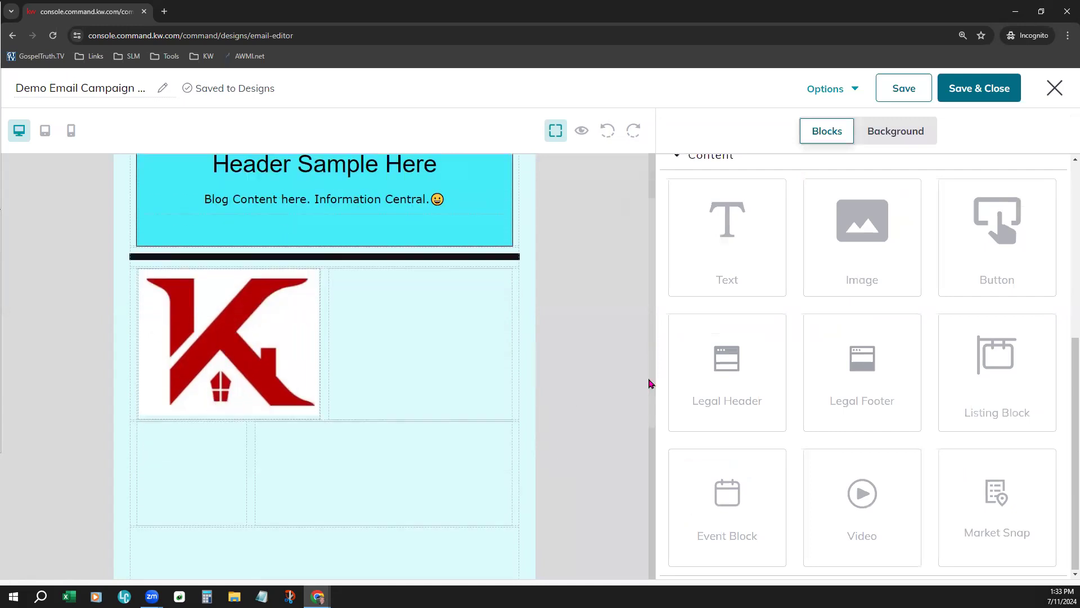
left_click_drag(1042, 242, 477, 306)
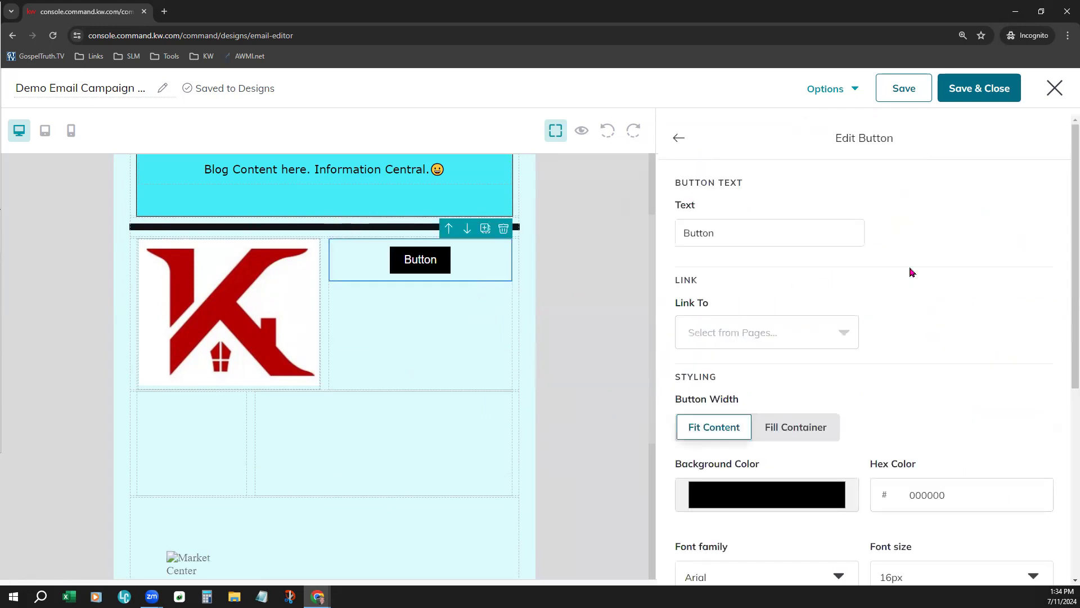
Set the new button's text to "CLICK HERE FOR MORE"
left_click_drag(686, 232, 1011, 272)
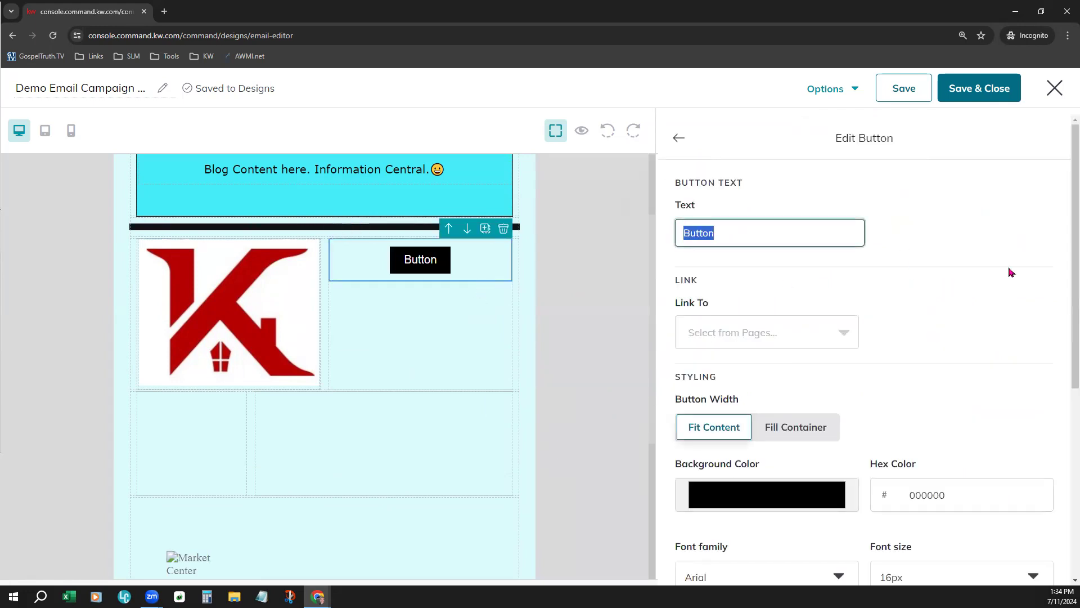
type("CLICK HE")
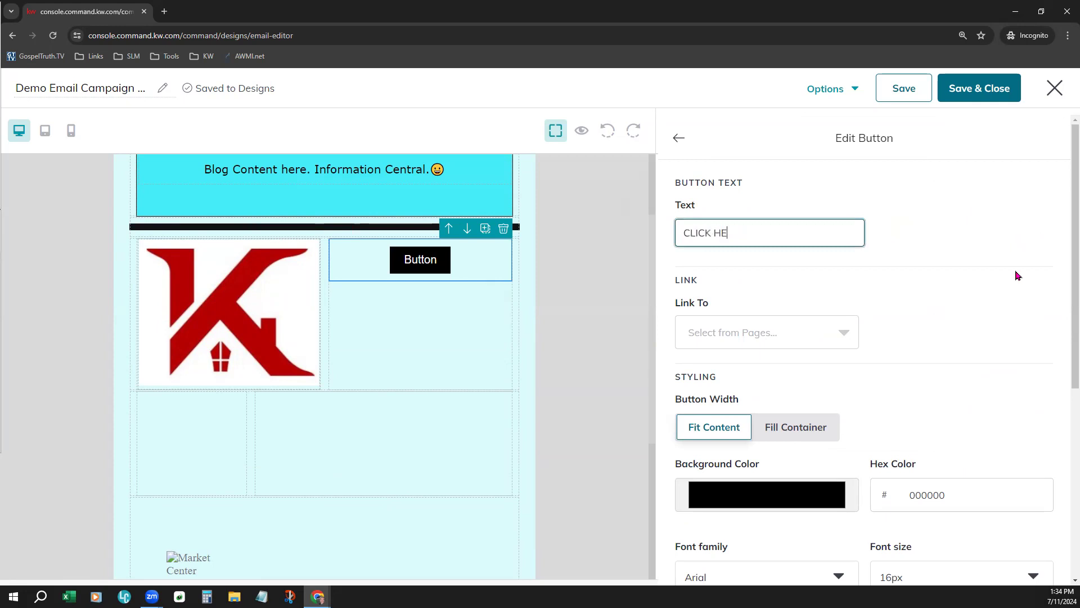
type("RE FOR MO")
key("BackSpace")
type("MORE")
left_click(1017, 276)
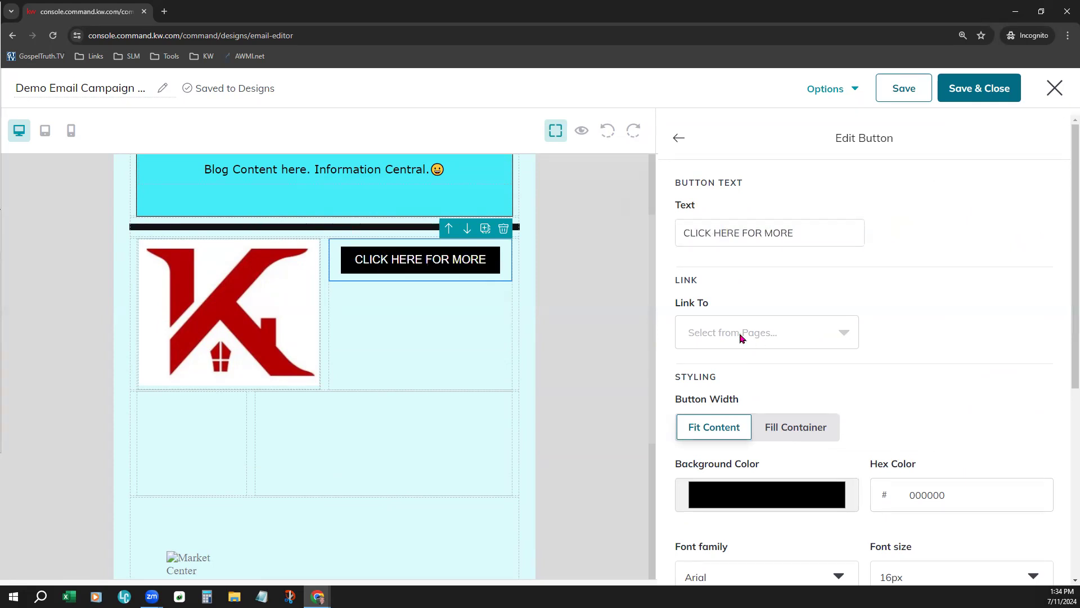
left_click(808, 318)
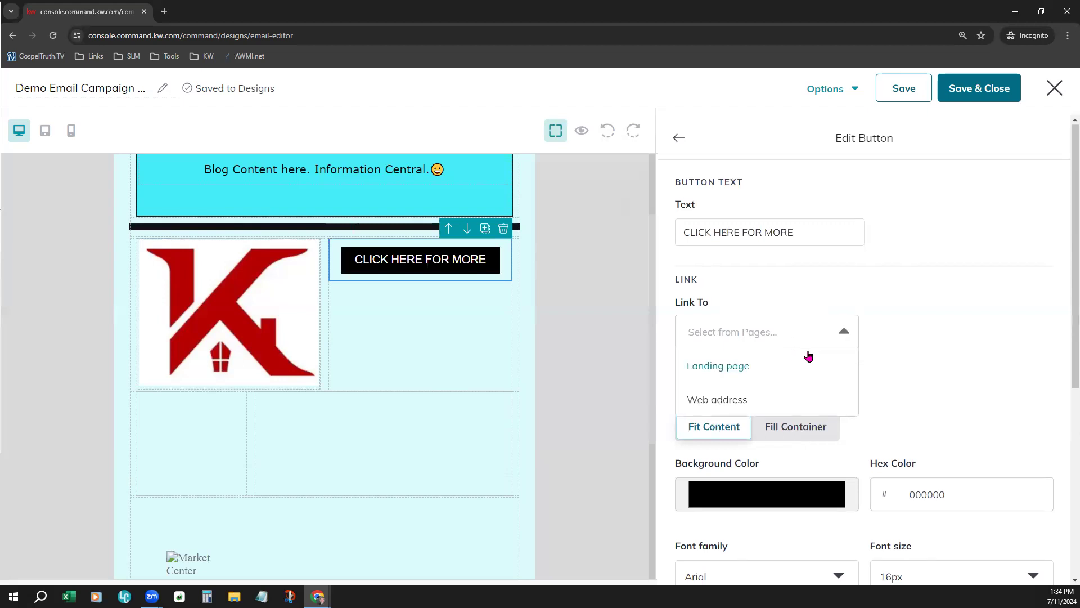
scroll(788, 338, "down", 1)
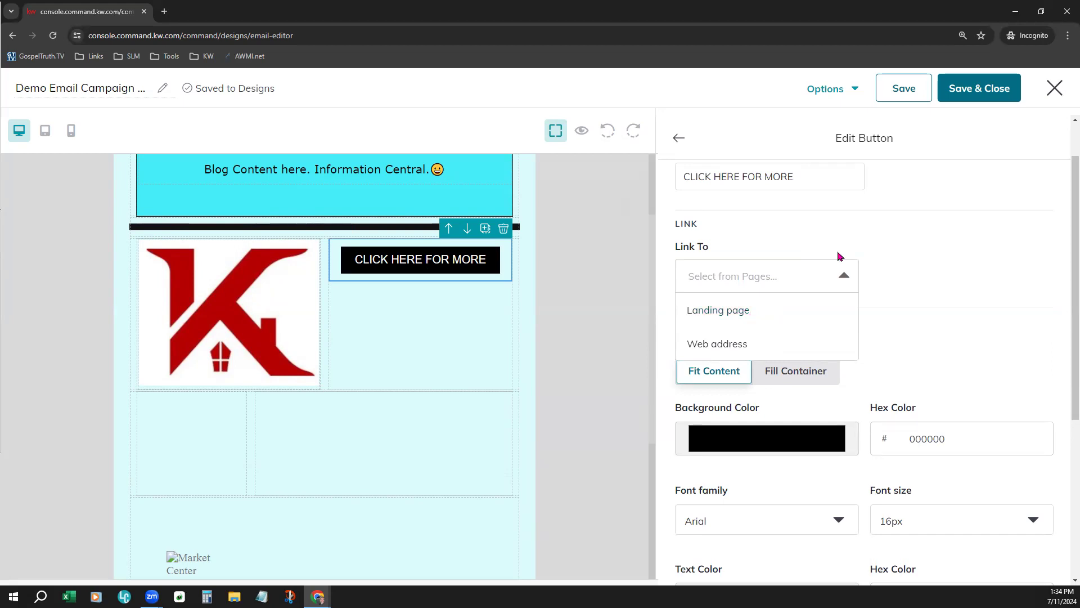
left_click(678, 139)
Try Web address as the link type for the red K house logo image
left_click(158, 321)
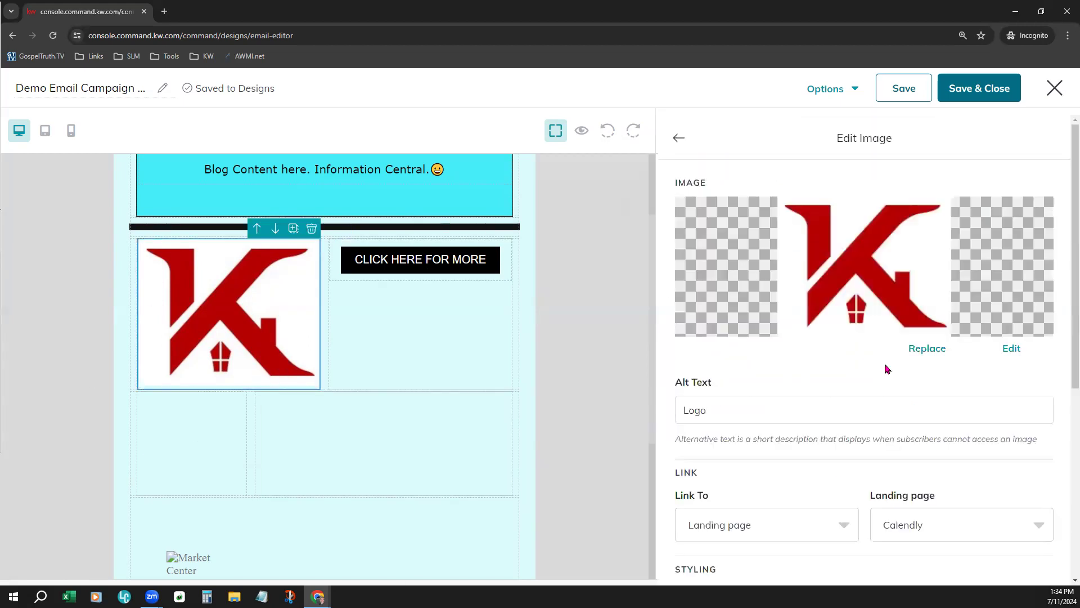
scroll(943, 381, "down", 4)
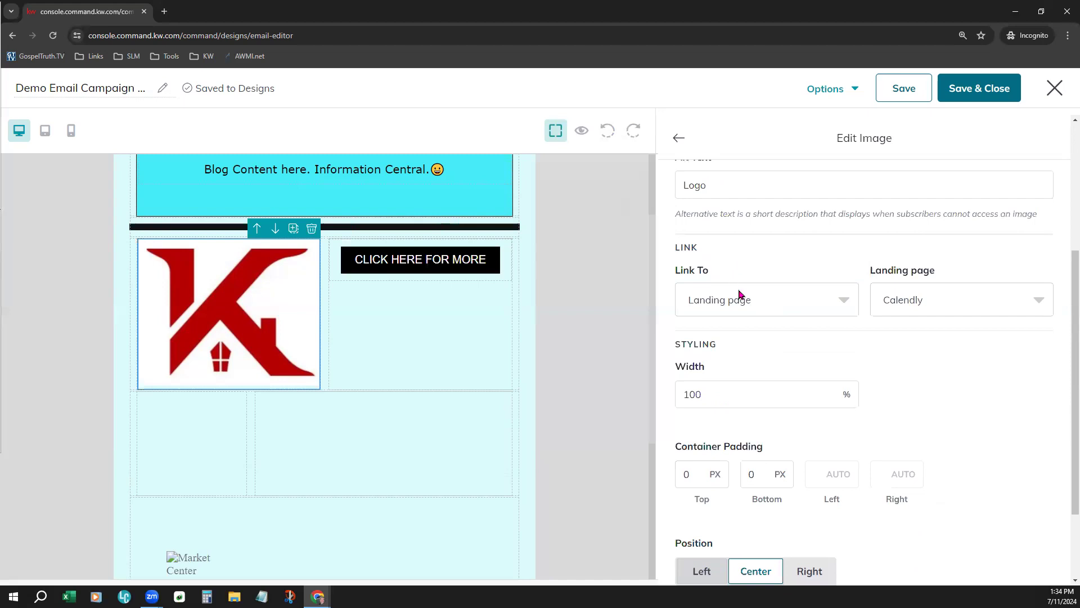
left_click(815, 290)
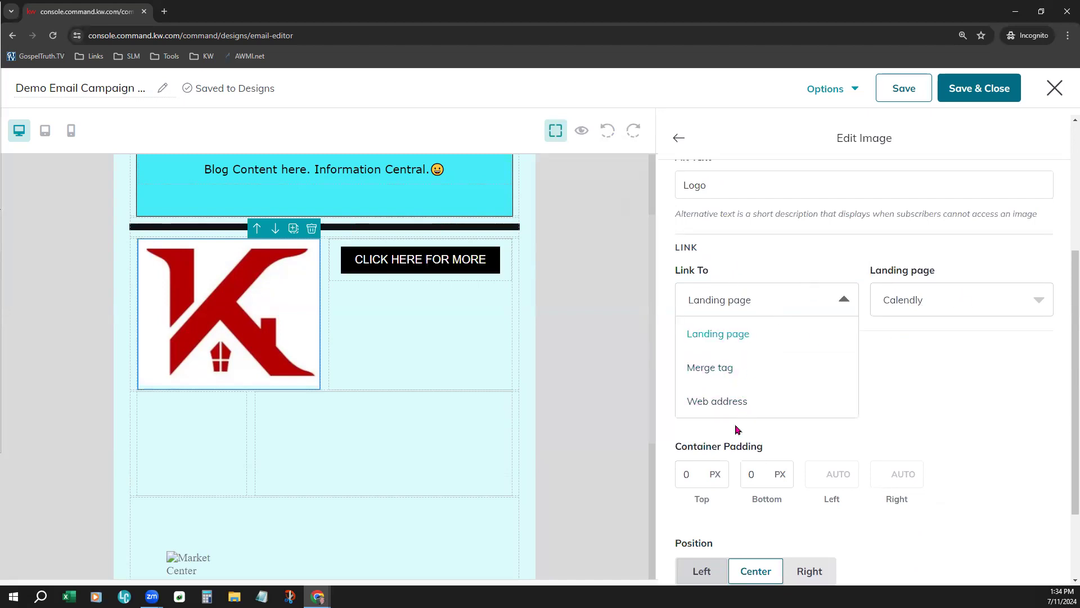
left_click(741, 401)
left_click(941, 289)
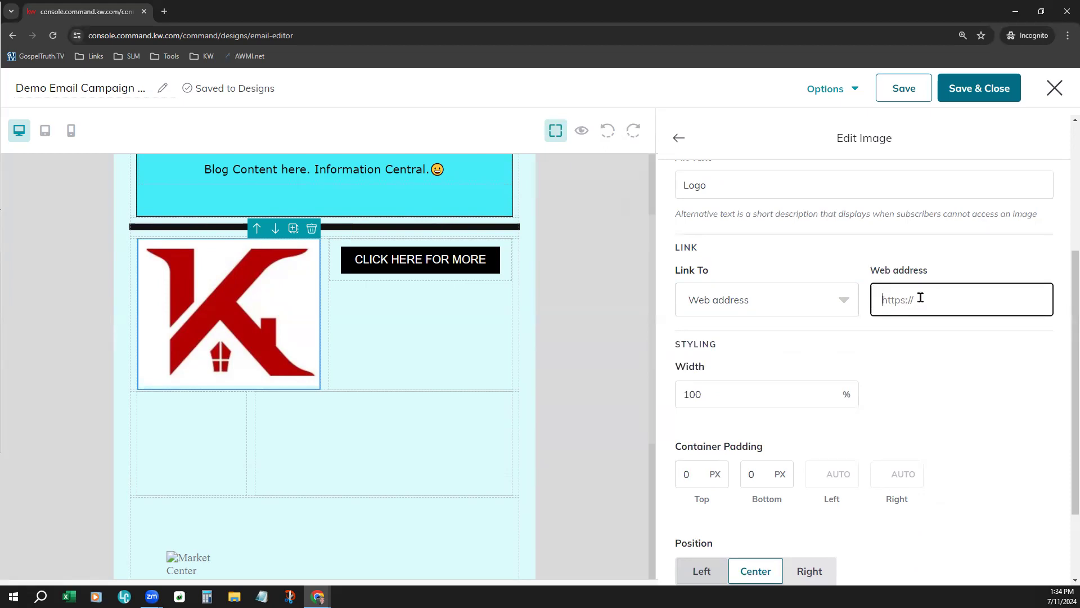
Try Merge tag as the logo image's link type and look through the available agent merge tags
left_click(802, 315)
left_click(787, 366)
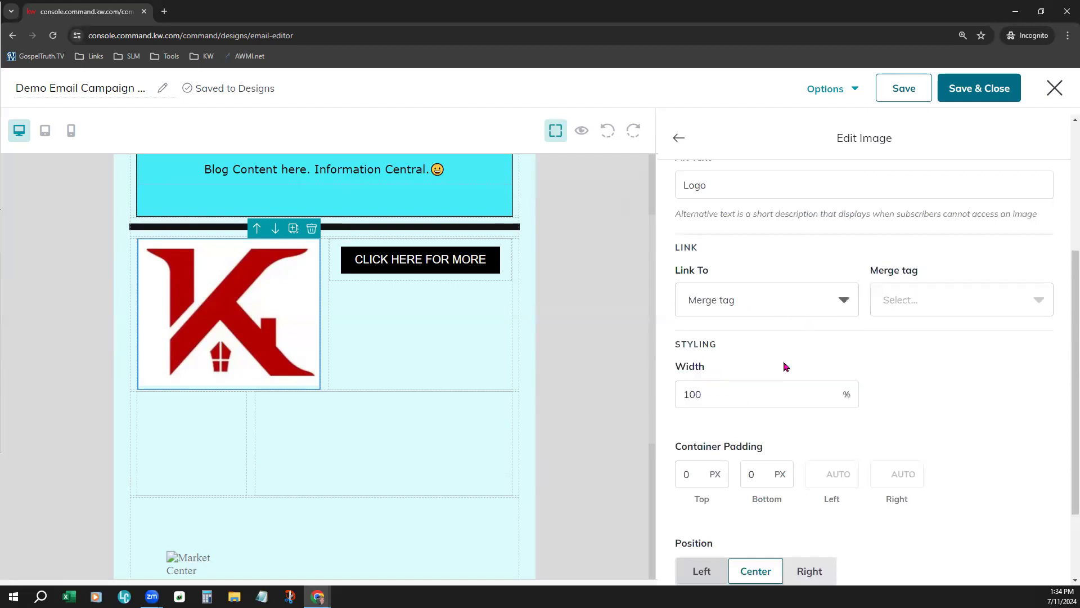
left_click(931, 310)
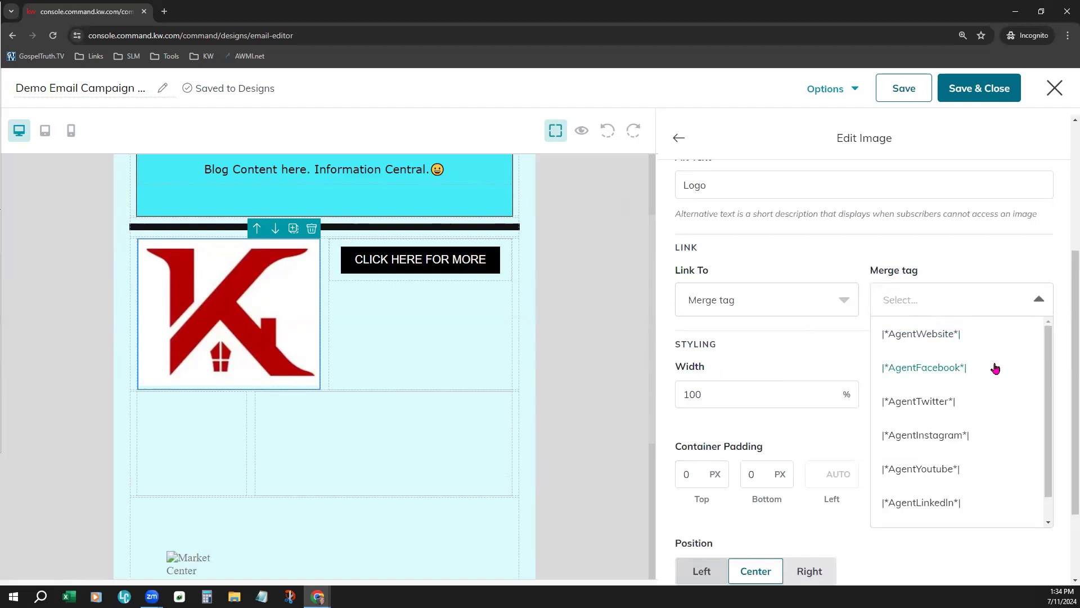
scroll(991, 386, "down", 1)
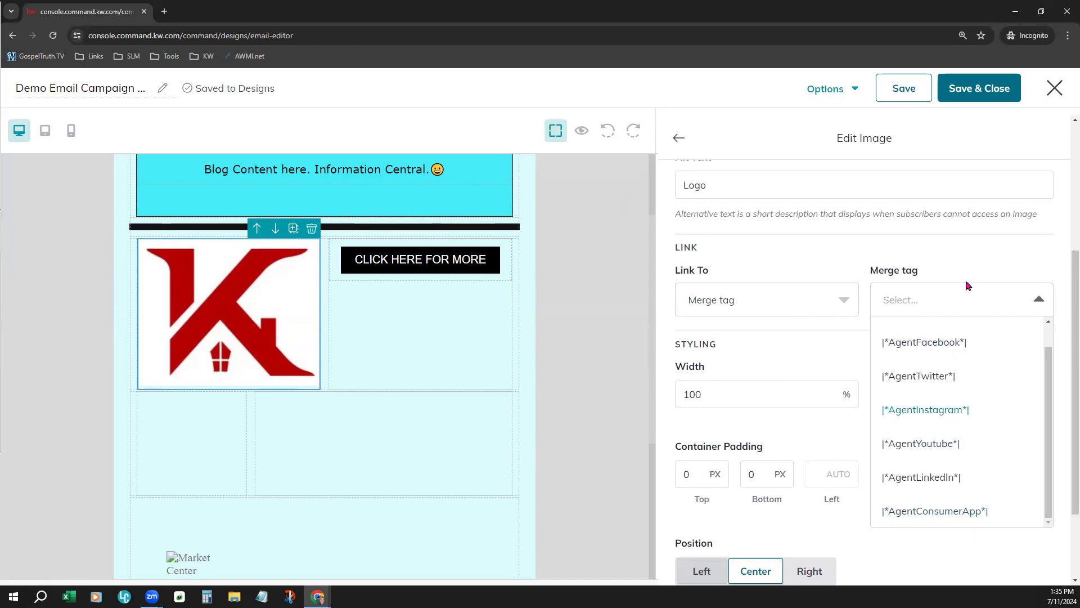
left_click(971, 254)
Return the logo image's link type to Landing page and leave the image settings
left_click(807, 312)
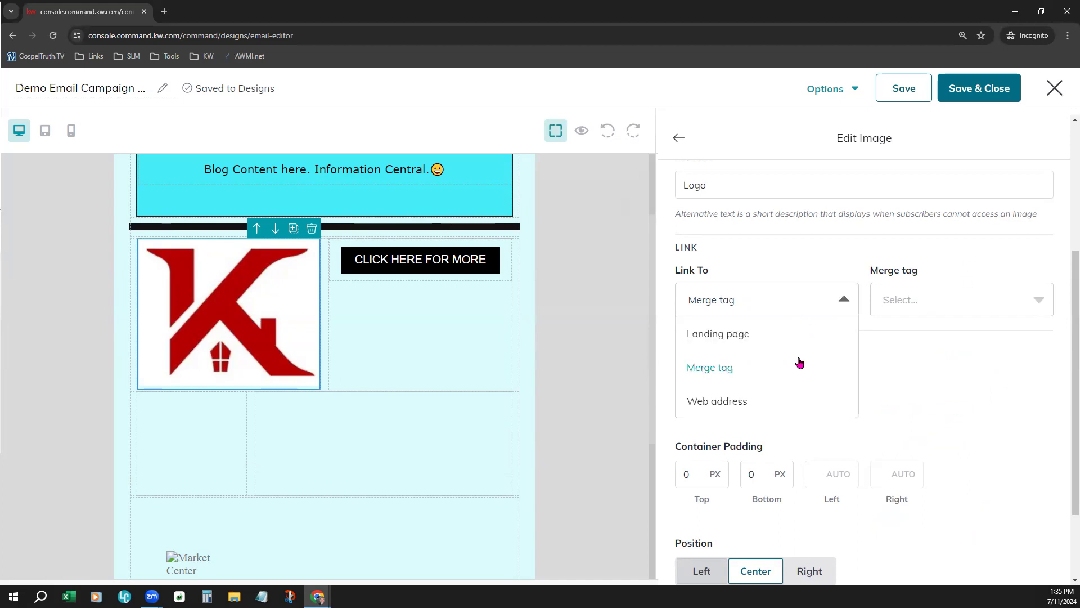
scroll(776, 360, "up", 1)
left_click(746, 388)
left_click(1018, 356)
left_click(986, 319)
left_click(678, 140)
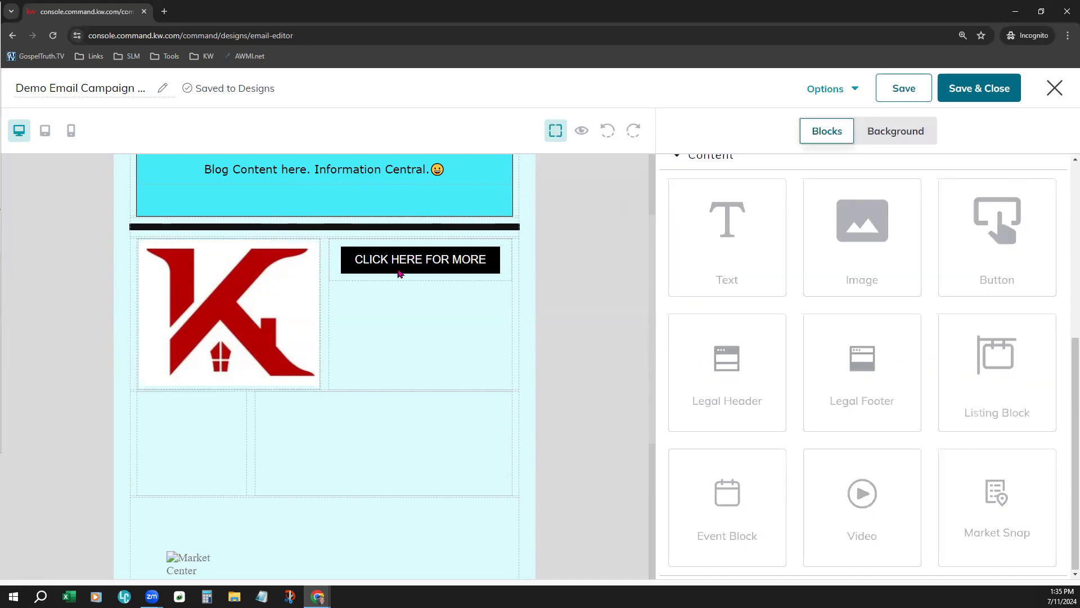
Link the CLICK HERE FOR MORE button to the landing page beginning "The New SLM Monthly"
left_click(420, 270)
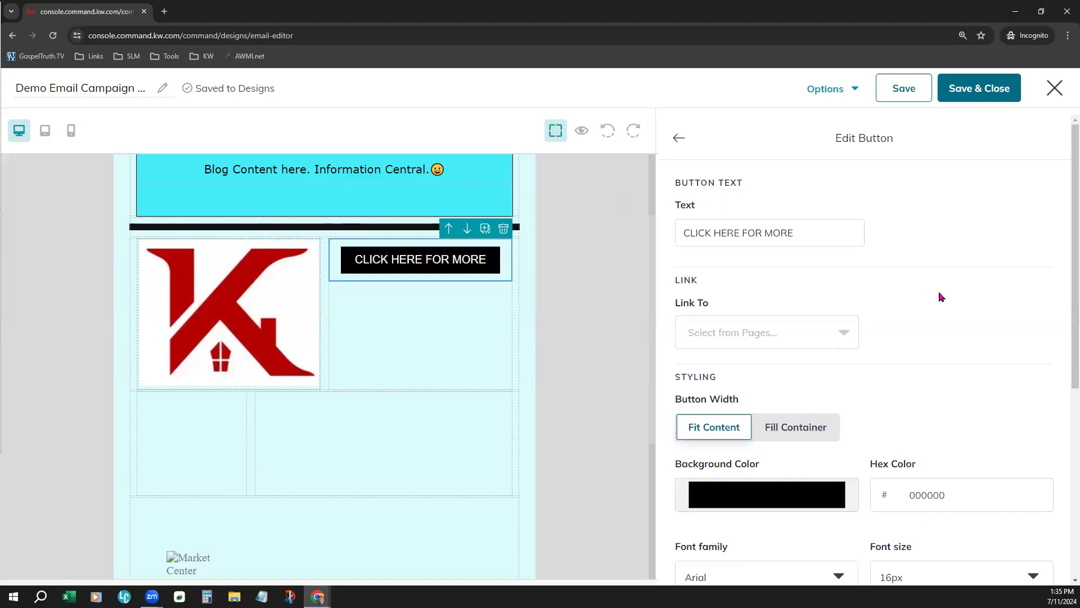
scroll(941, 297, "down", 1)
left_click(806, 275)
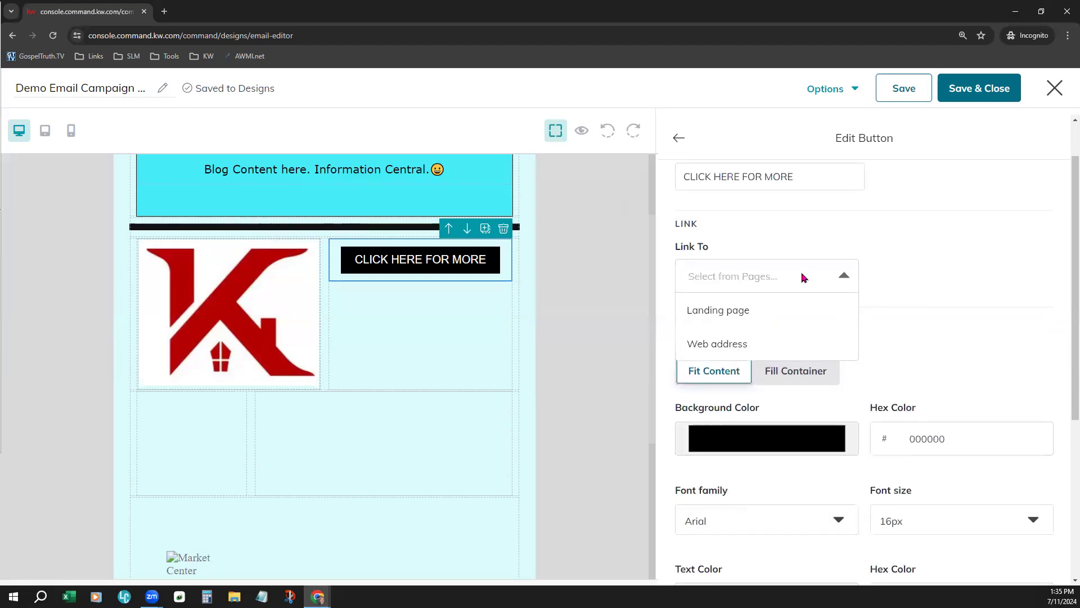
left_click(716, 314)
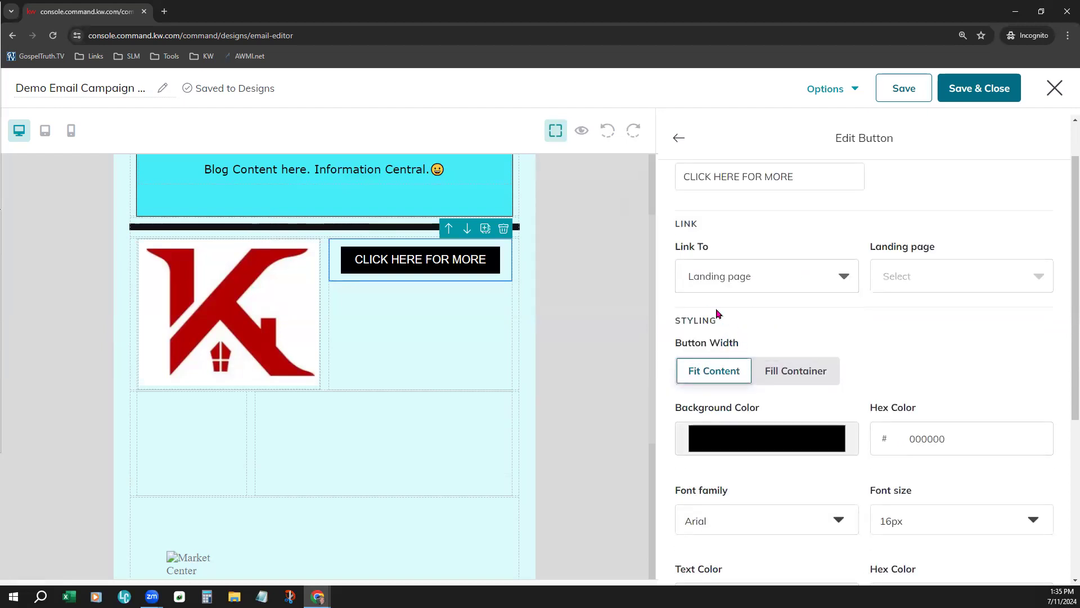
left_click(950, 278)
left_click(907, 423)
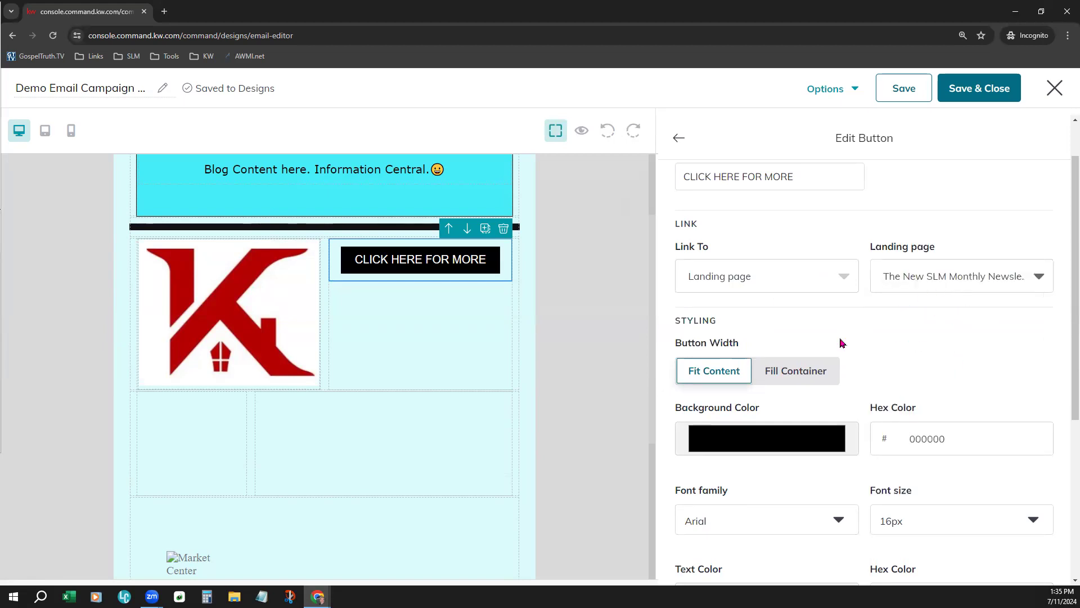
Try Web address as the button's link type and restore its Landing page link
left_click(769, 288)
left_click(735, 345)
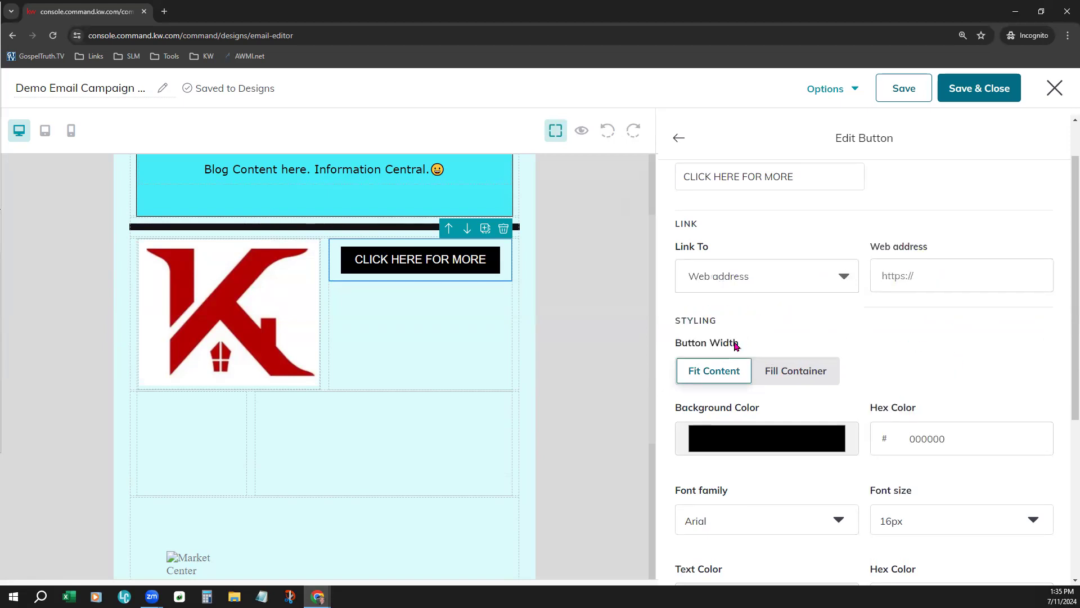
left_click(916, 277)
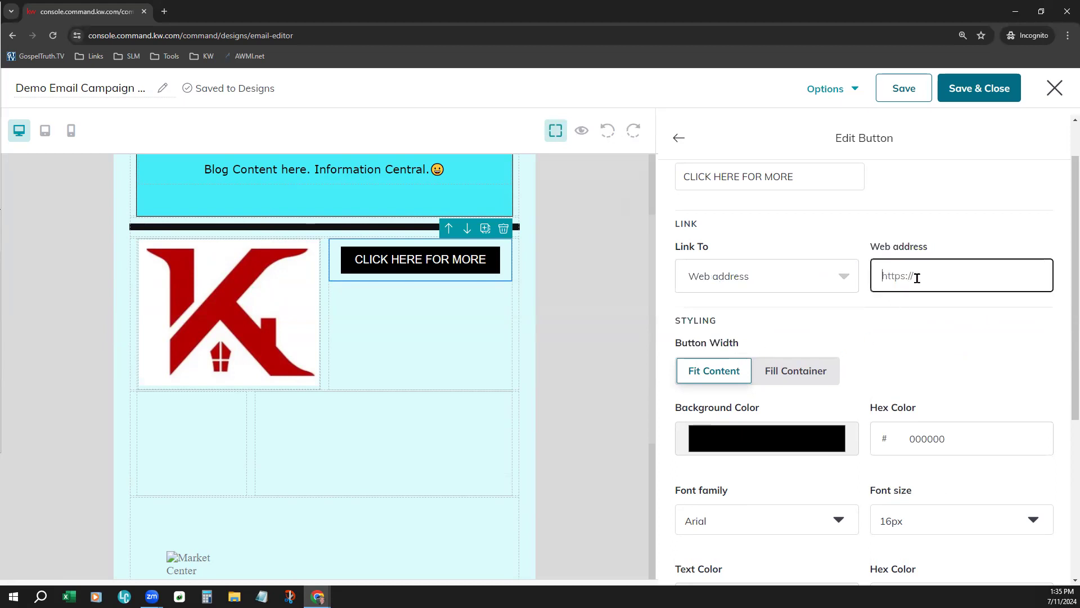
left_click(792, 278)
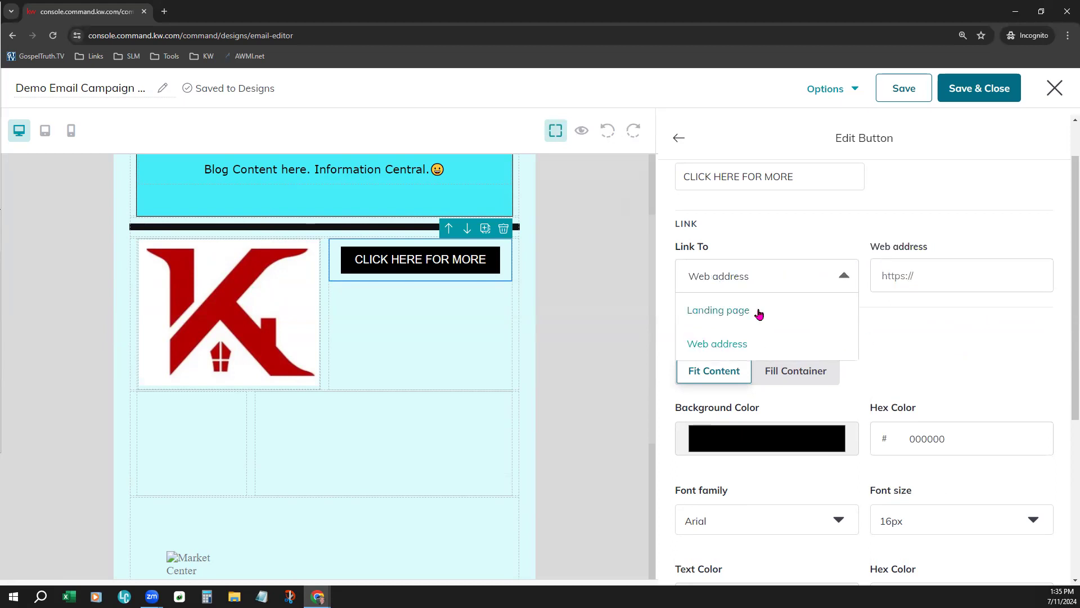
left_click(758, 314)
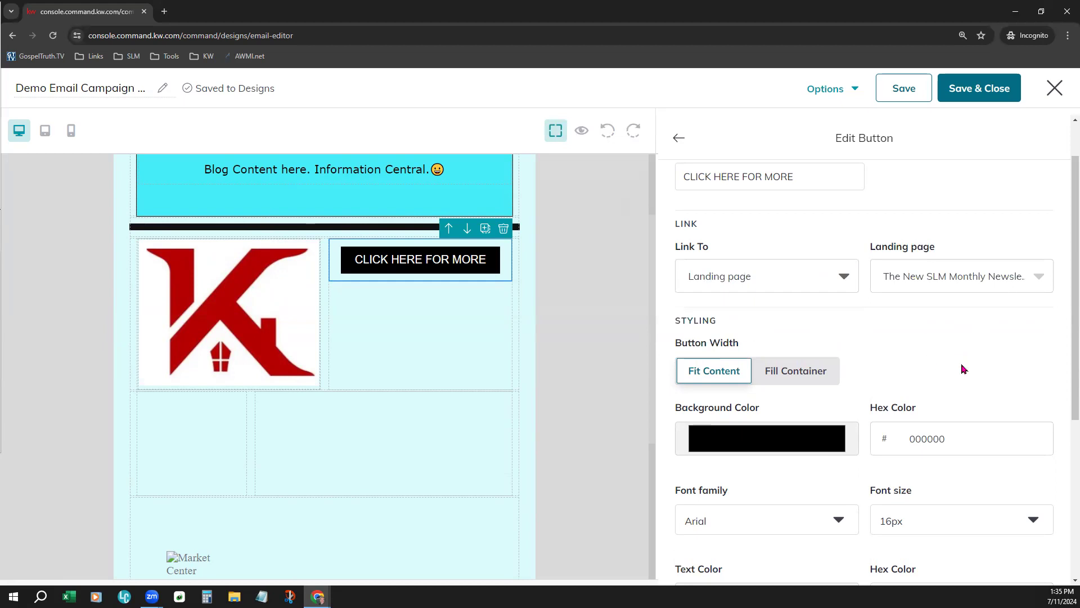
Compare the Fit Content and Fill Container widths for the button and set it to Fill Container
scroll(959, 366, "down", 3)
scroll(763, 253, "up", 1)
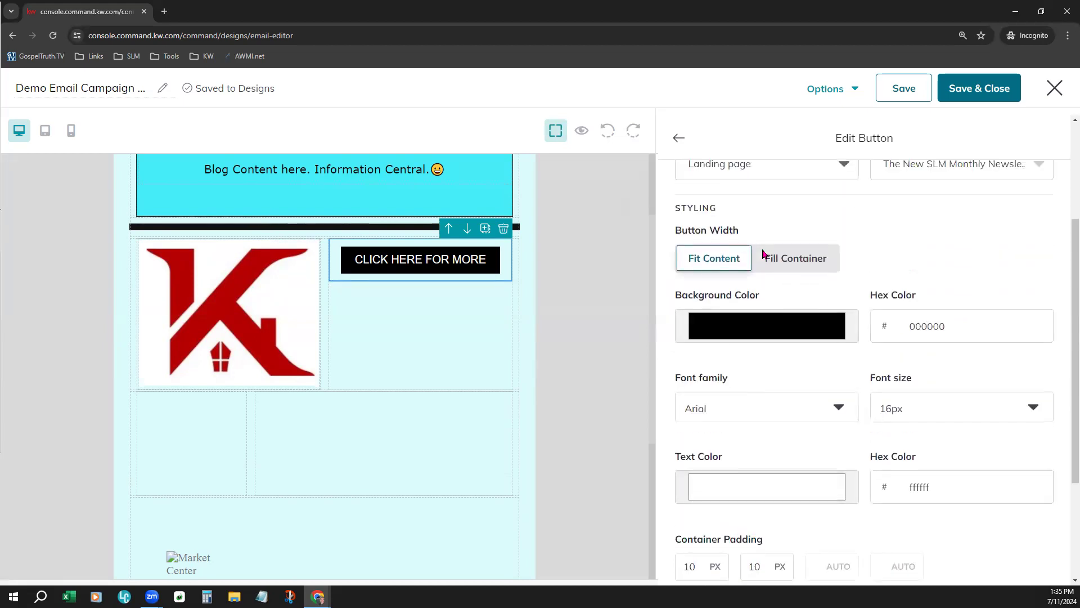
left_click(715, 268)
left_click(785, 264)
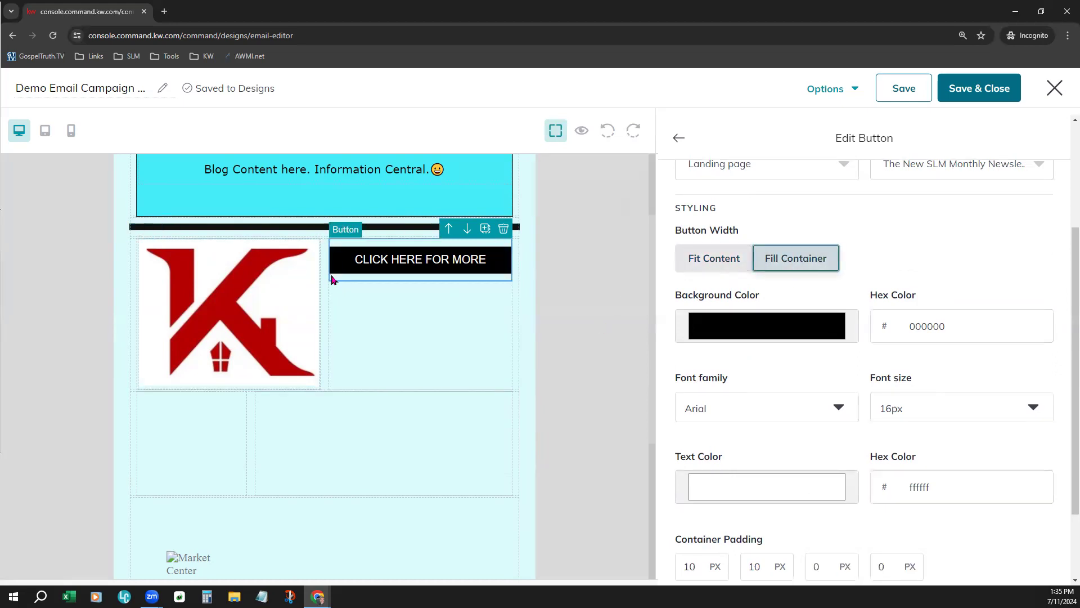
left_click(705, 271)
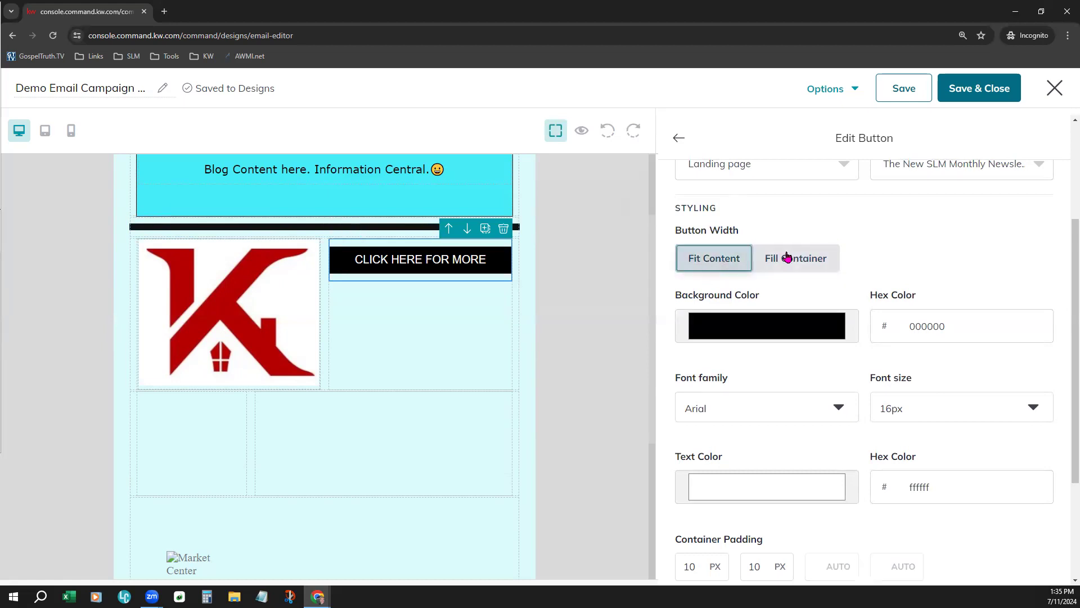
left_click(788, 256)
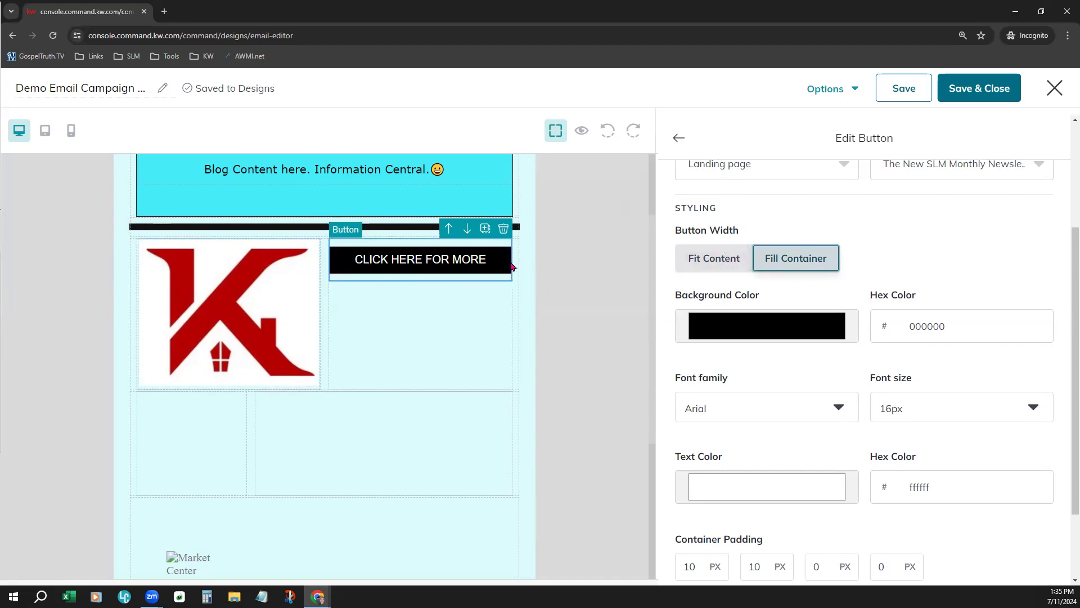
left_click(708, 259)
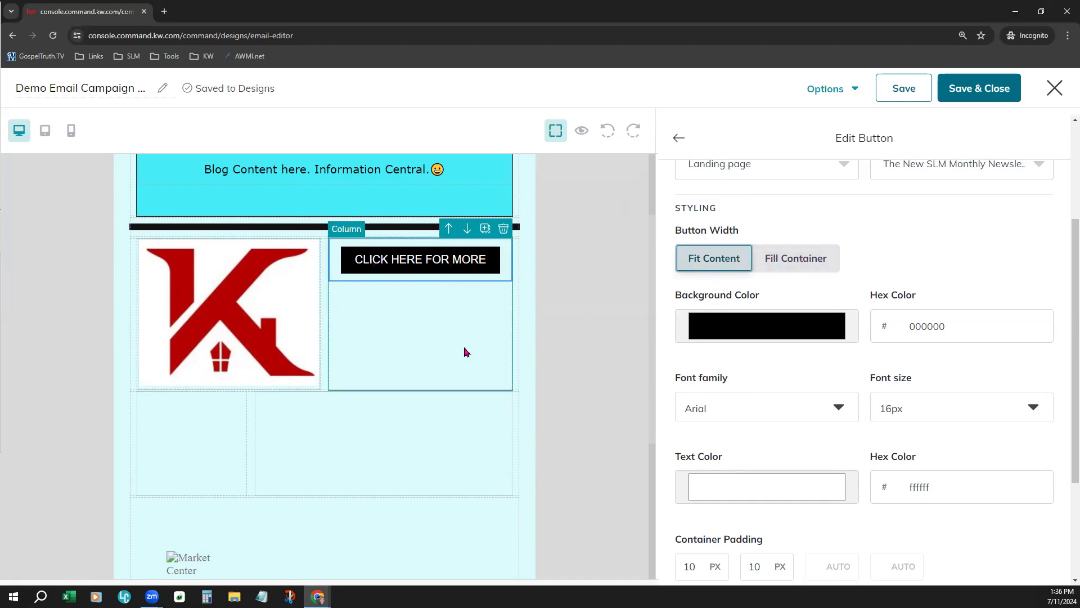
left_click(812, 270)
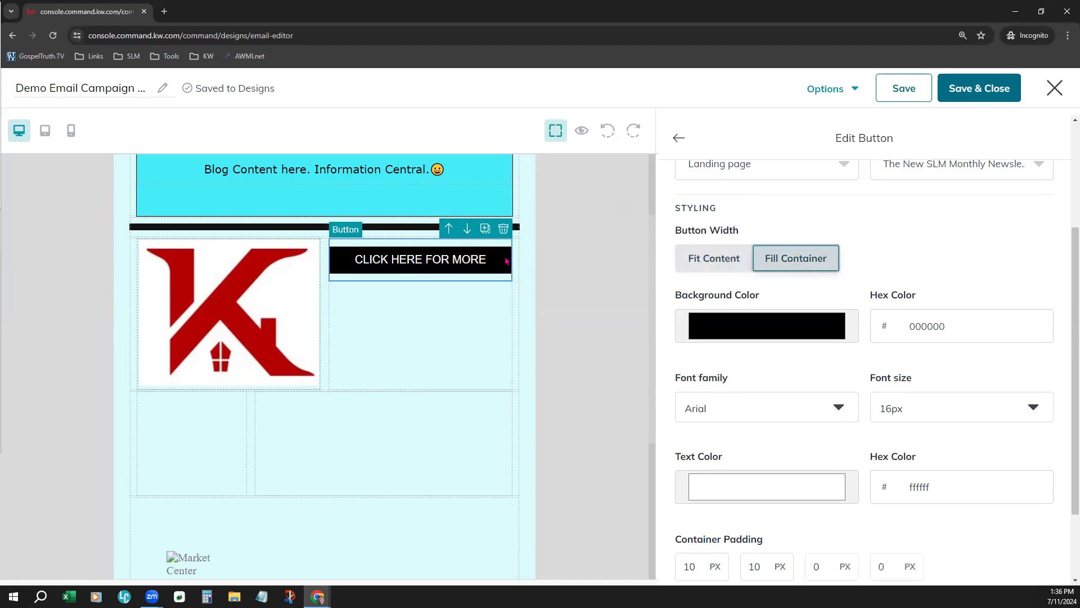
Set the button's background color to the logo's dark red, b40001, by sampling it from the logo image
left_click(796, 332)
left_click(829, 351)
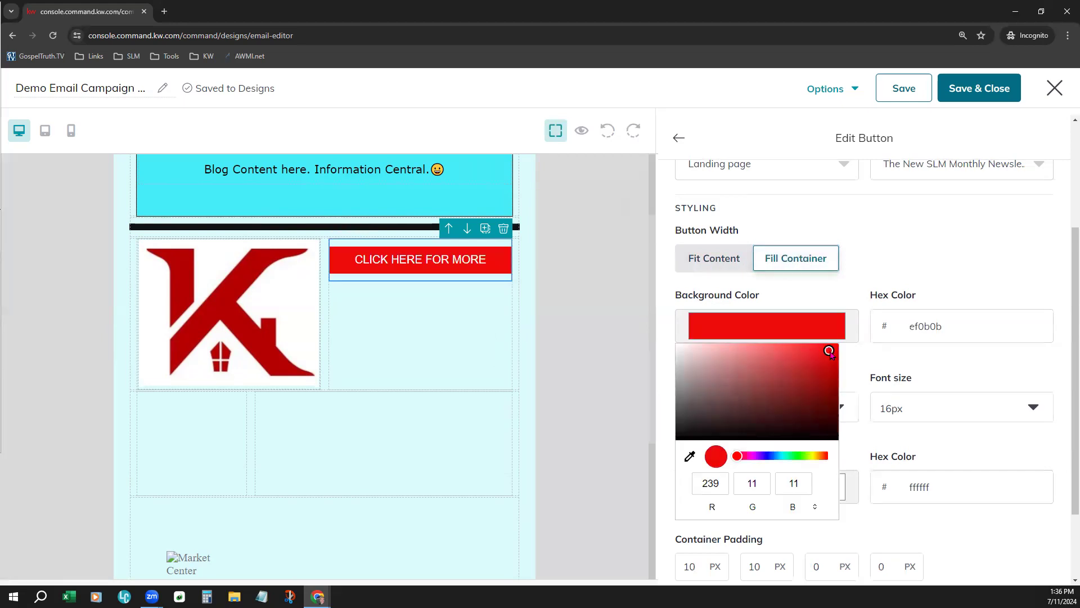
left_click(810, 351)
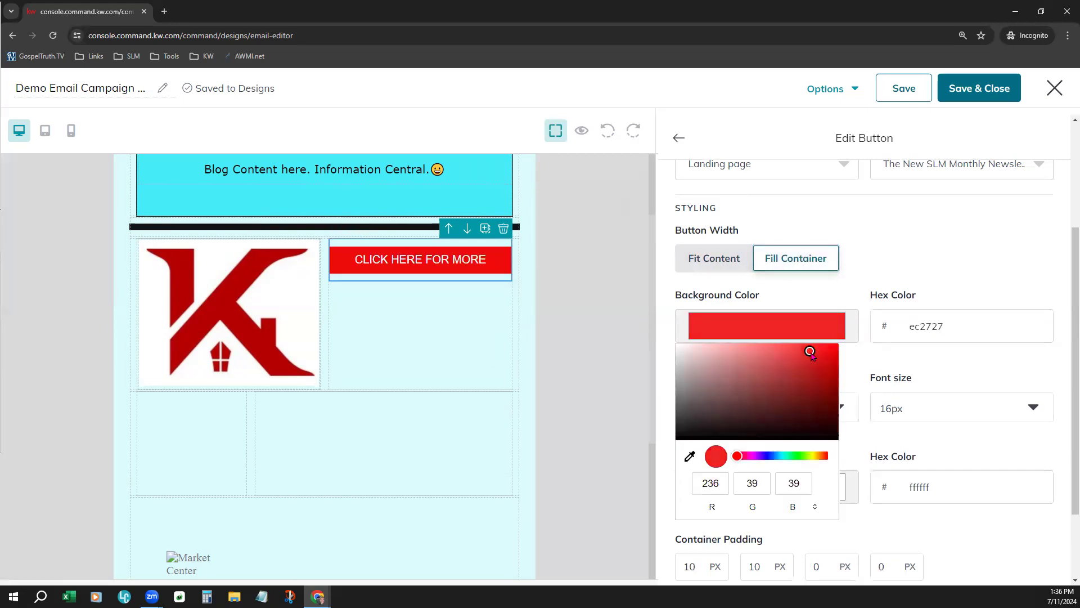
left_click(689, 456)
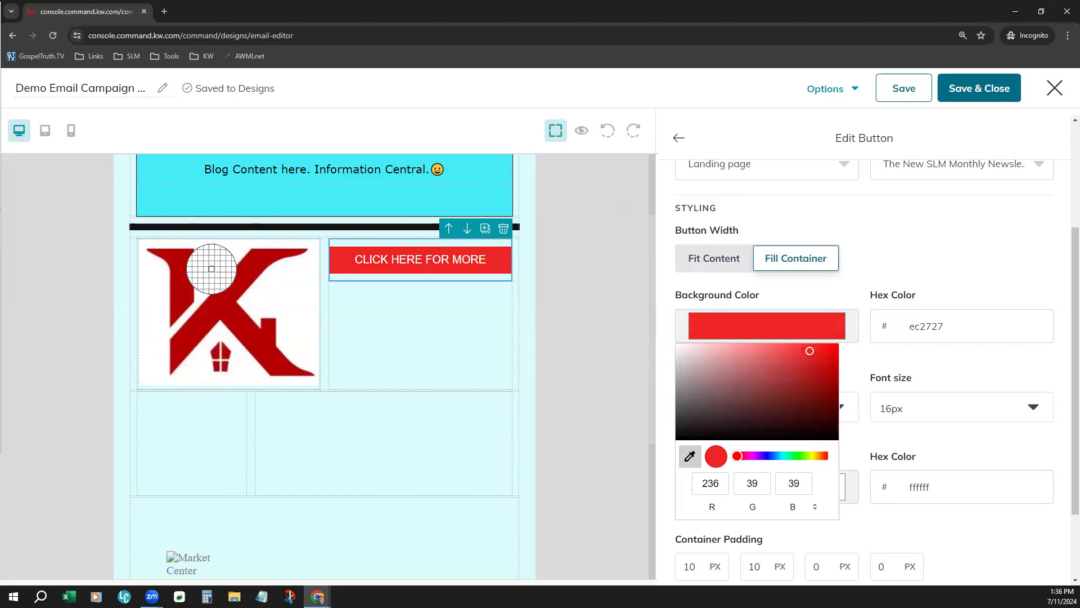
left_click(244, 279)
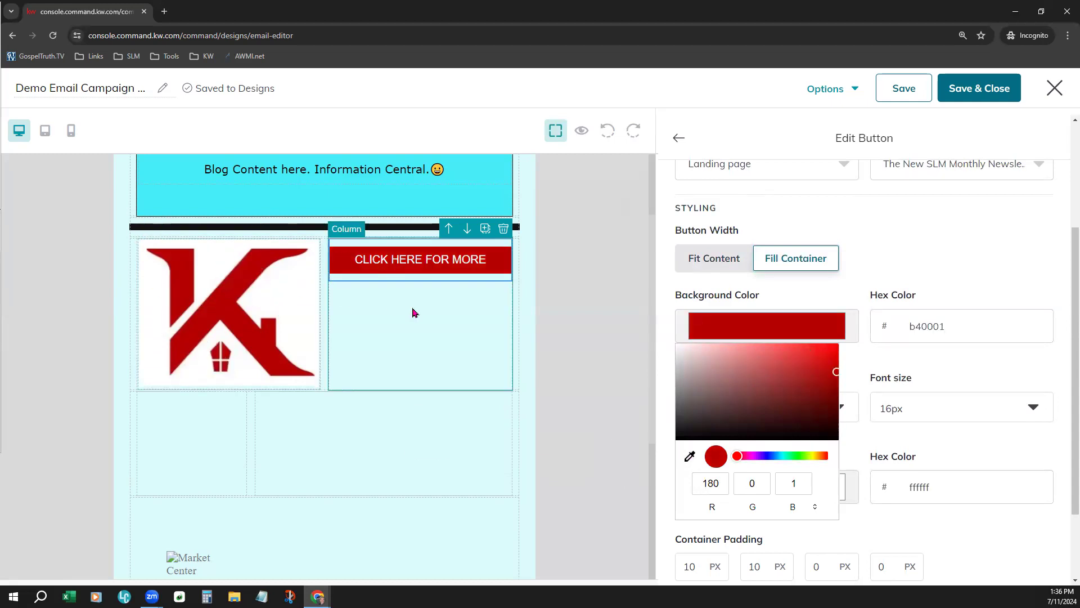
left_click(884, 268)
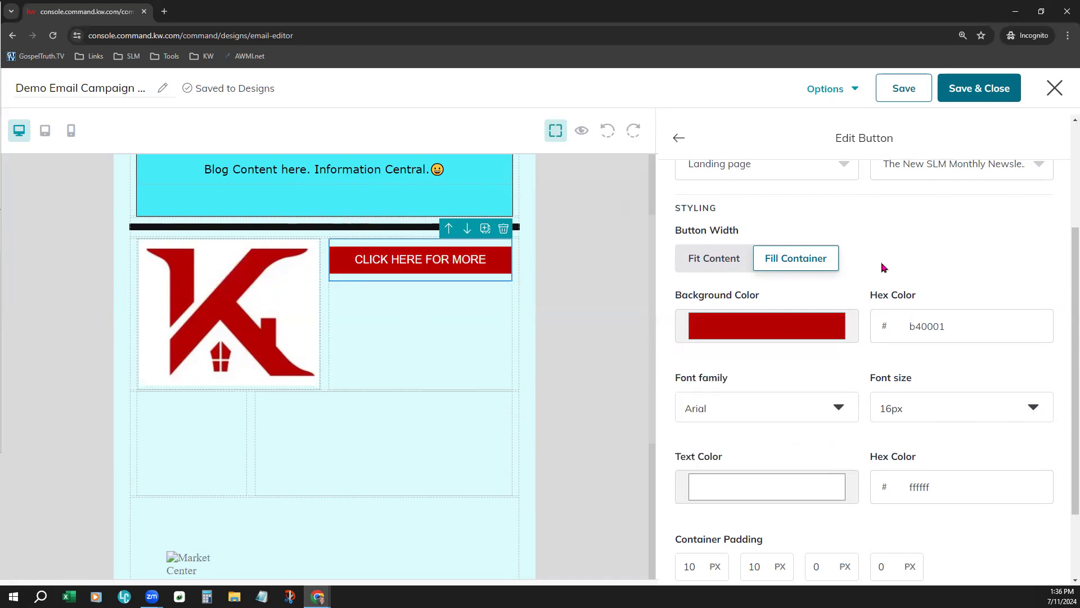
Set the button's font family to Tahoma and look over the font size and text color choices
left_click(840, 405)
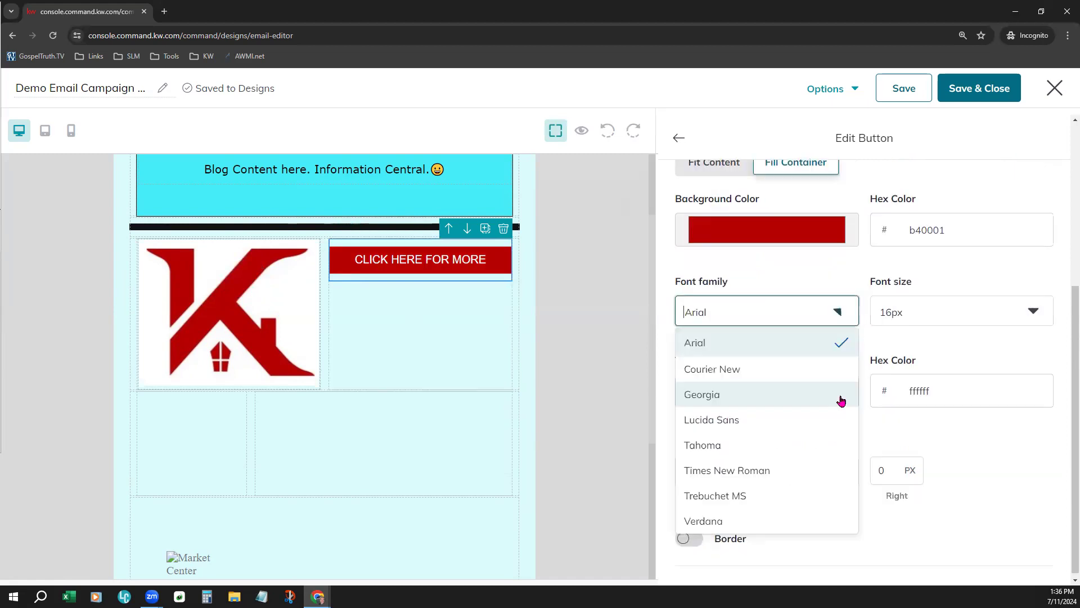
left_click(808, 455)
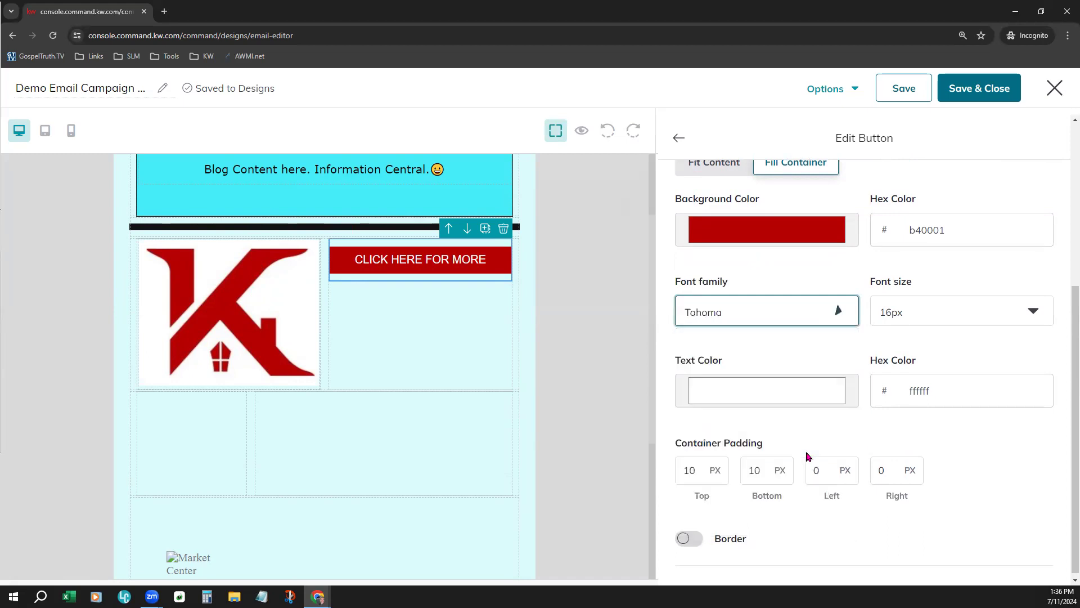
left_click(952, 309)
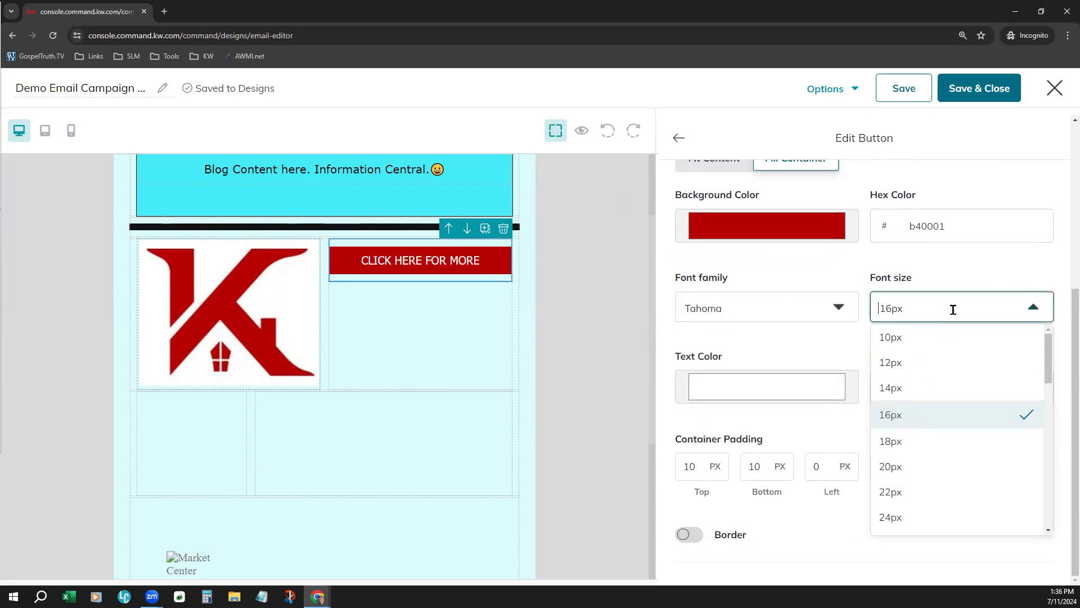
left_click(823, 353)
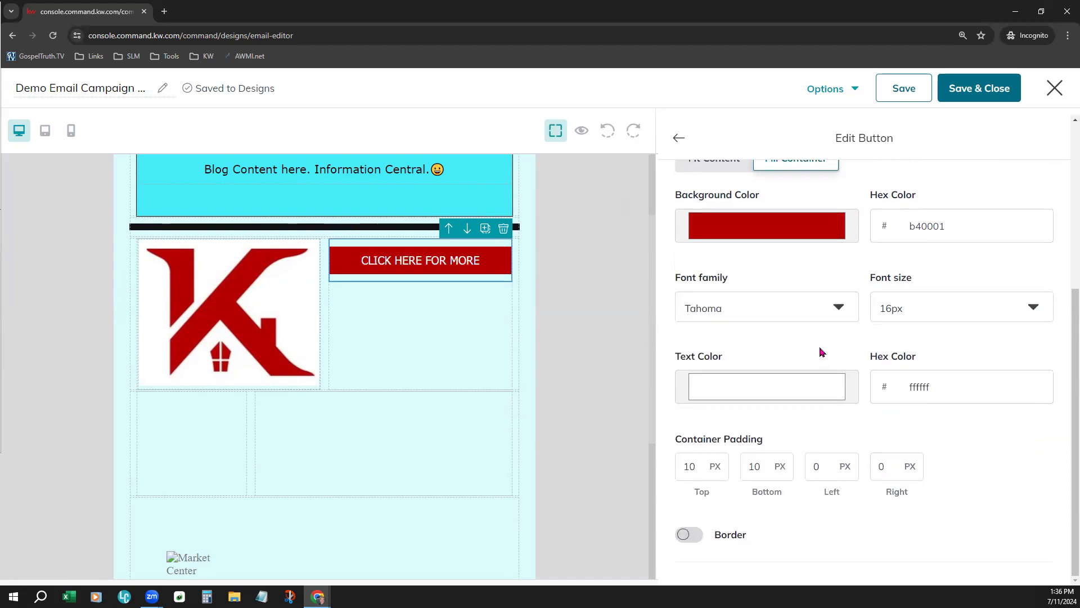
left_click(748, 387)
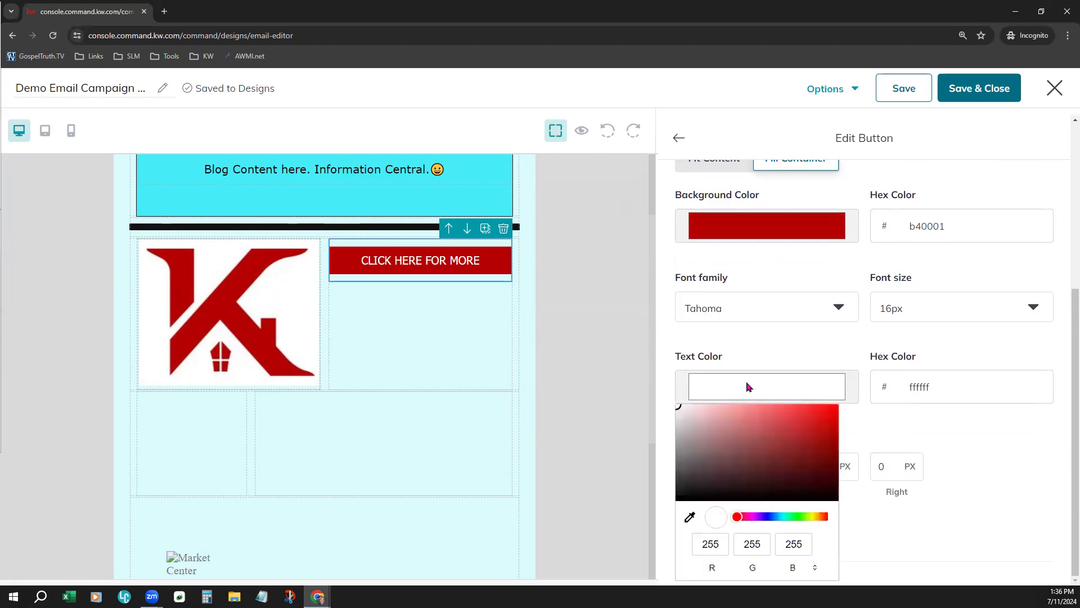
left_click(776, 347)
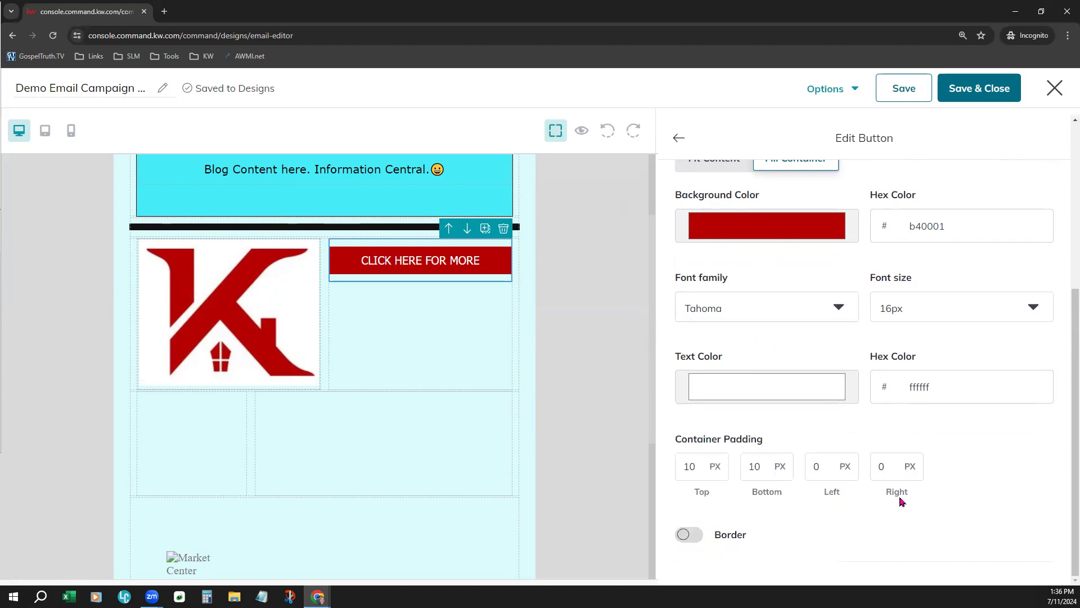
Give the button a border 5 px wide in black, 000000
left_click(684, 536)
scroll(842, 539, "down", 2)
double_click(765, 470)
type("5")
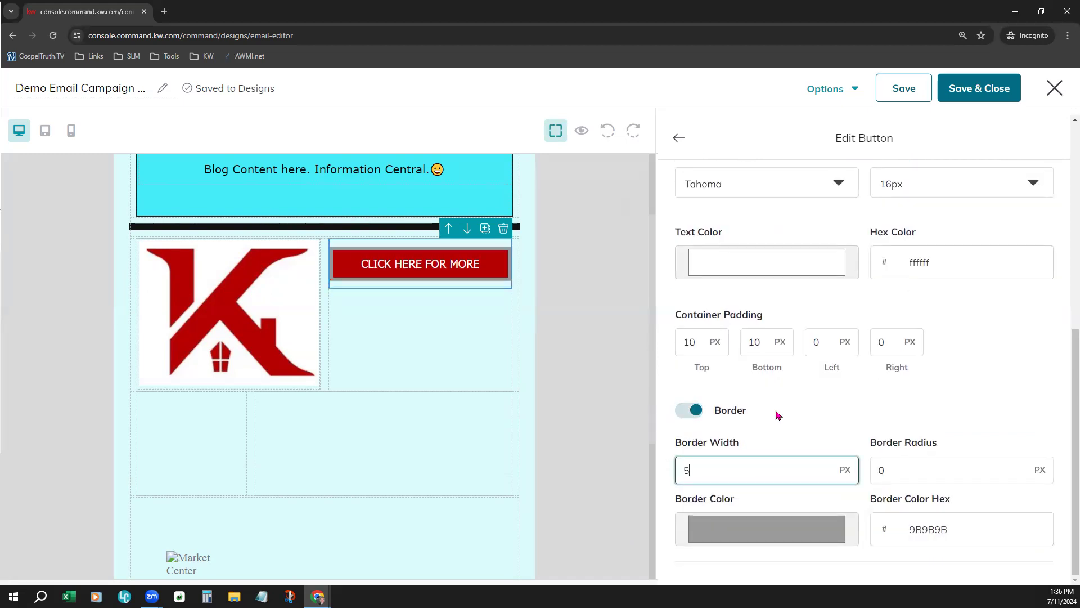
left_click(778, 415)
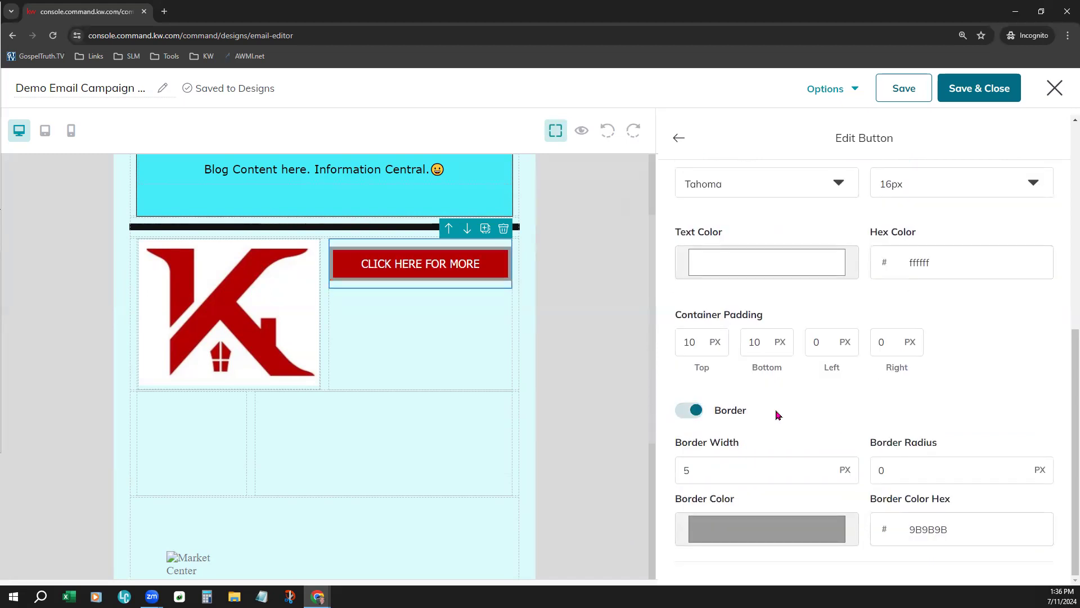
left_click(710, 539)
left_click(677, 427)
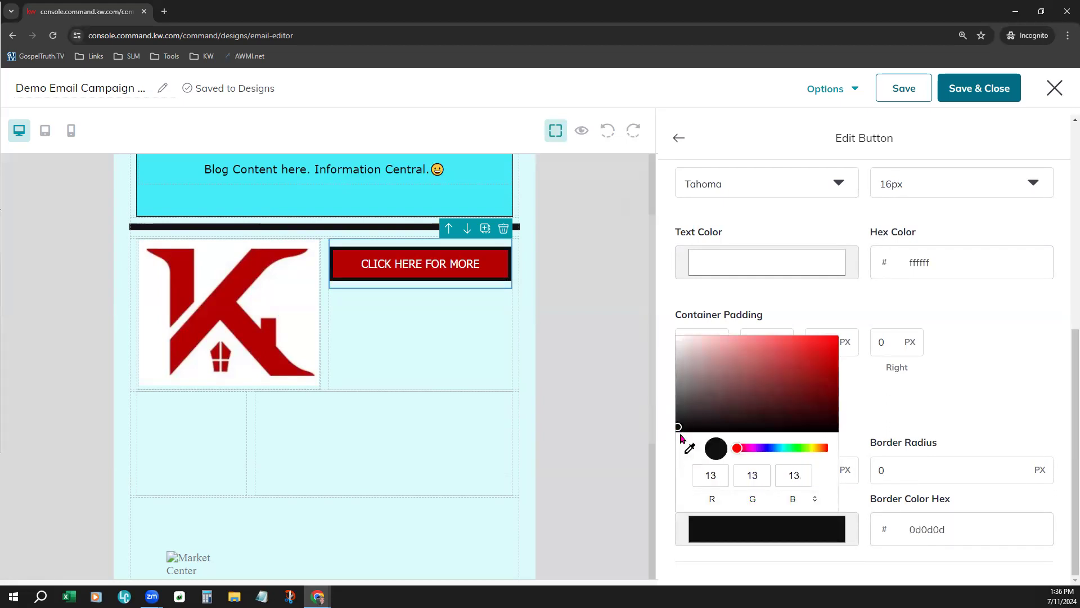
mouse_move(683, 436)
left_mouse_down()
mouse_move(681, 427)
mouse_move(677, 446)
left_mouse_up()
left_click(886, 417)
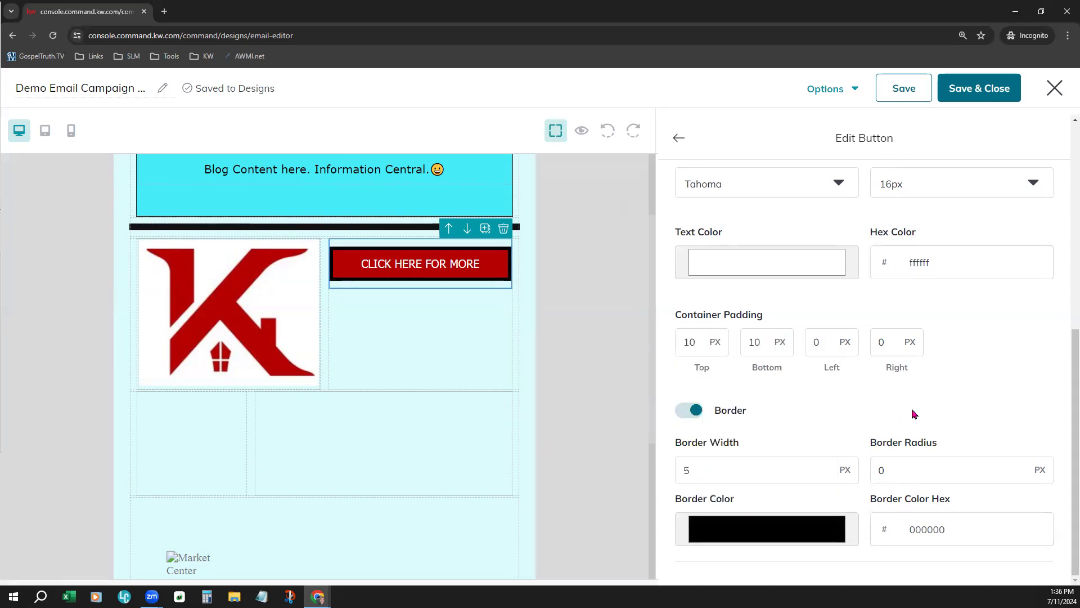
Reopen the CLICK HERE FOR MORE button's settings to review them, and return to the block library
left_click(486, 328)
left_click(459, 263)
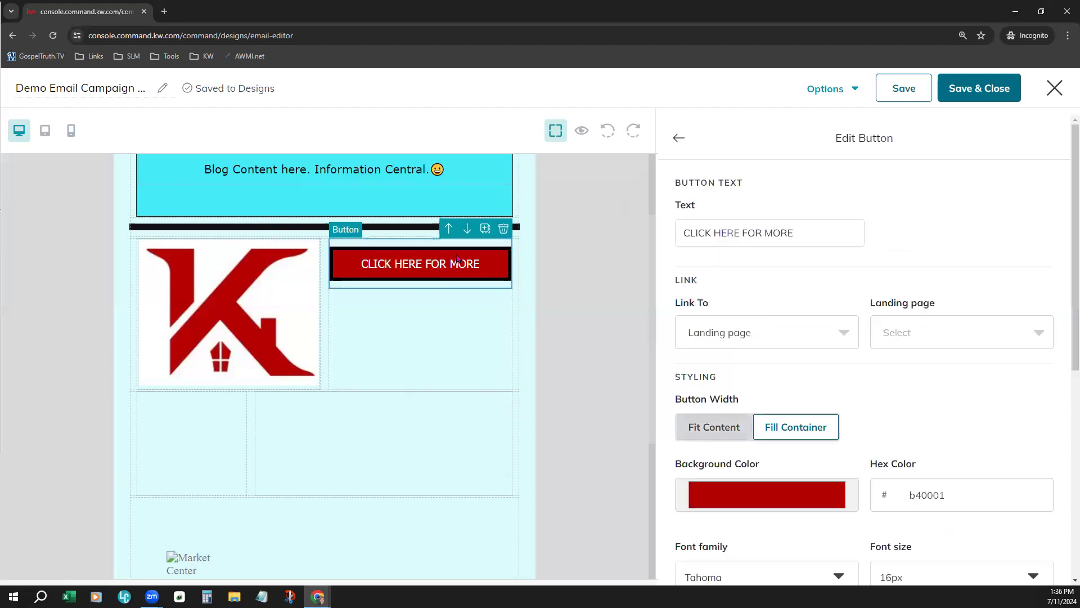
scroll(1001, 258, "down", 7)
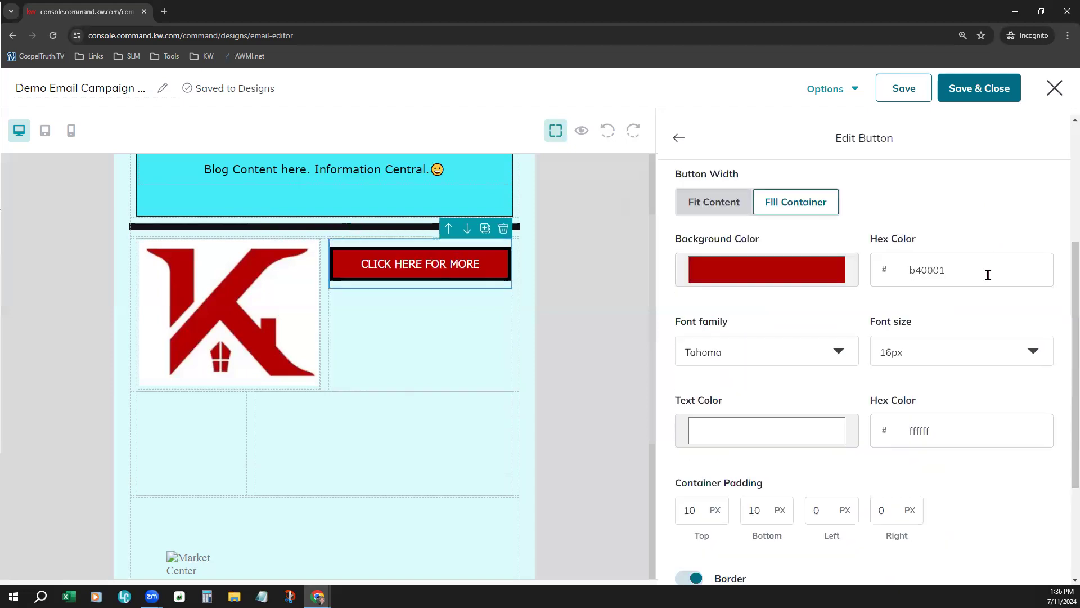
left_click(680, 138)
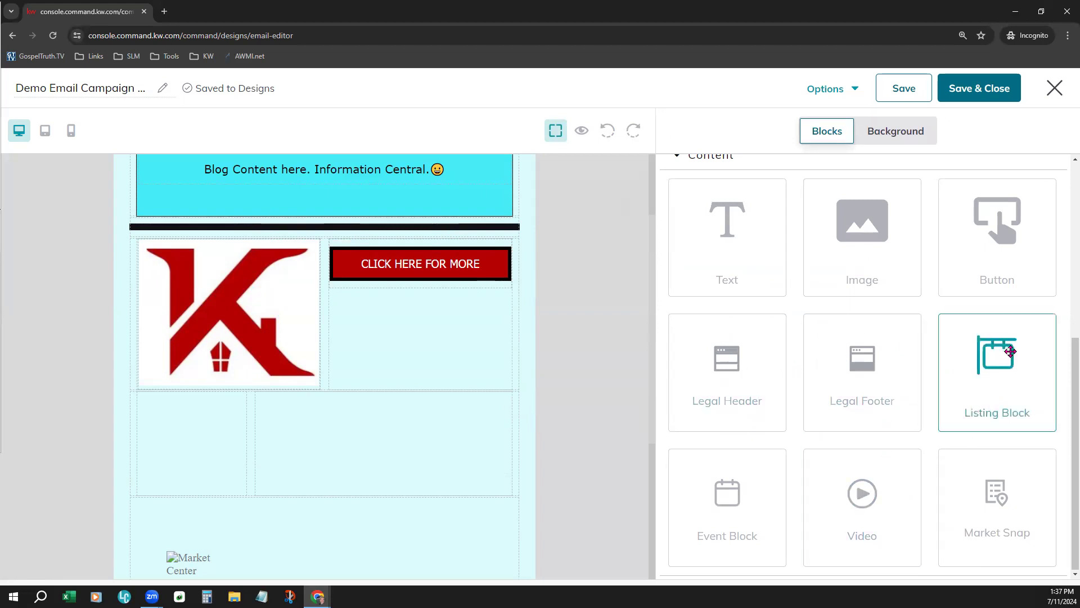
Add a 1 Column layout between the 3:7 columns and the legal footer, and place a Listing Block in it
left_click_drag(1010, 351, 483, 374)
scroll(483, 374, "up", 1)
scroll(780, 306, "up", 6)
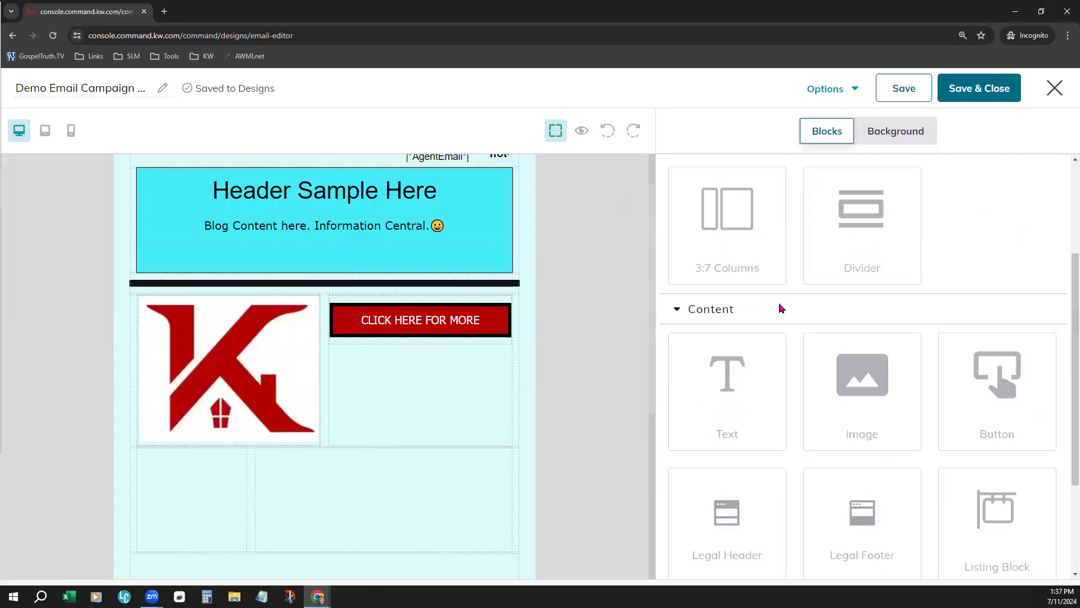
left_click_drag(749, 251, 271, 273)
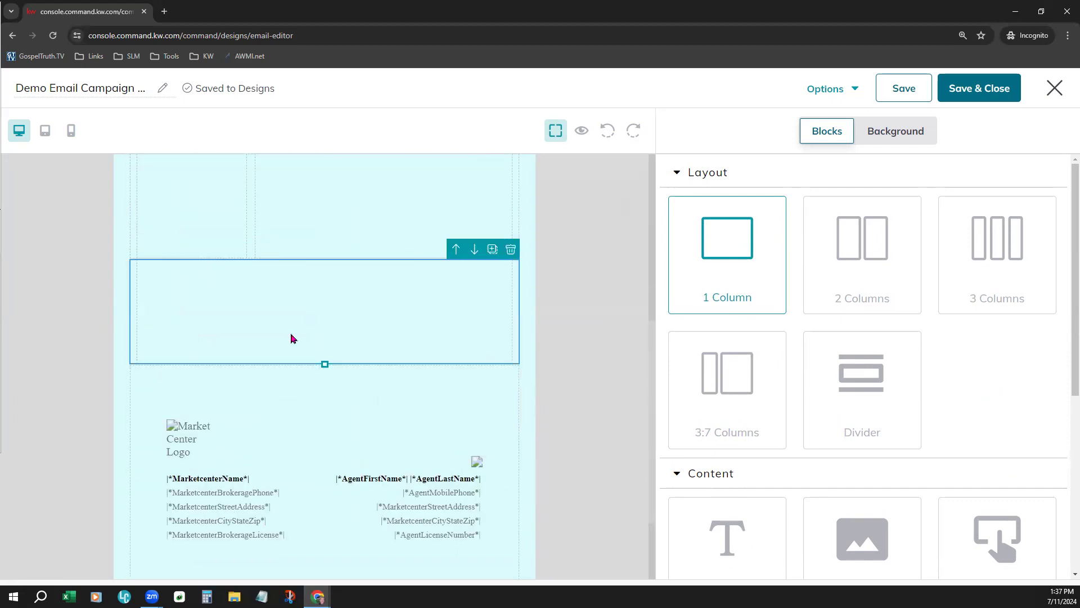
scroll(849, 328, "down", 5)
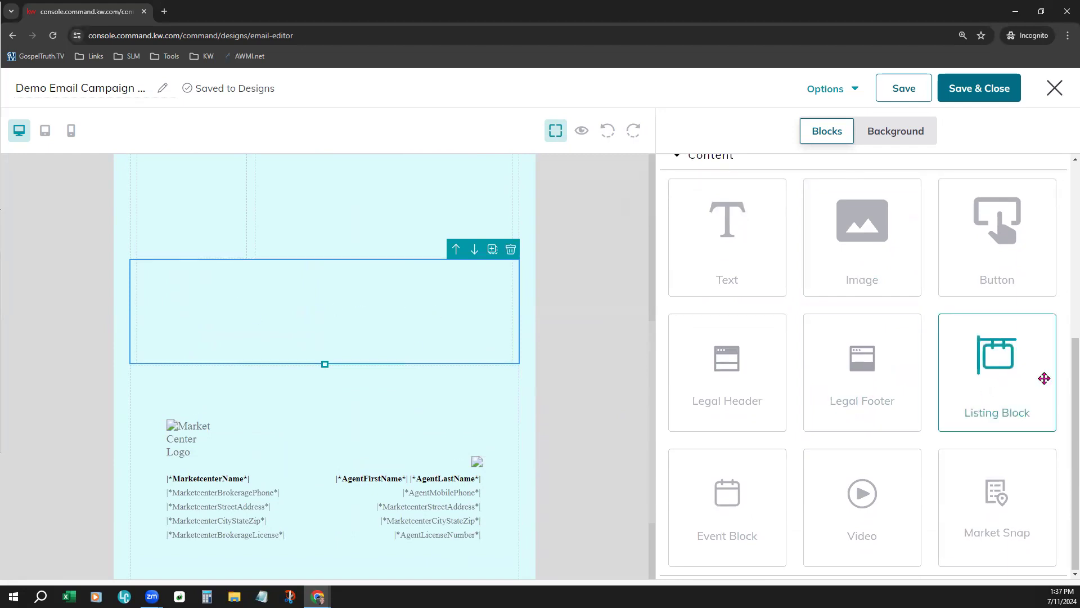
left_click_drag(1015, 376, 365, 307)
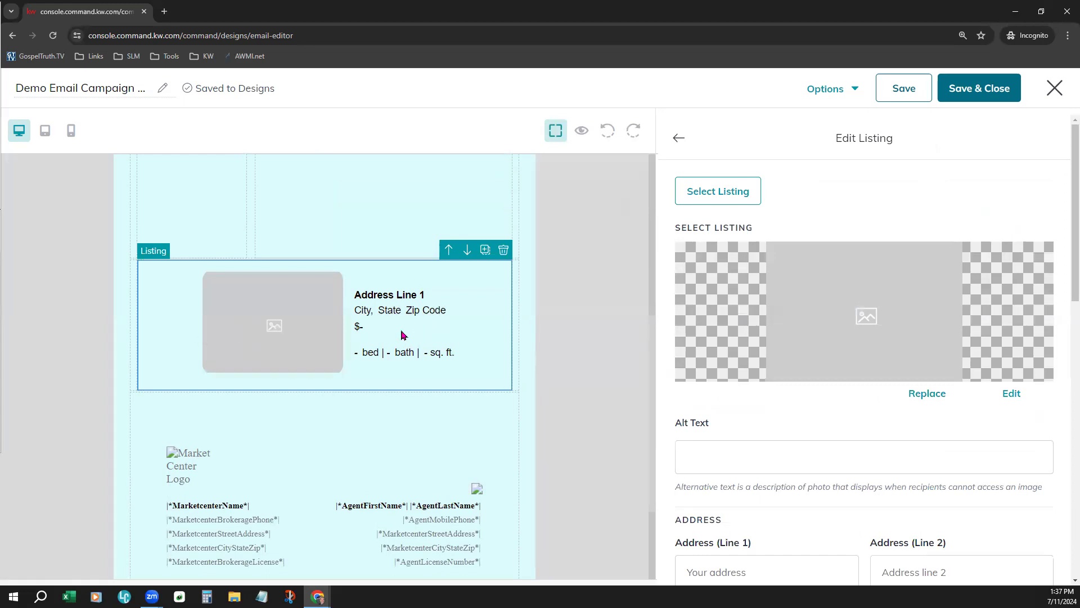
Start selecting a listing for the block and search All Listings by Address for the sample street address
left_click(721, 201)
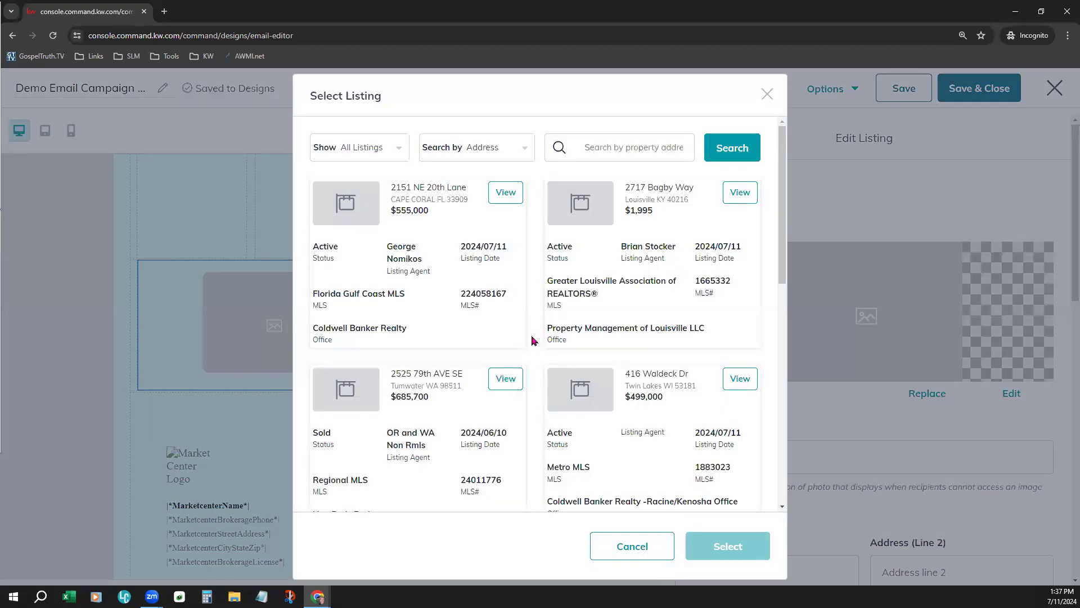
left_click(344, 159)
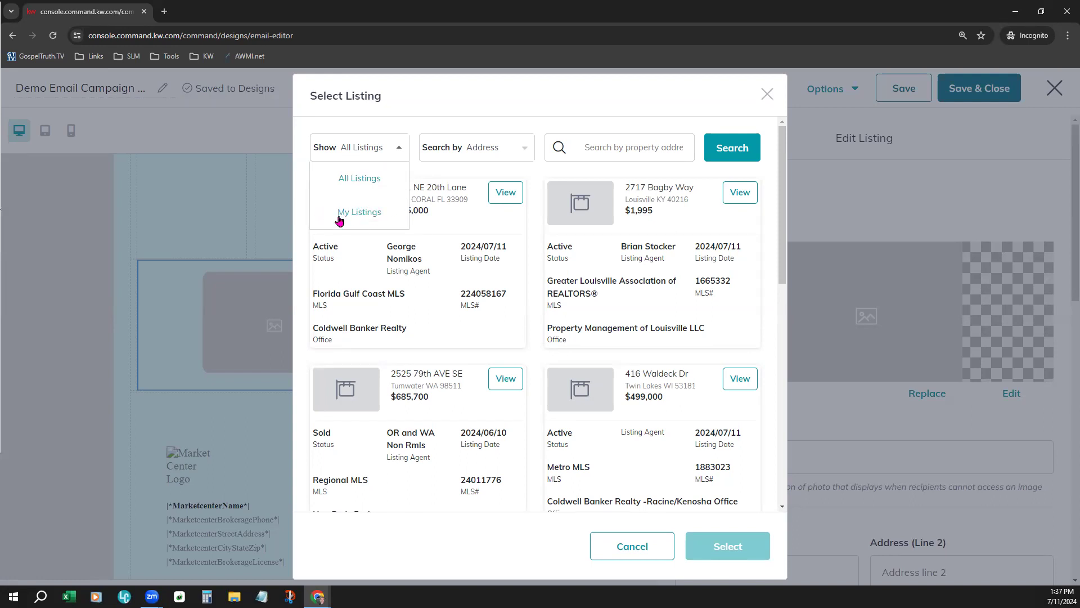
left_click(345, 181)
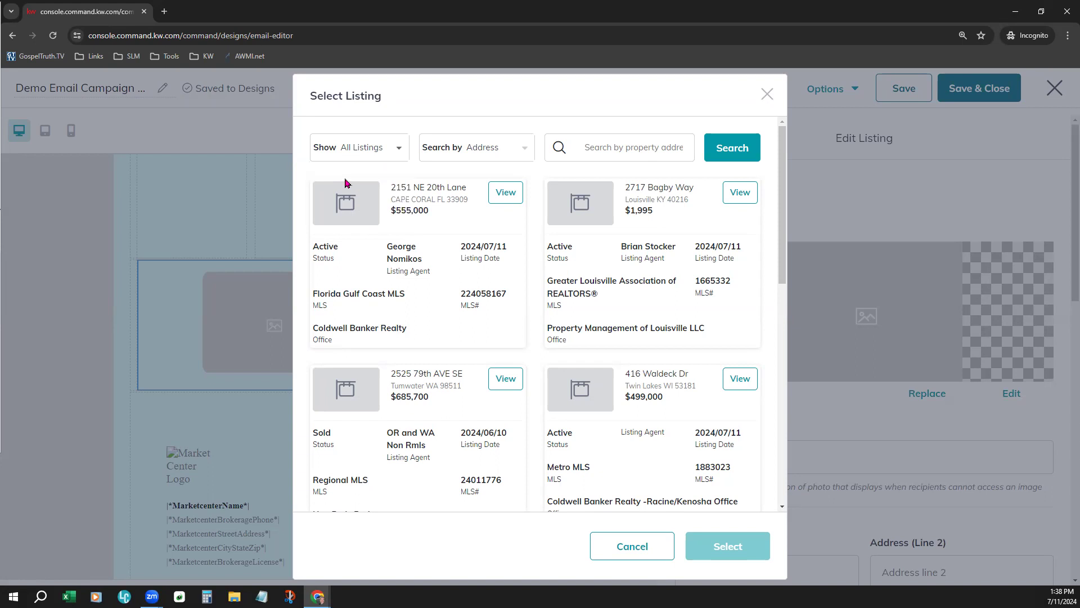
left_click(500, 150)
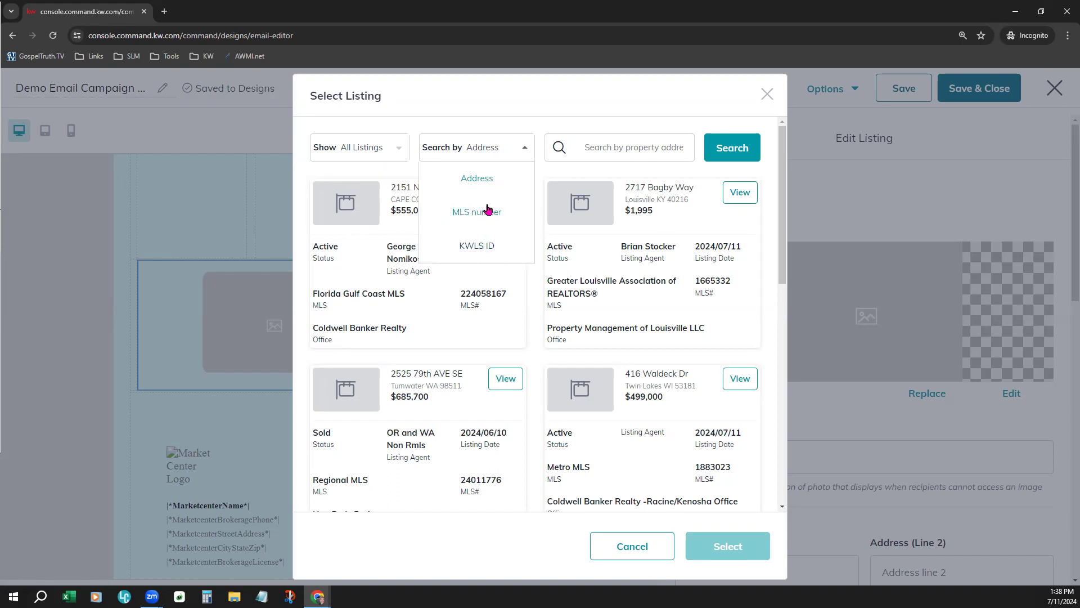
left_click(490, 178)
left_click(584, 146)
type("123 Main")
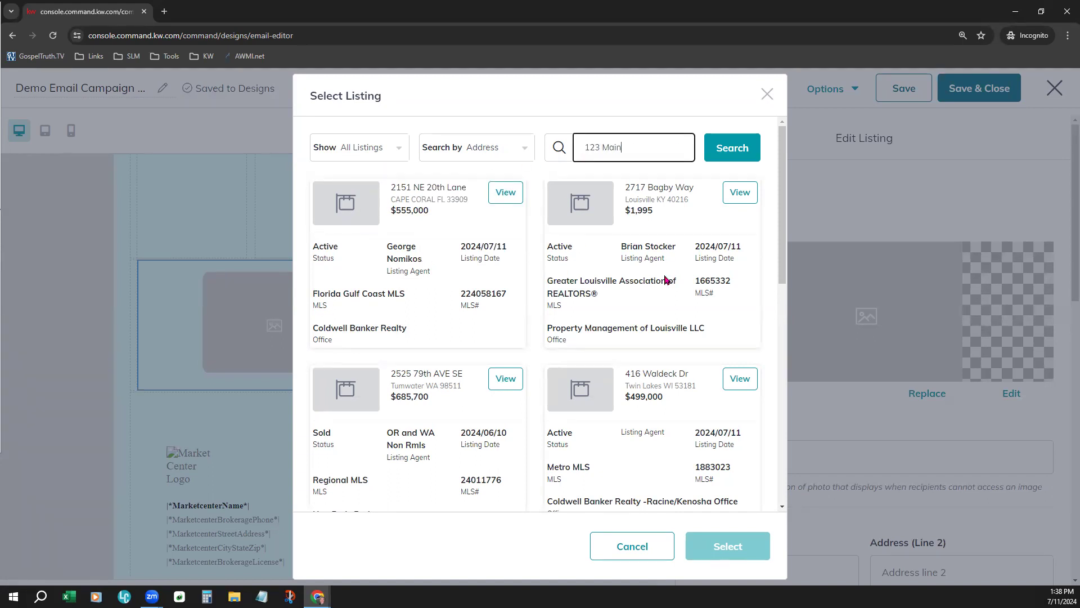
left_click(732, 147)
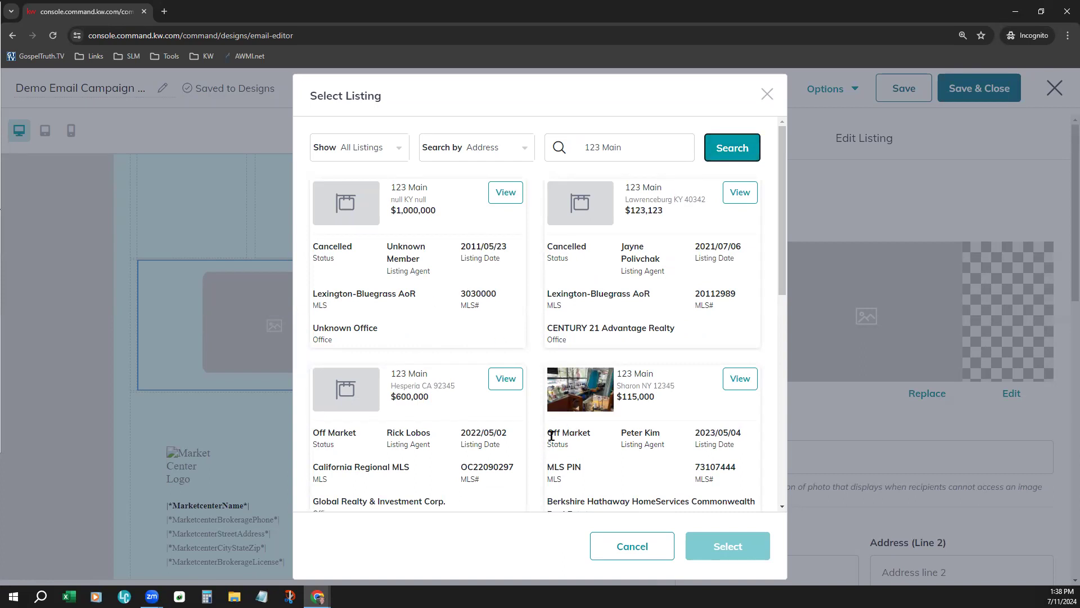
Find the sold $280,000 Arlington WI listing in the search results and examine its details and photo gallery
scroll(598, 407, "down", 6)
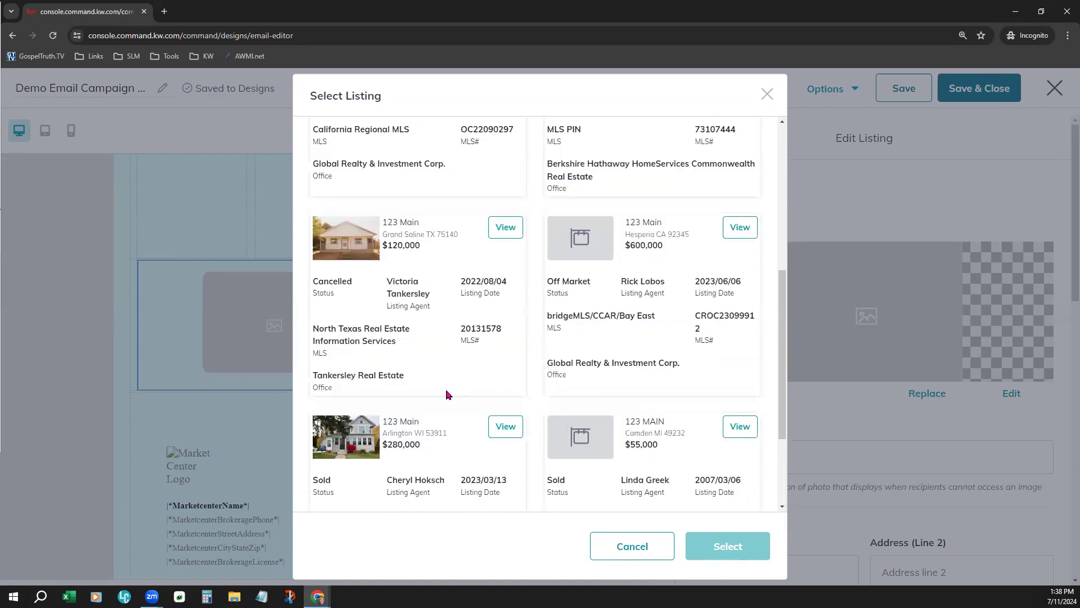
scroll(446, 394, "down", 3)
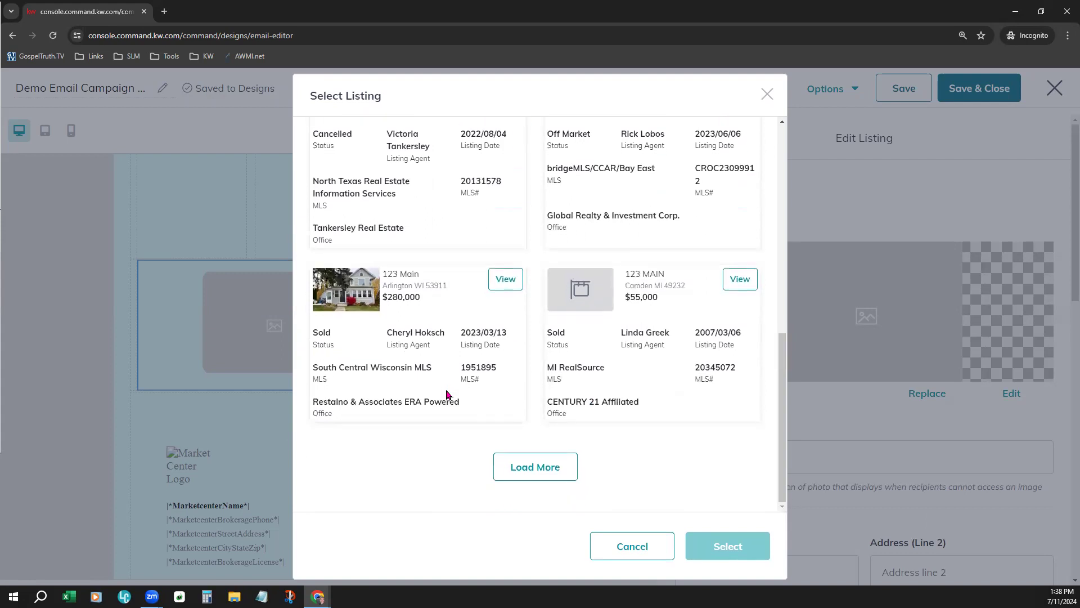
left_click(506, 282)
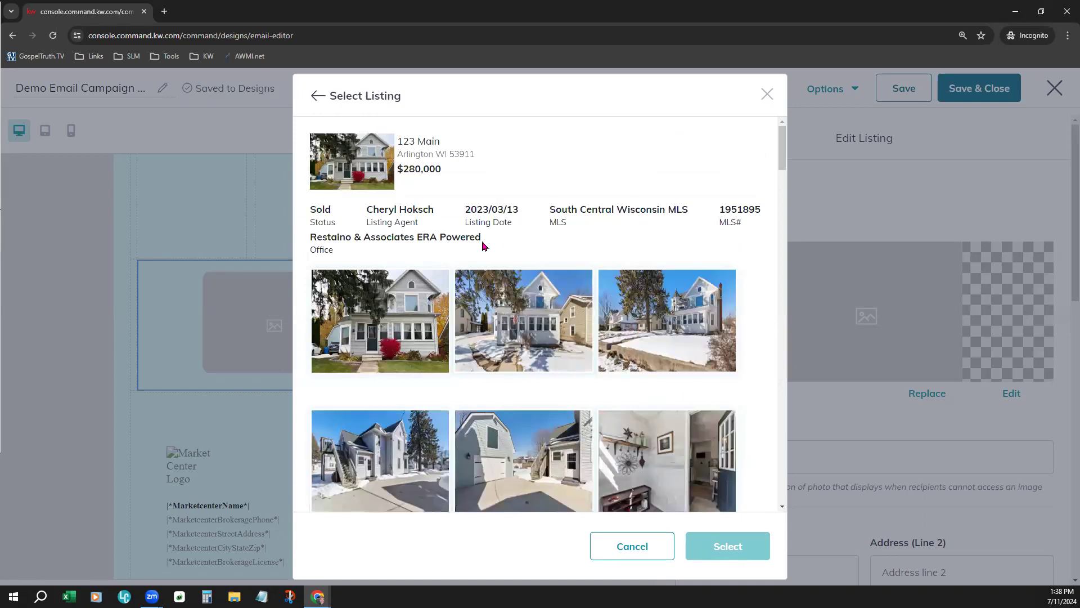
scroll(764, 320, "down", 15)
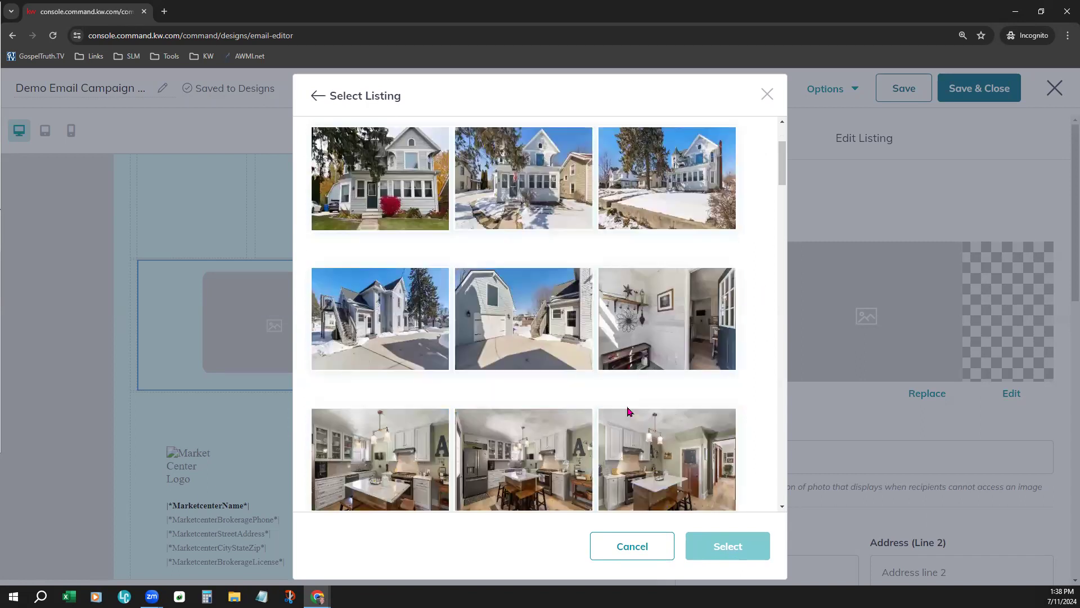
scroll(786, 225, "down", 5)
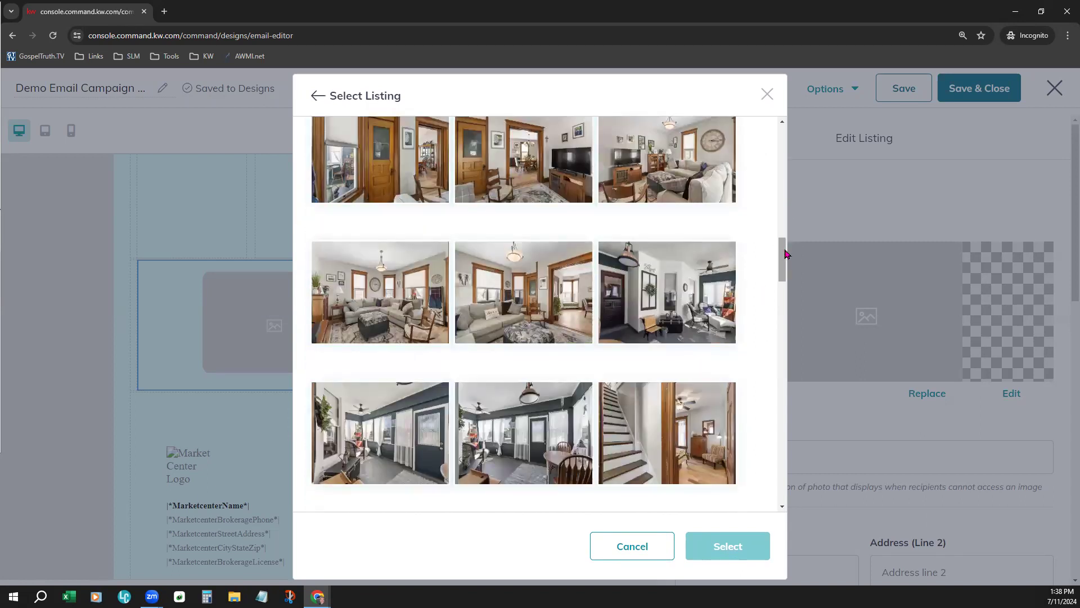
scroll(785, 270, "down", 1)
scroll(783, 483, "down", 5)
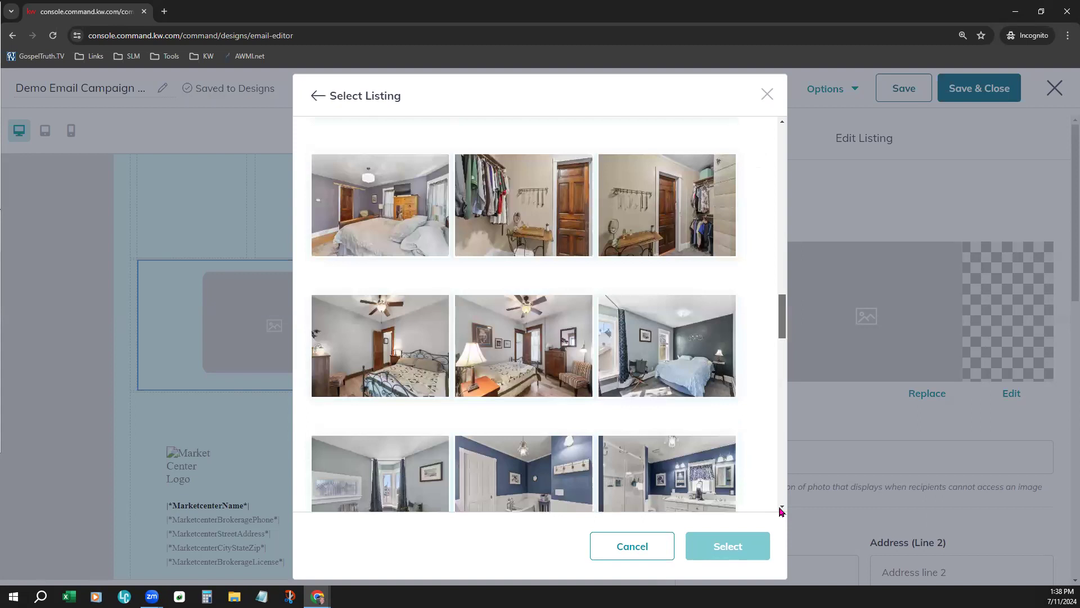
scroll(781, 506, "down", 10)
scroll(779, 489, "up", 4)
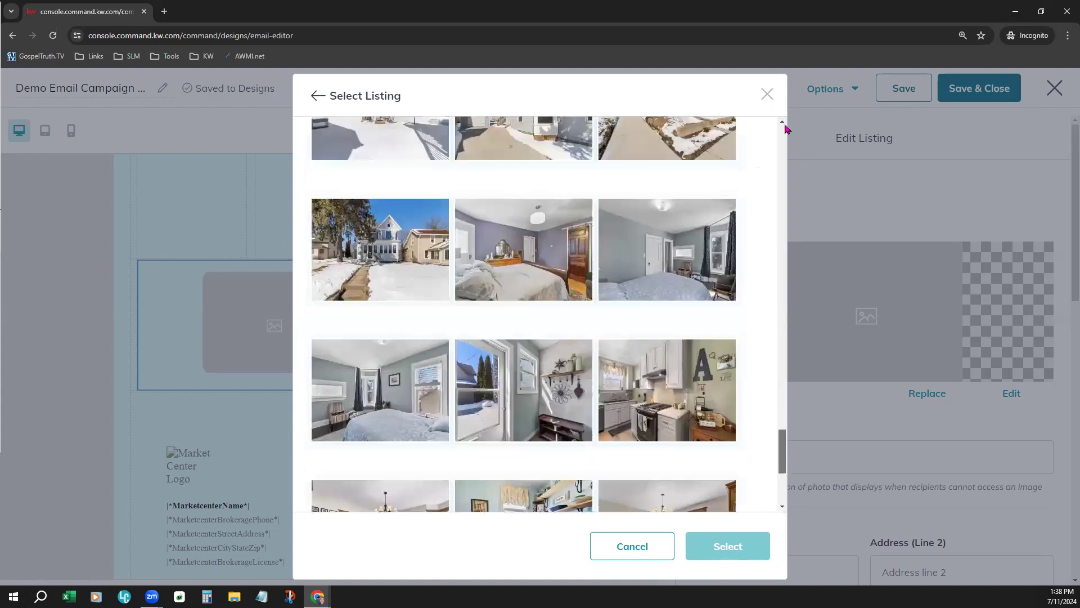
Choose the first exterior photo, with the red bush in front of the house, and insert the listing into the block
scroll(782, 129, "up", 15)
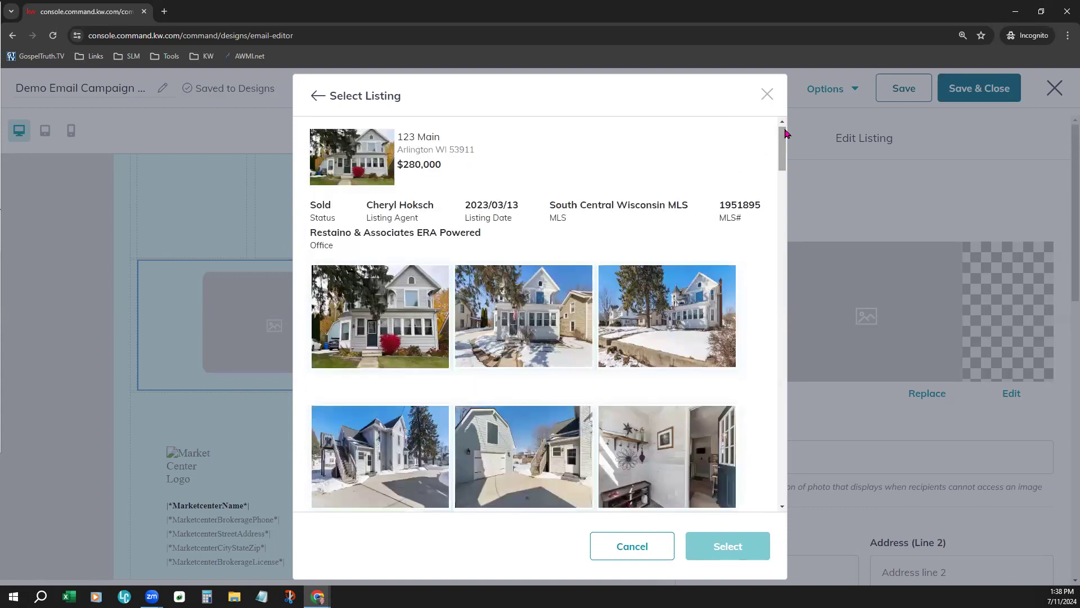
left_click(411, 354)
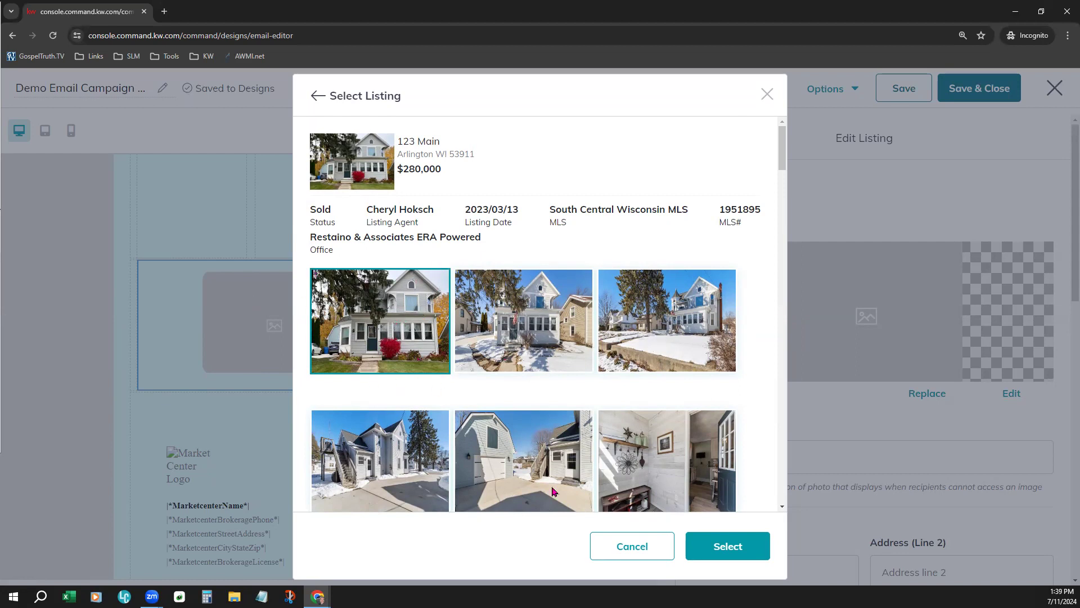
left_click(731, 545)
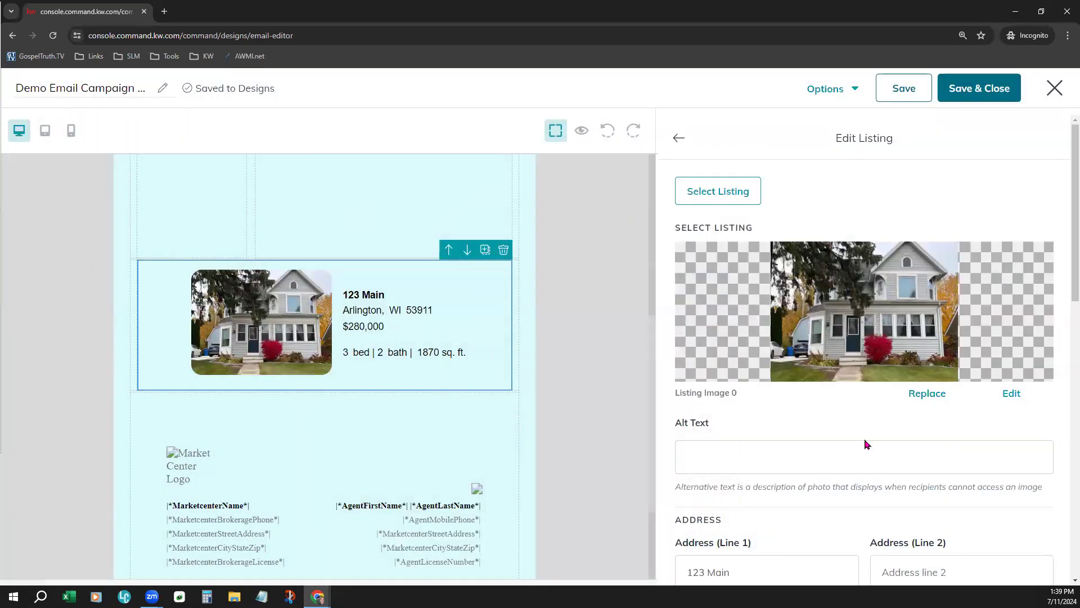
Set the listing image's alt text to "Listing Front Image"
left_click(706, 459)
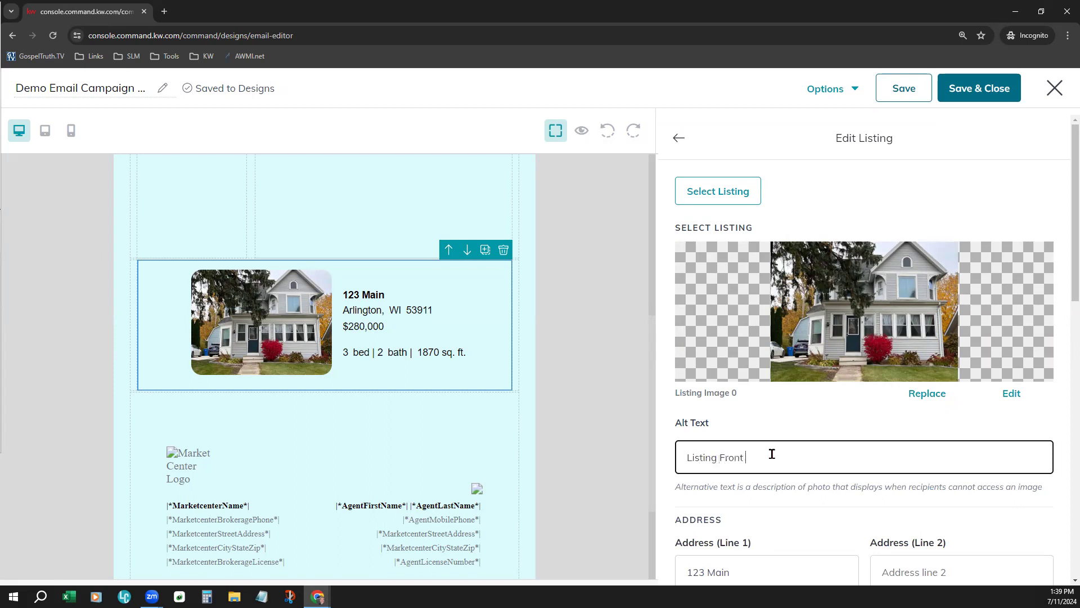
type("age")
left_click(796, 410)
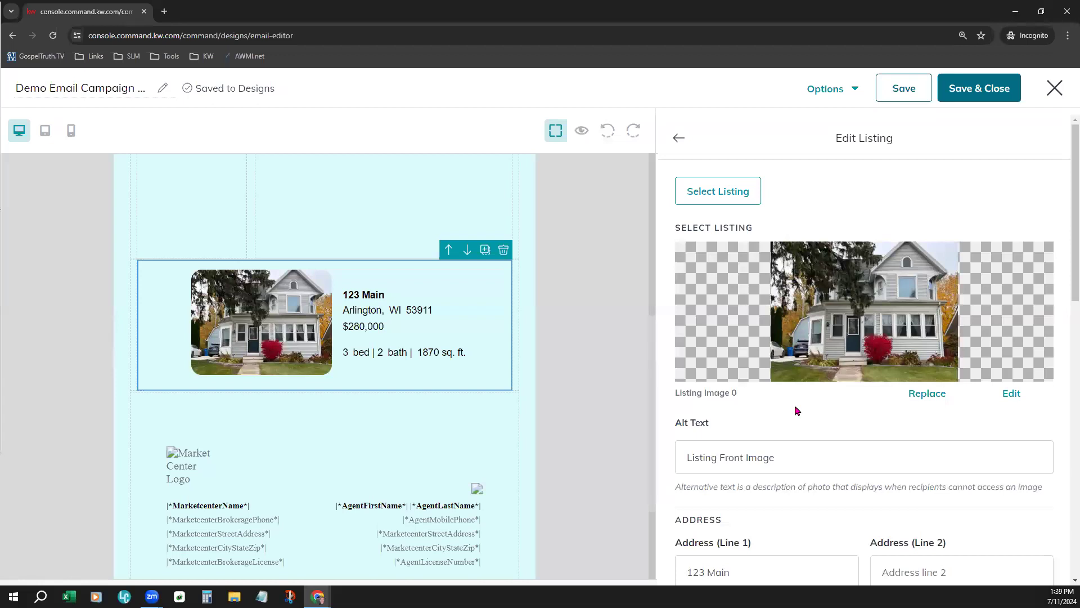
Examine the listing's address and feature fields, including price, beds, baths, square footage, zip code, state and city
scroll(876, 422, "down", 5)
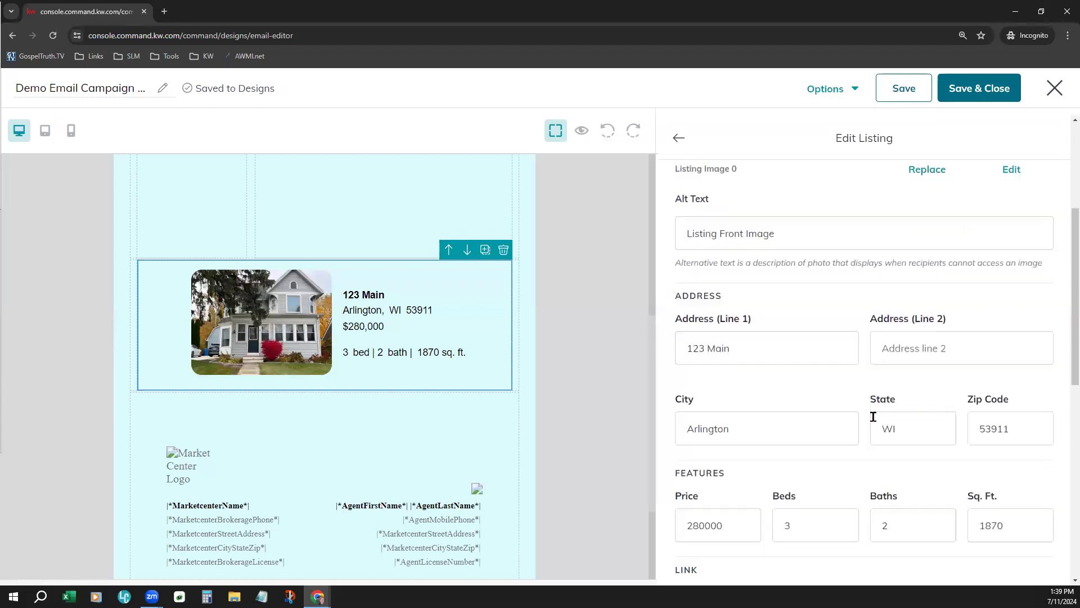
scroll(876, 421, "down", 1)
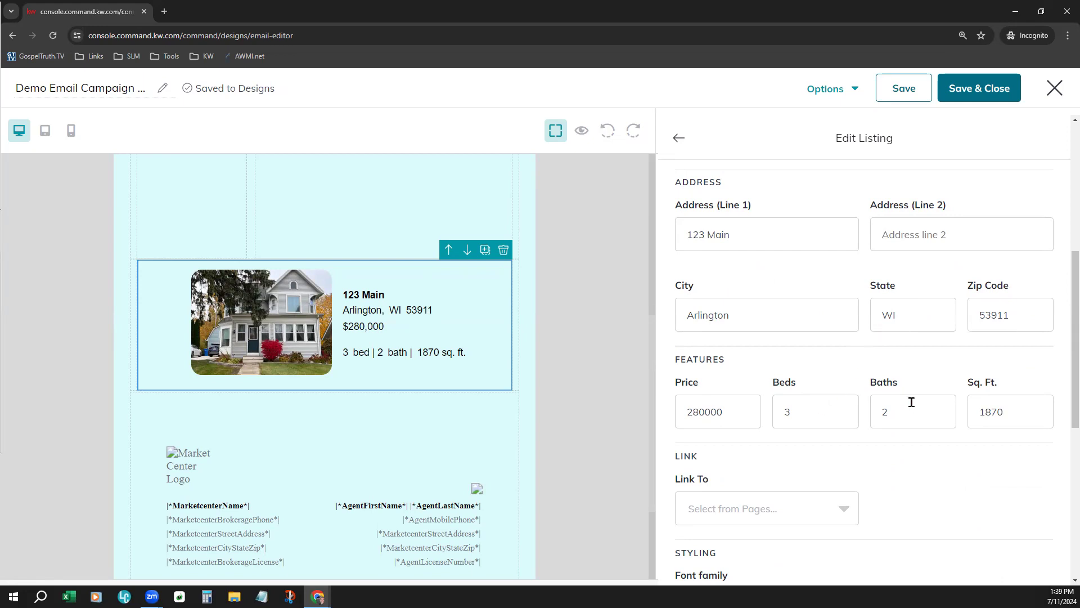
scroll(912, 401, "down", 1)
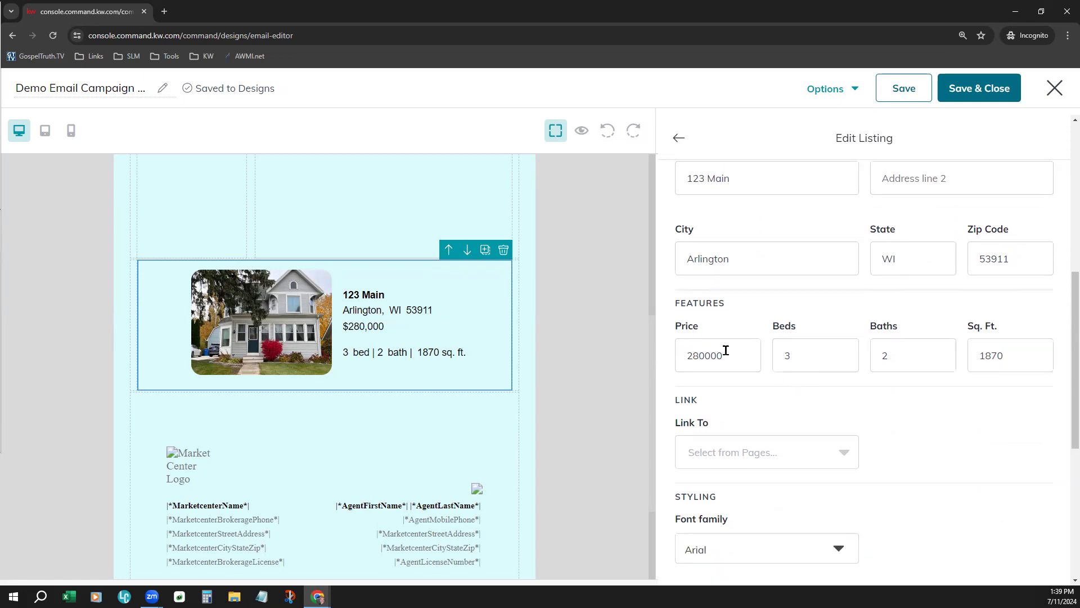
left_click_drag(726, 350, 682, 354)
left_click(833, 395)
left_click(1001, 265)
left_click(897, 262)
left_click(796, 260)
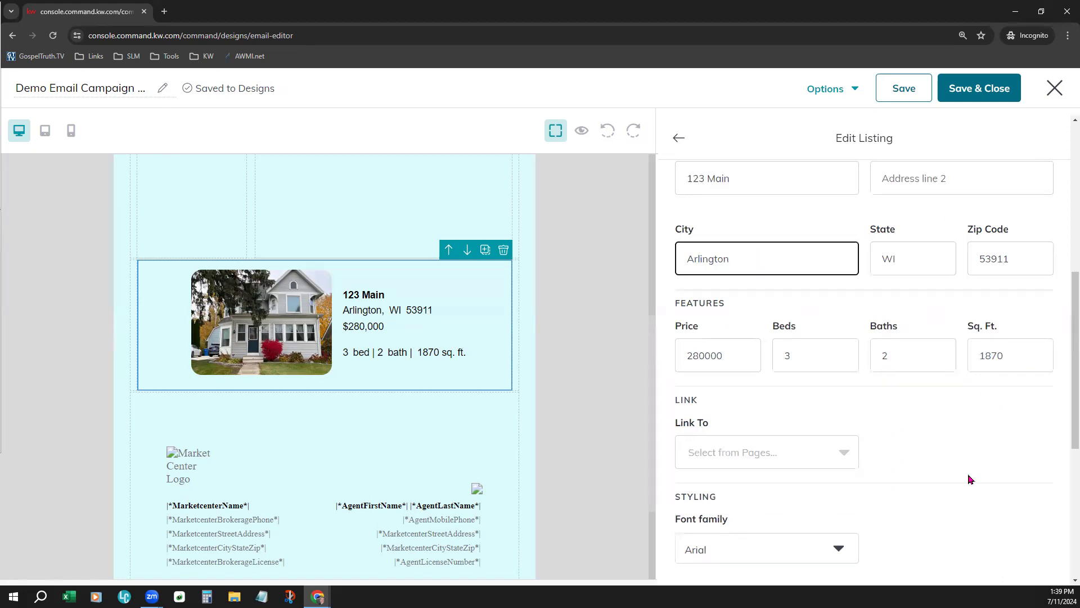
Set the listing's link type to Landing page and look through the available landing pages
scroll(967, 477, "down", 3)
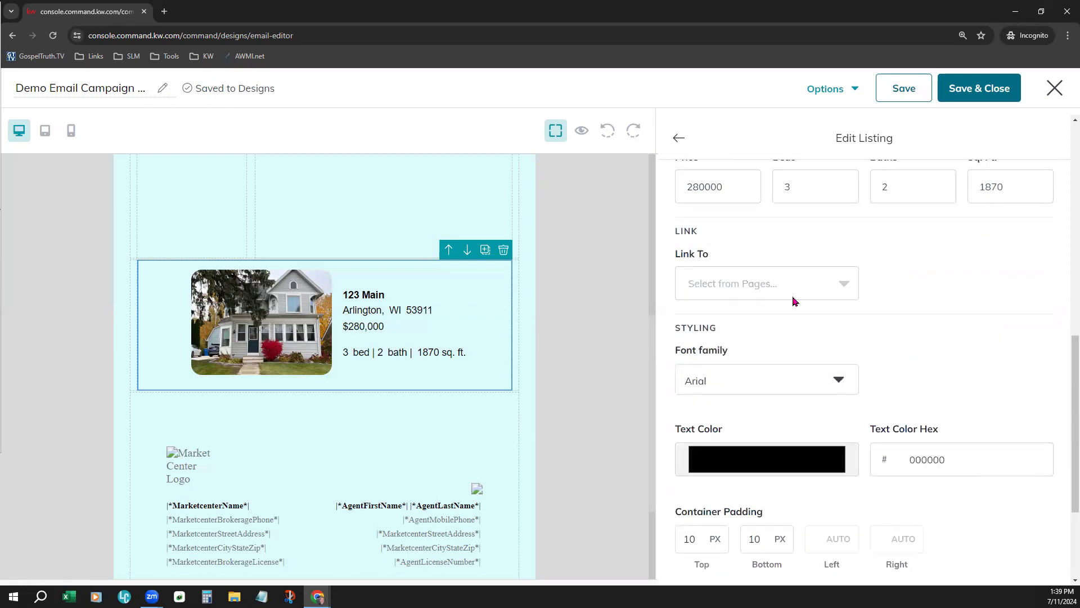
left_click(738, 295)
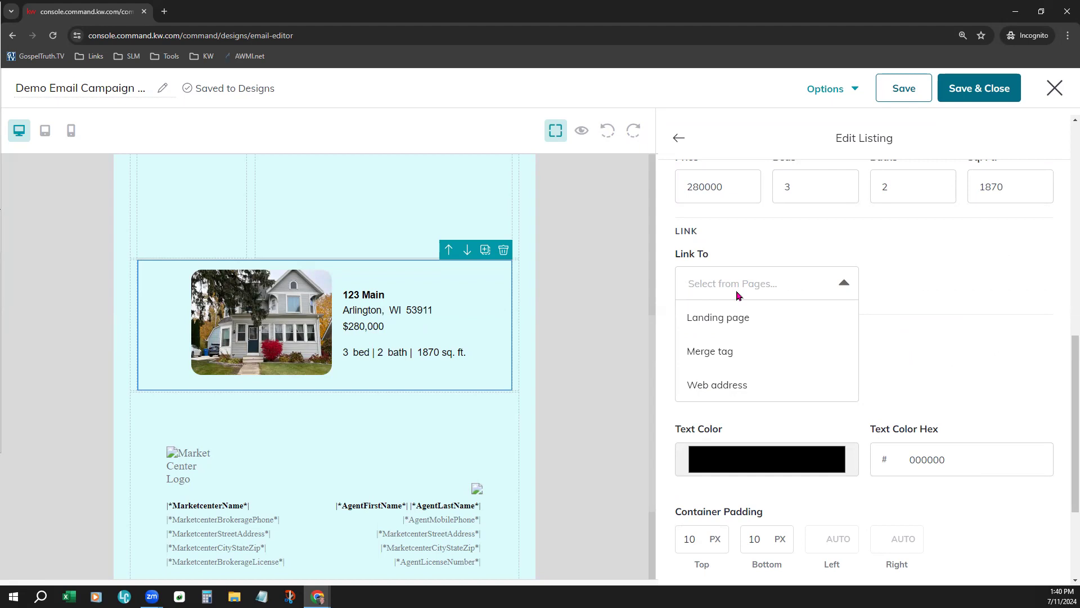
left_click(724, 329)
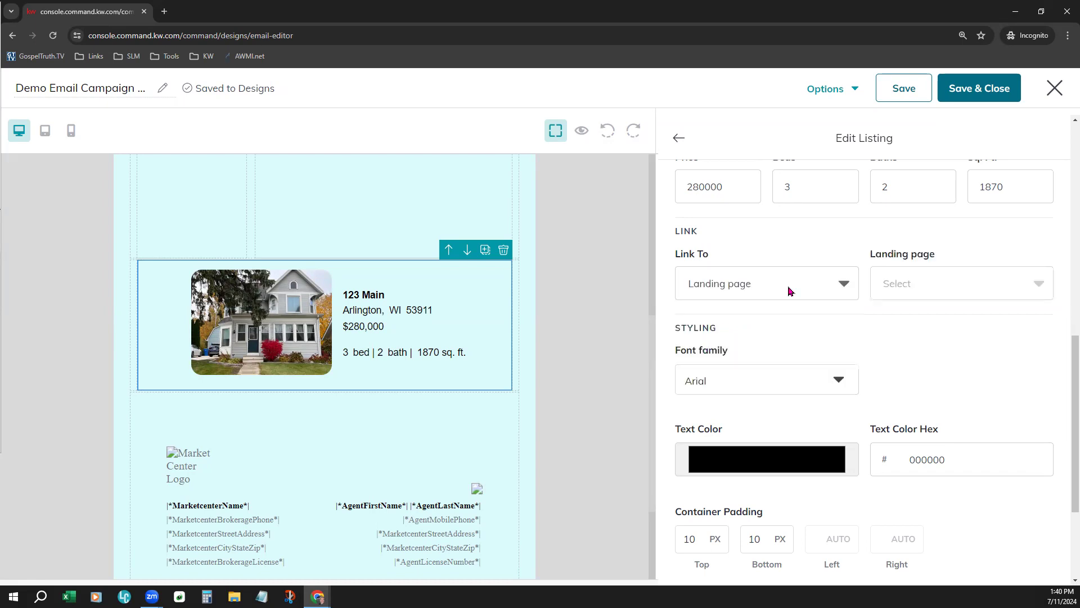
left_click(947, 290)
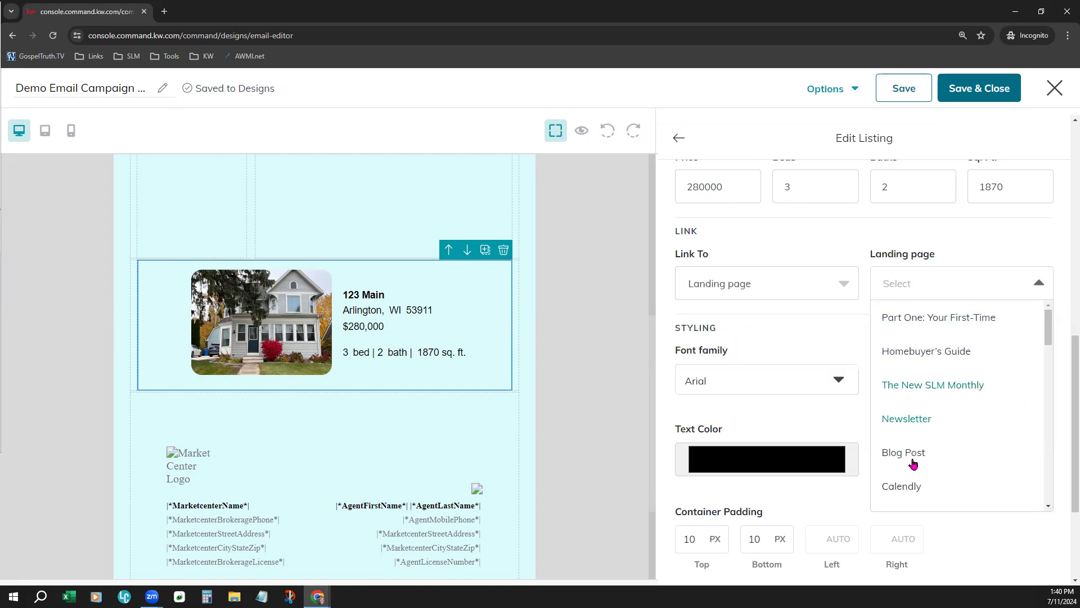
Link the listing to the |*AgentConsumerApp*| merge tag
left_click(791, 297)
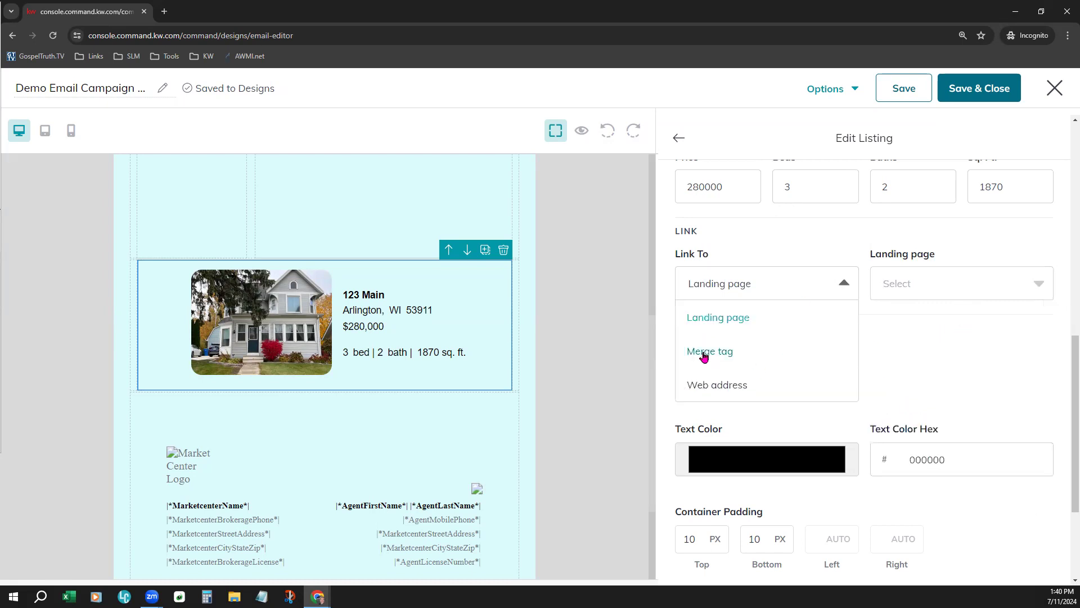
left_click(746, 357)
left_click(919, 278)
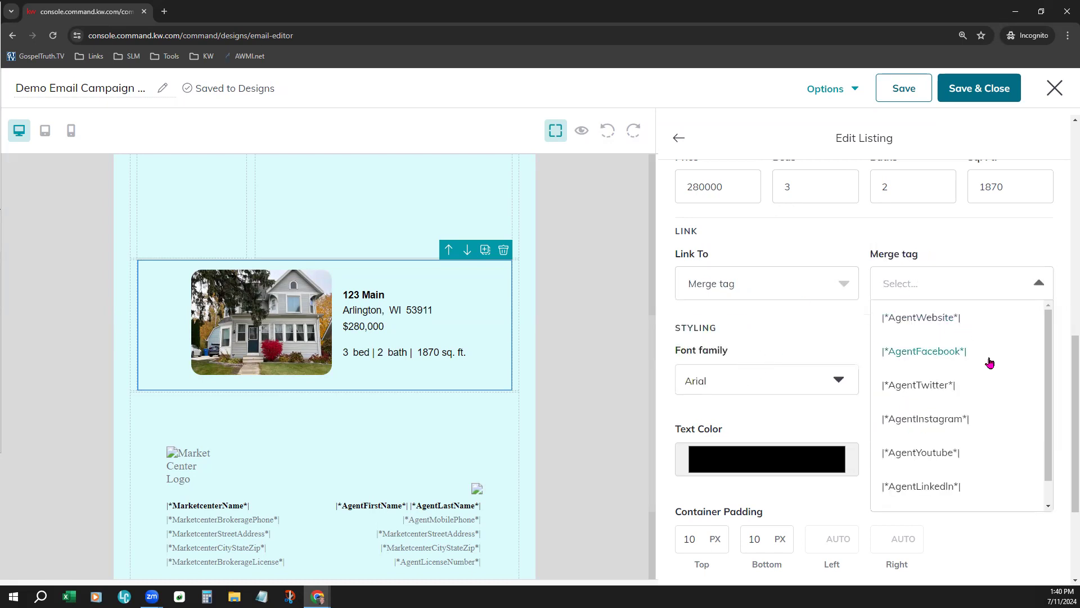
scroll(968, 470, "down", 1)
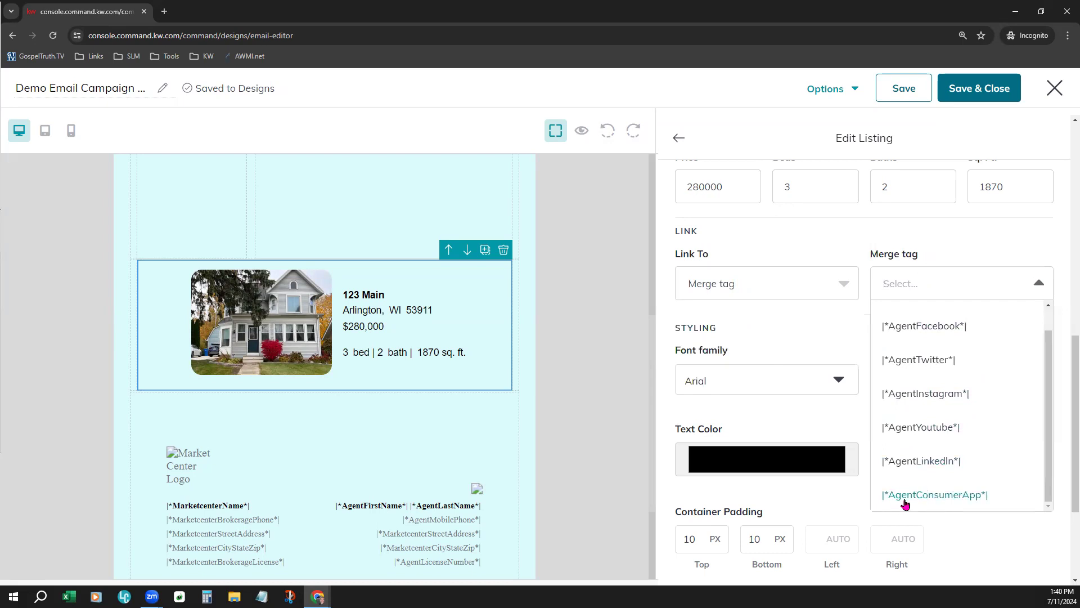
left_click(940, 498)
Switch the listing's link type to Web address and start editing the URL
left_click(792, 294)
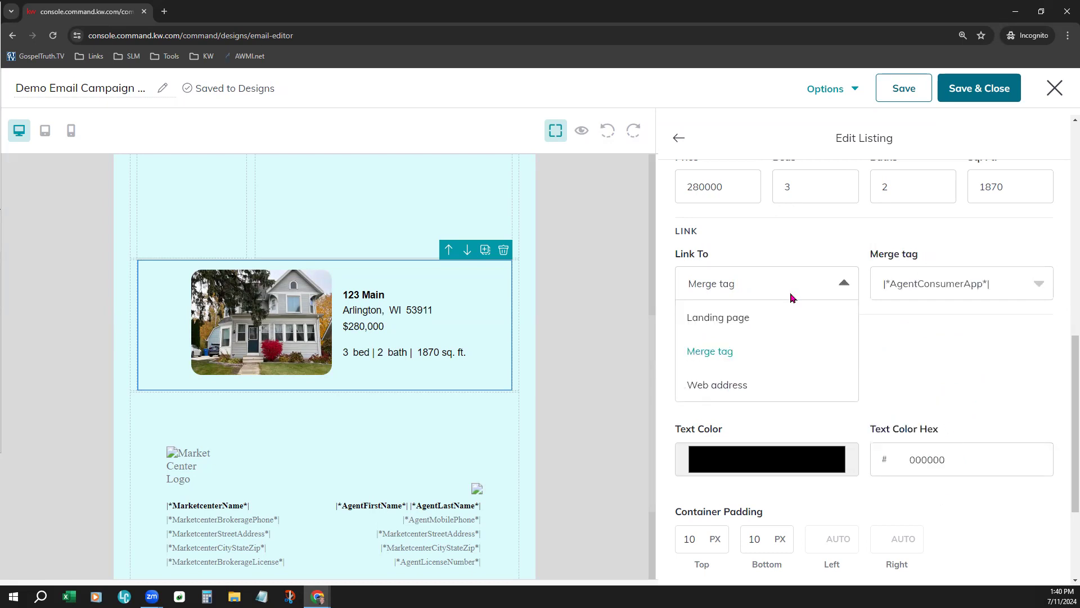
left_click(718, 387)
left_click(920, 282)
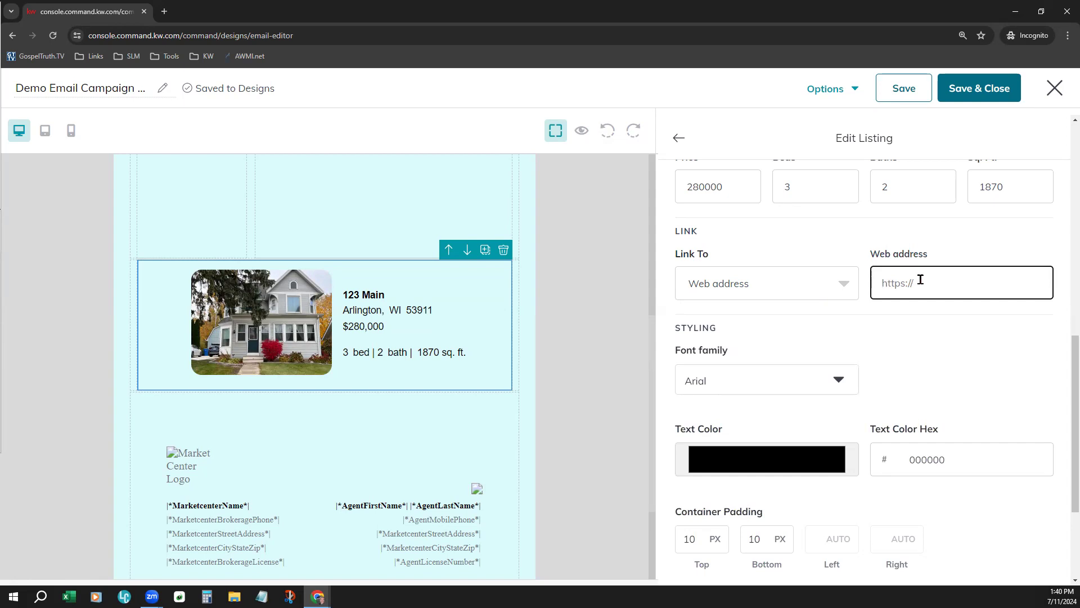
Link the listing to the landing page "Part One: Your First-Time Homebuyer's Guide"
left_click(832, 287)
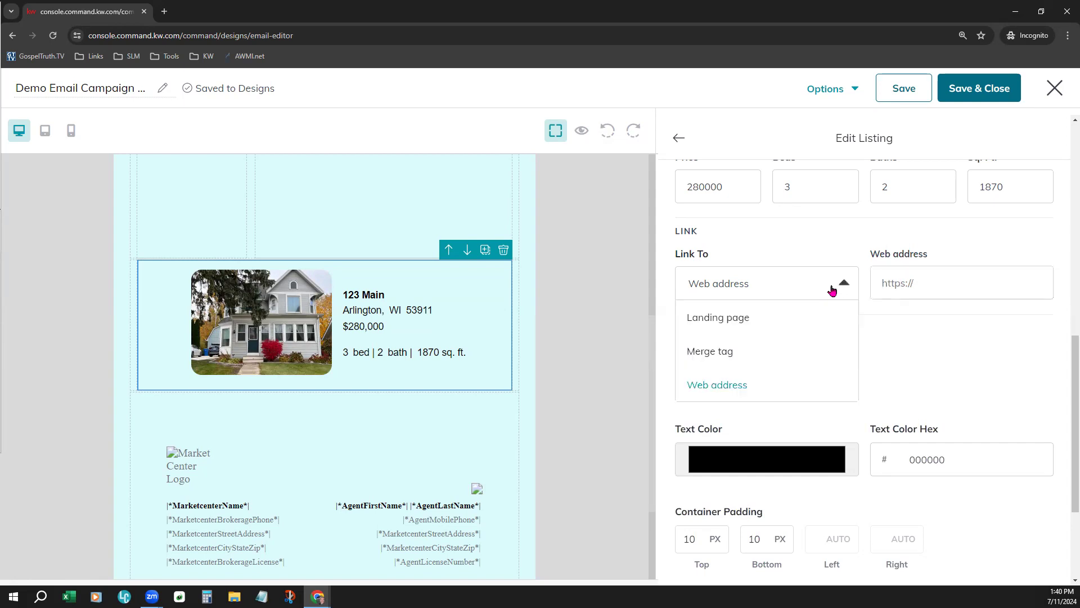
left_click(796, 313)
left_click(942, 296)
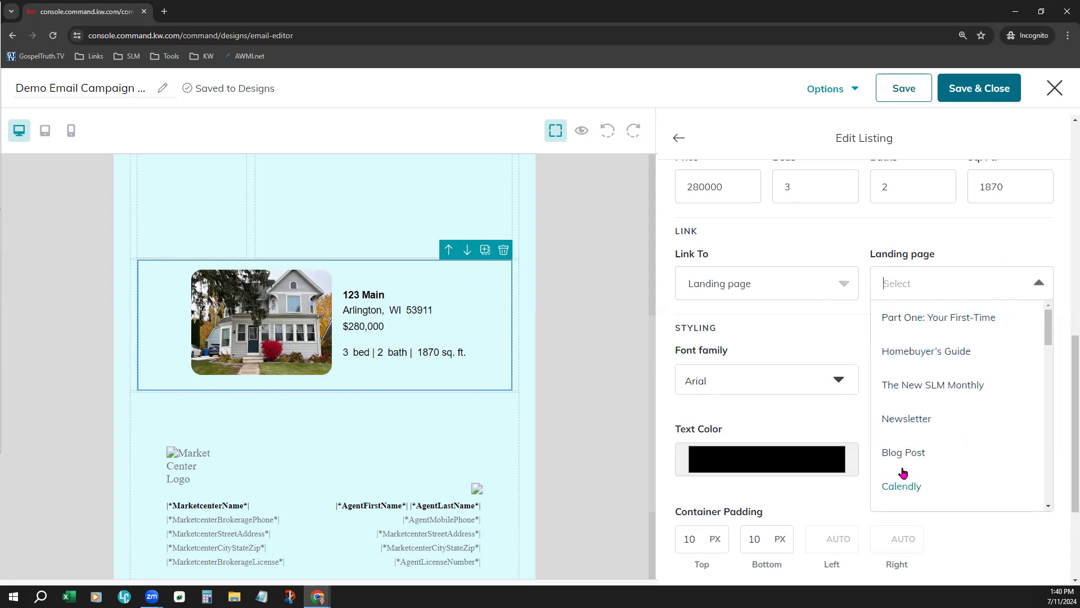
left_click(917, 354)
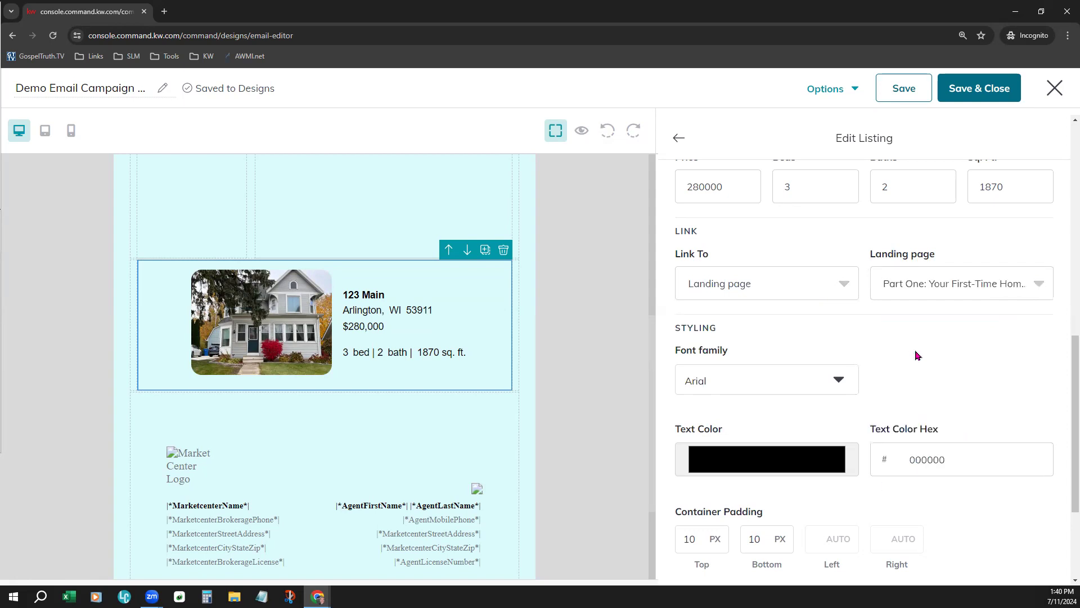
left_click(940, 286)
left_click(928, 352)
Set the listing text's font family to Georgia
scroll(894, 374, "down", 3)
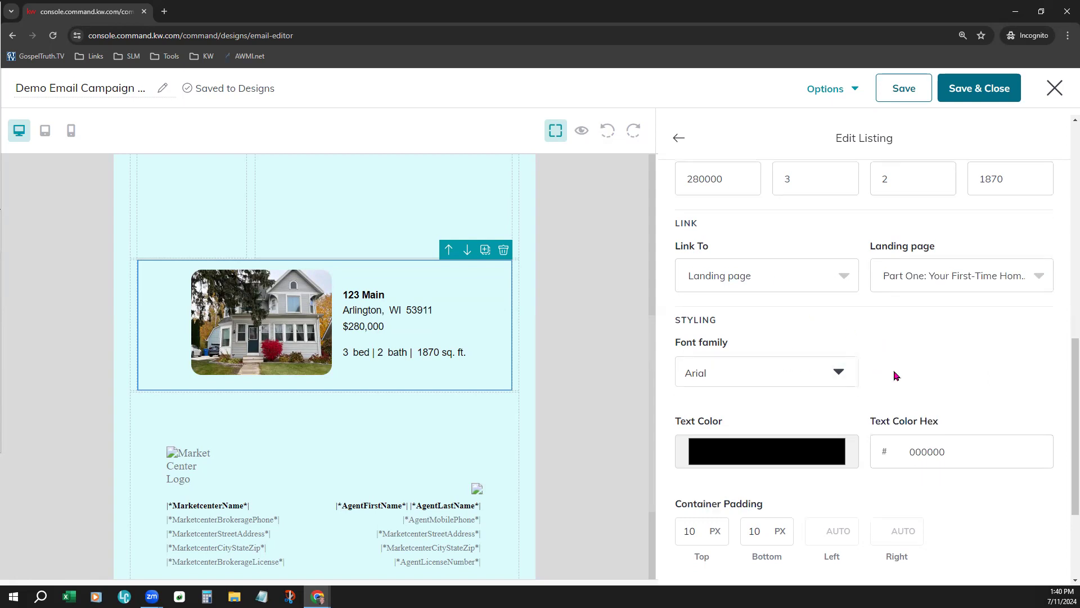
scroll(897, 355, "up", 1)
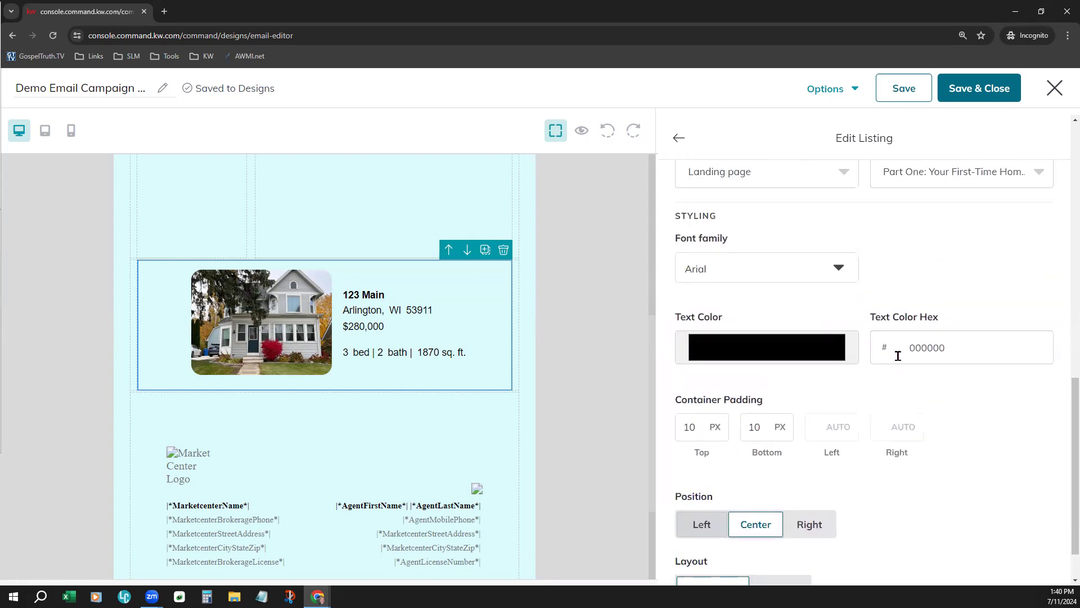
left_click(740, 268)
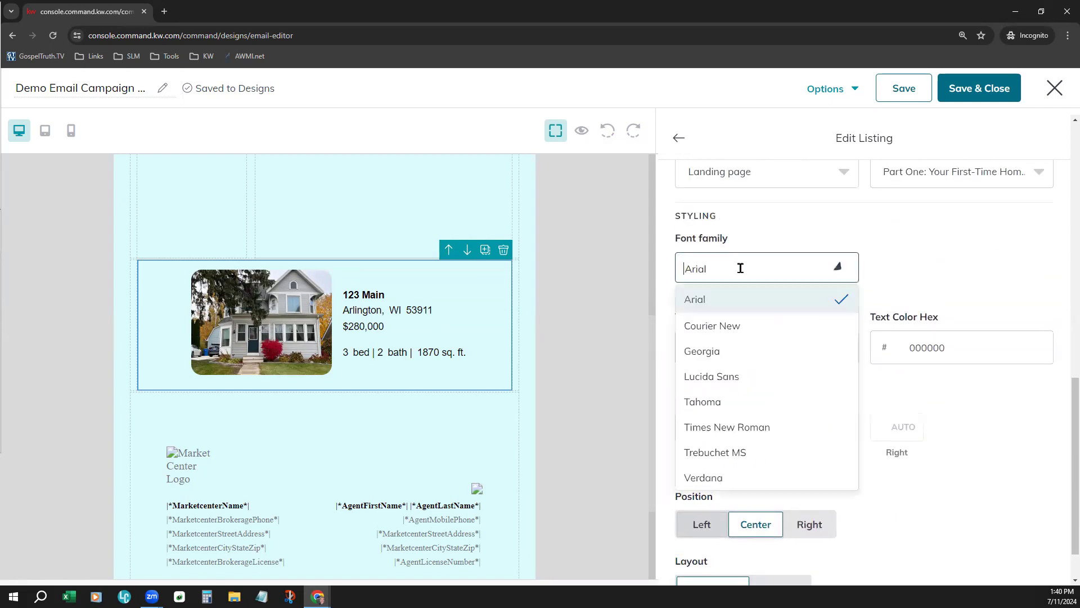
left_click(756, 355)
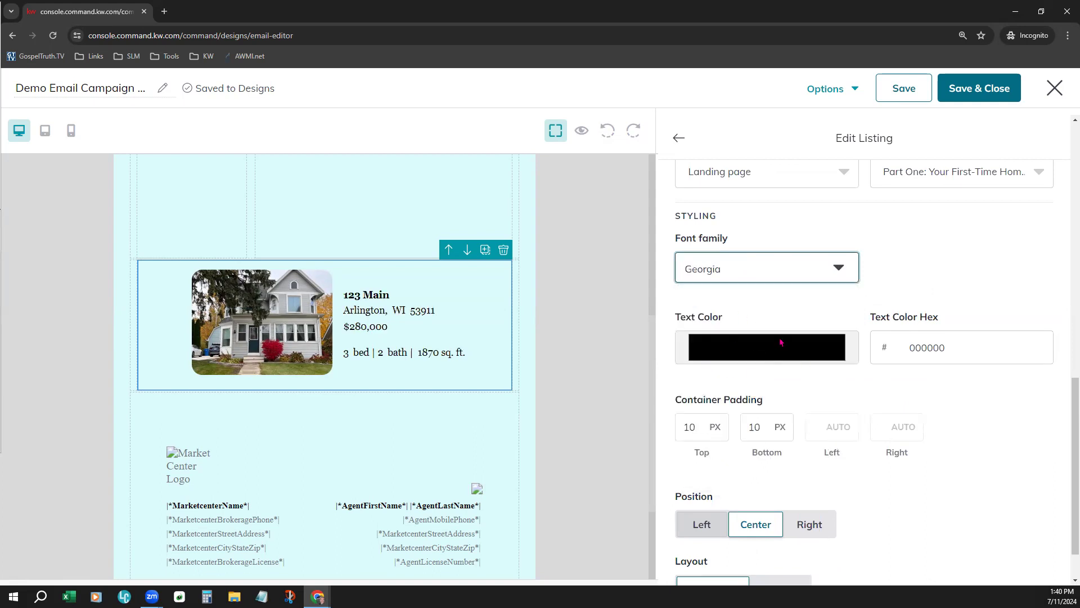
Sample the gray c3c3c3 beside the email canvas as the listing's text color
left_click(765, 340)
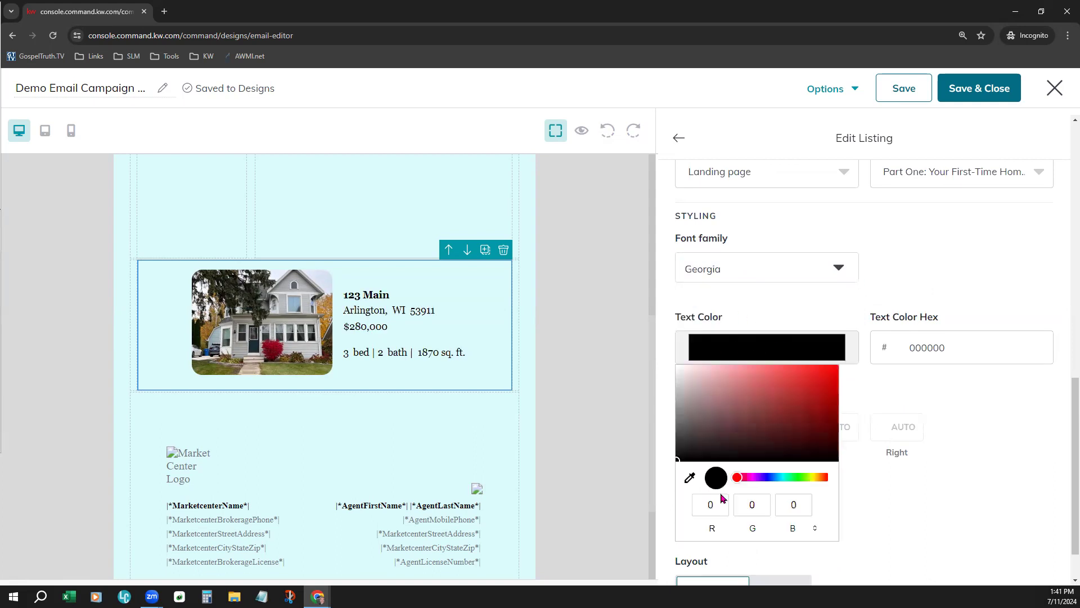
left_click(689, 477)
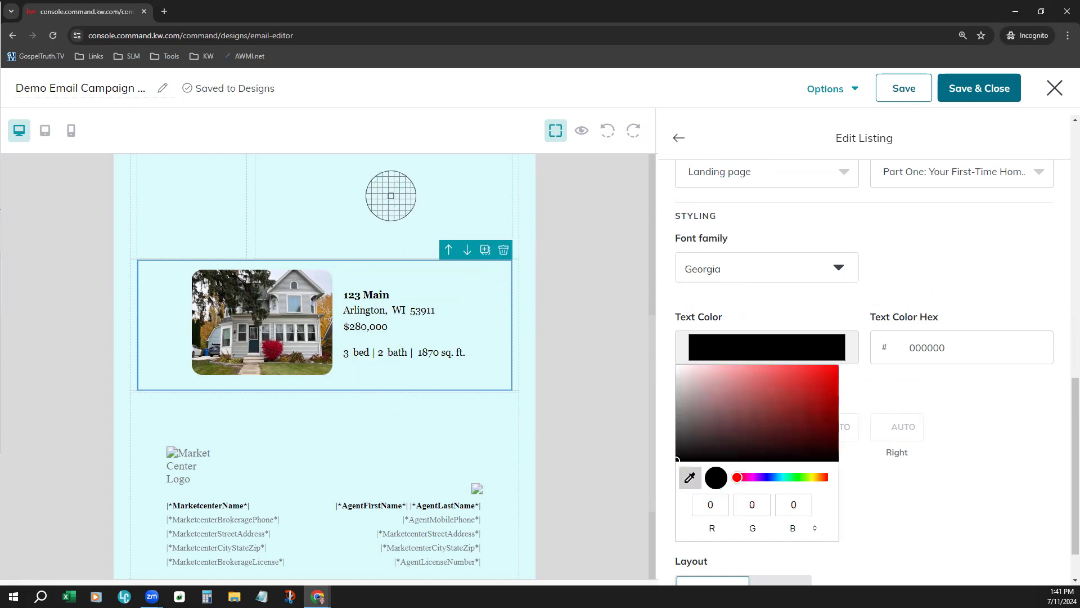
left_click(650, 180)
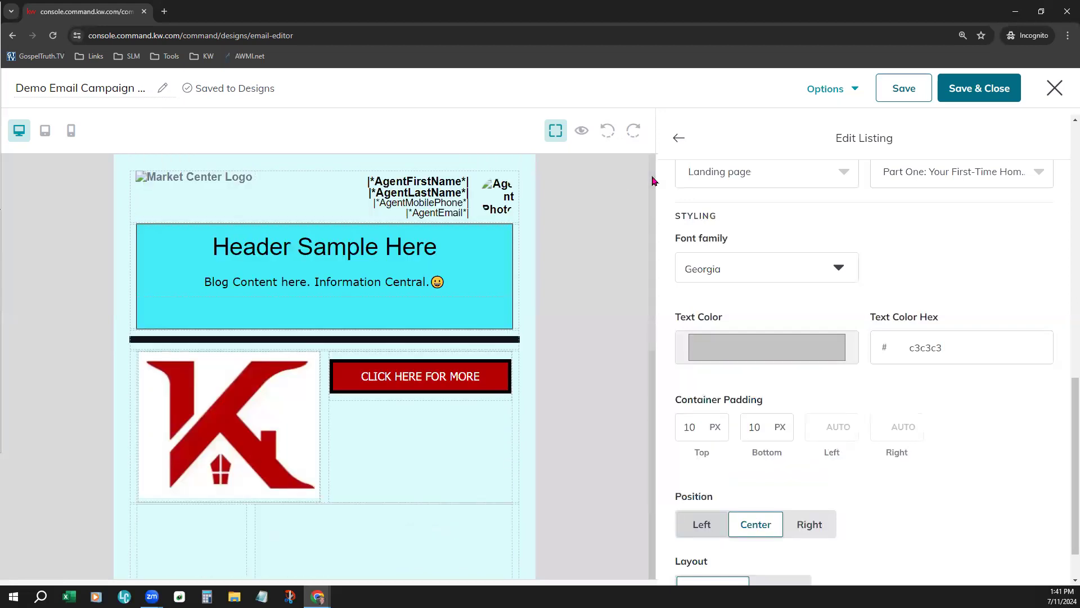
Sample the header block's cyan background, 44ecf8, as the listing's text color and check it on the listing
left_click(732, 346)
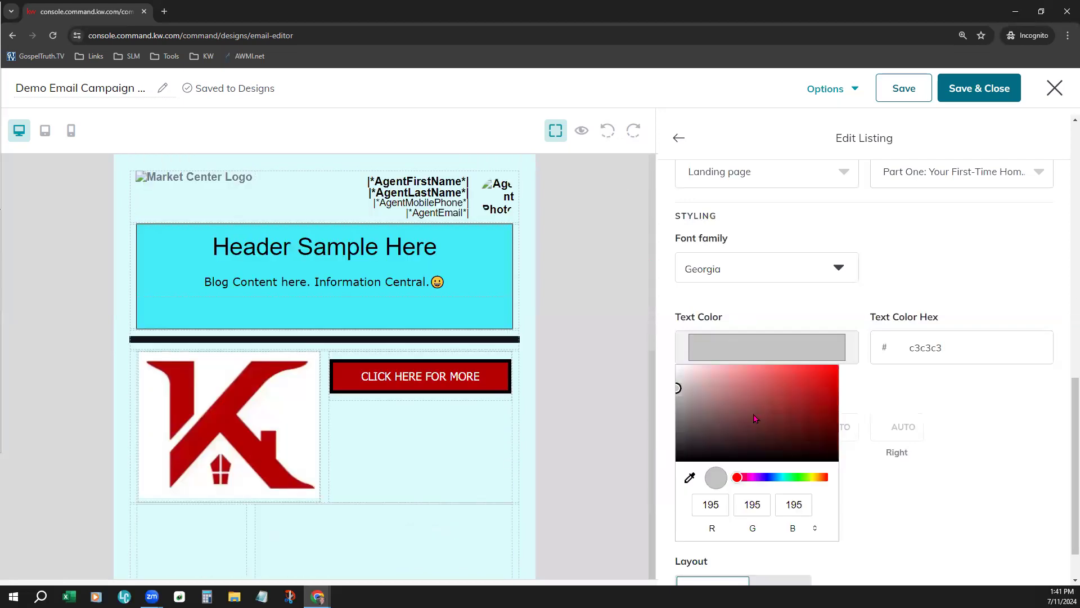
left_click(690, 477)
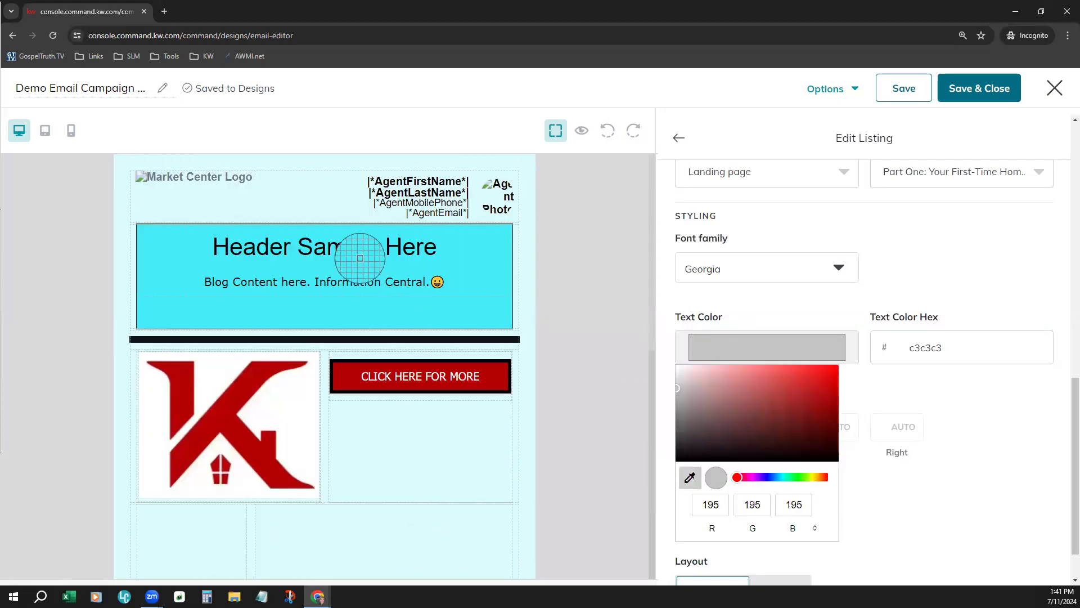
left_click(468, 252)
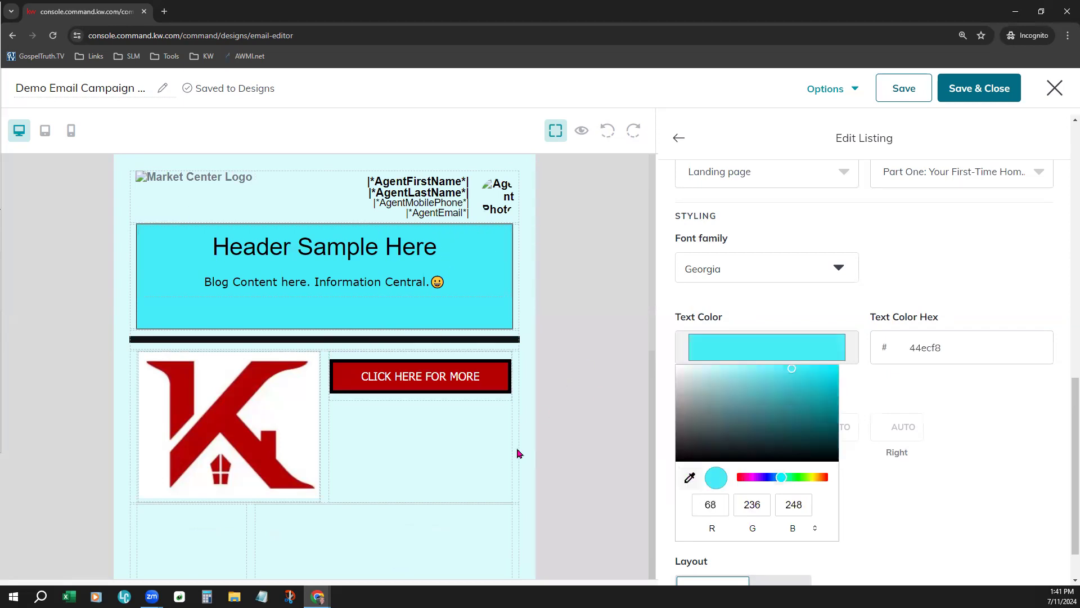
left_click(481, 430)
scroll(481, 431, "down", 7)
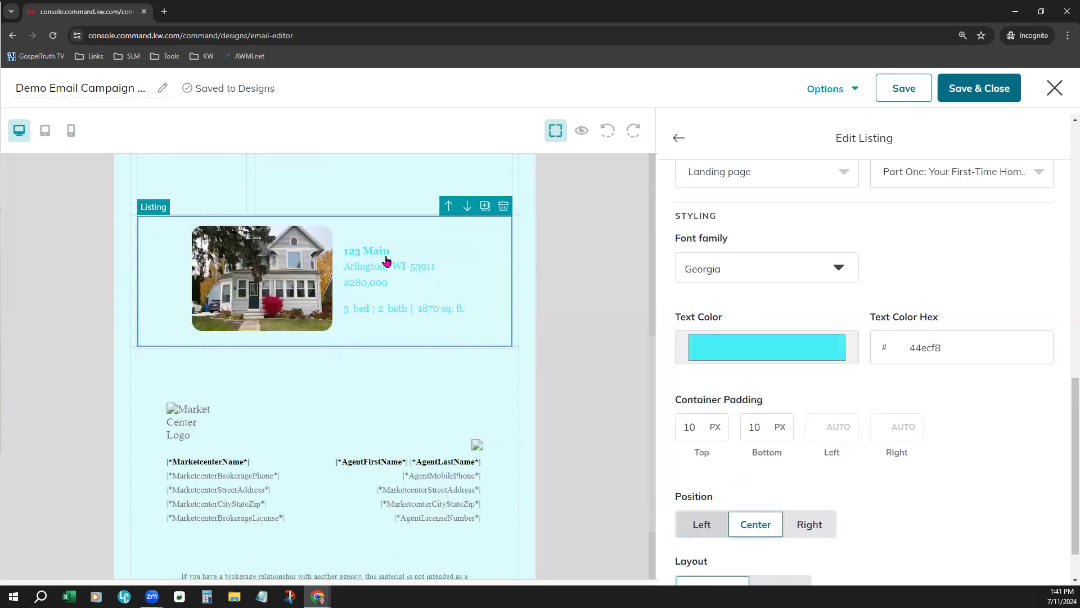
Darken the listing's text color to teal 048b95
left_click(794, 347)
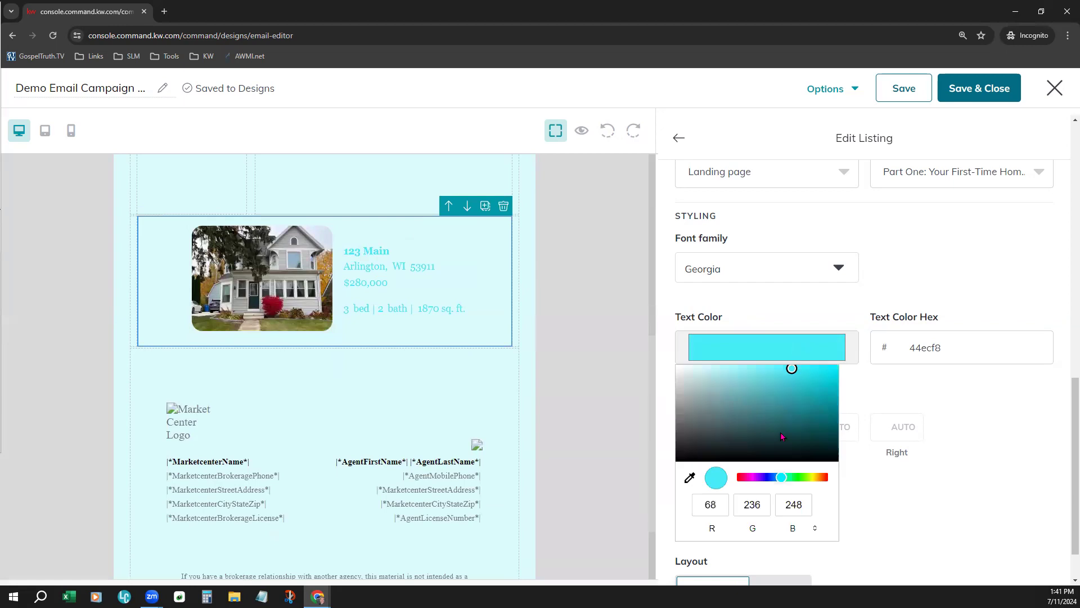
left_click_drag(799, 391, 834, 406)
left_click(859, 387)
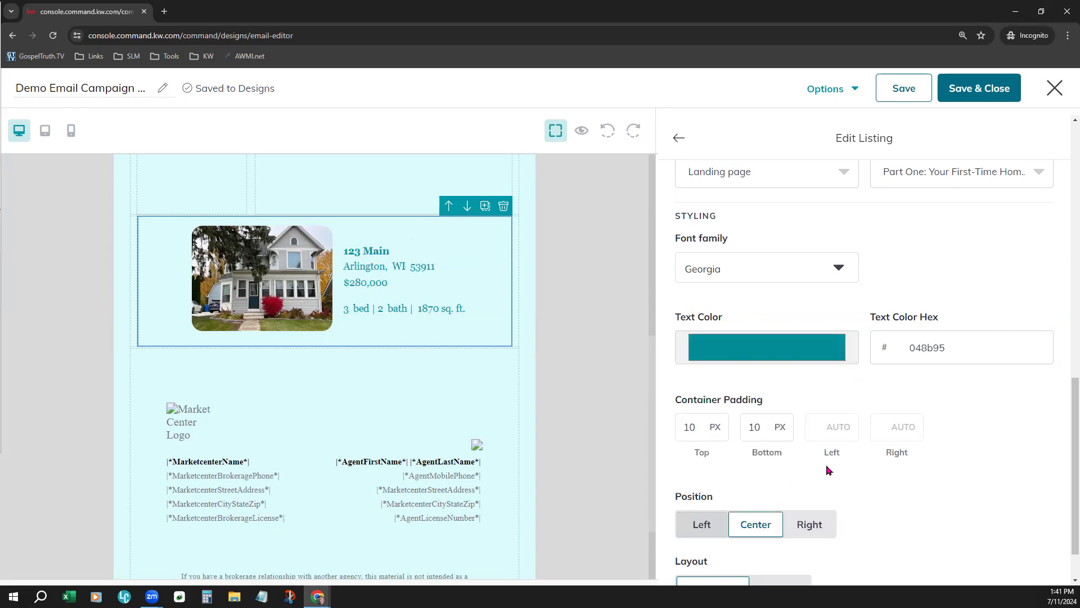
scroll(991, 459, "down", 1)
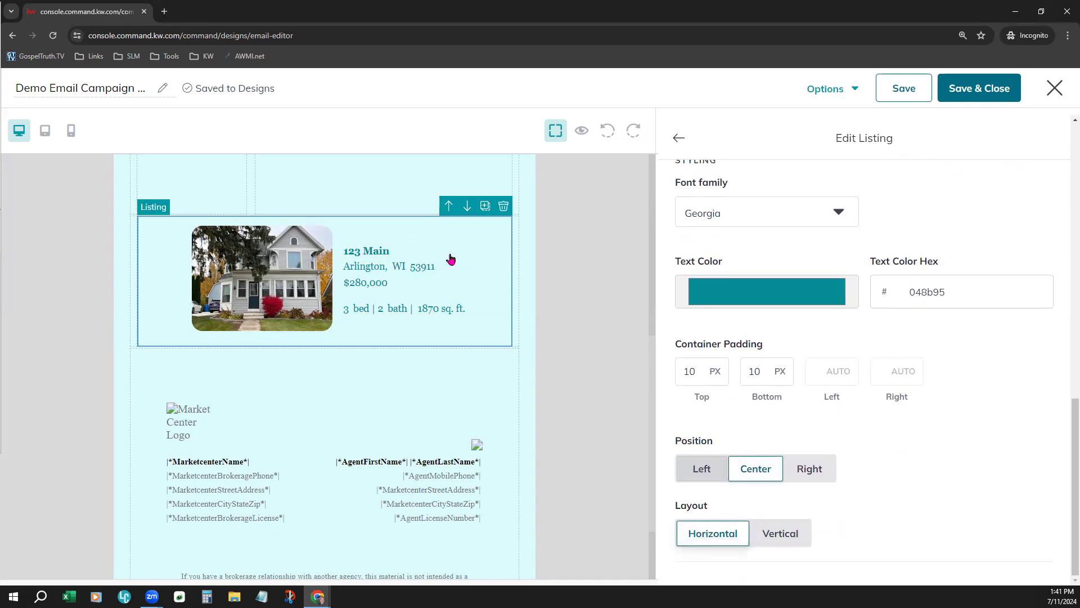
Switch the 123 Main listing to the Vertical layout and finish editing the listing
left_click(784, 545)
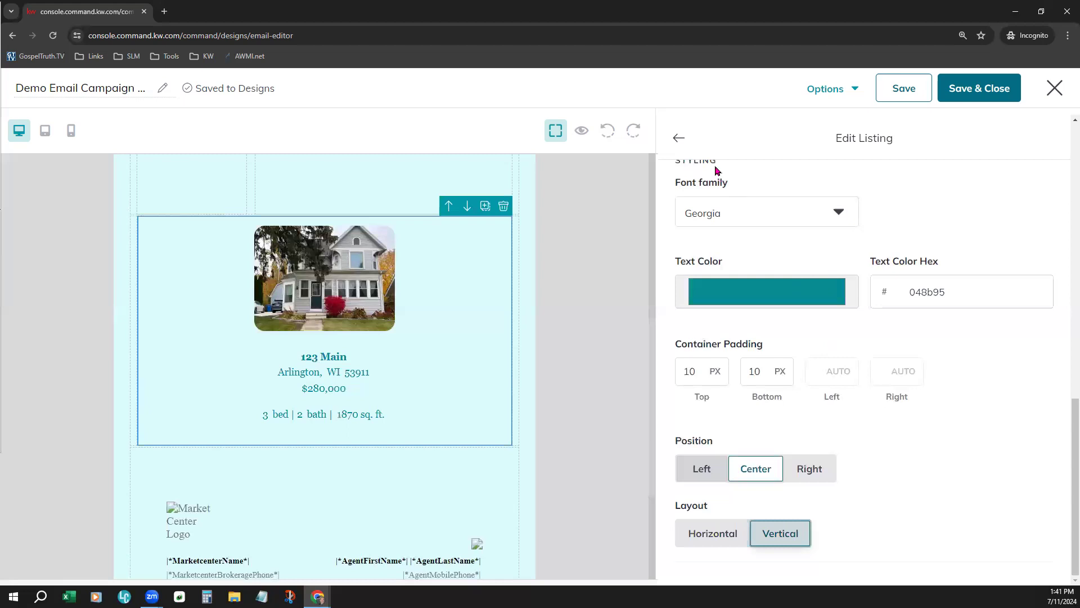
left_click(682, 139)
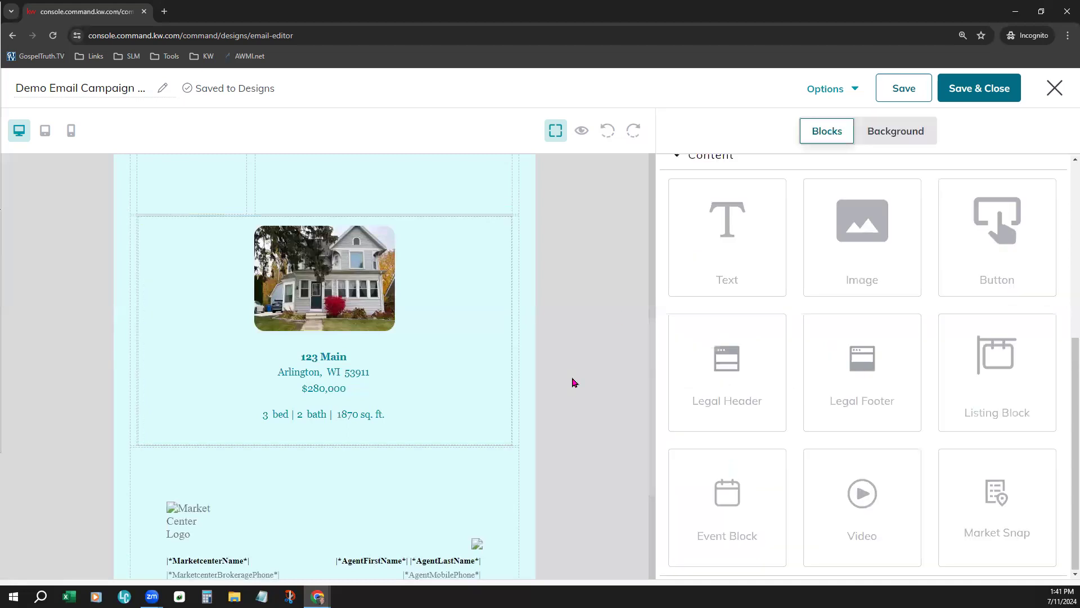
scroll(573, 382, "up", 1)
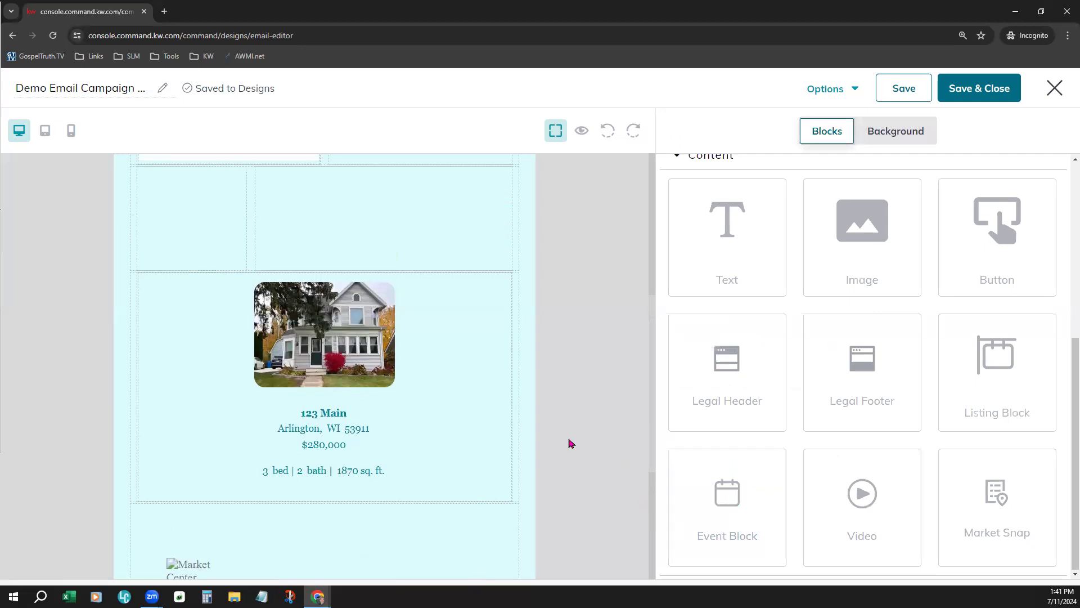
scroll(569, 444, "down", 1)
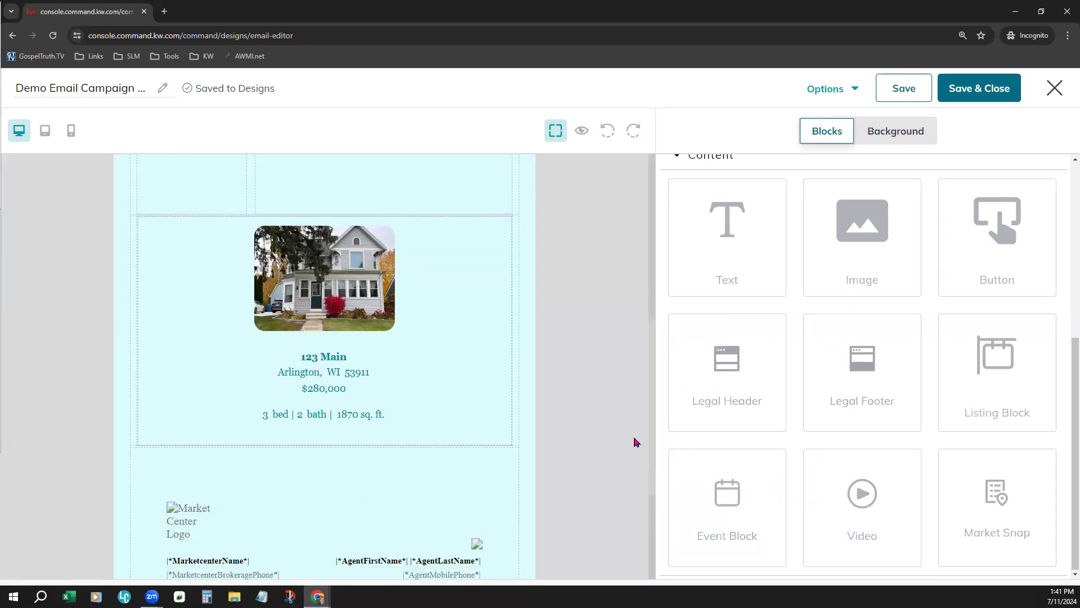
Add an Event Block directly below the listing in the email design and review its placeholder content
scroll(463, 388, "down", 1)
scroll(456, 371, "down", 2)
scroll(454, 369, "up", 3)
left_click_drag(740, 513, 427, 499)
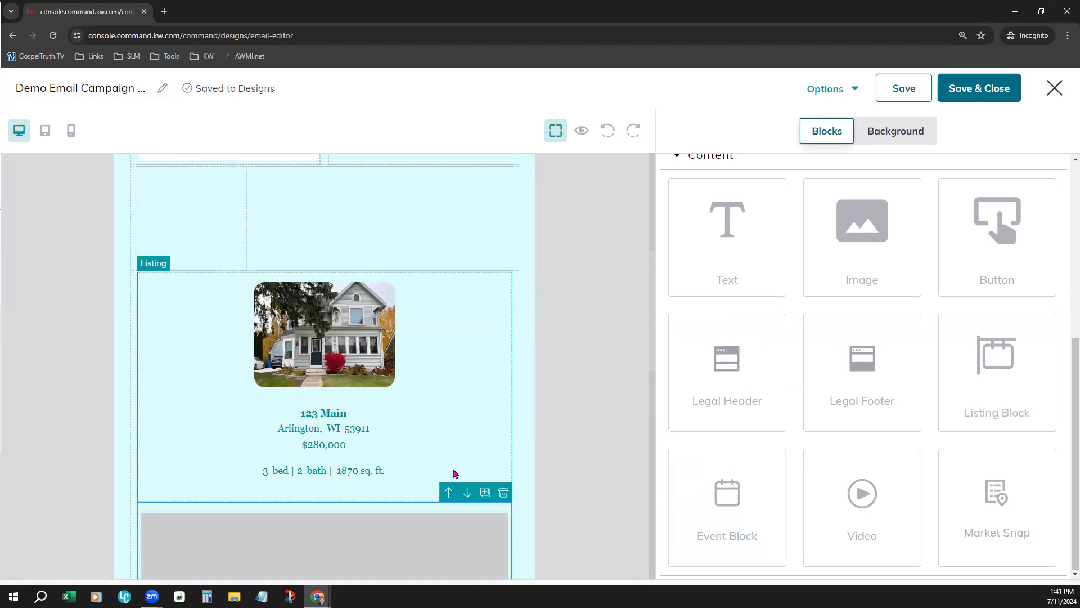
scroll(561, 422, "down", 5)
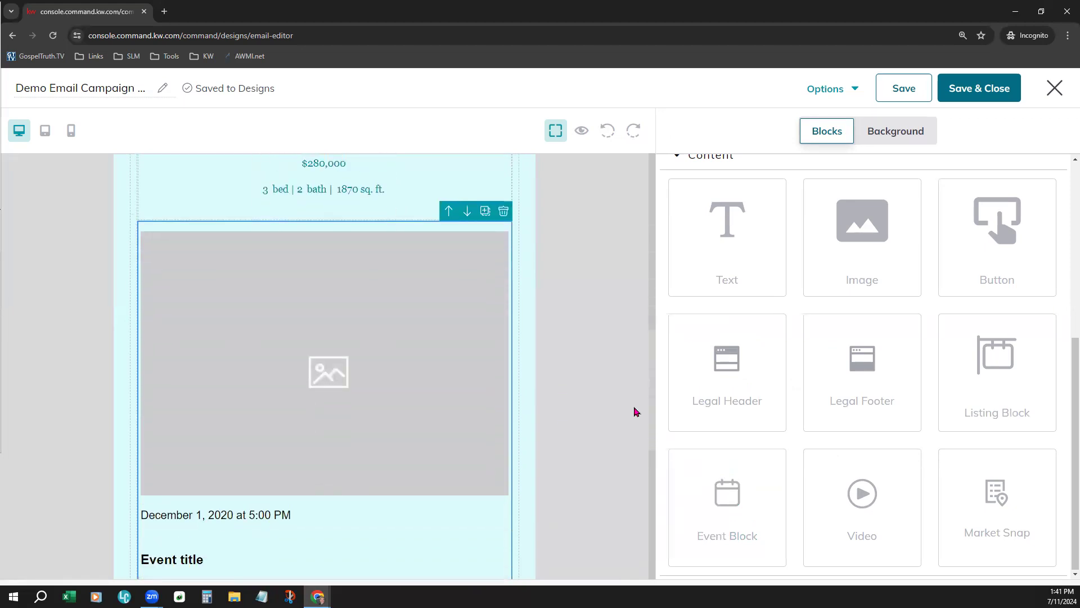
scroll(774, 376, "up", 5)
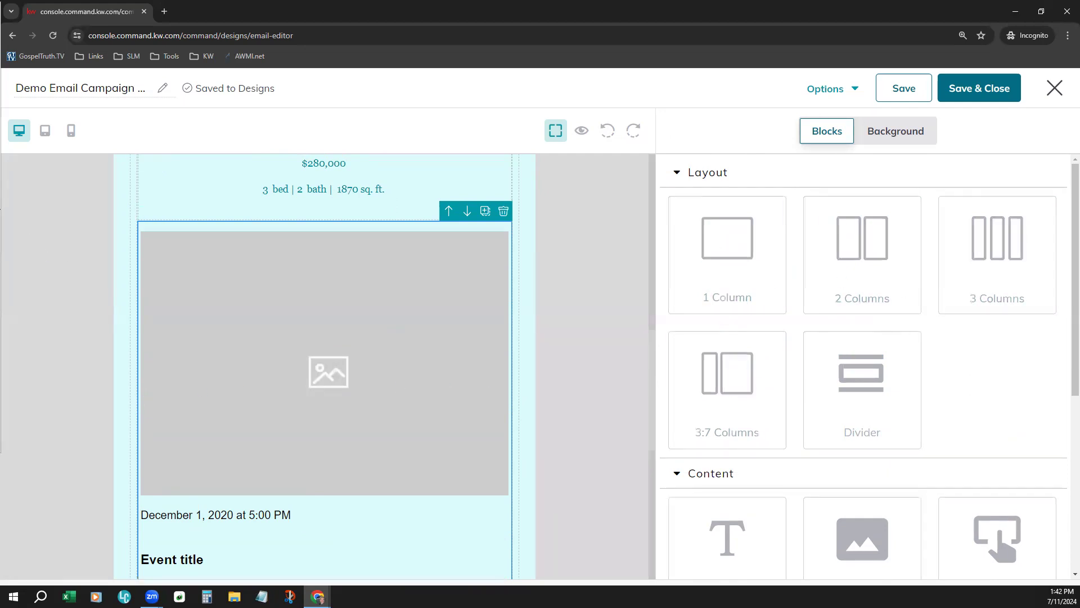
scroll(943, 341, "down", 5)
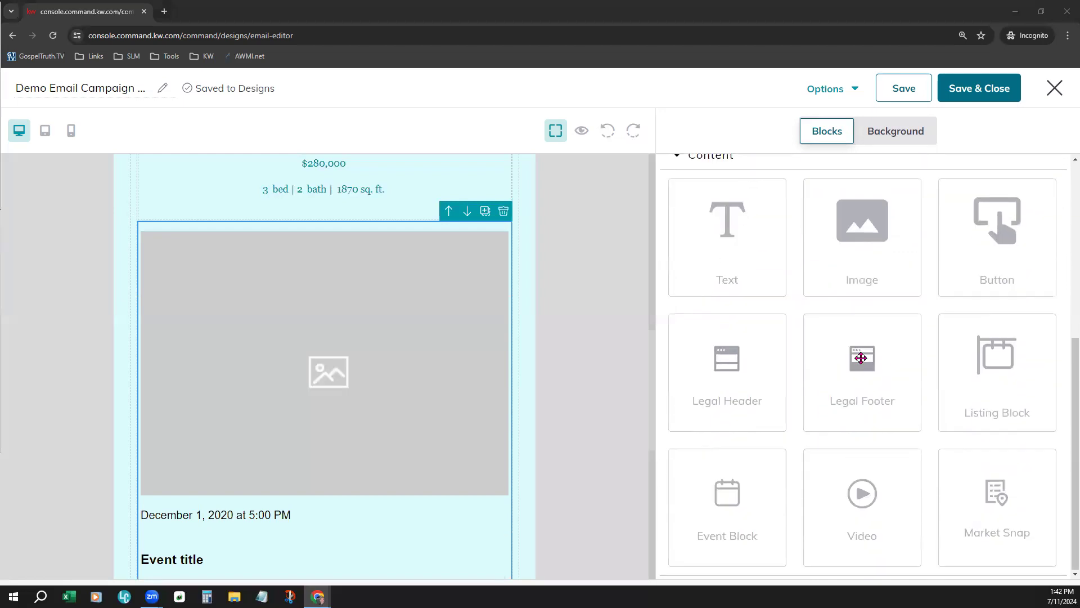
Replace the event block's placeholder picture with the wide Memorial Day image from My Images
left_click(367, 393)
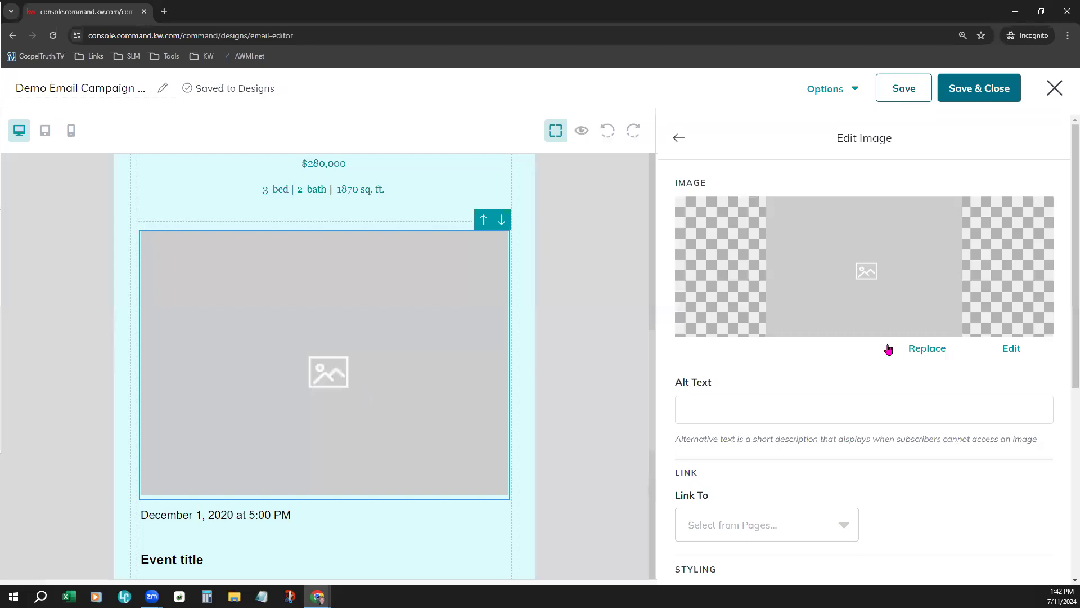
scroll(415, 444, "down", 3)
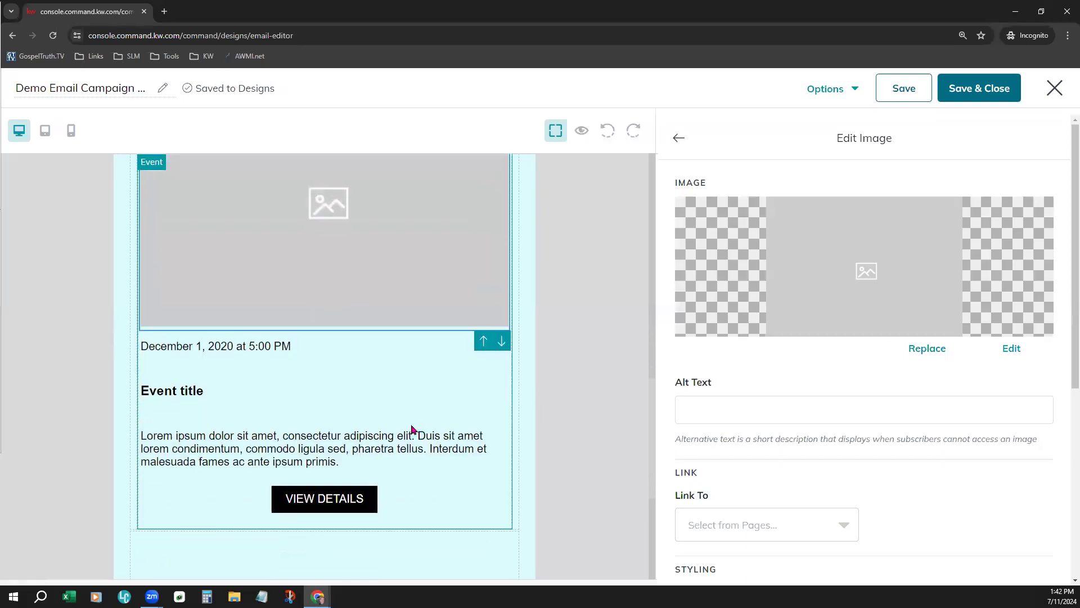
scroll(412, 430, "up", 1)
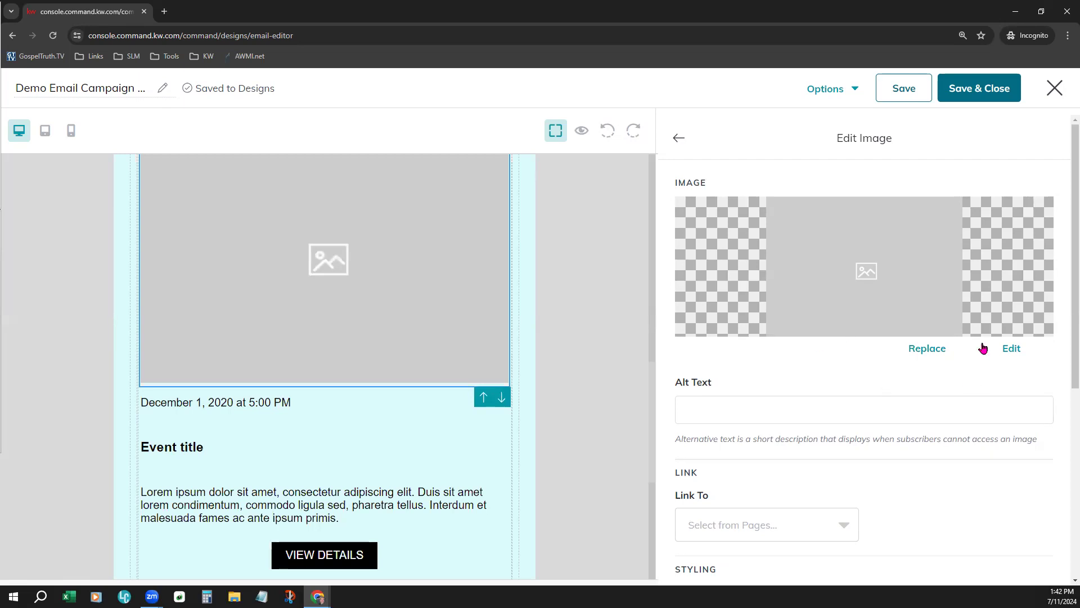
left_click(921, 347)
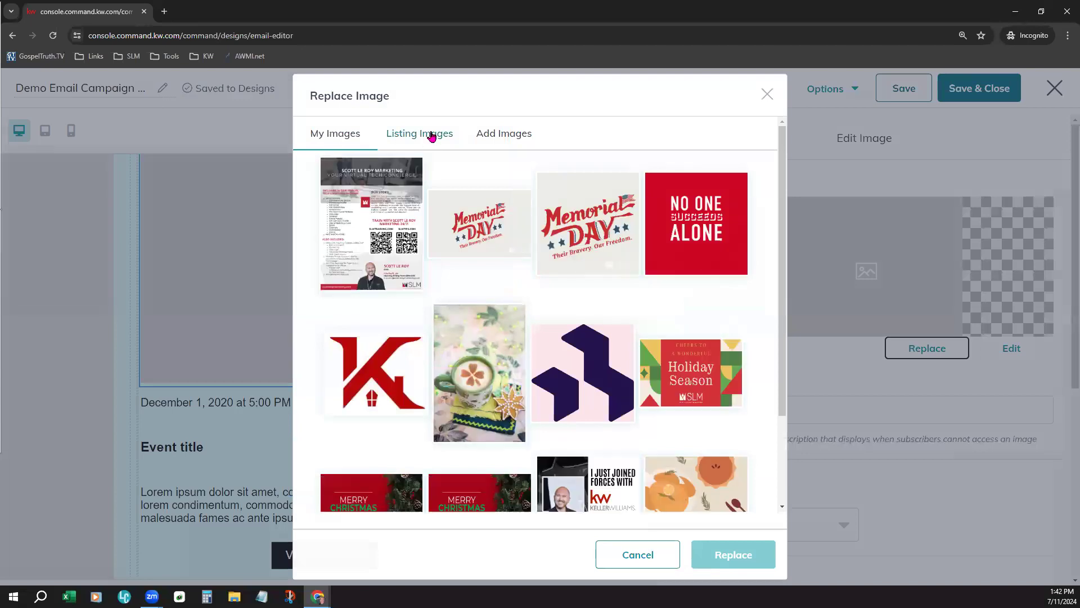
left_click(431, 135)
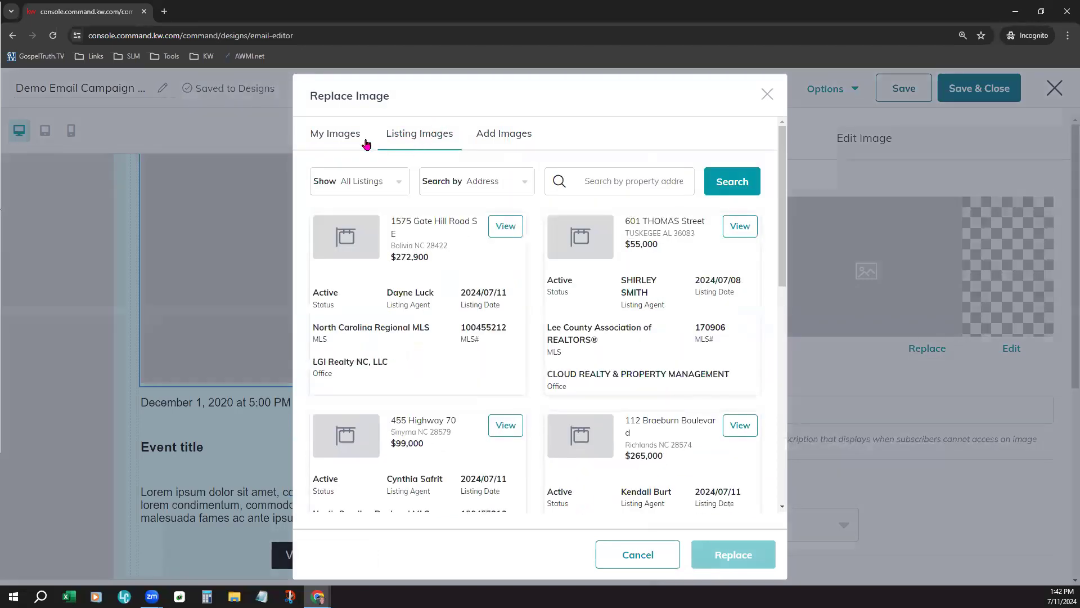
left_click(332, 134)
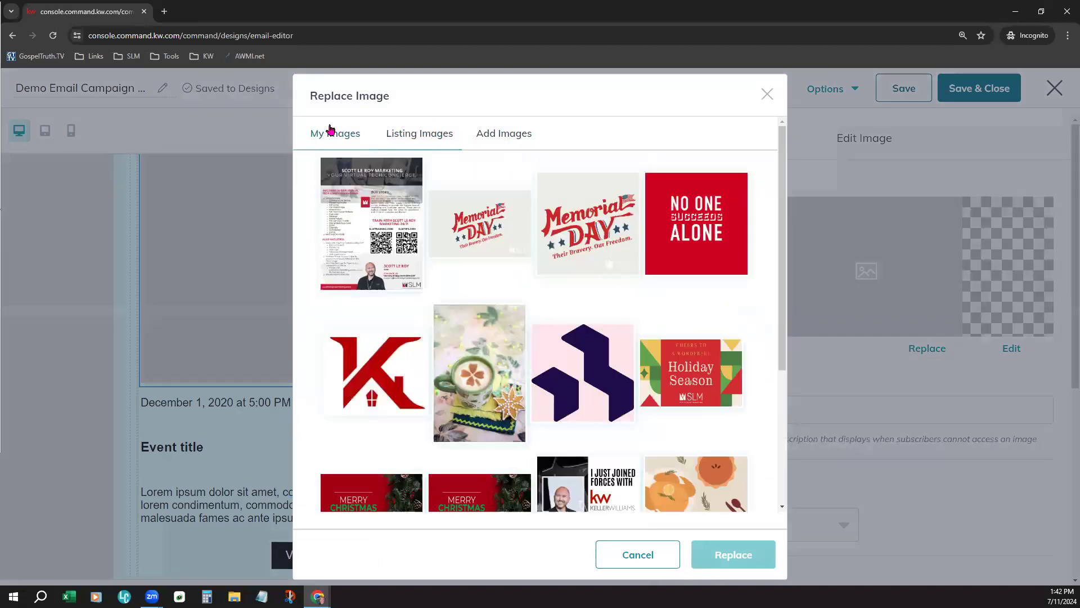
left_click(446, 137)
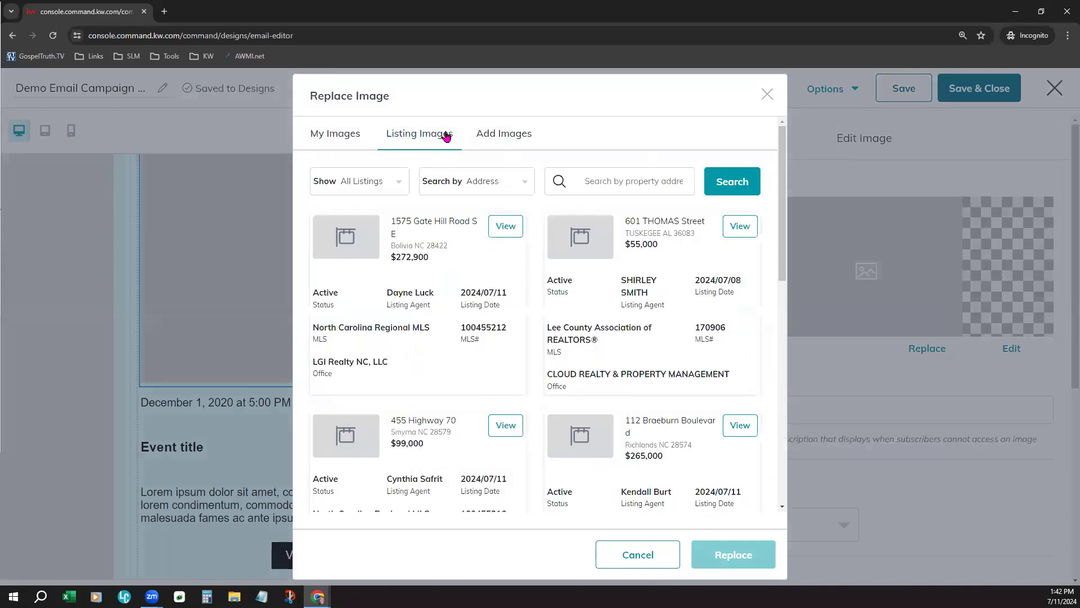
left_click(487, 134)
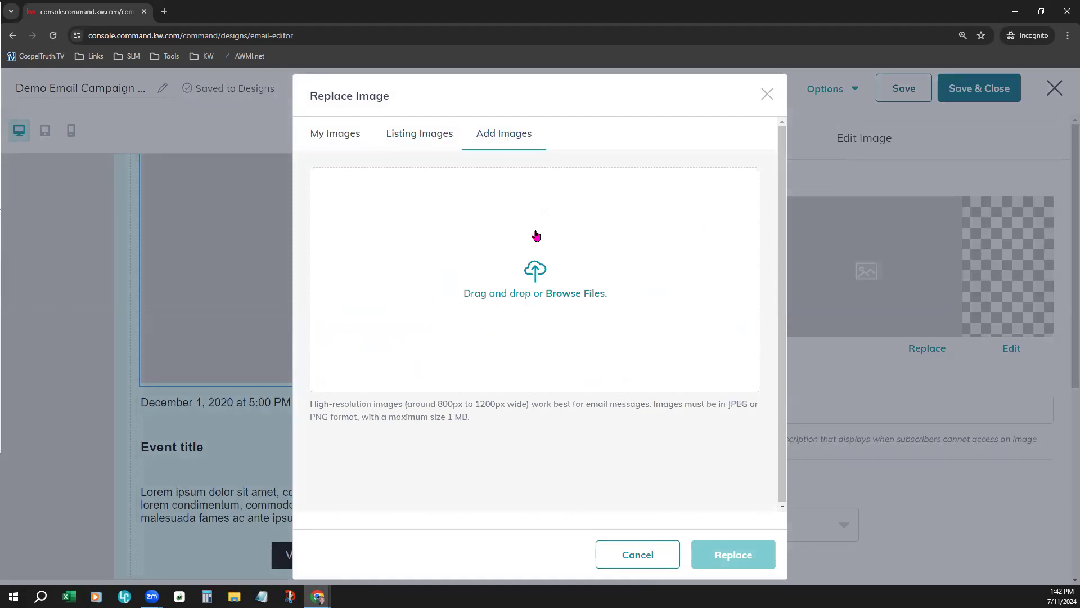
left_click(344, 134)
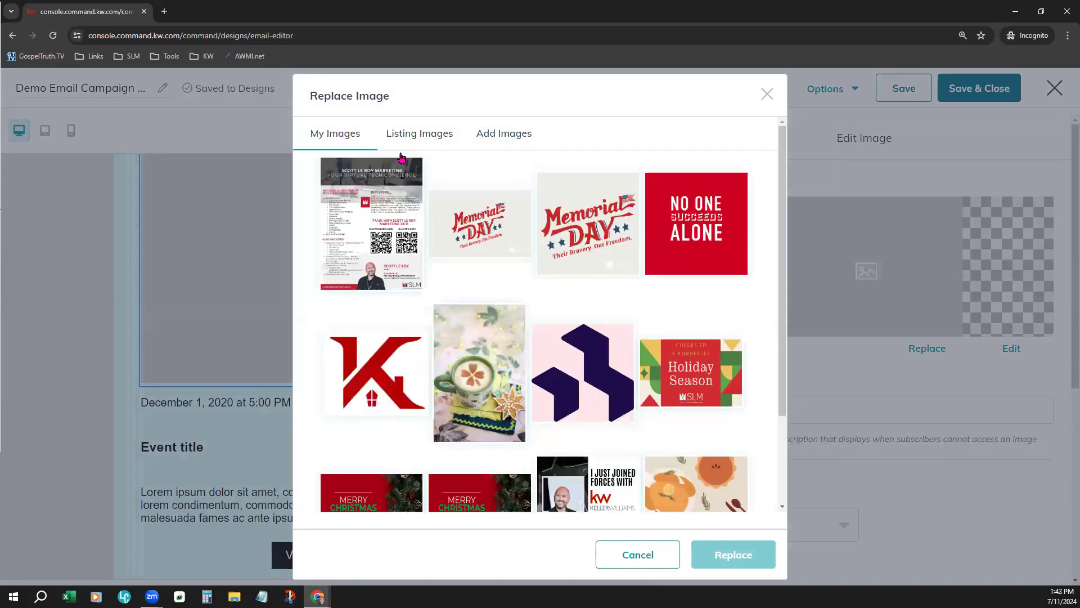
left_click(503, 225)
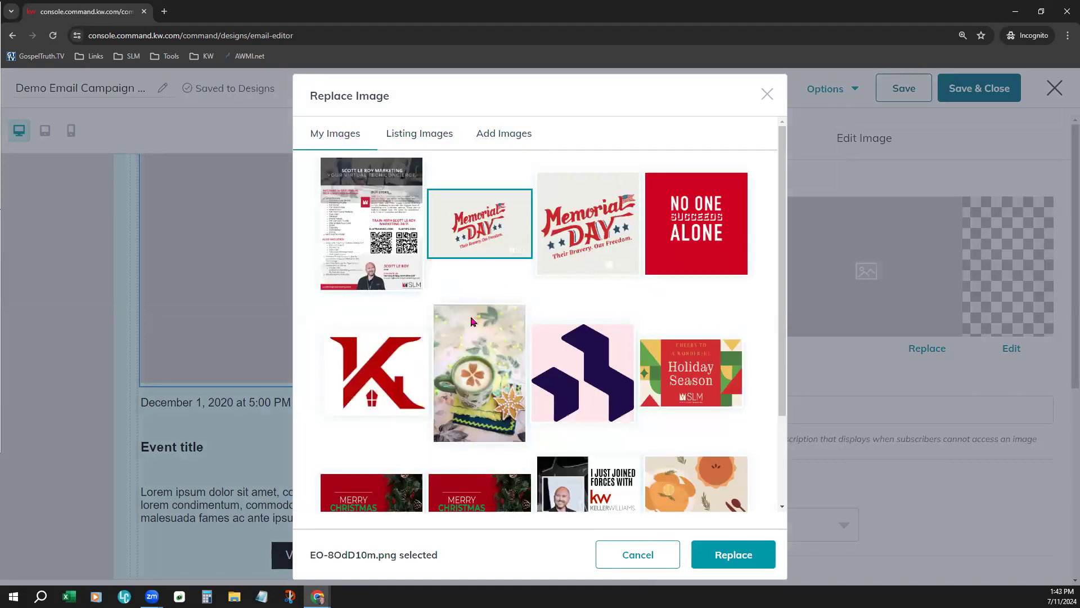
left_click(761, 555)
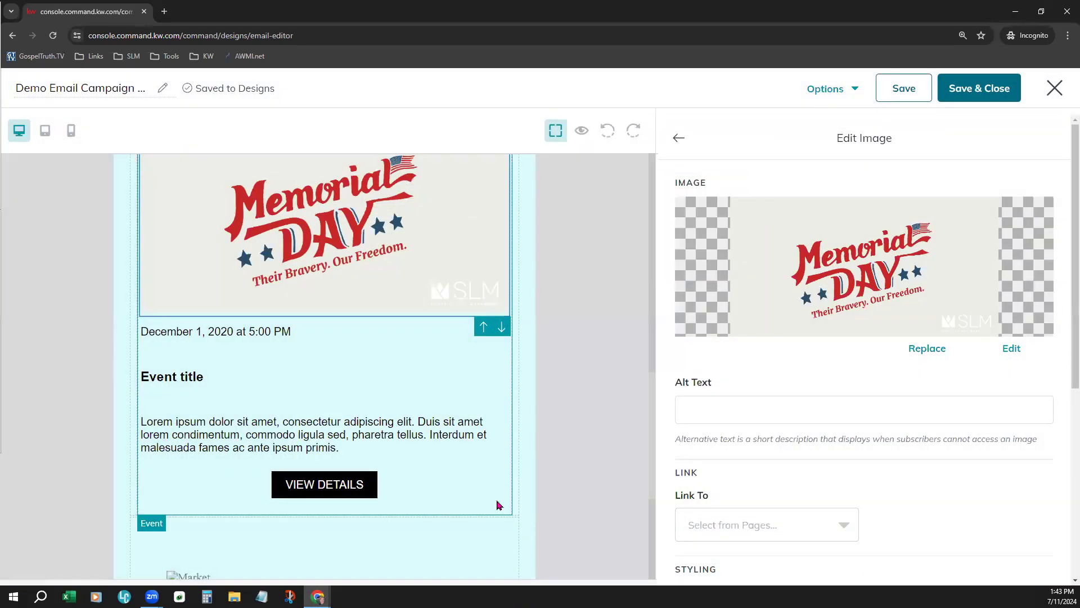
Link the event's Memorial Day image to the Calendly landing page and finish editing the image
scroll(918, 452, "down", 2)
left_click(809, 296)
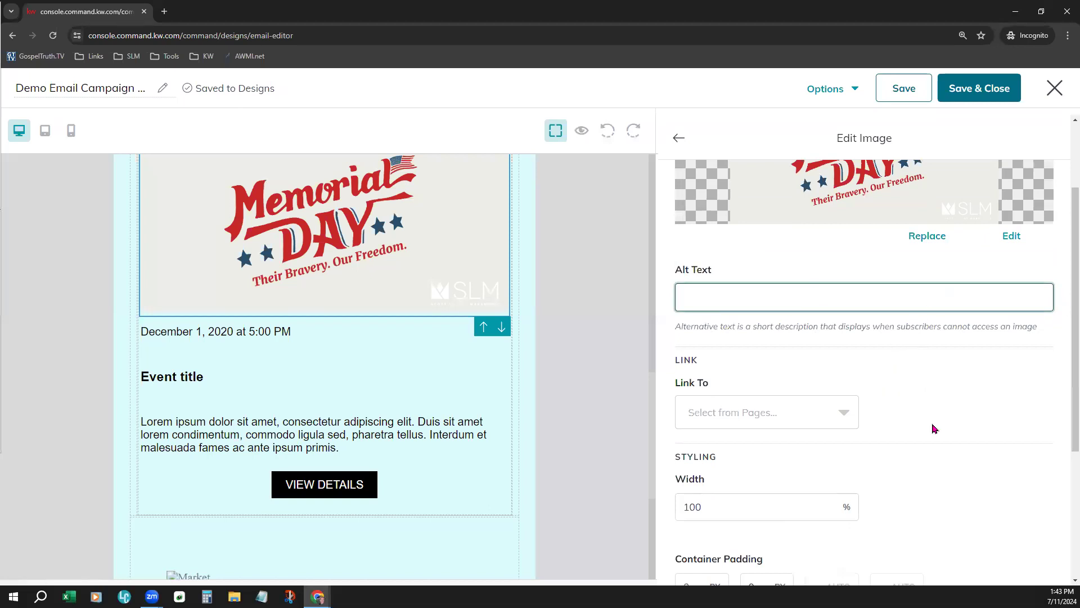
scroll(933, 429, "down", 3)
left_click(788, 256)
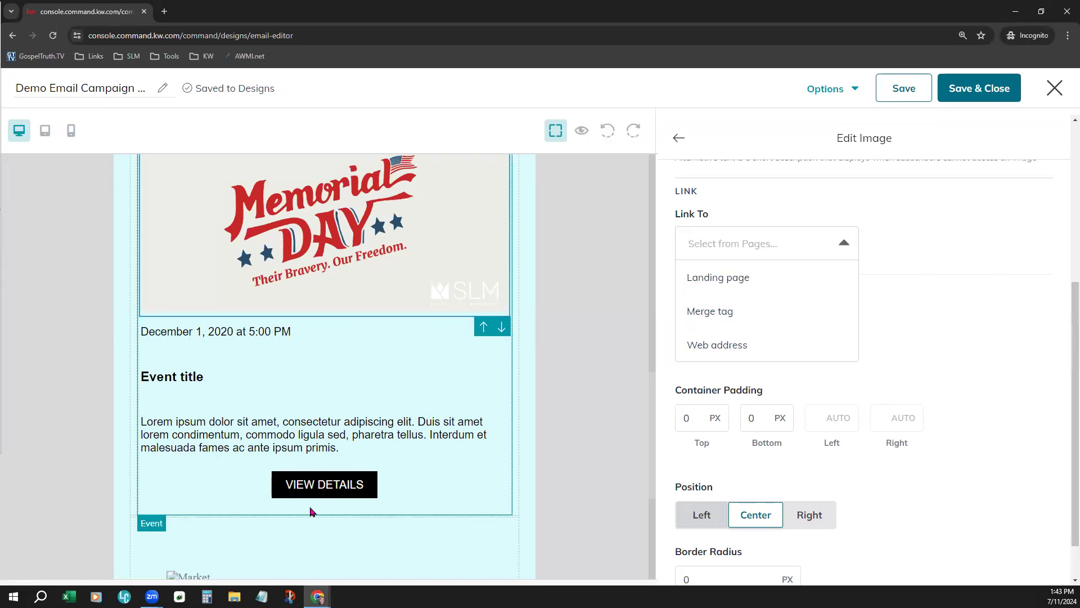
left_click(774, 278)
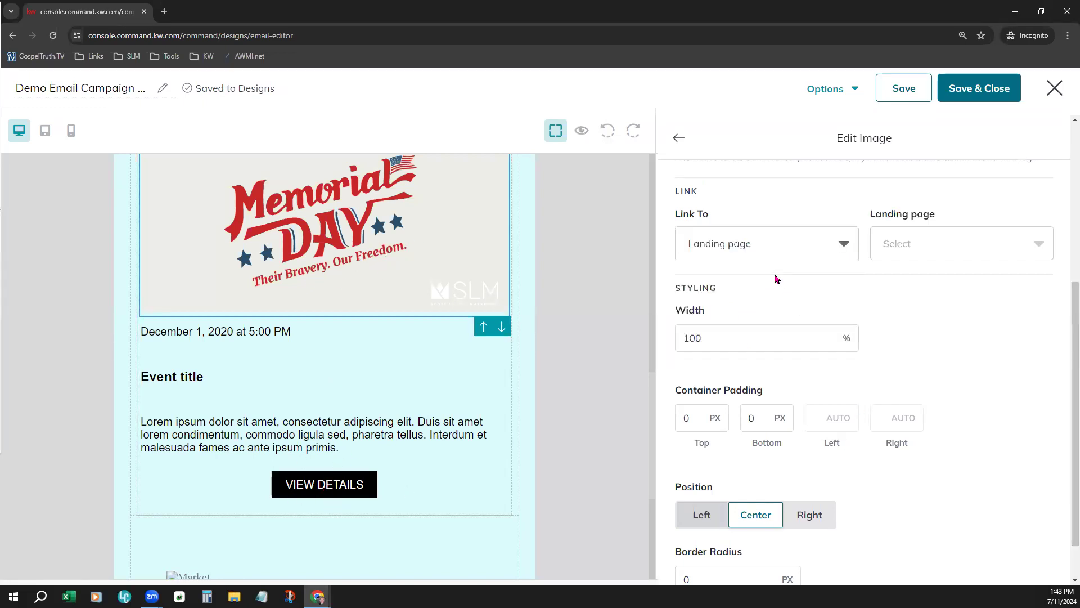
left_click(975, 245)
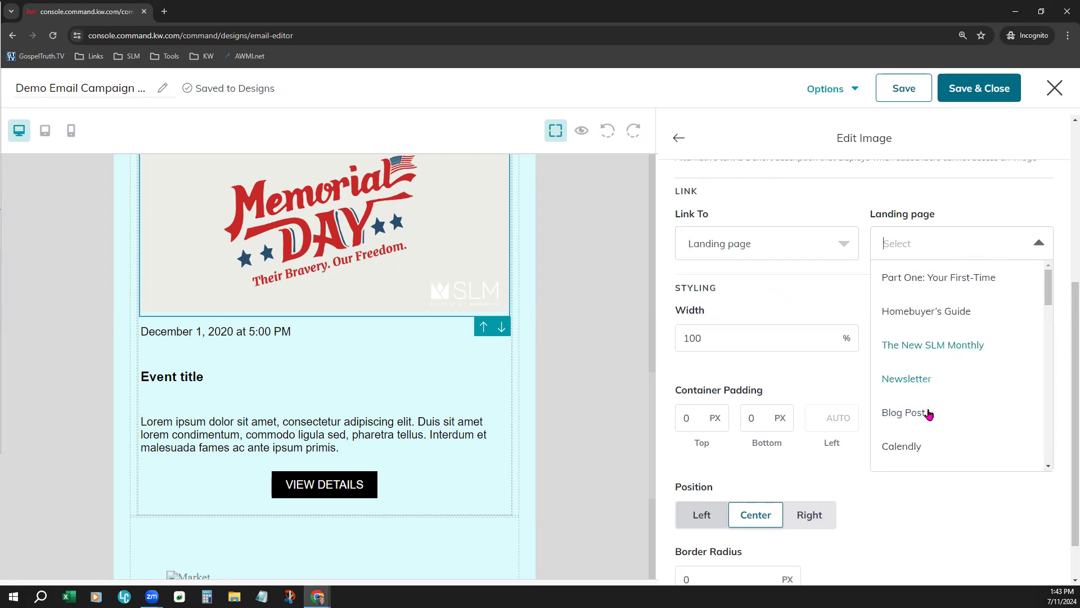
scroll(925, 418, "down", 4)
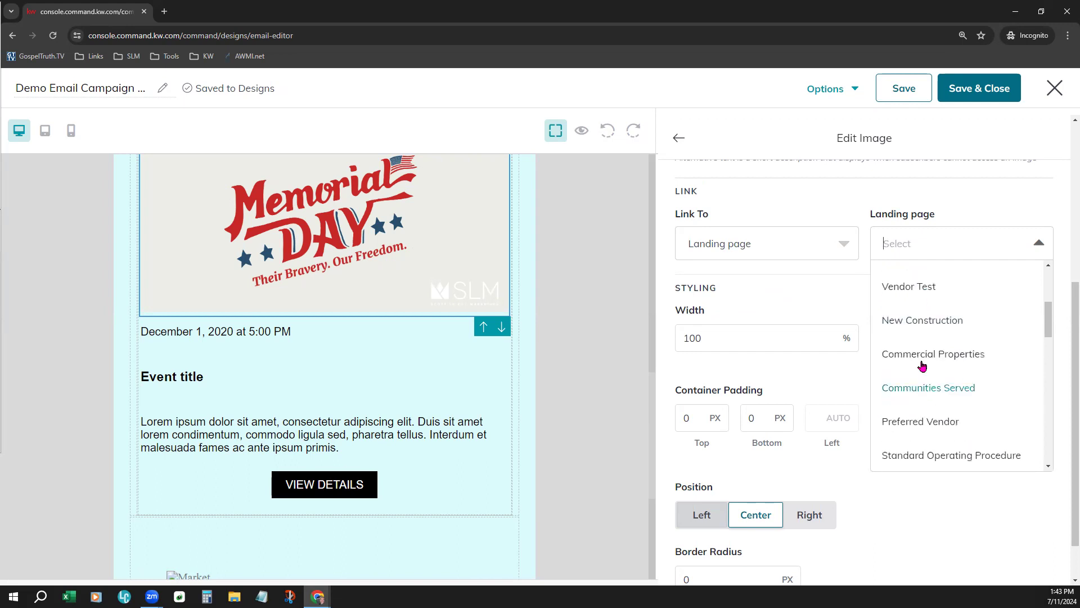
scroll(904, 334, "up", 2)
left_click(904, 335)
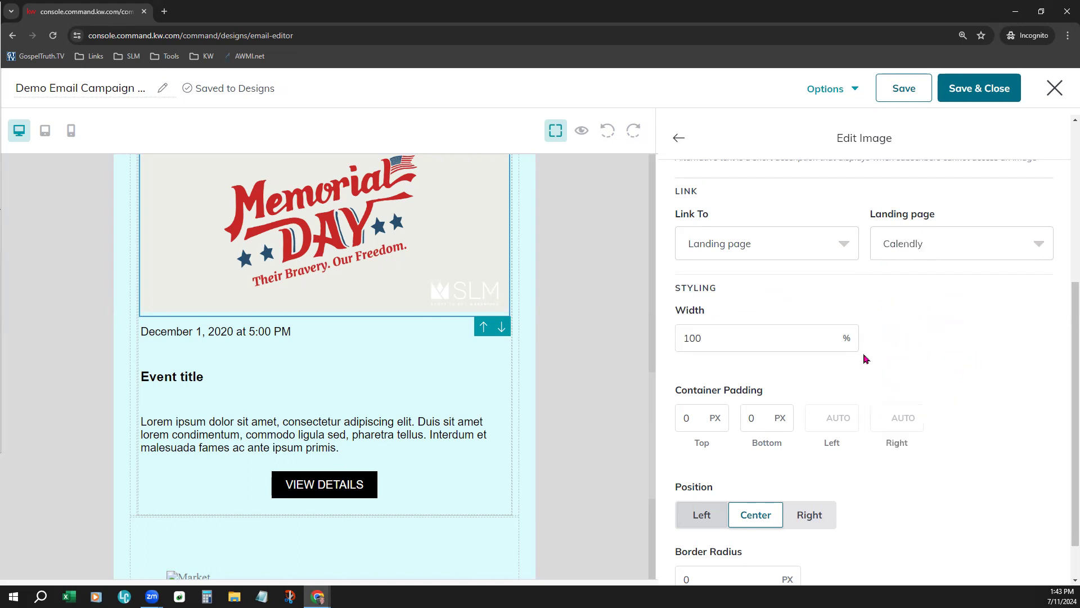
scroll(767, 360, "down", 1)
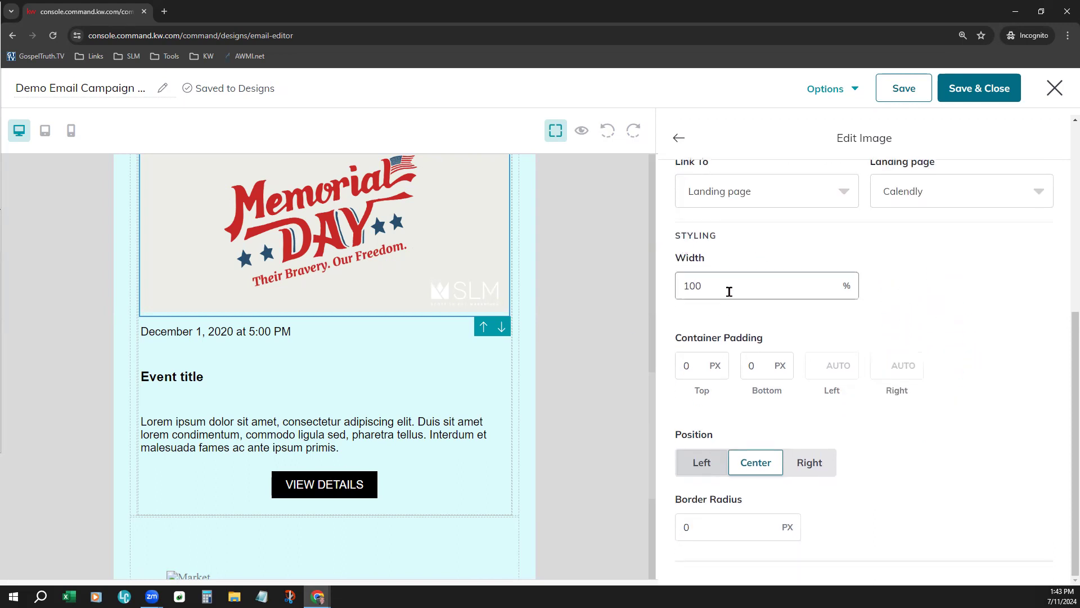
scroll(356, 313, "up", 1)
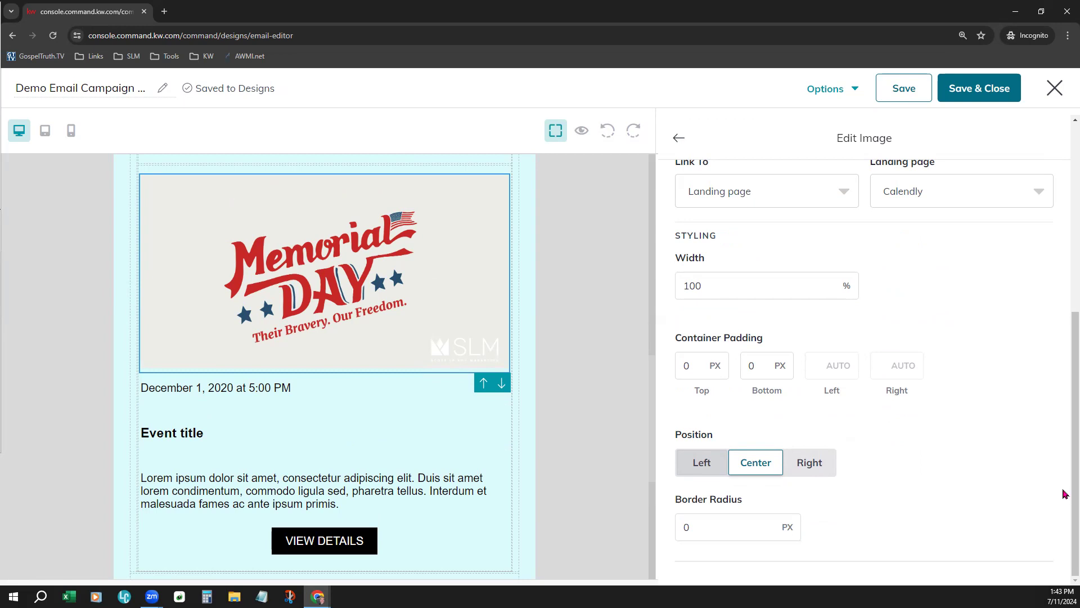
left_click(679, 138)
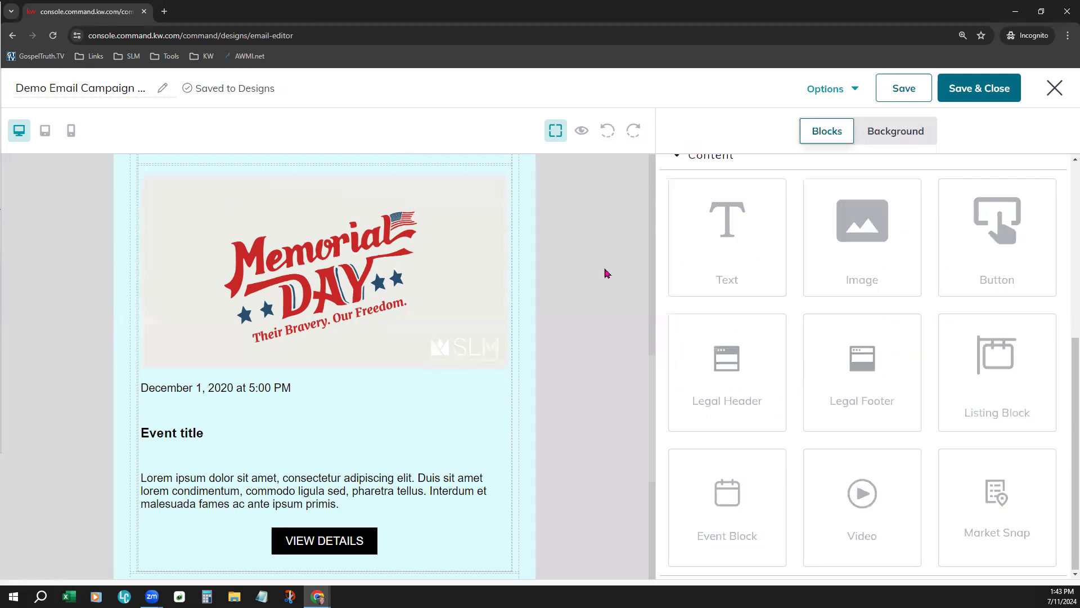
Center the event's date and time text below the Memorial Day image and make it bold
left_click(268, 421)
left_click(231, 388)
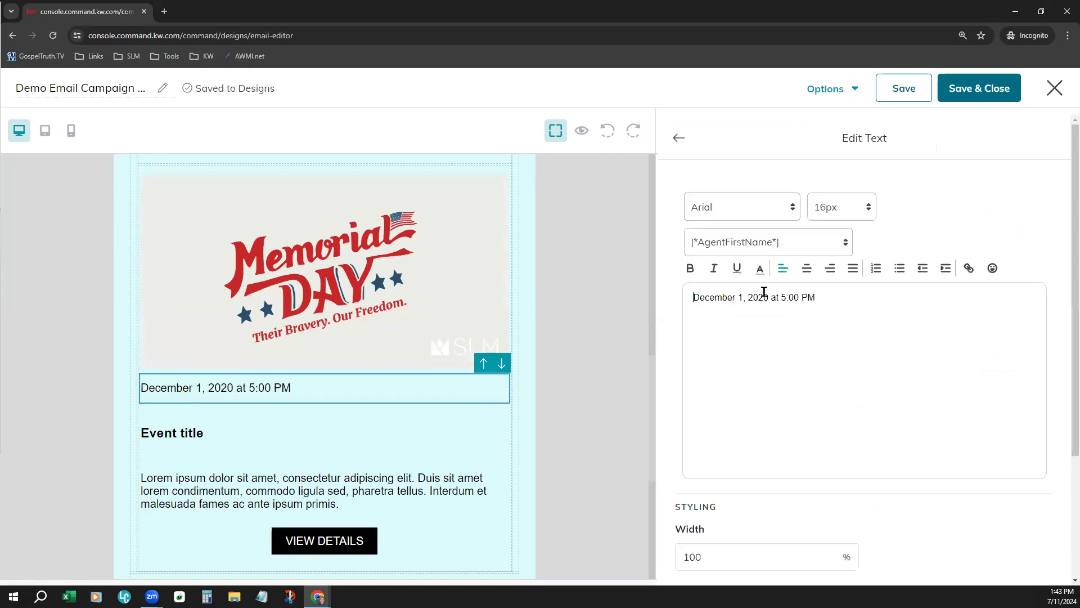
left_click(807, 268)
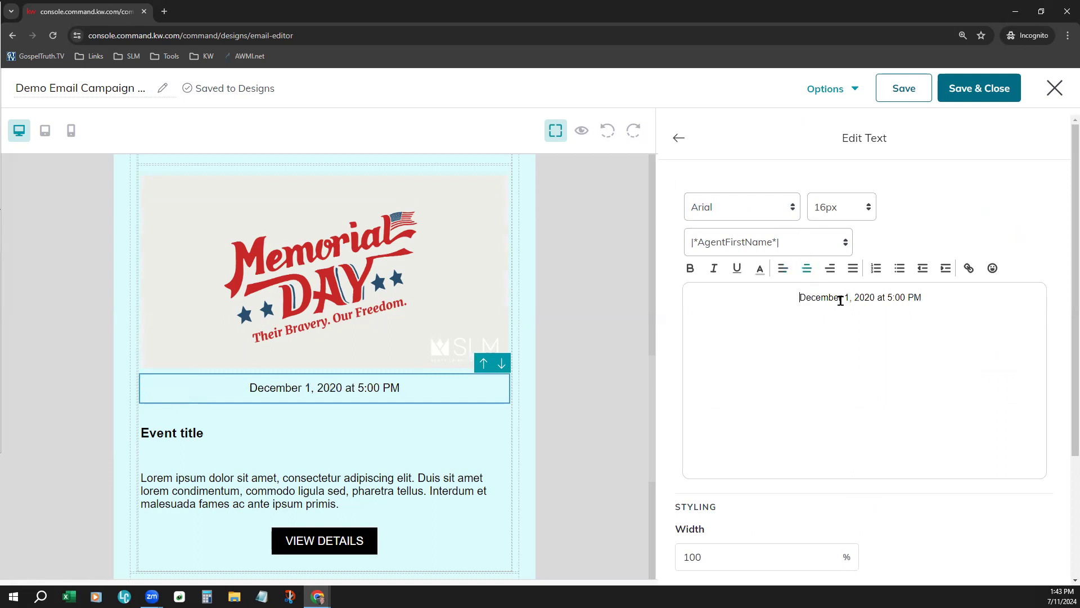
left_click_drag(923, 299, 761, 298)
left_click(690, 268)
Set the event's date and time text to Verdana at 28px and finish editing the text
left_click(734, 208)
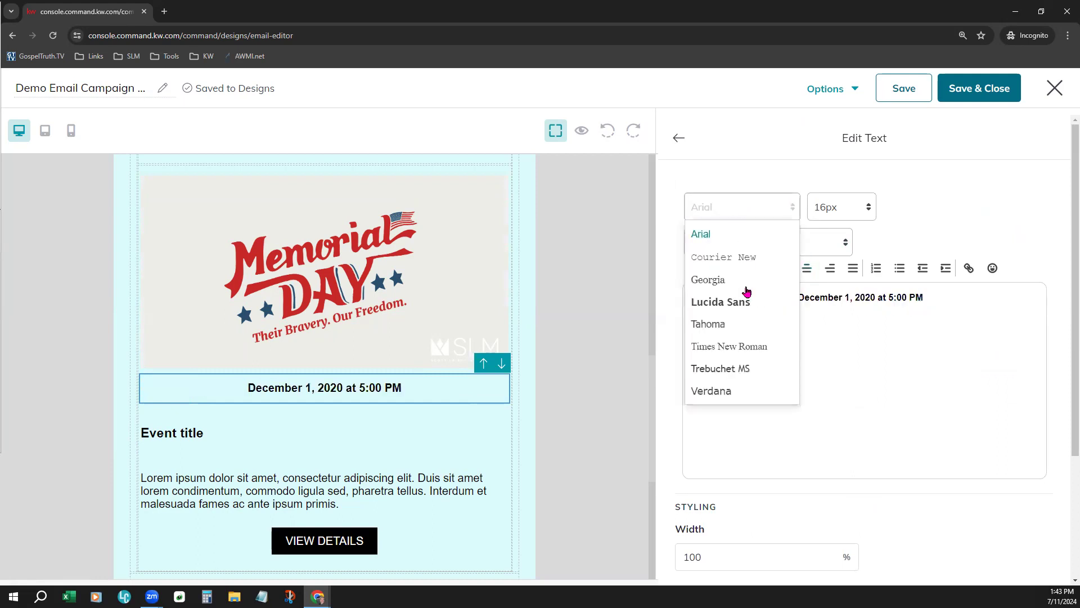
scroll(756, 338, "down", 2)
left_click(728, 278)
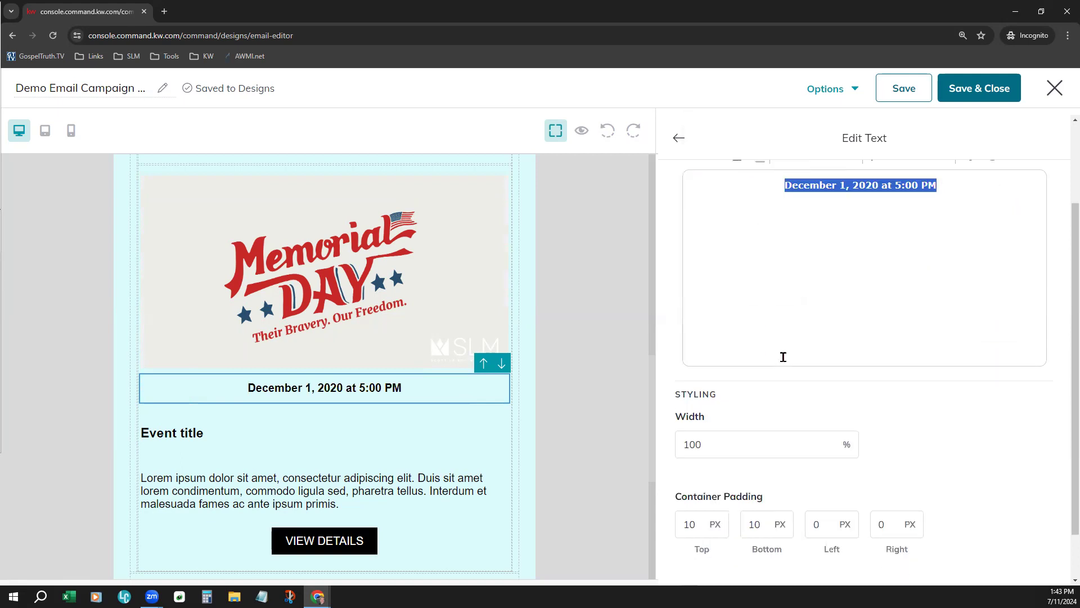
scroll(779, 349, "up", 2)
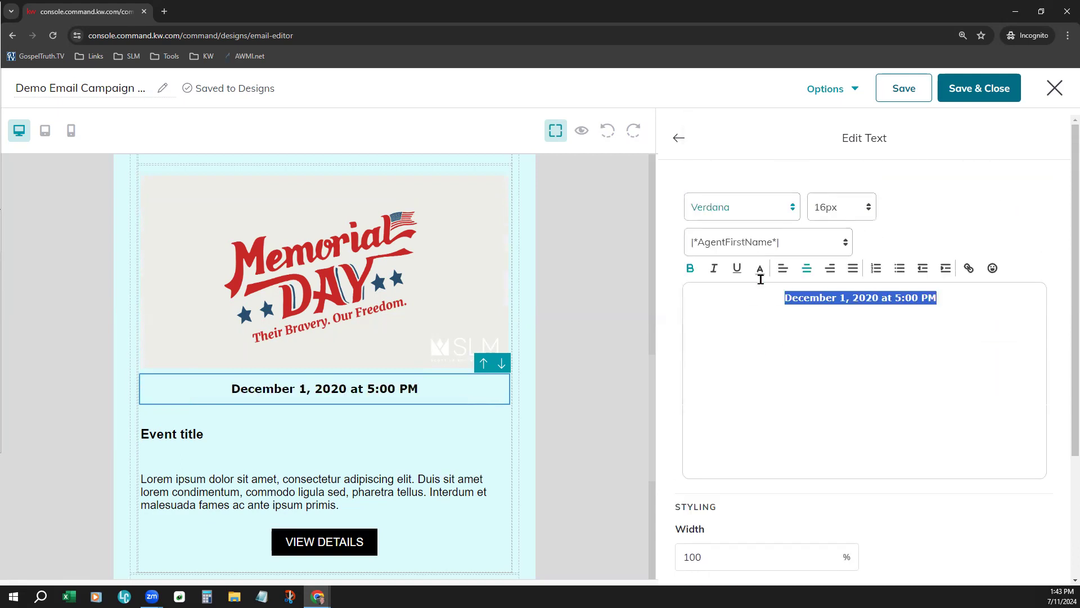
left_click(837, 211)
left_click(836, 430)
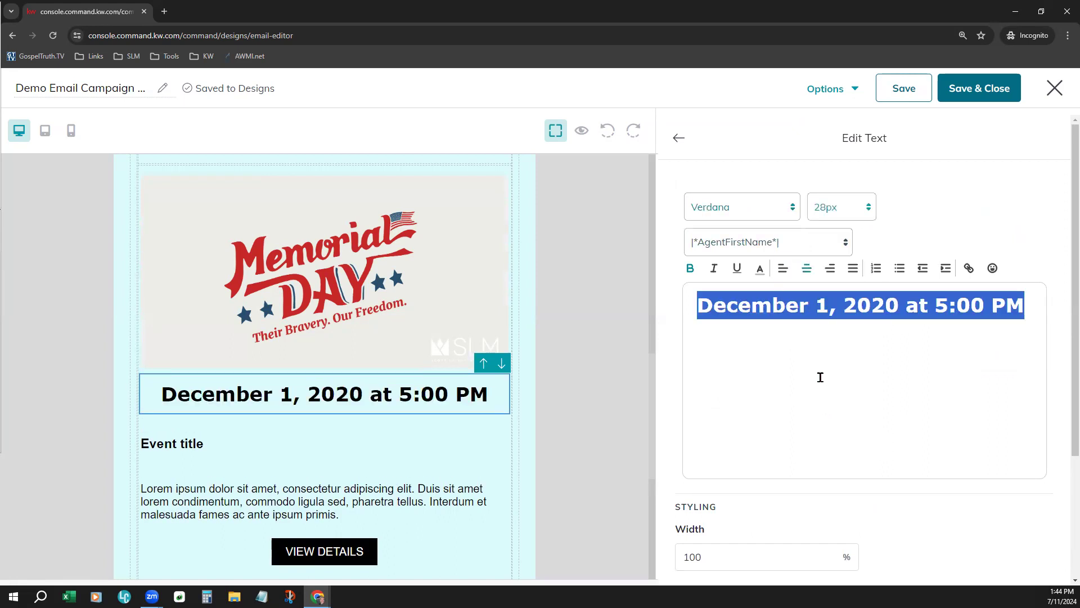
left_click(681, 140)
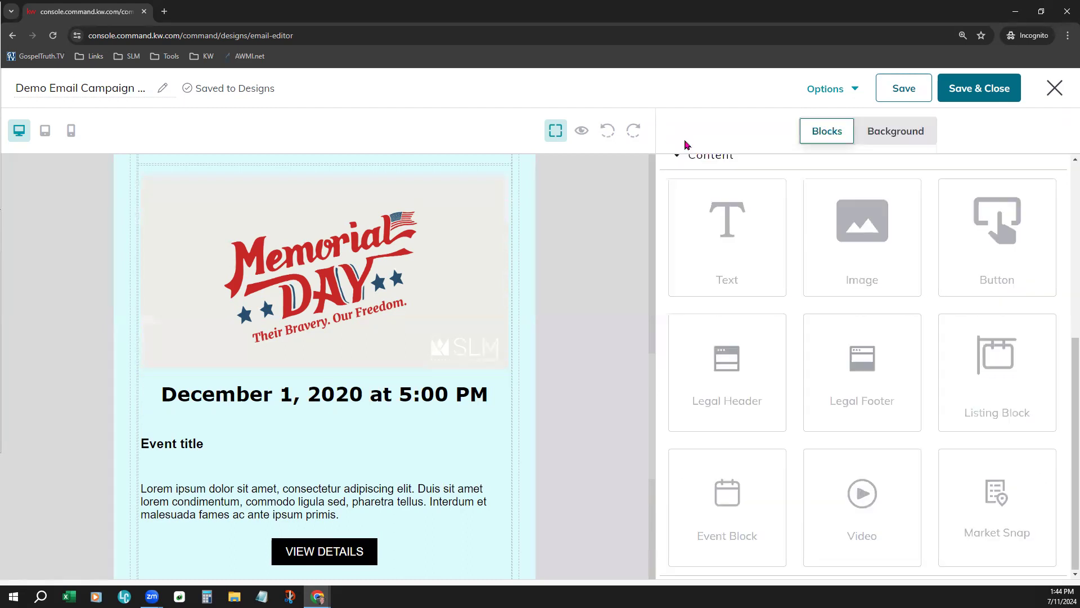
Center the event title below the date, set it to heading size H1, and finish editing the text
left_click(163, 445)
left_click_drag(749, 299, 685, 299)
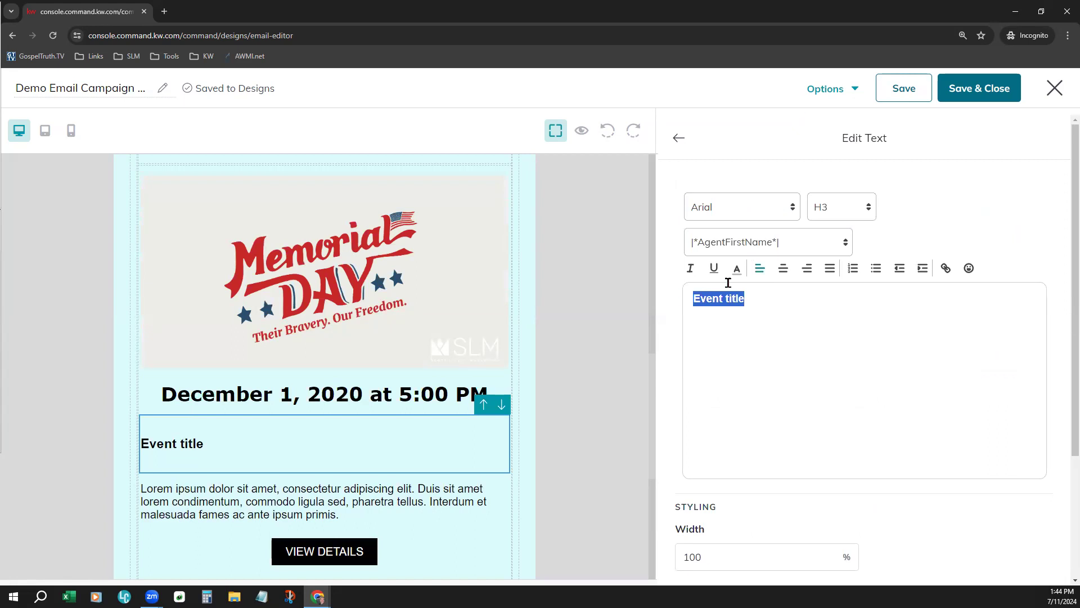
left_click(791, 270)
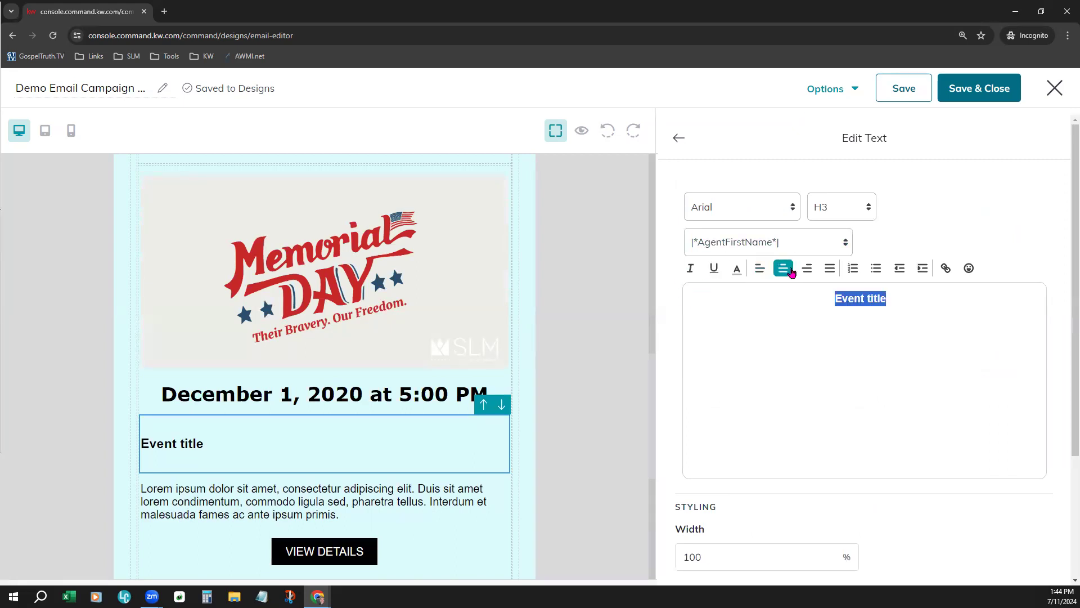
left_click(821, 216)
left_click(828, 300)
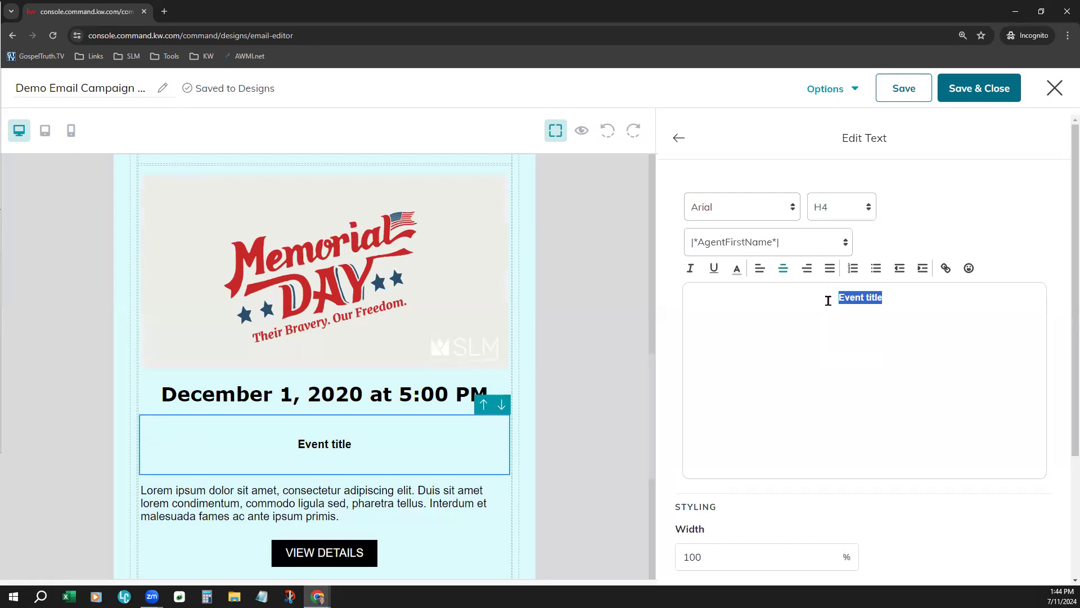
left_click(837, 208)
left_click(822, 234)
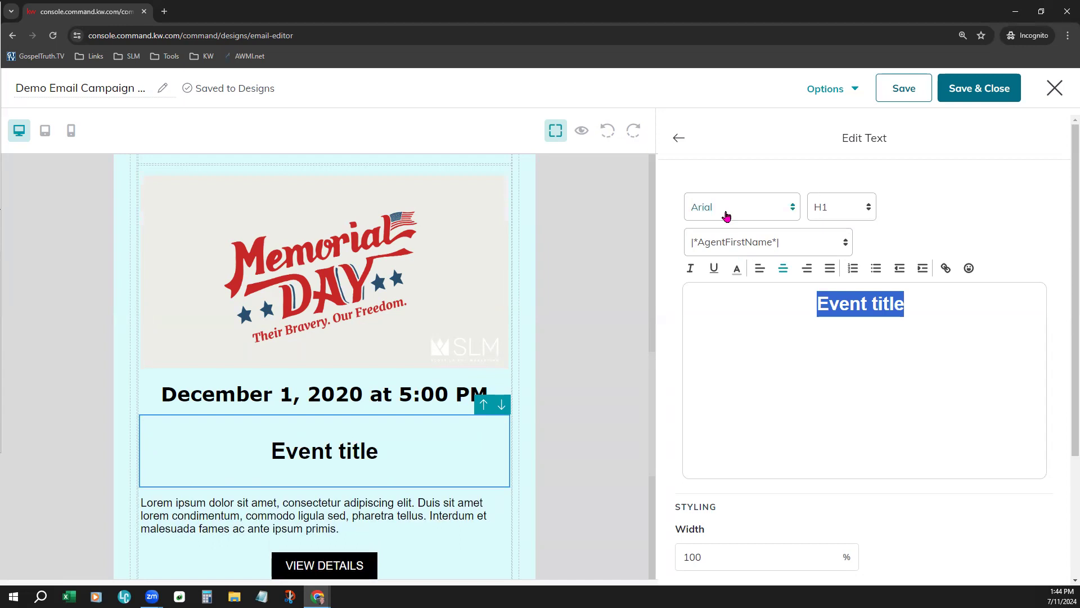
left_click(678, 138)
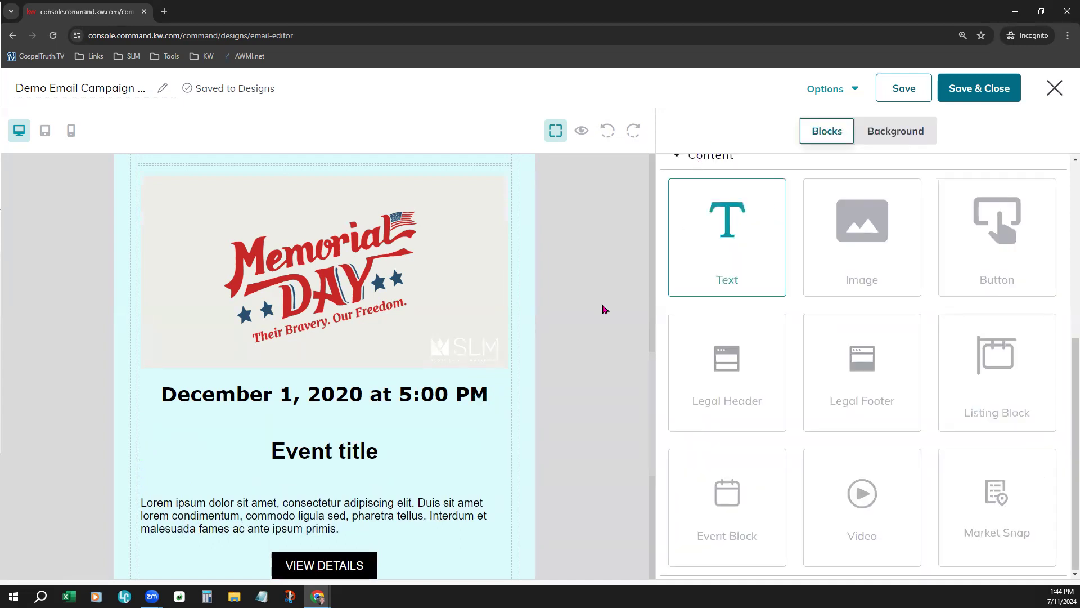
Insert the greeting "Hi" followed by the |*ContactFirstName*| merge field at the start of the event block's description text
scroll(557, 405, "down", 2)
left_click(369, 442)
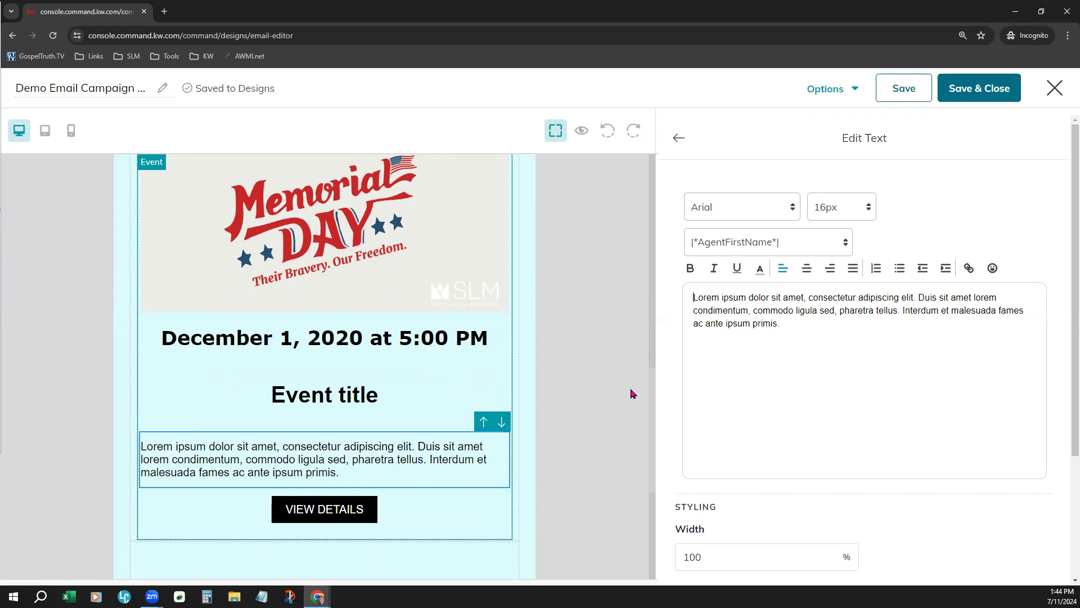
left_click(783, 243)
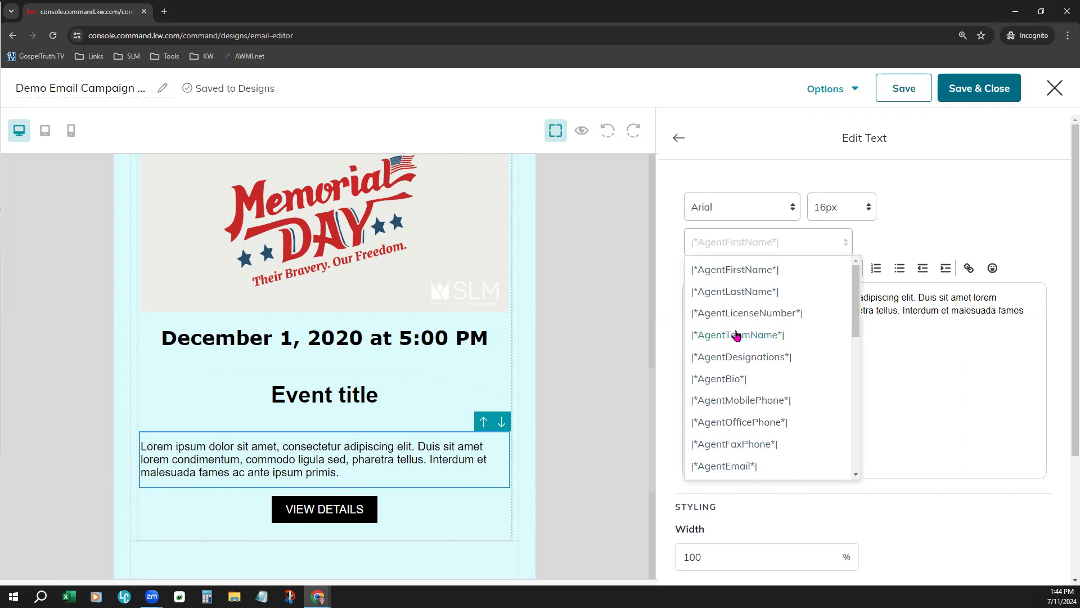
scroll(737, 336, "down", 3)
left_click(933, 378)
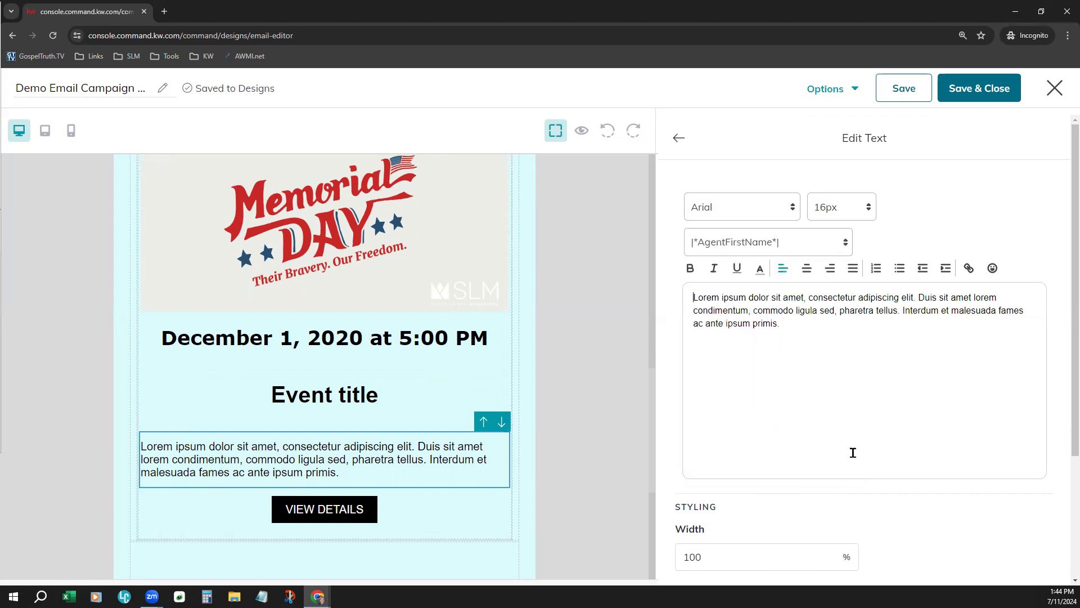
type("Hi")
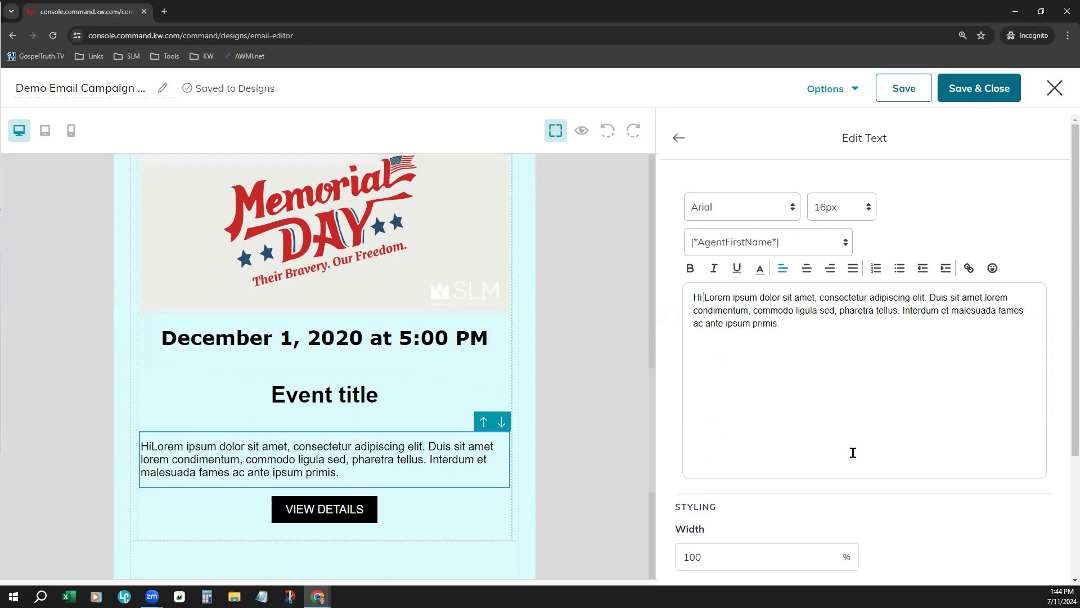
left_click(788, 241)
scroll(793, 422, "down", 5)
left_click(765, 357)
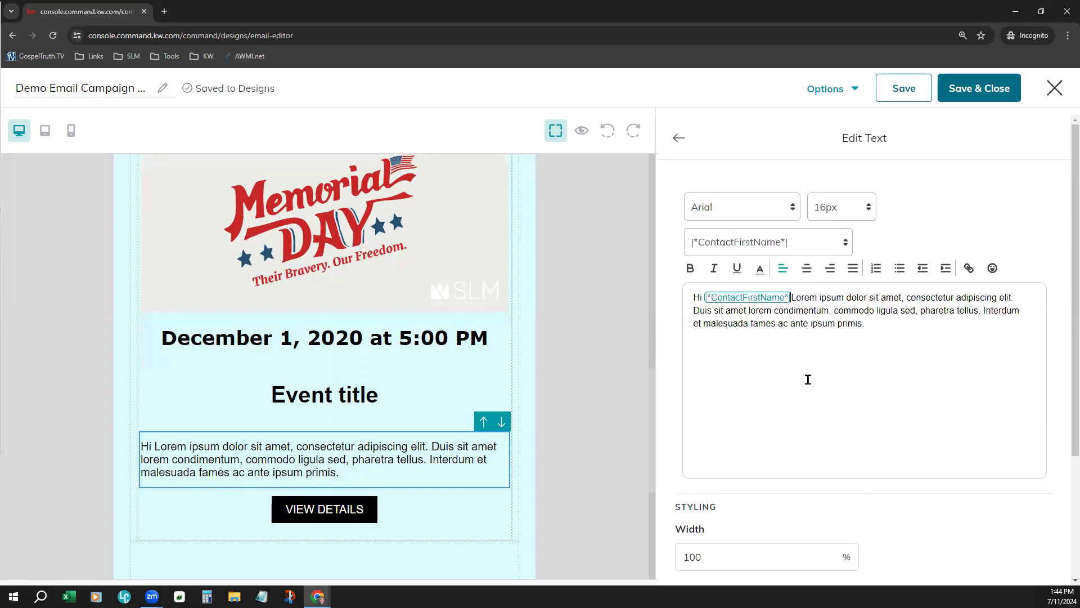
Add "! You're personally invited to" after the contact first name field in the event description and finish editing the text
type("! You're")
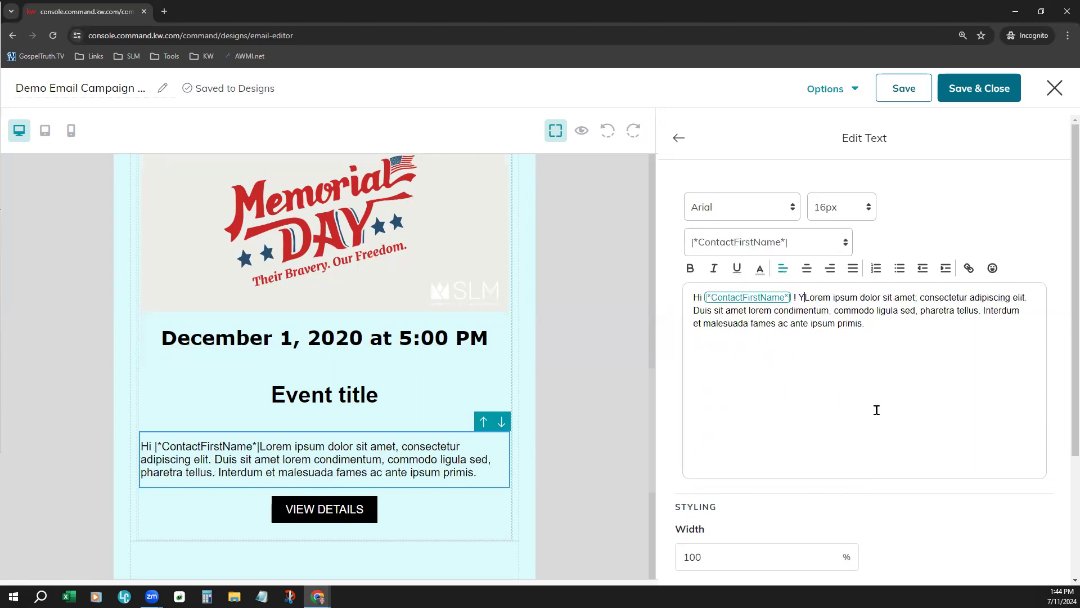
type("personally invit")
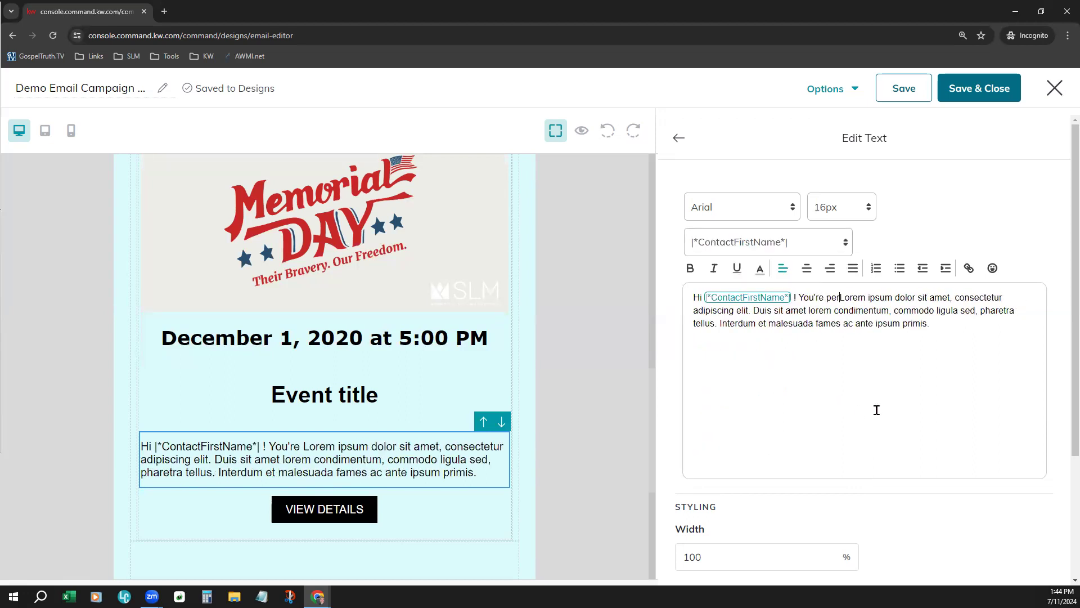
type("ed to")
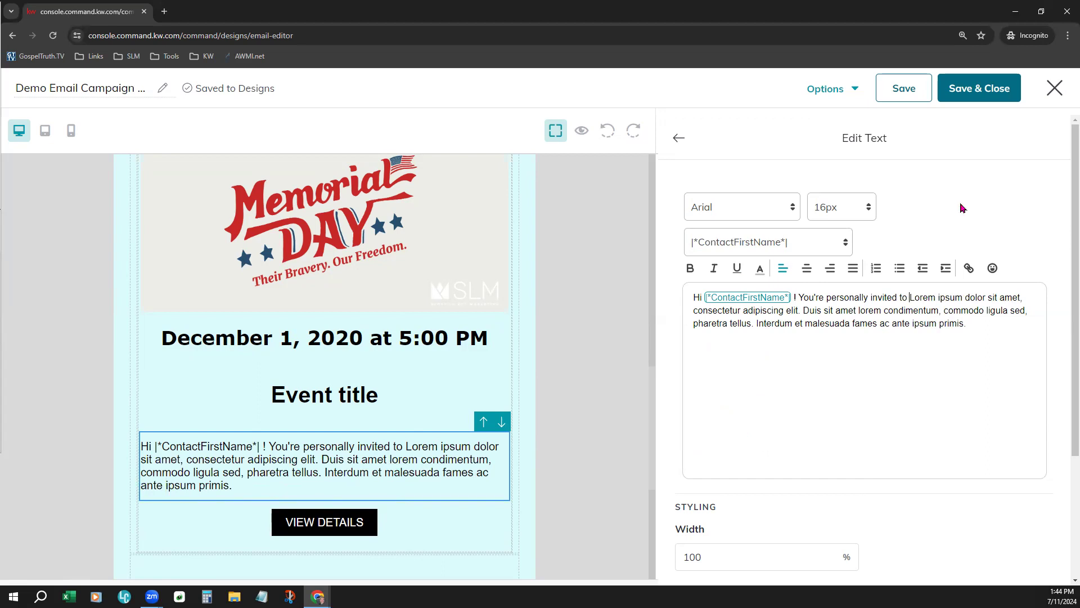
left_click(679, 145)
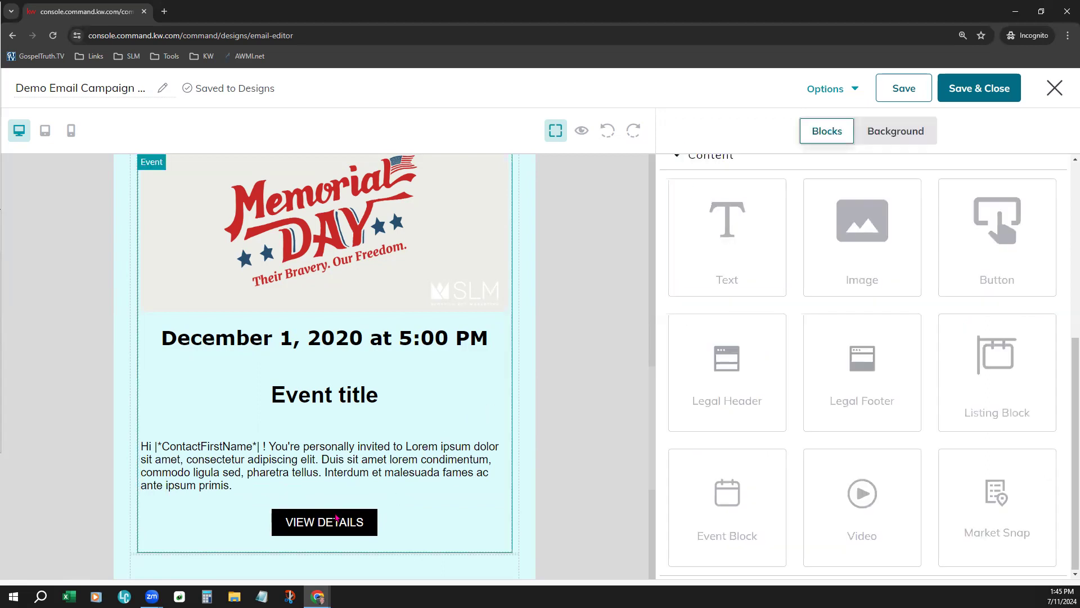
Change the text of the event block's button to "FOR MORE DETAILS"
left_click(336, 518)
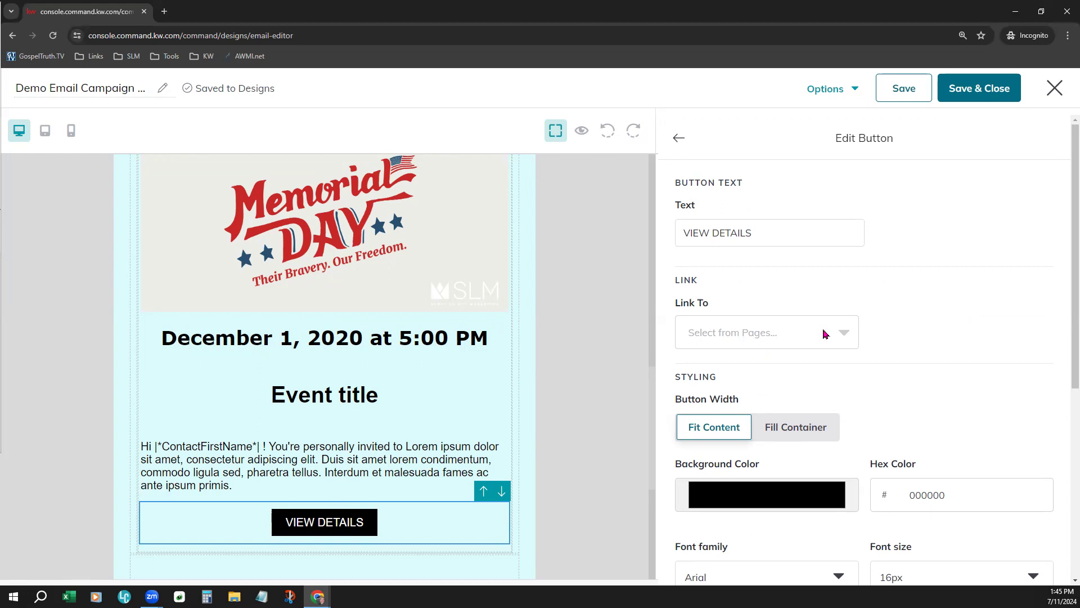
left_click(771, 230)
left_click_drag(760, 228, 683, 233)
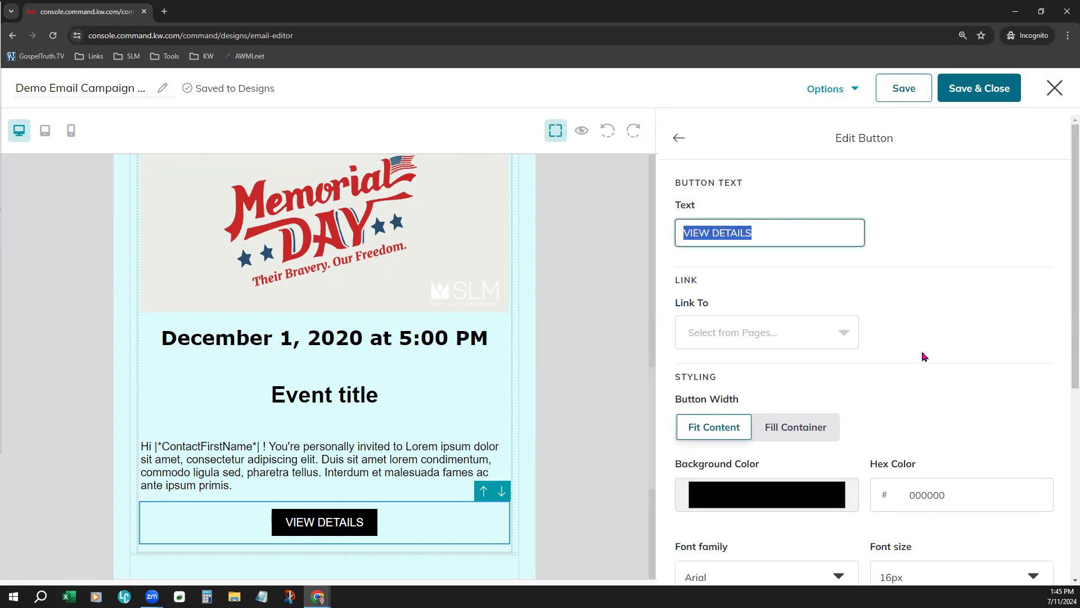
type("FOR MORE D")
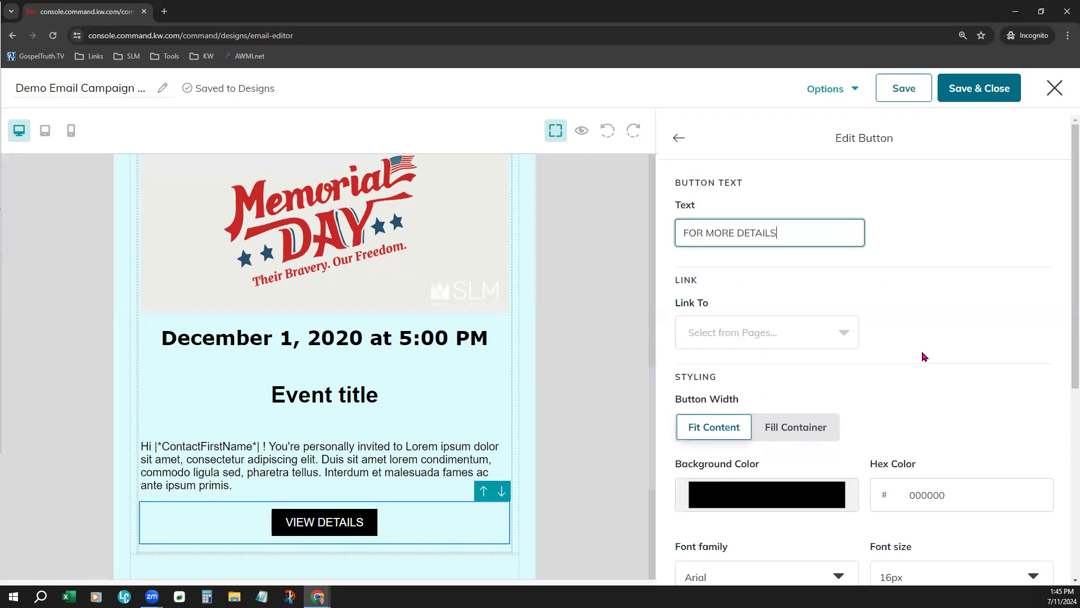
type("ETAILS")
left_click(922, 355)
Link the event block's button to the landing page "Part One: Your First-Time Homebuyer's Guide"
left_click(775, 338)
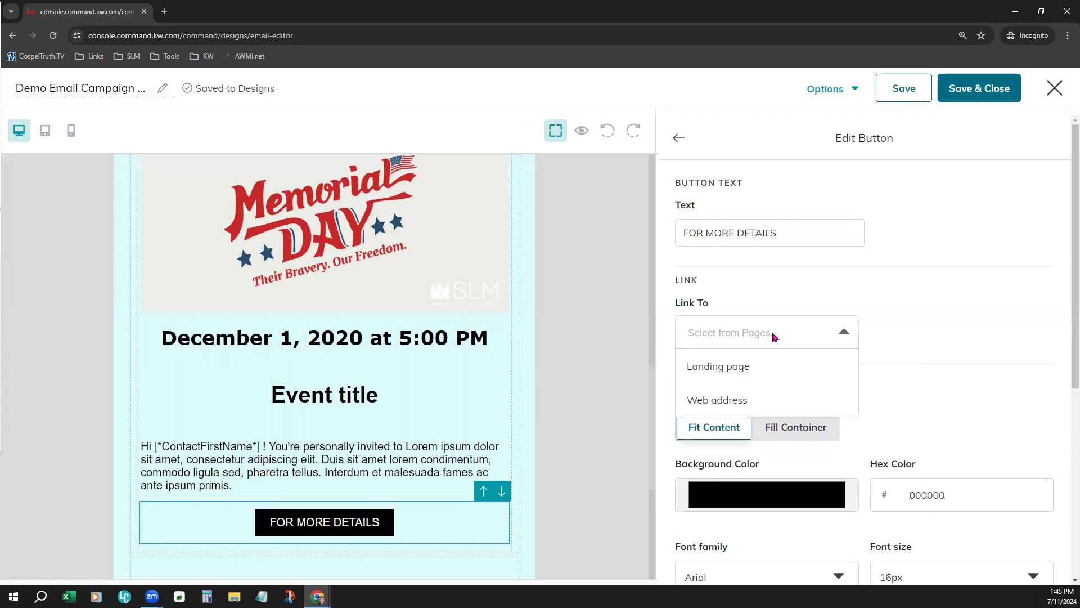
left_click(762, 375)
left_click(953, 333)
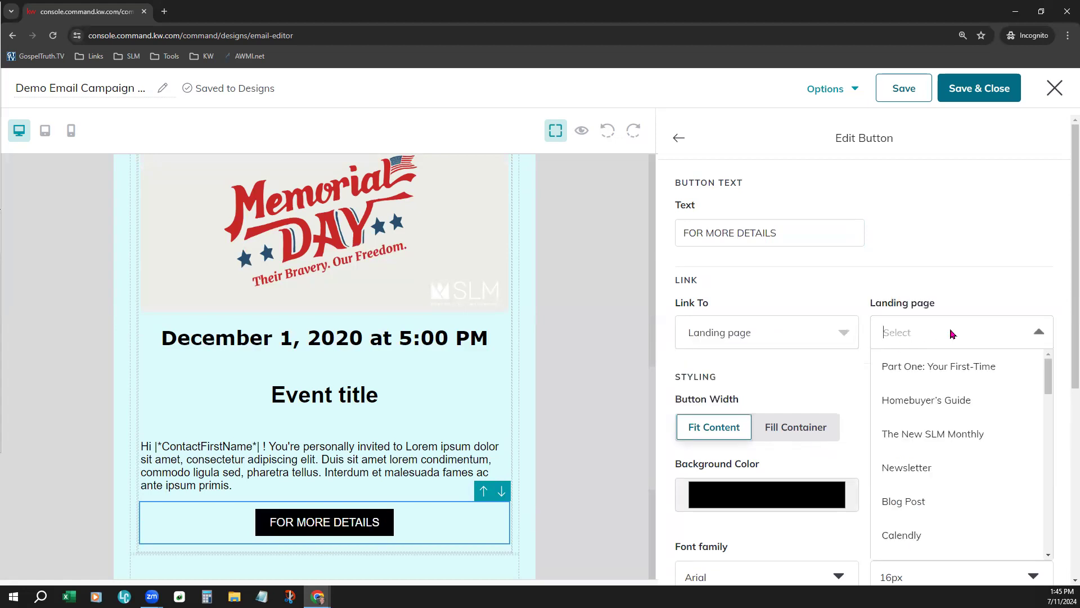
left_click(947, 372)
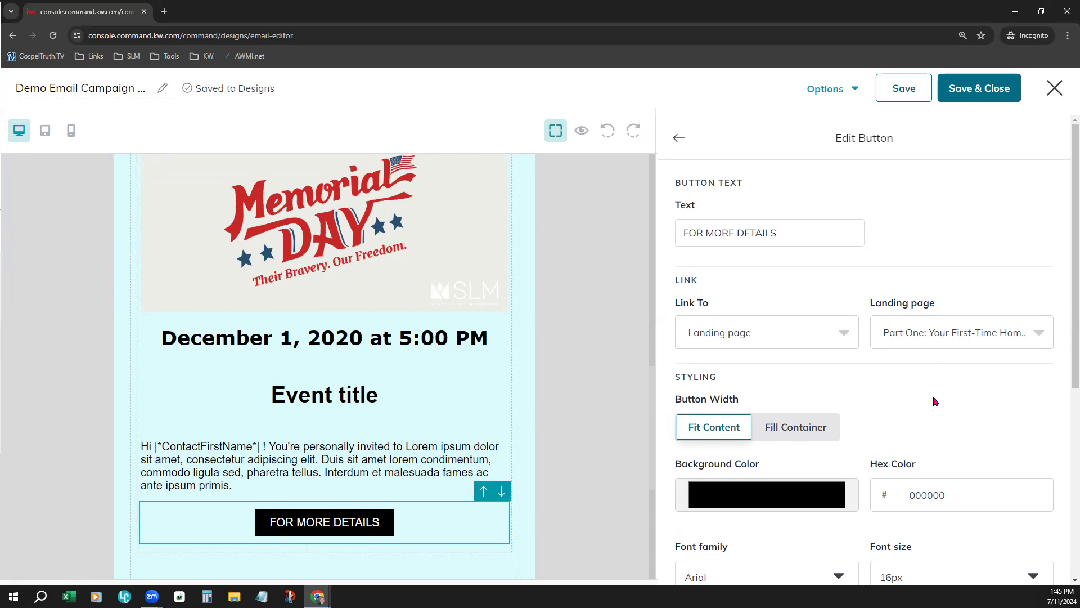
Set the event button's width to Fill Container, finish editing it, and save the design
scroll(935, 400, "down", 2)
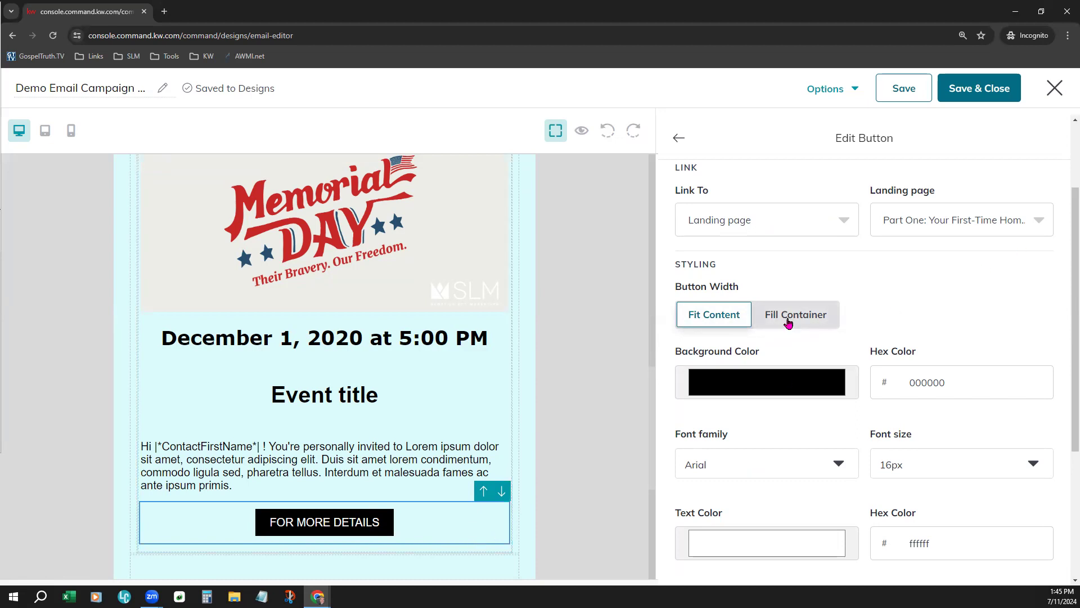
left_click(788, 318)
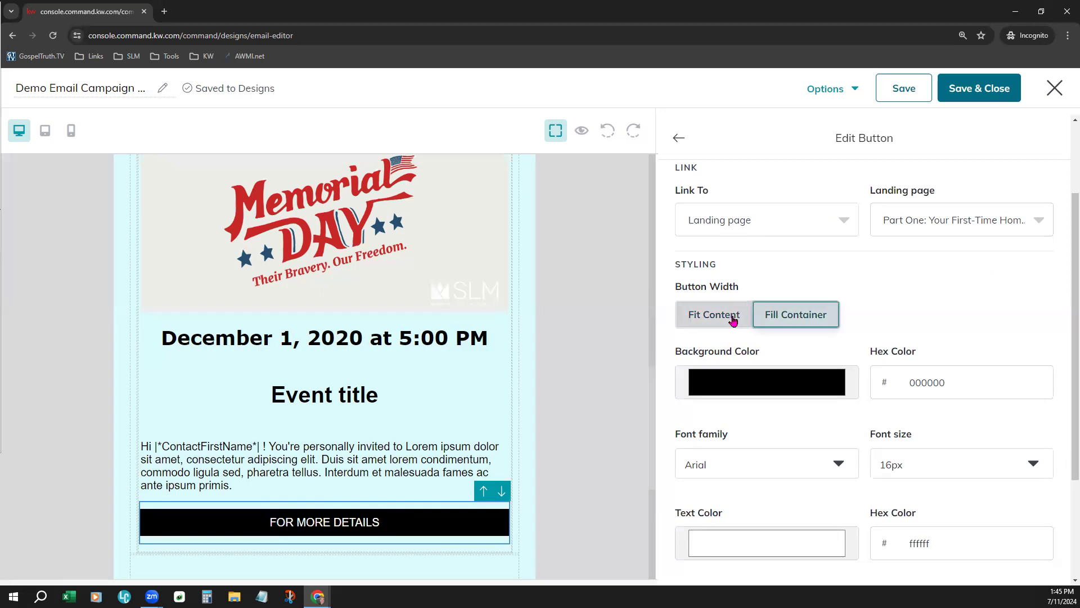
scroll(954, 286, "down", 3)
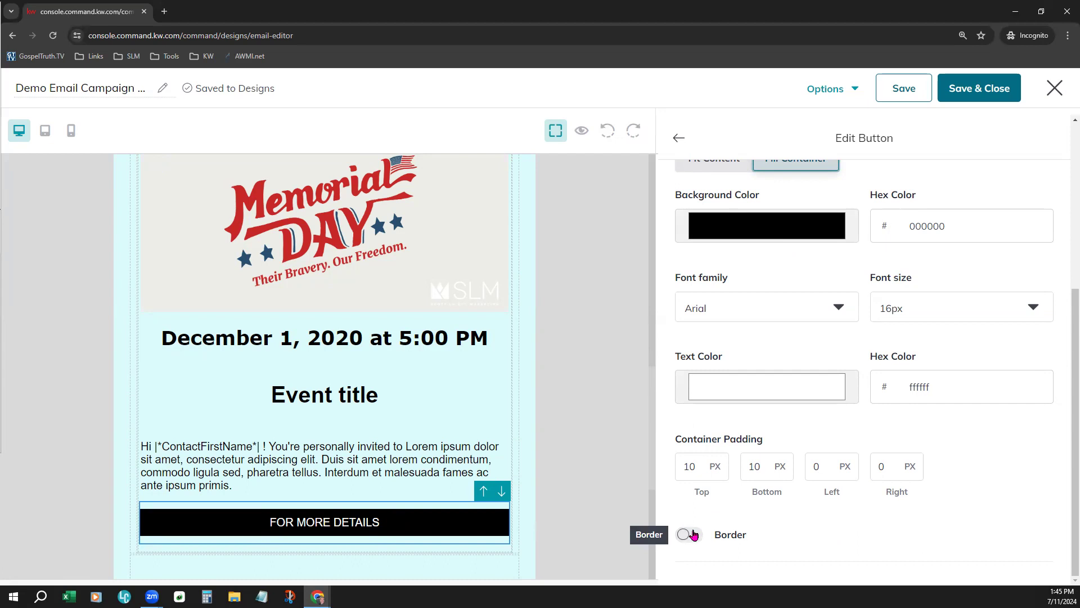
left_click(679, 139)
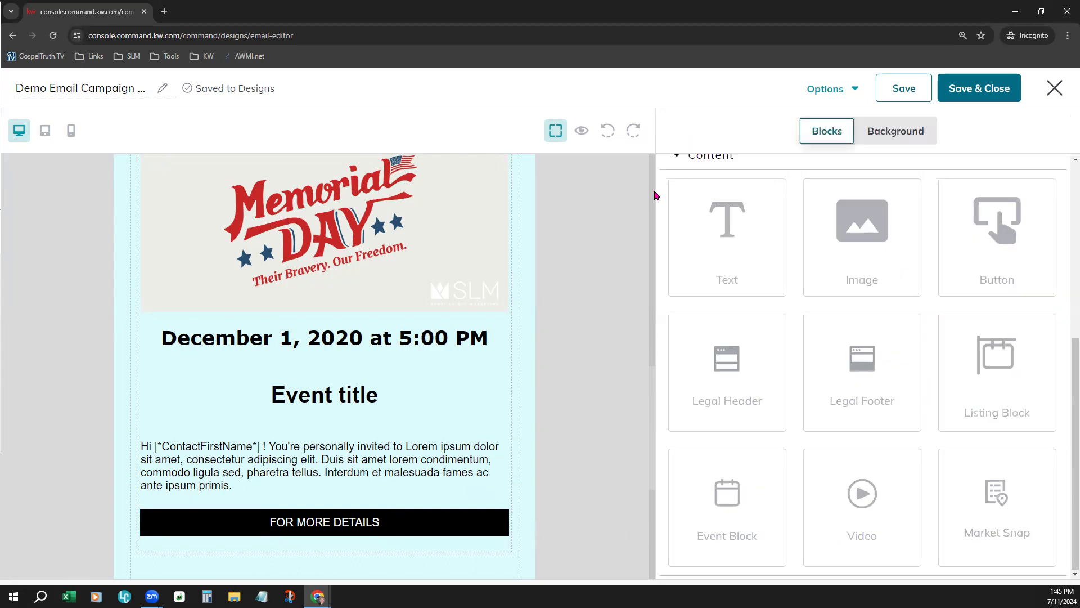
left_click(911, 77)
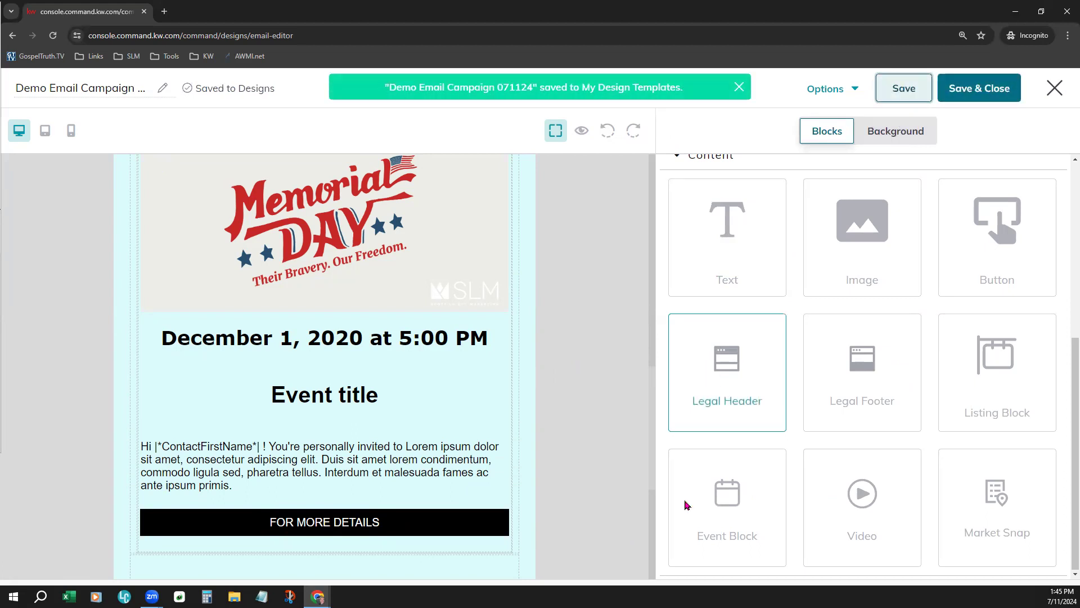
scroll(421, 427, "down", 3)
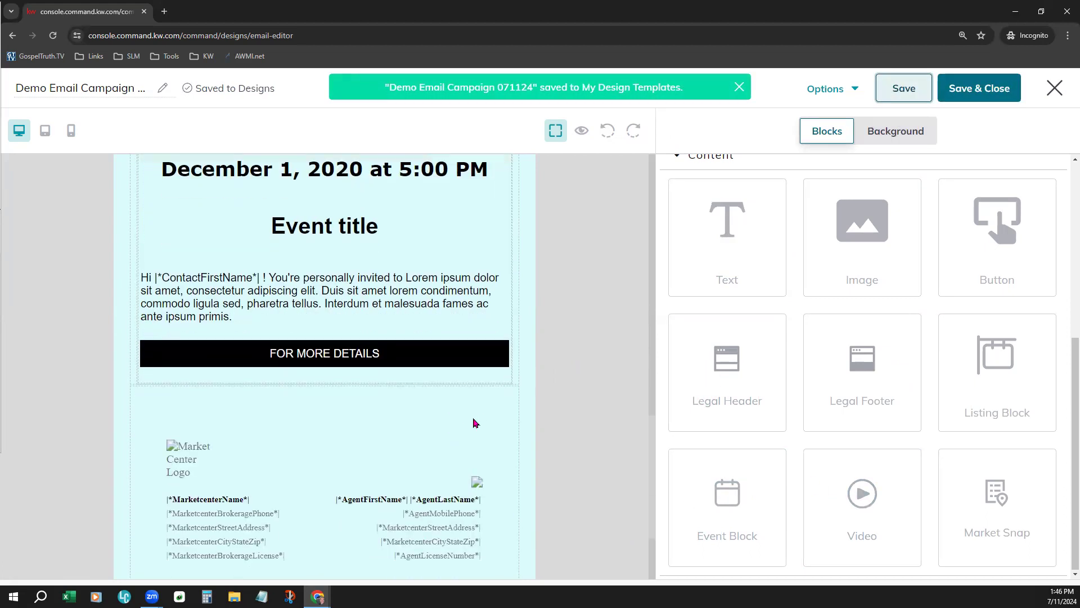
left_click_drag(878, 512, 376, 411)
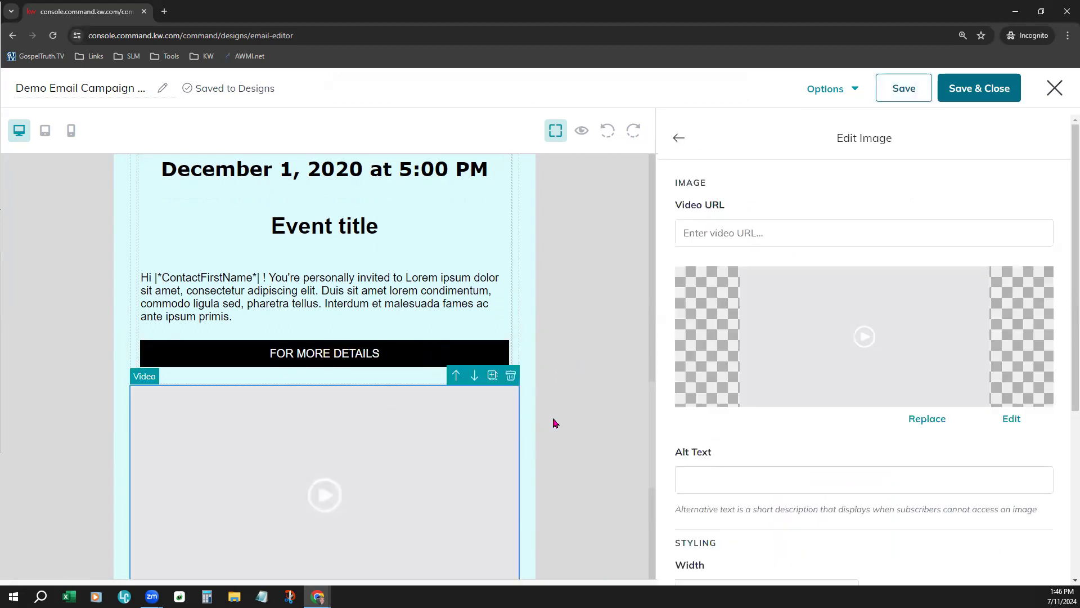
scroll(549, 411, "down", 2)
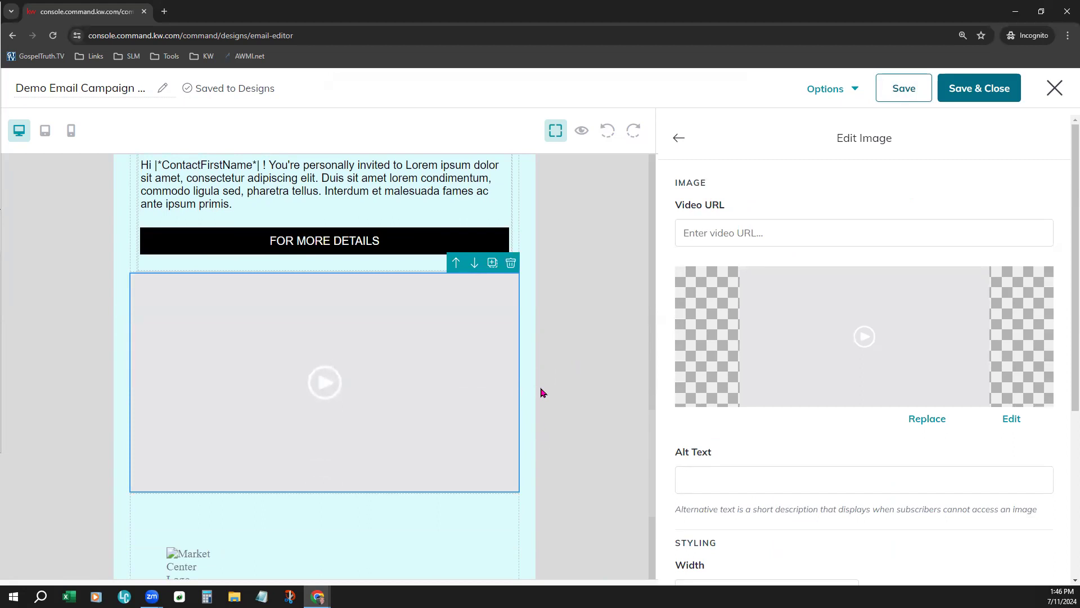
left_click(739, 228)
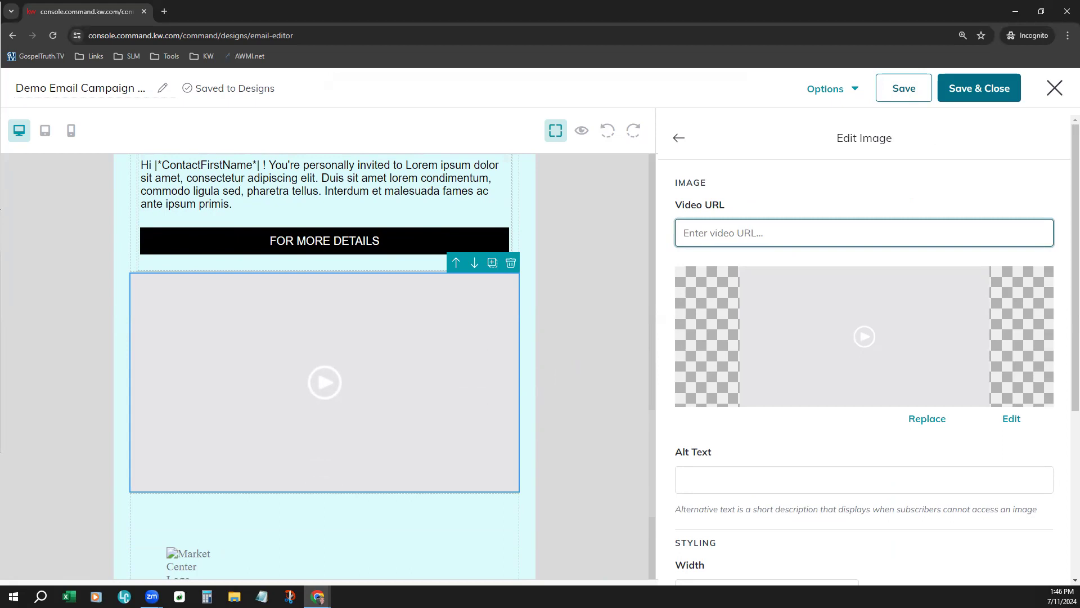
key("alt+Tab")
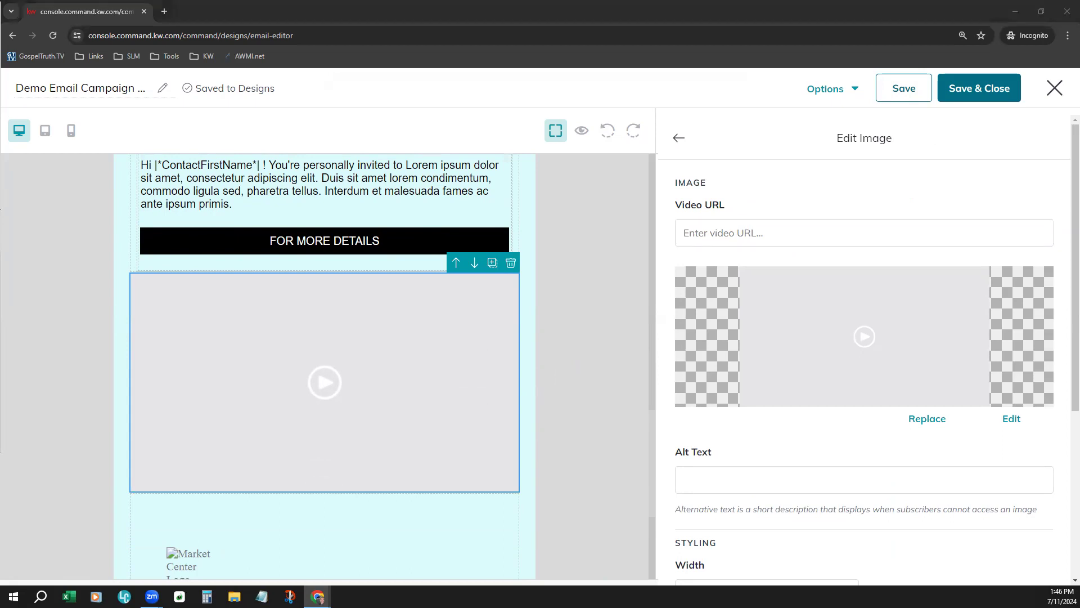
left_click(694, 227)
type("https://youtu.be/nZmqe3twiNg?si=TMbVLuw95bETwrQ-")
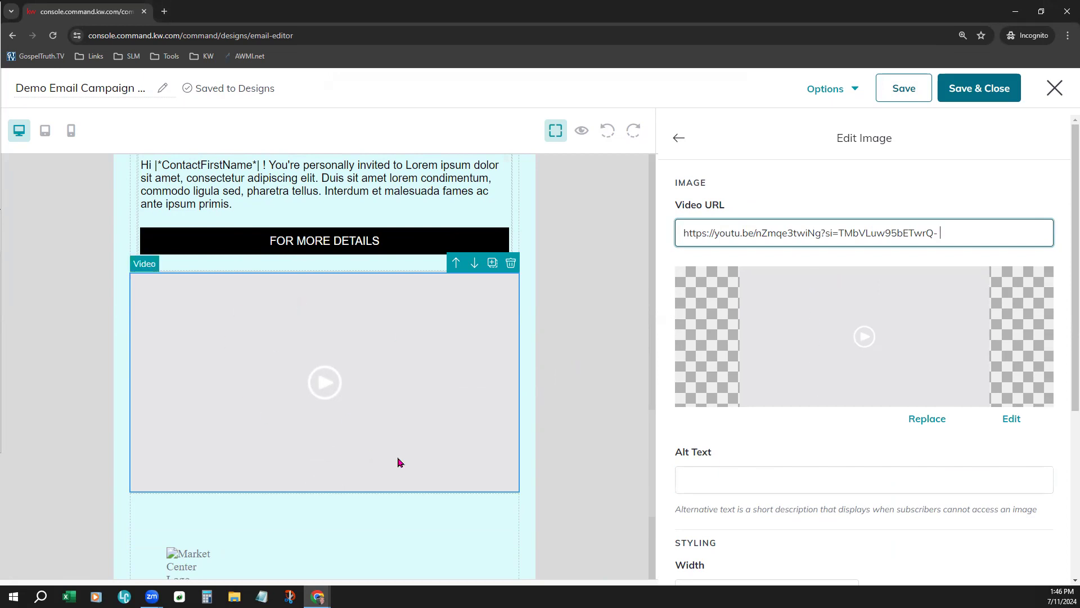
Replace the video block's thumbnail with the "DATABASE OVERVIEW" image from My Images and finish editing the block
left_click(933, 427)
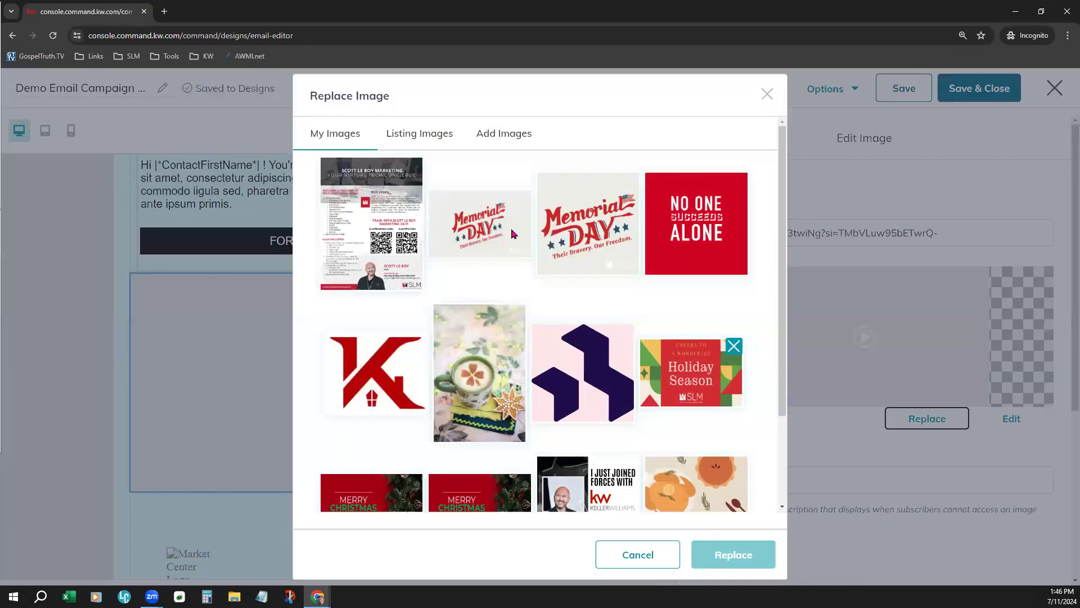
scroll(520, 374, "down", 2)
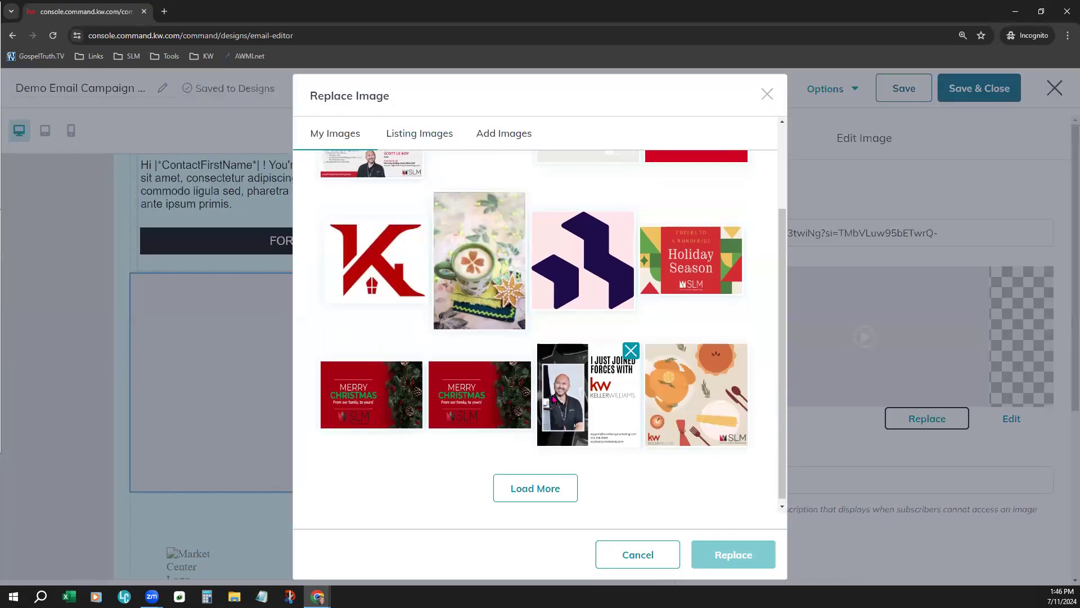
left_click(550, 477)
scroll(633, 414, "down", 4)
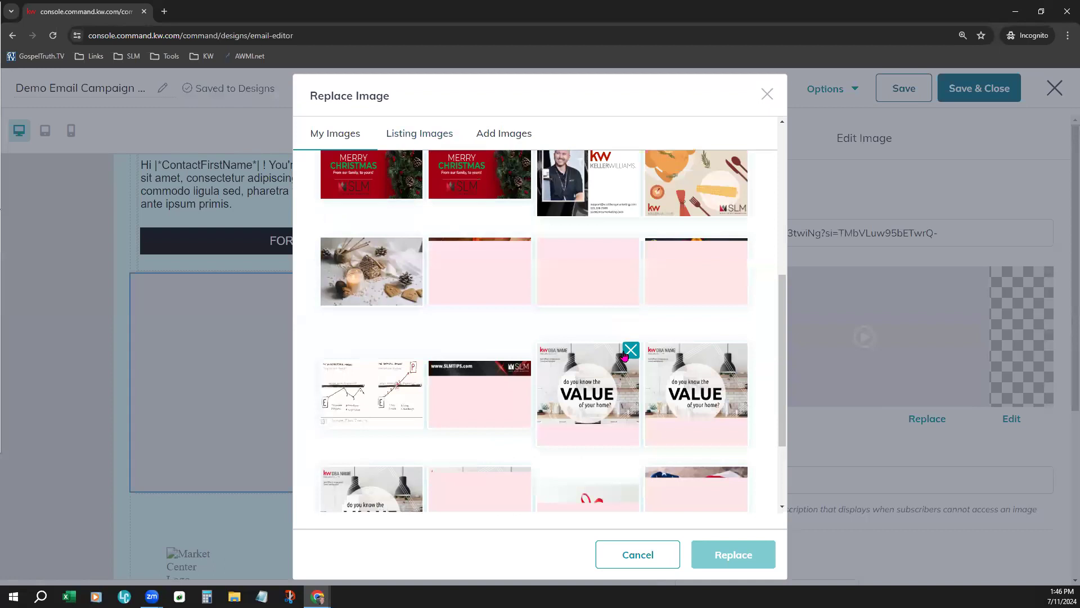
left_click(480, 399)
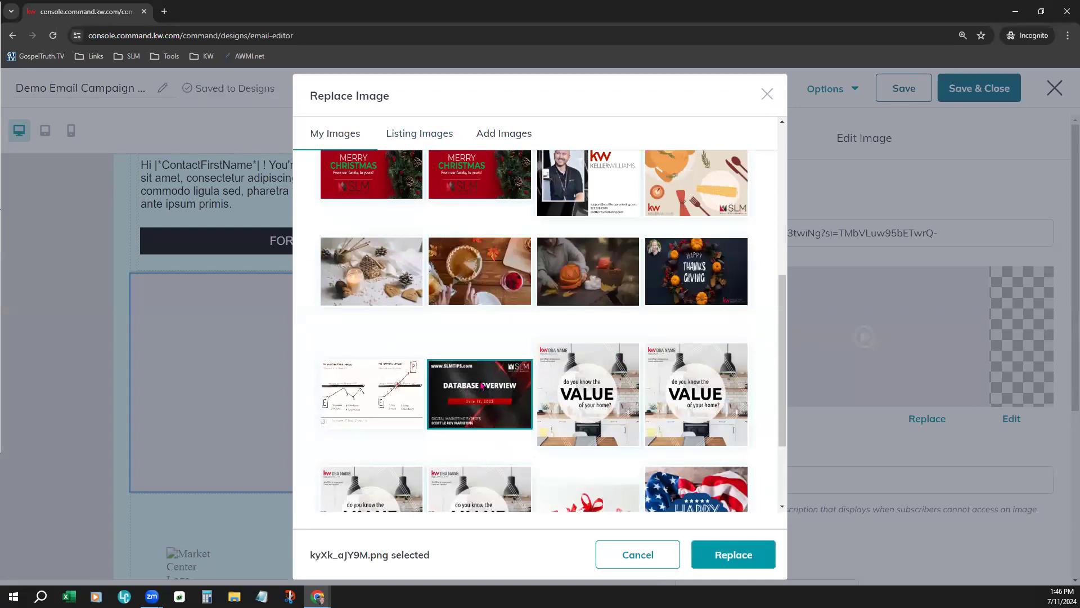
left_click(720, 561)
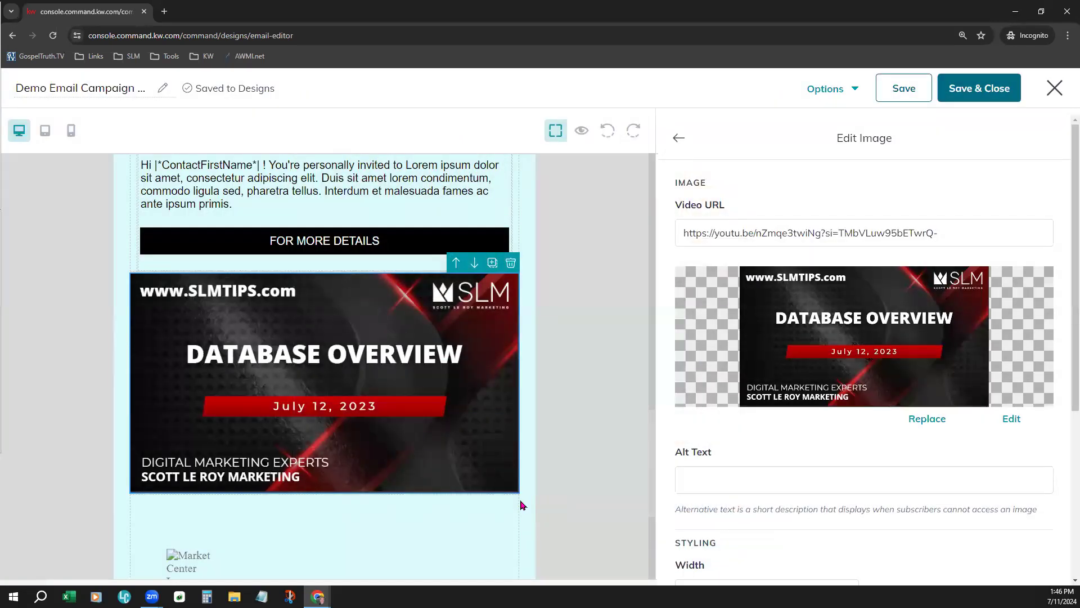
scroll(844, 450, "down", 2)
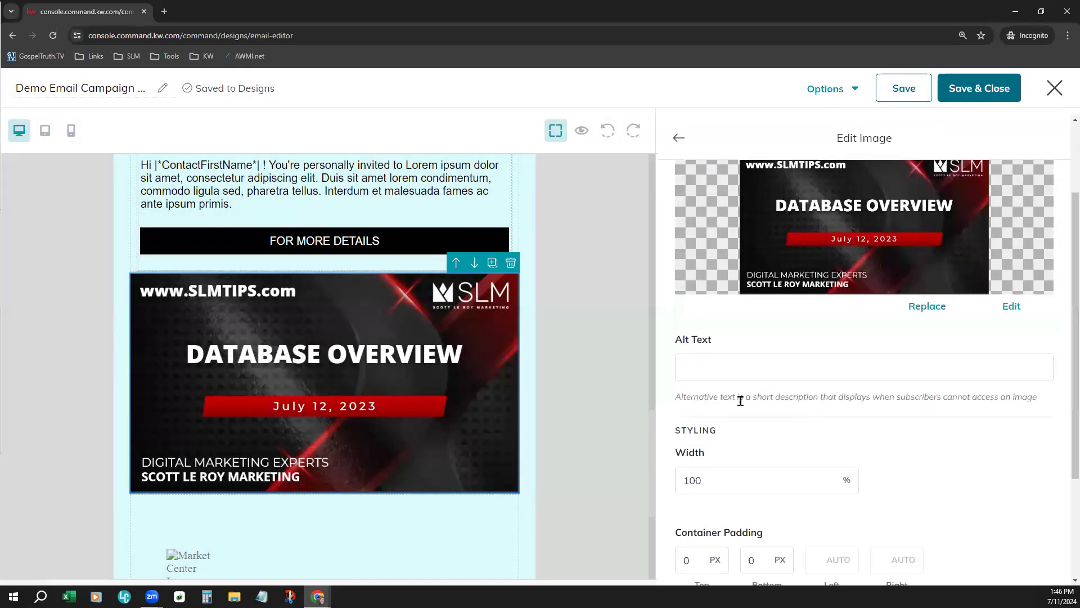
scroll(919, 489, "down", 3)
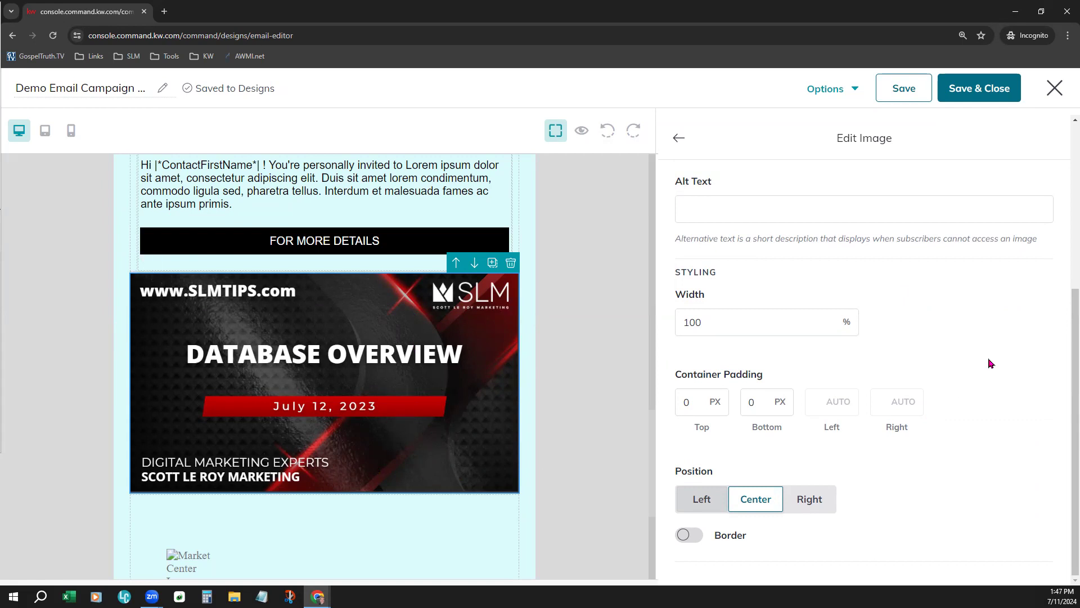
scroll(918, 366, "up", 5)
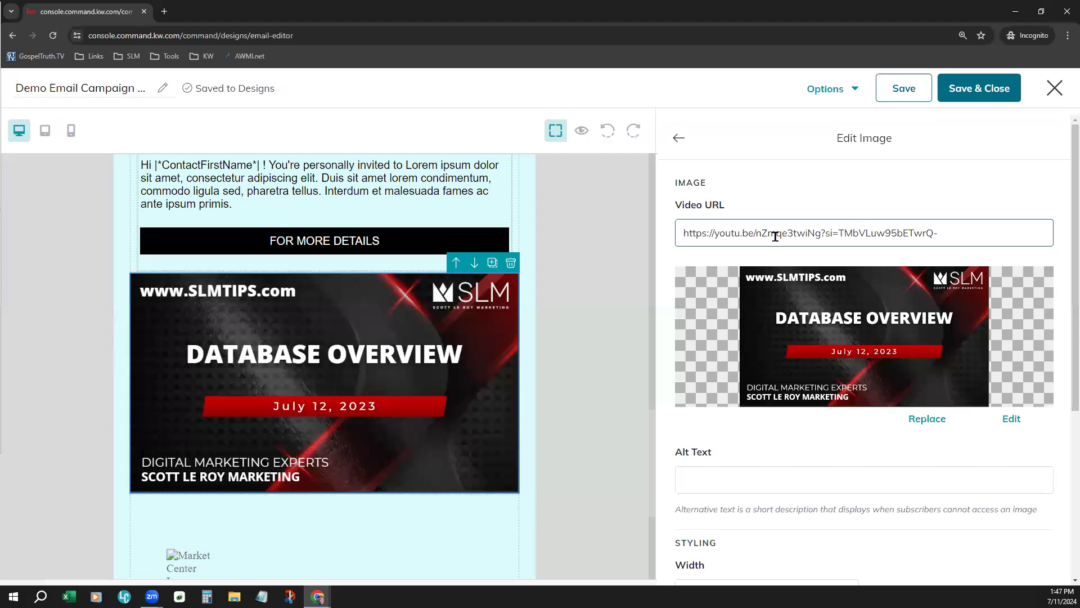
left_click(678, 139)
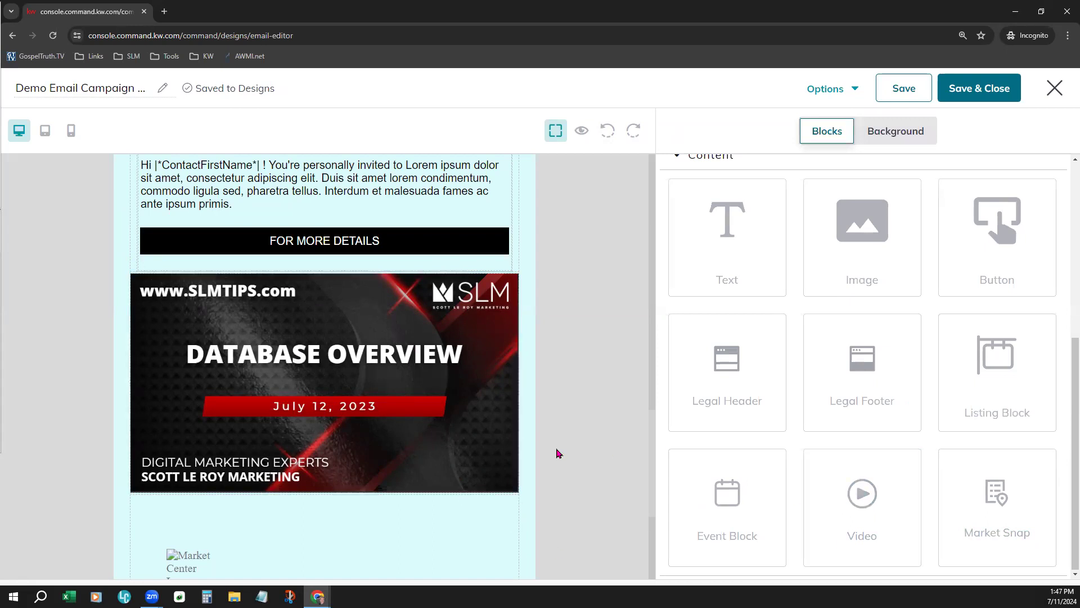
Add a Market Snap block between the video block and the legal footer
scroll(563, 447, "down", 2)
left_click_drag(1006, 502, 409, 392)
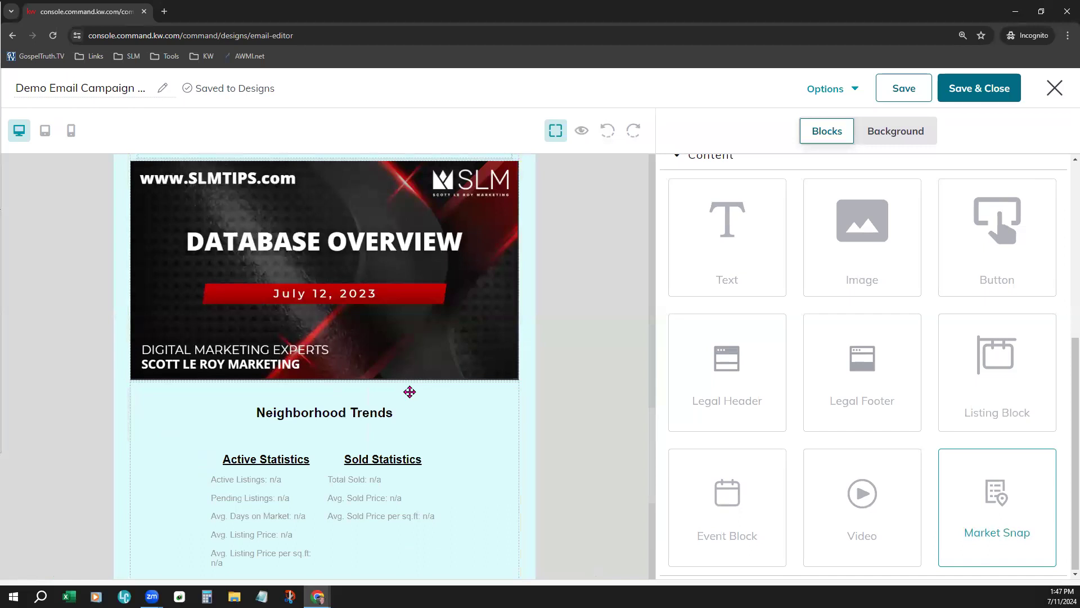
scroll(470, 465, "down", 3)
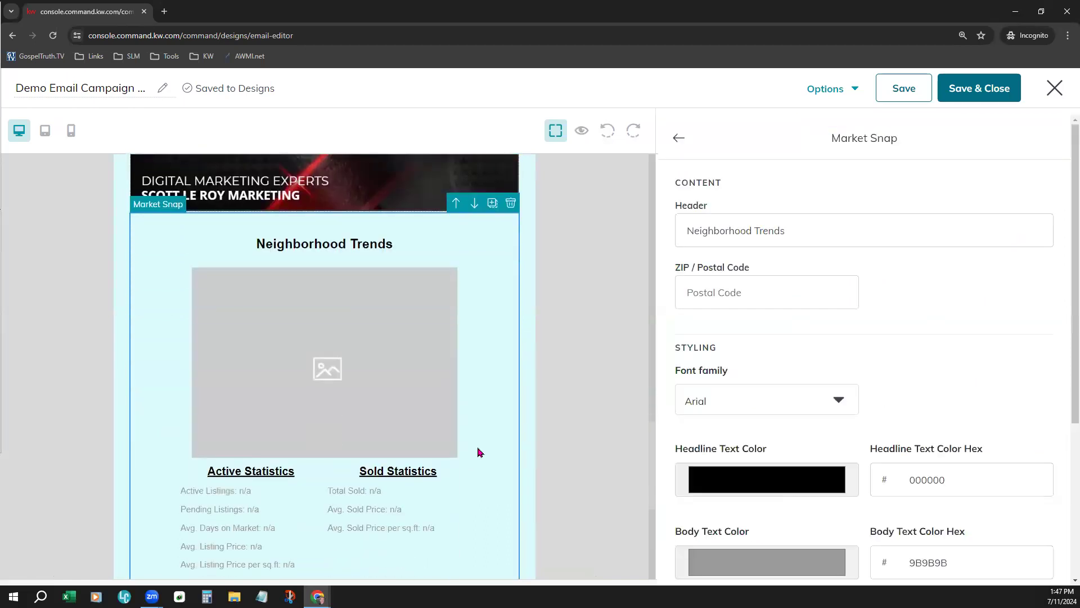
scroll(477, 452, "down", 1)
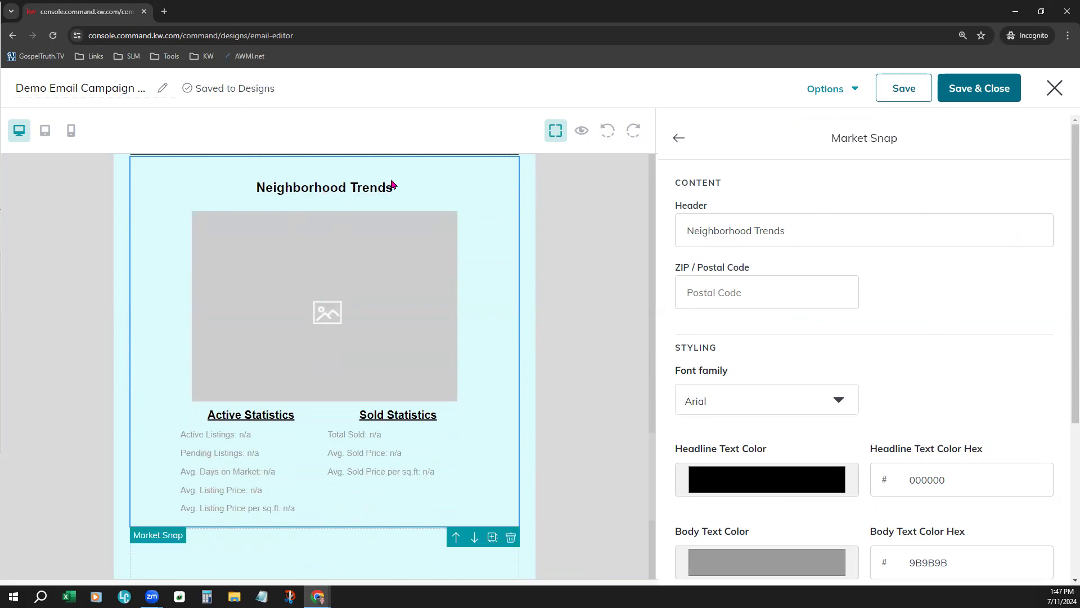
Change the Market Snap block's header to "Market Snapshot"
left_click_drag(870, 234, 646, 228)
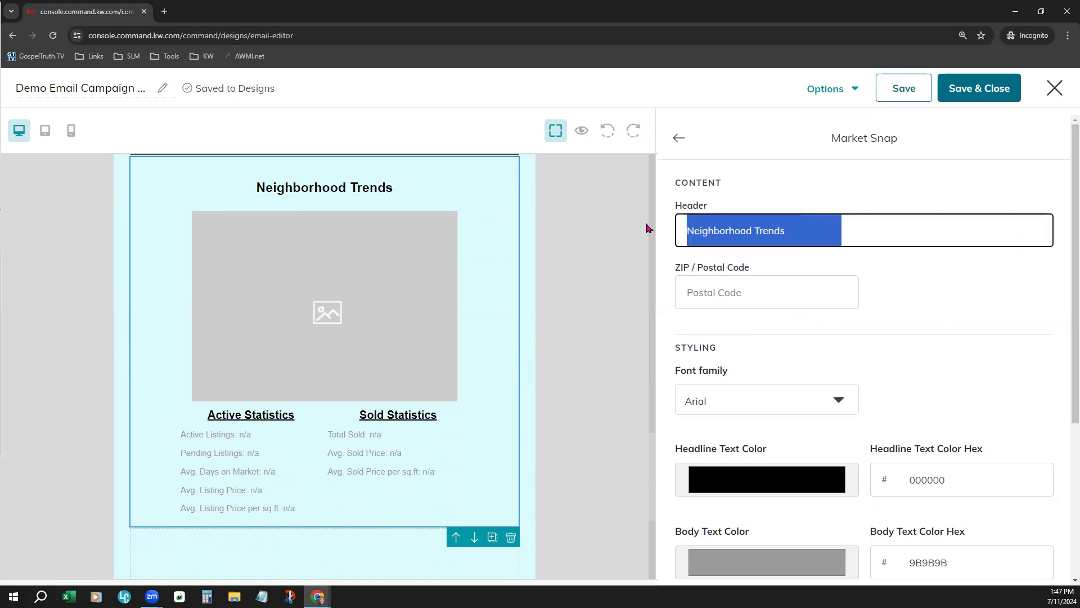
type("Market ")
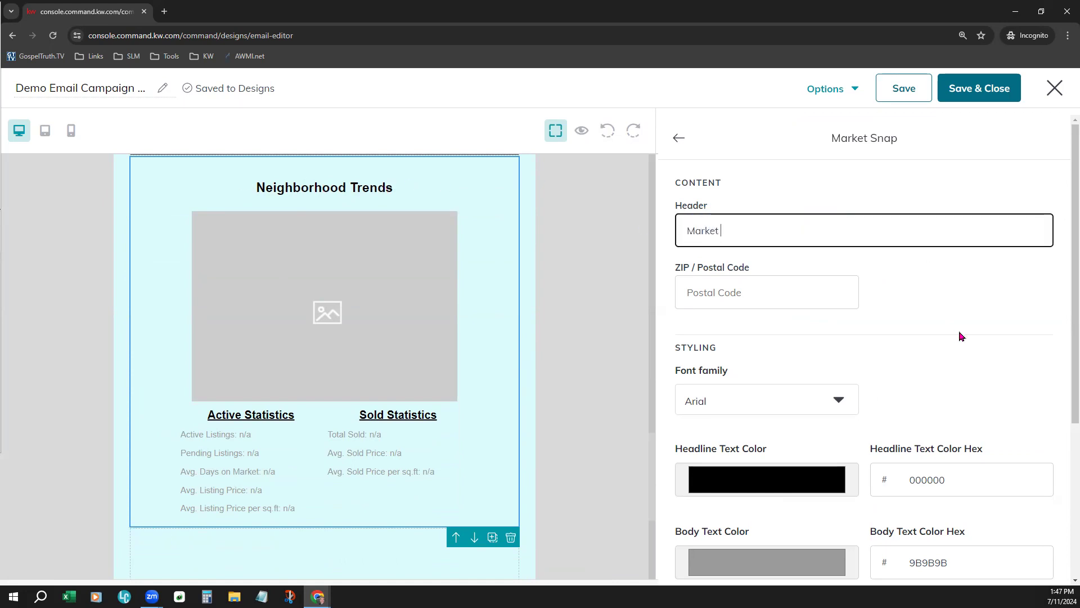
type("Snapshot")
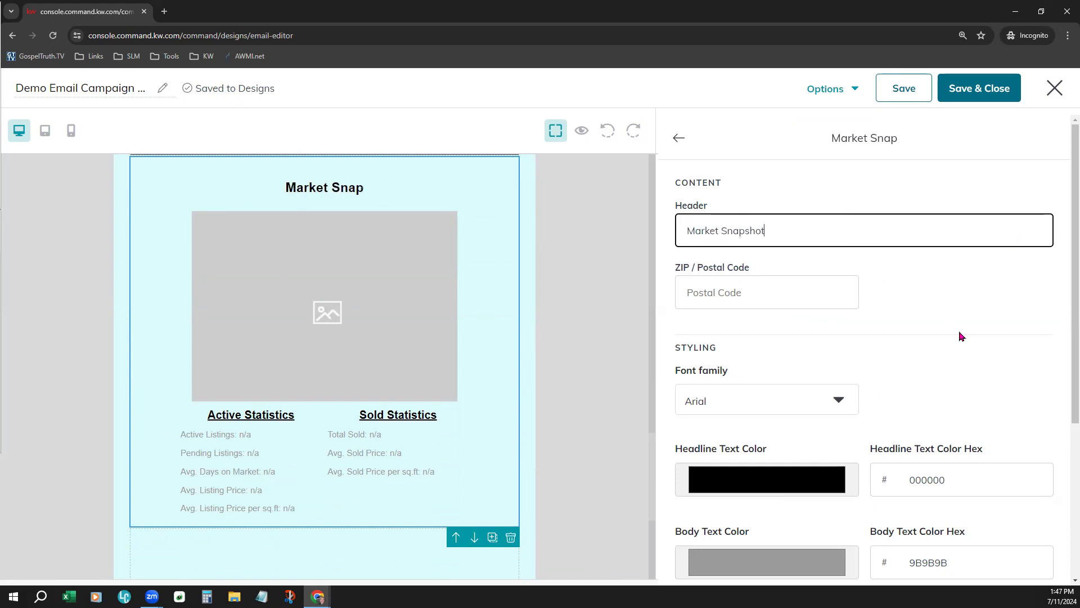
left_click(962, 336)
Set the Market Snap block's ZIP code to 29841 and its neighborhood to North Augusta
left_click(741, 288)
type("29")
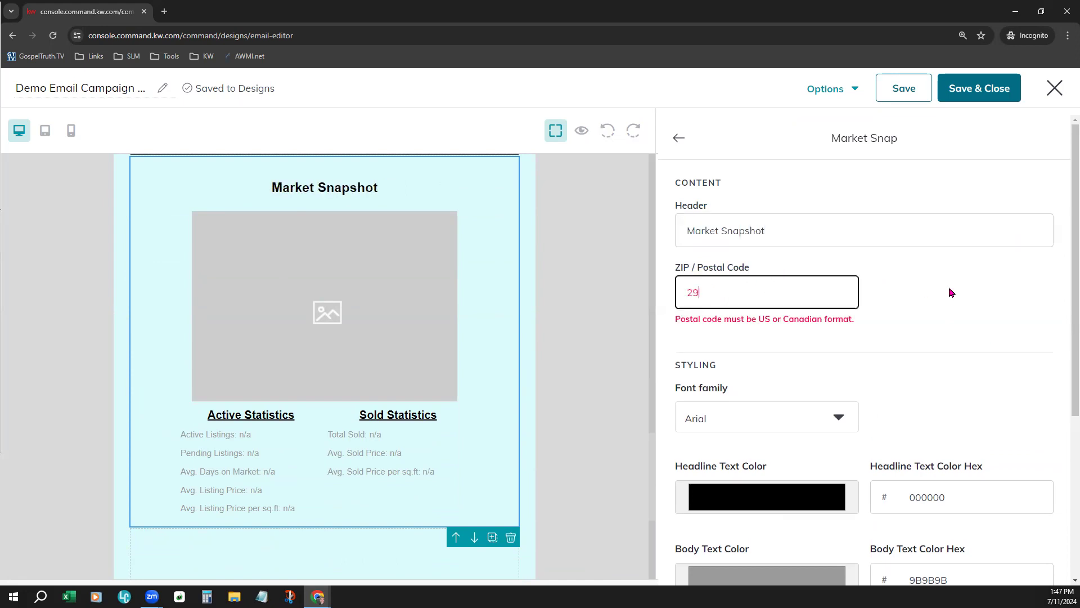
type("841")
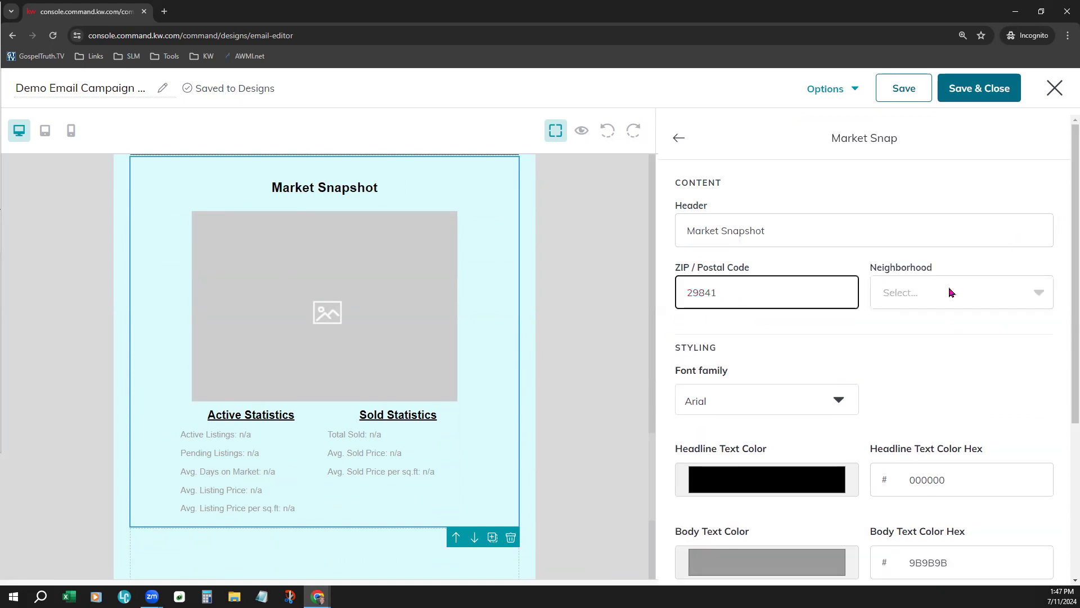
left_click(950, 292)
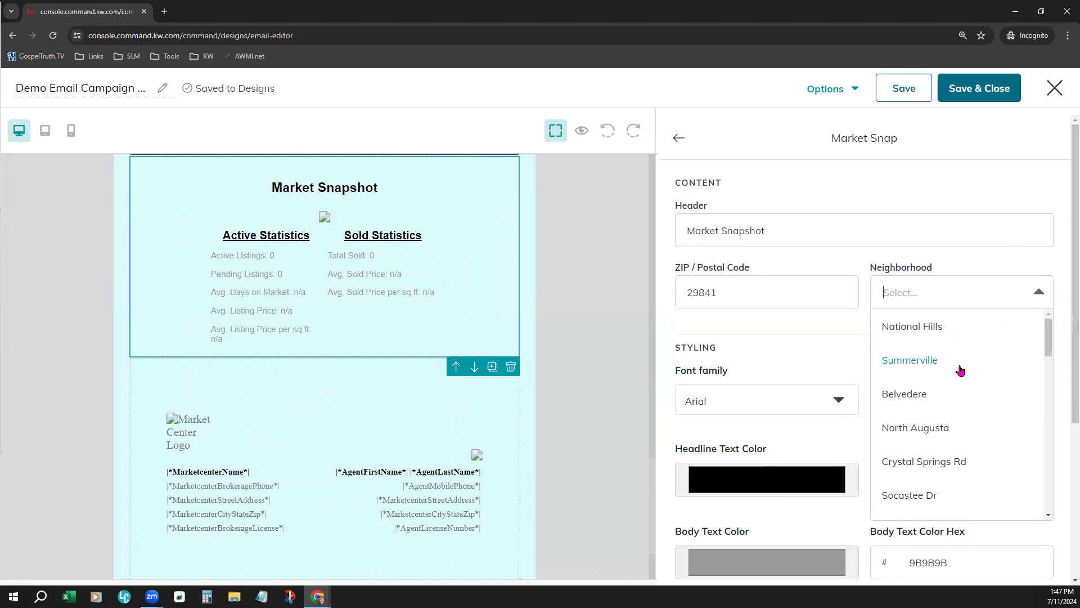
scroll(959, 420, "down", 3)
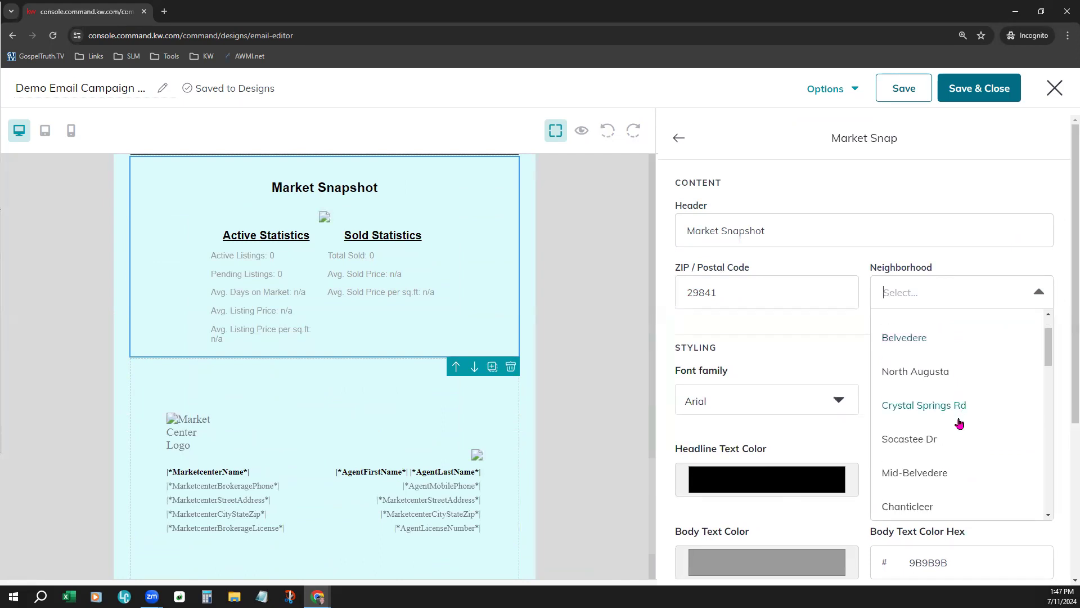
scroll(959, 420, "up", 3)
left_click(938, 373)
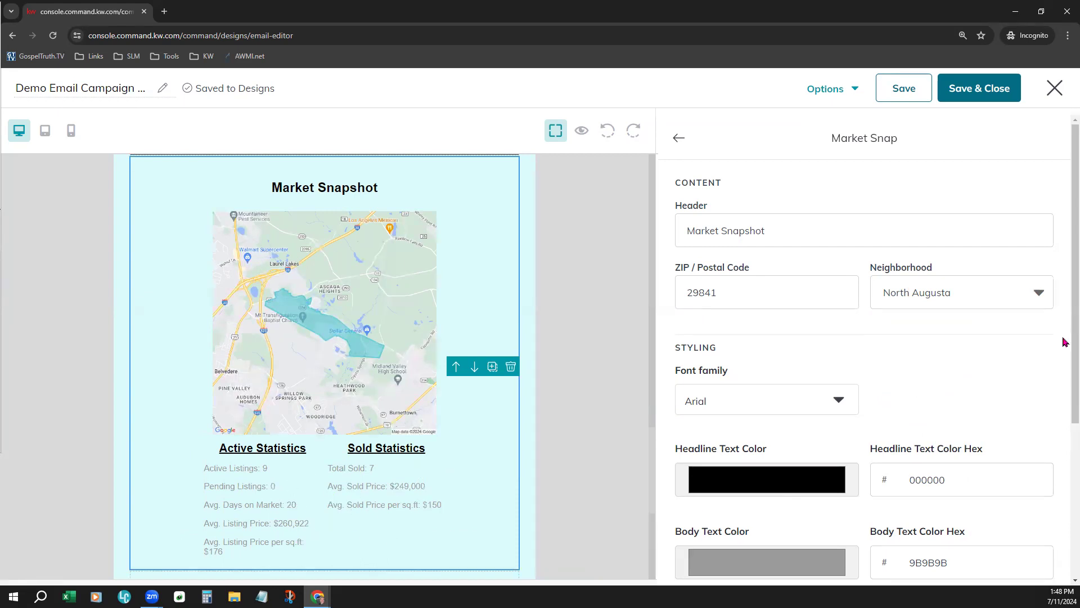
Review the Market Snap block's styling options, finish editing the block, and save the design
scroll(940, 373, "down", 2)
left_click(740, 281)
left_click(1000, 290)
scroll(898, 482, "down", 3)
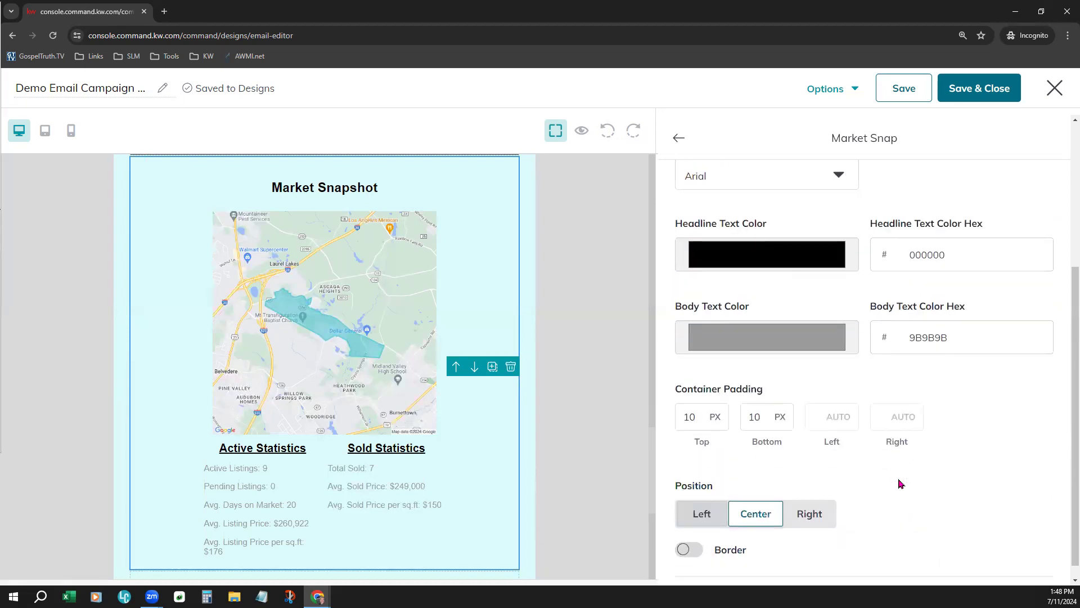
scroll(495, 463, "down", 2)
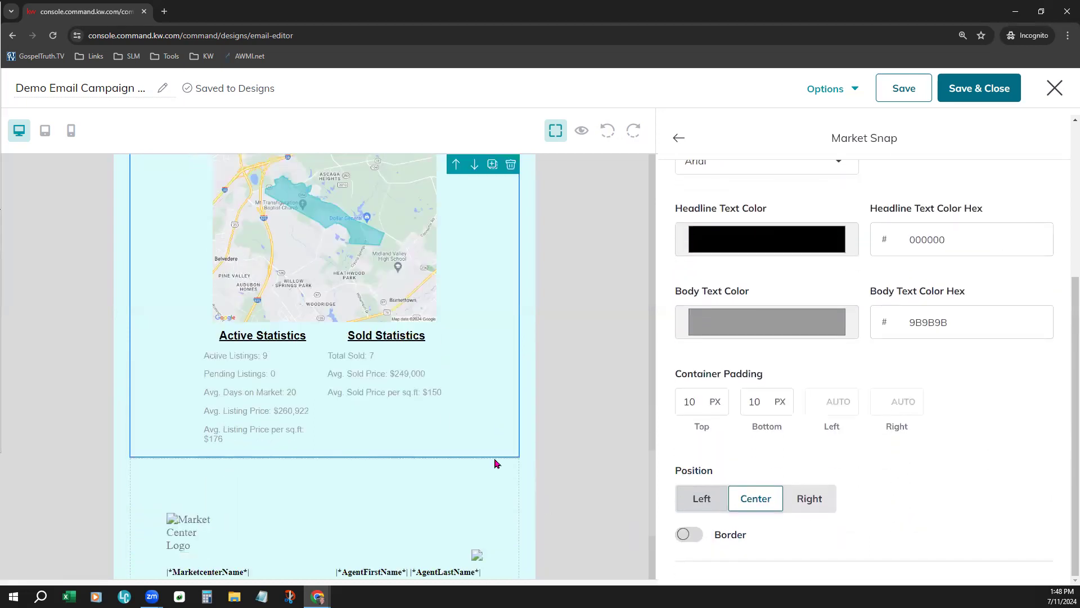
scroll(495, 463, "up", 4)
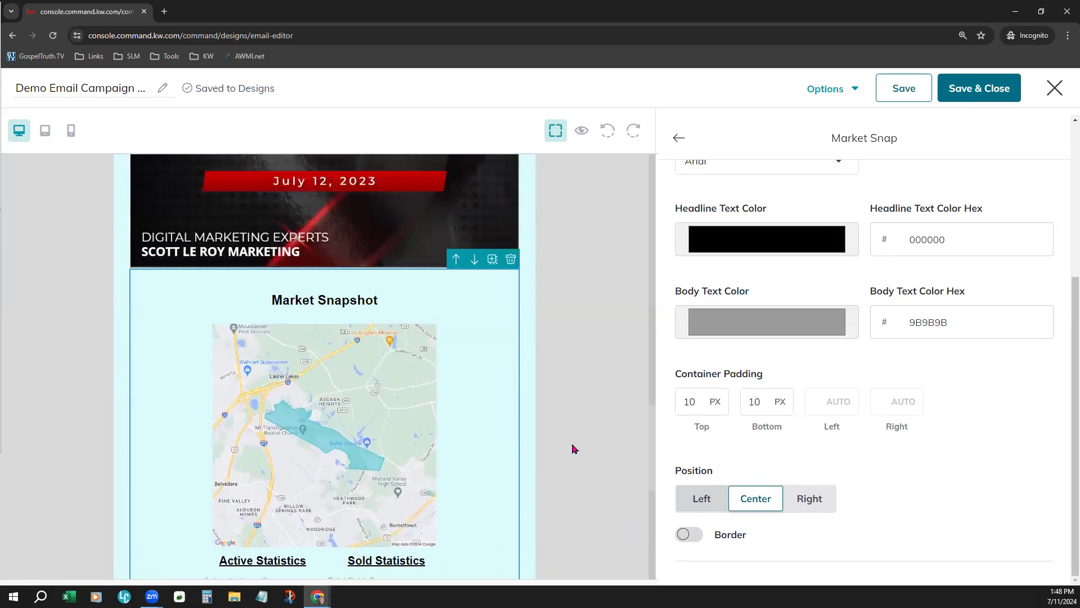
left_click(679, 141)
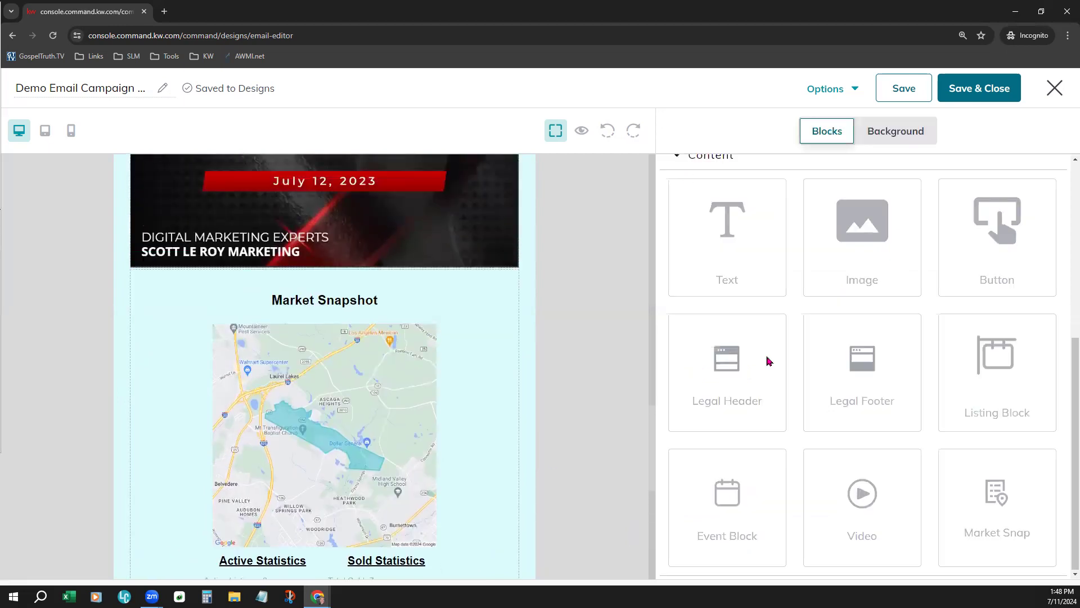
left_click(898, 88)
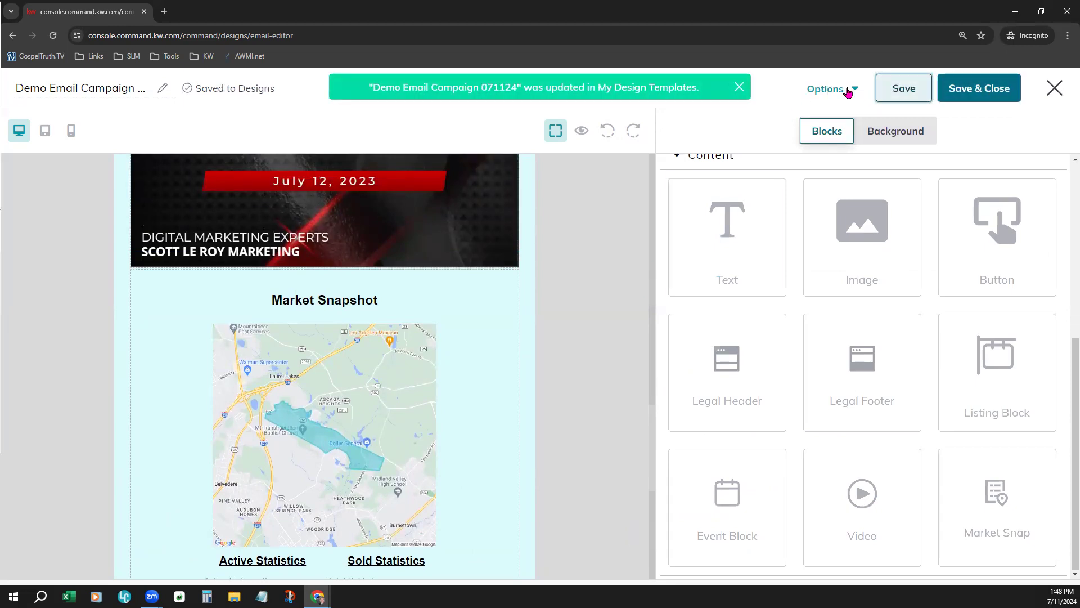
Open the email design in preview mode and look through its blocks in the desktop view
scroll(542, 412, "up", 7)
scroll(558, 408, "up", 7)
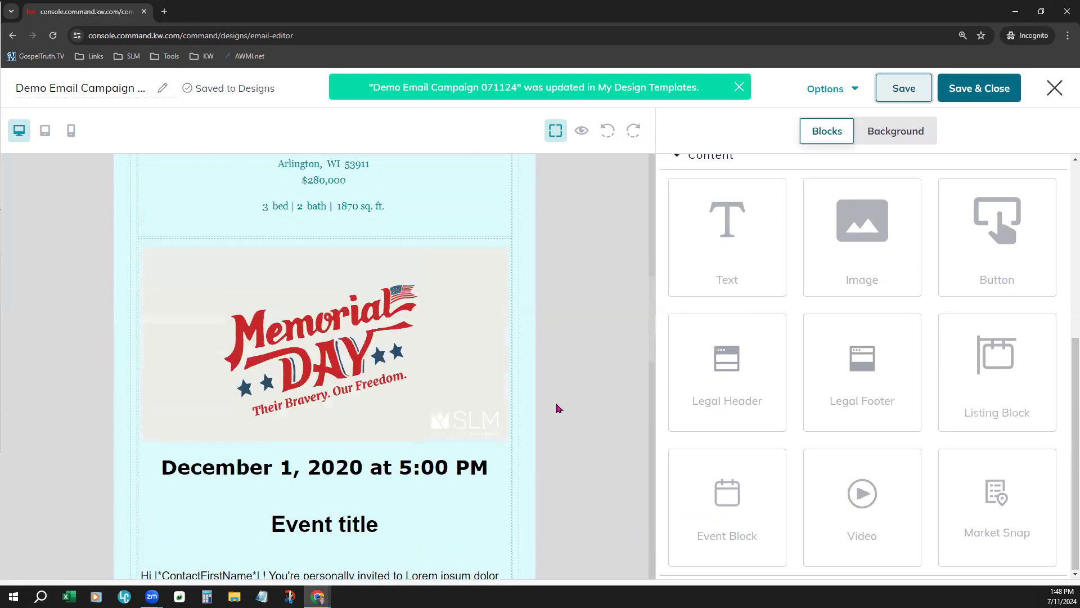
scroll(507, 429, "down", 6)
scroll(508, 431, "down", 3)
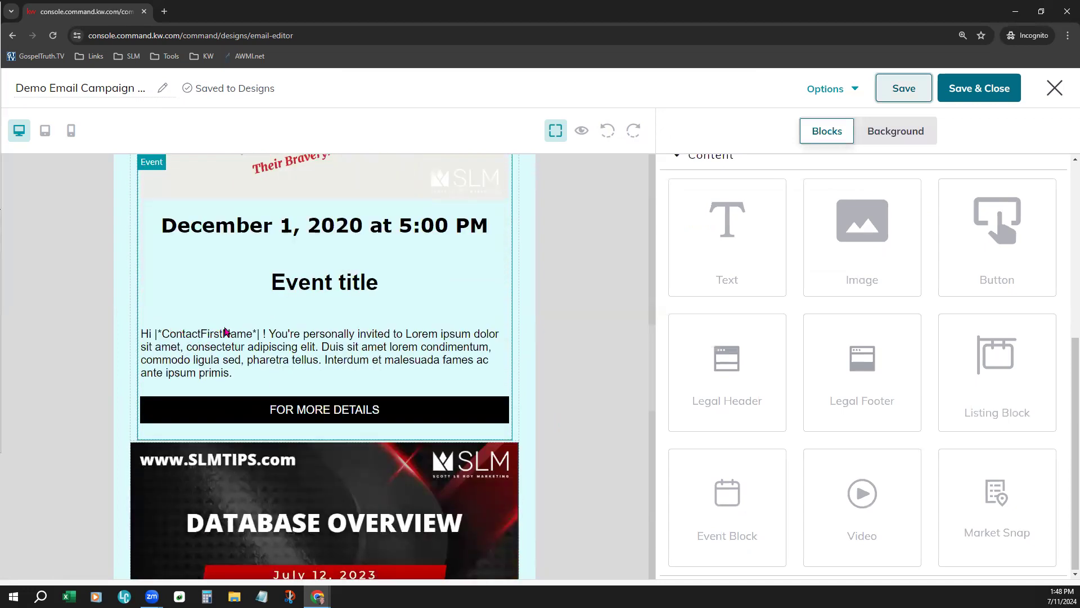
left_click(823, 87)
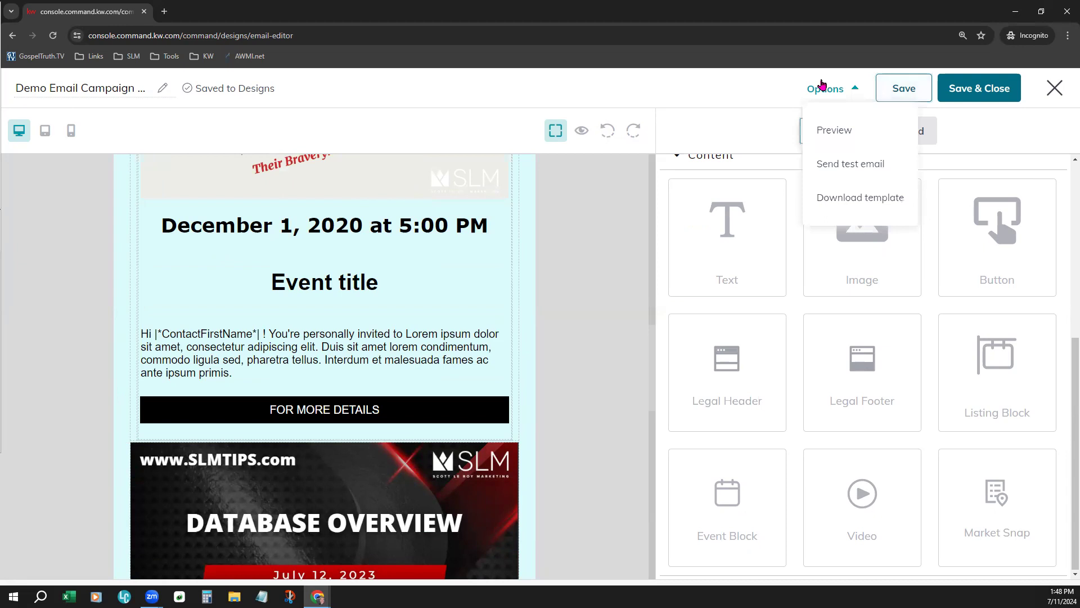
left_click(836, 132)
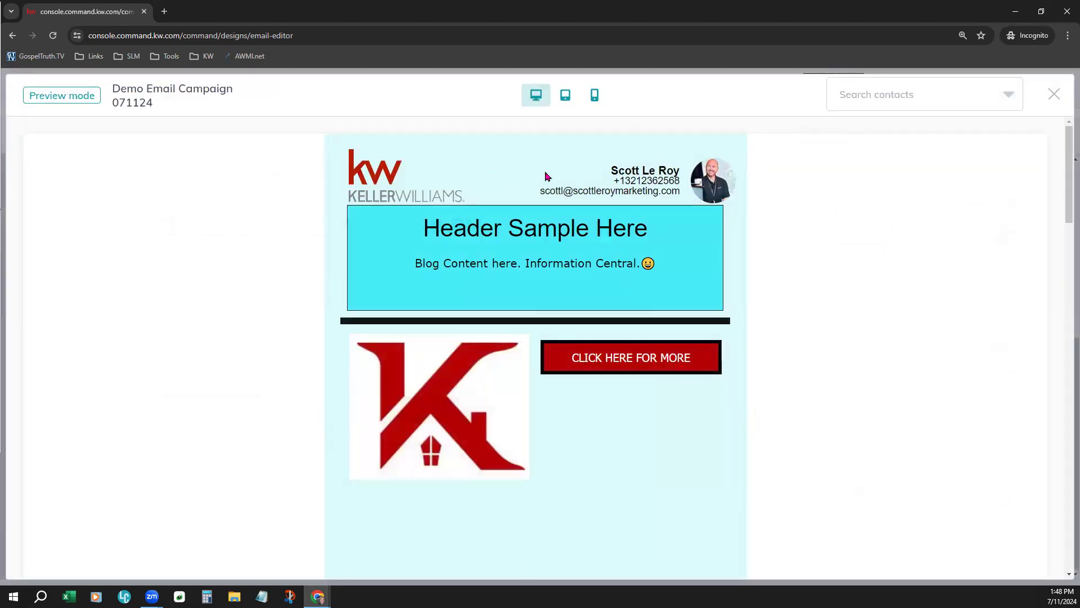
scroll(747, 467, "down", 8)
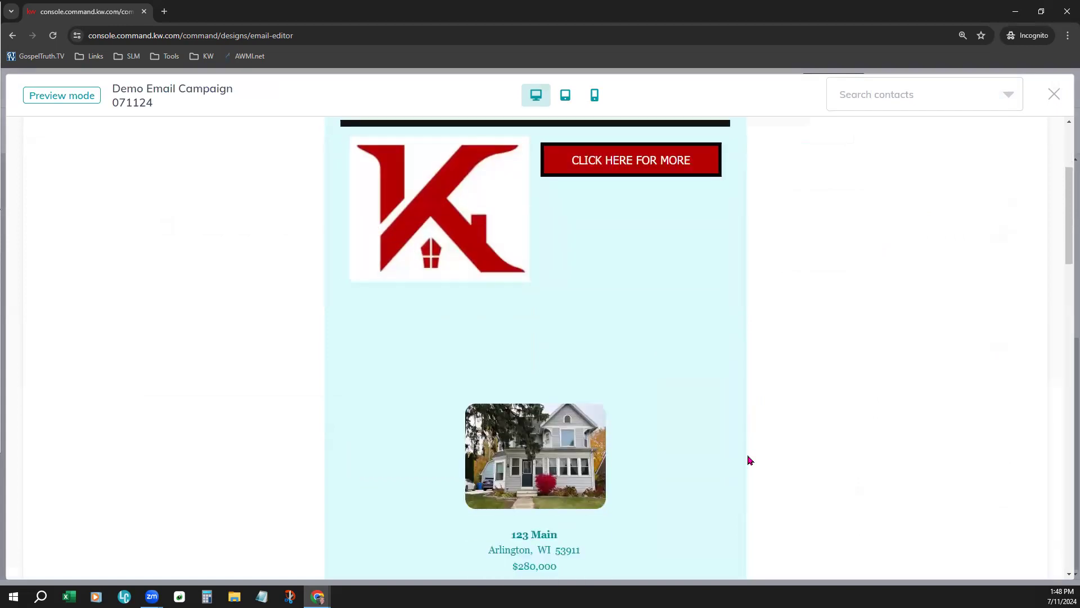
scroll(750, 460, "down", 9)
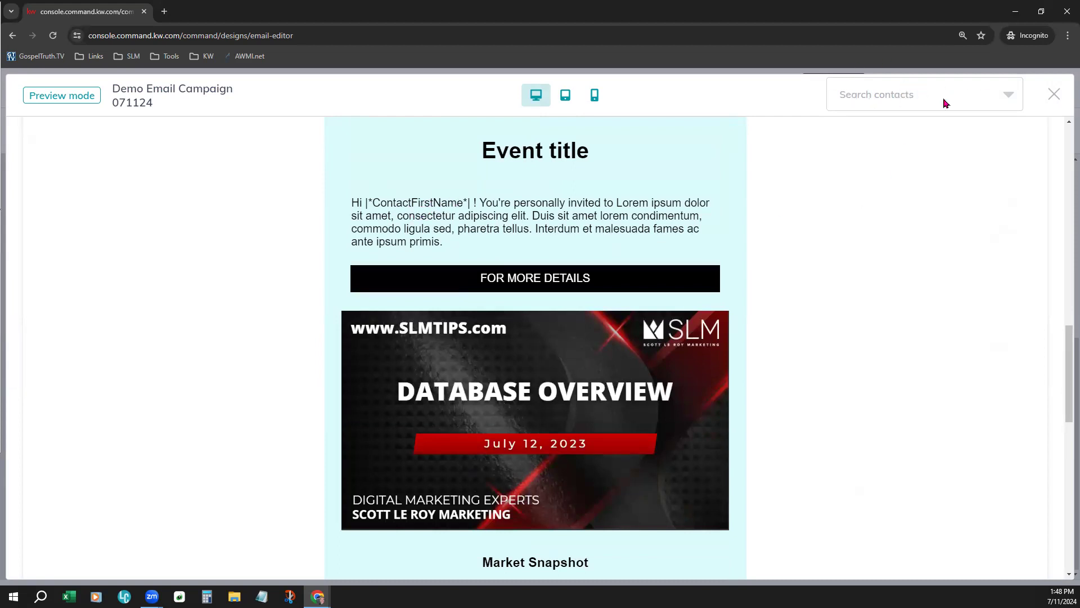
Preview the email as it would appear for the placeholder contact FAKE NAME
left_click(900, 102)
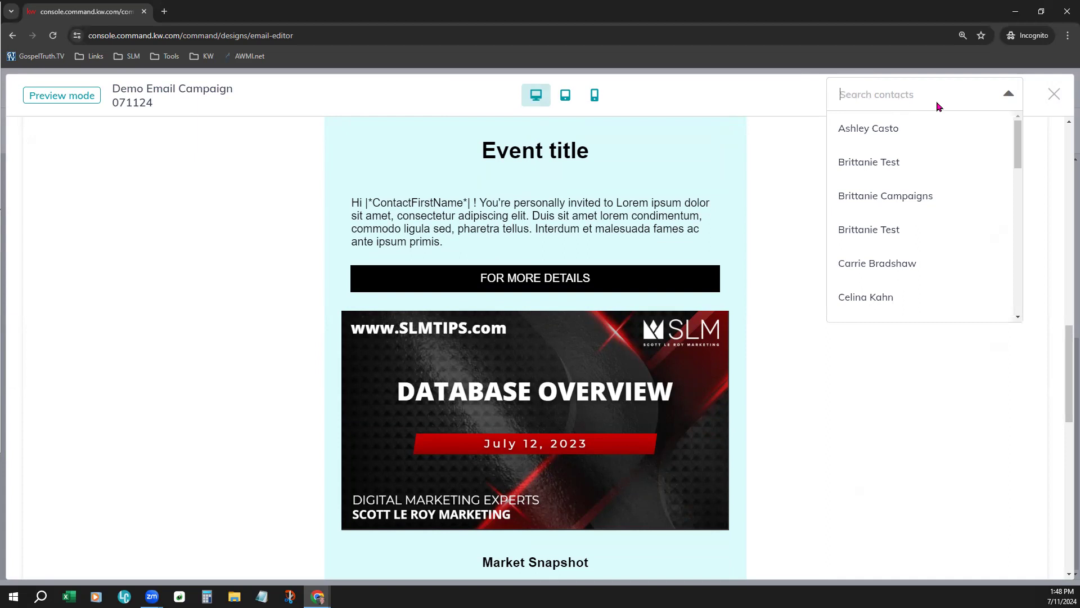
scroll(901, 276, "down", 5)
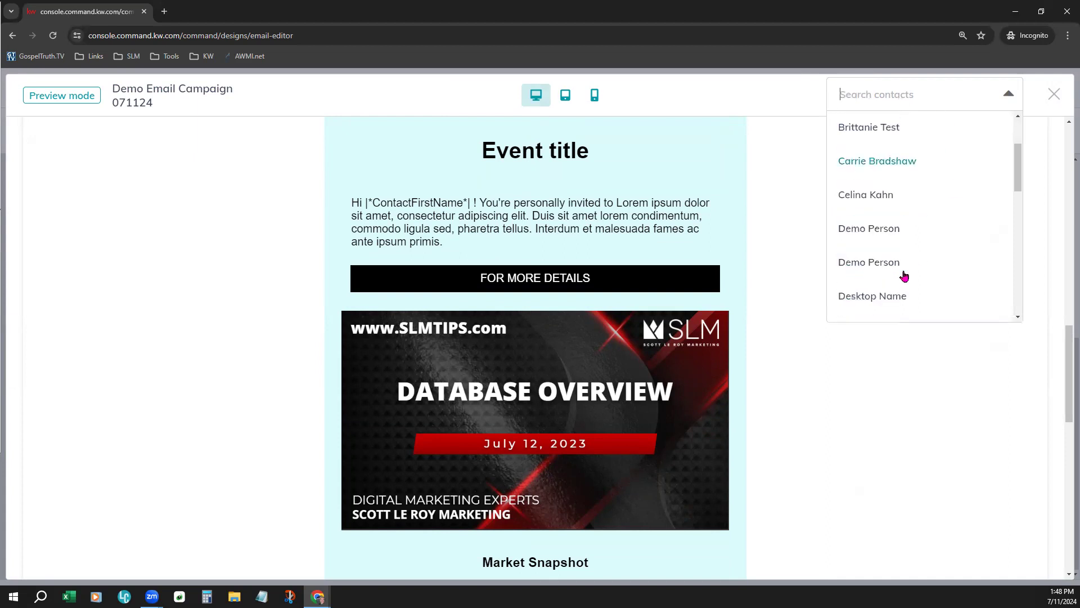
scroll(909, 266, "down", 3)
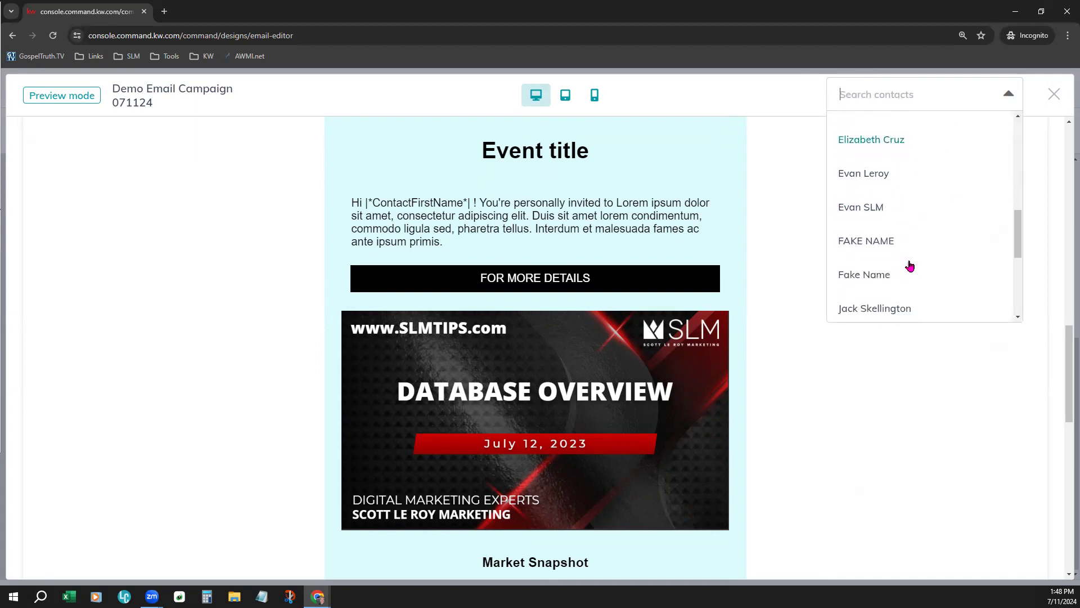
scroll(886, 219, "down", 1)
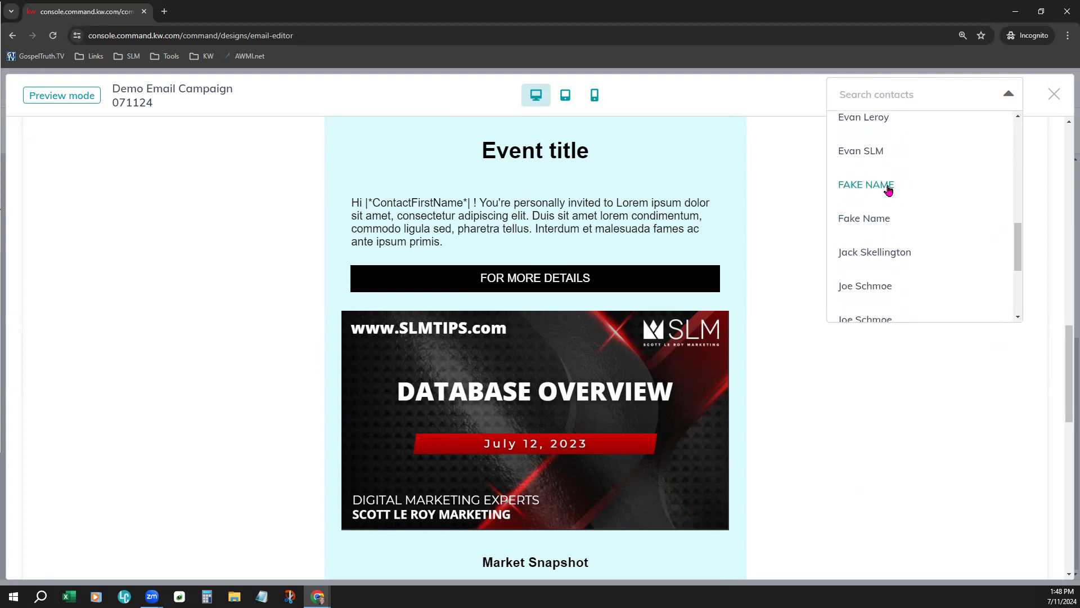
left_click(887, 186)
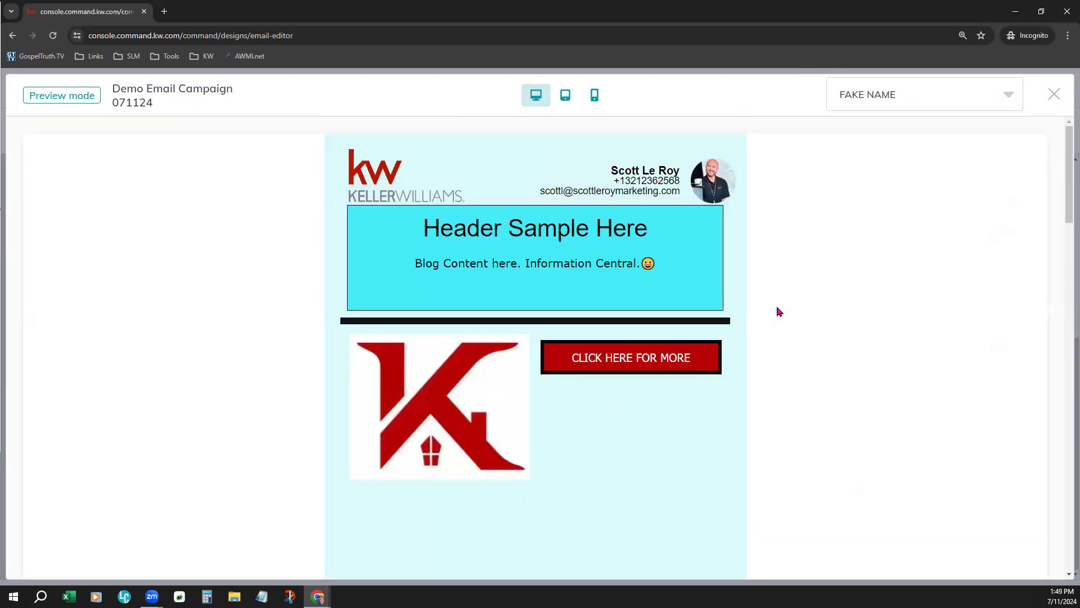
Look through the contact-specific preview from the header to the event block, and close the preview
scroll(785, 371, "down", 3)
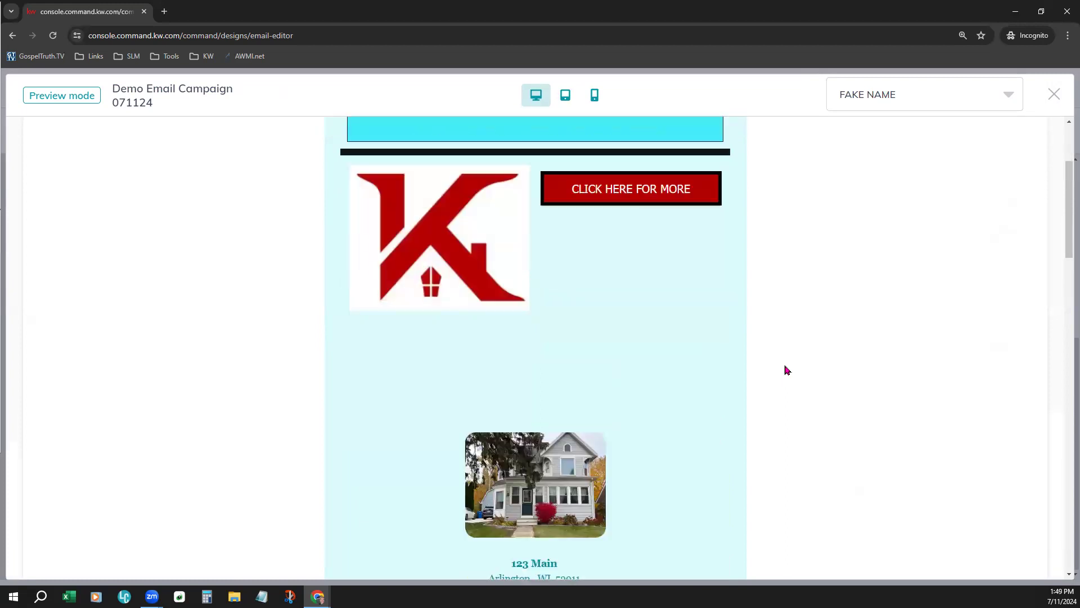
scroll(787, 369, "down", 10)
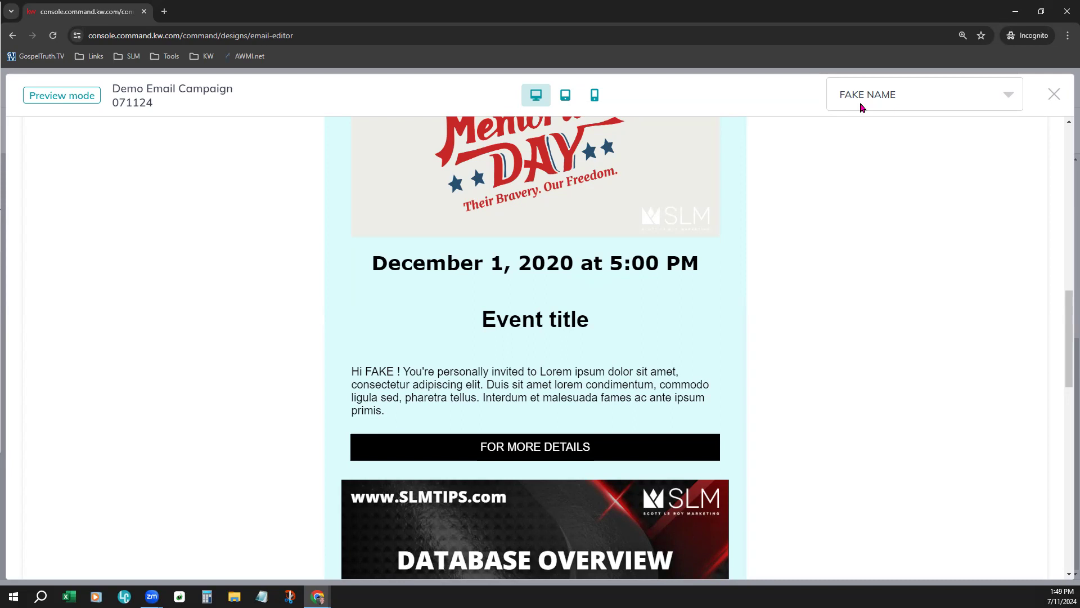
scroll(843, 417, "up", 10)
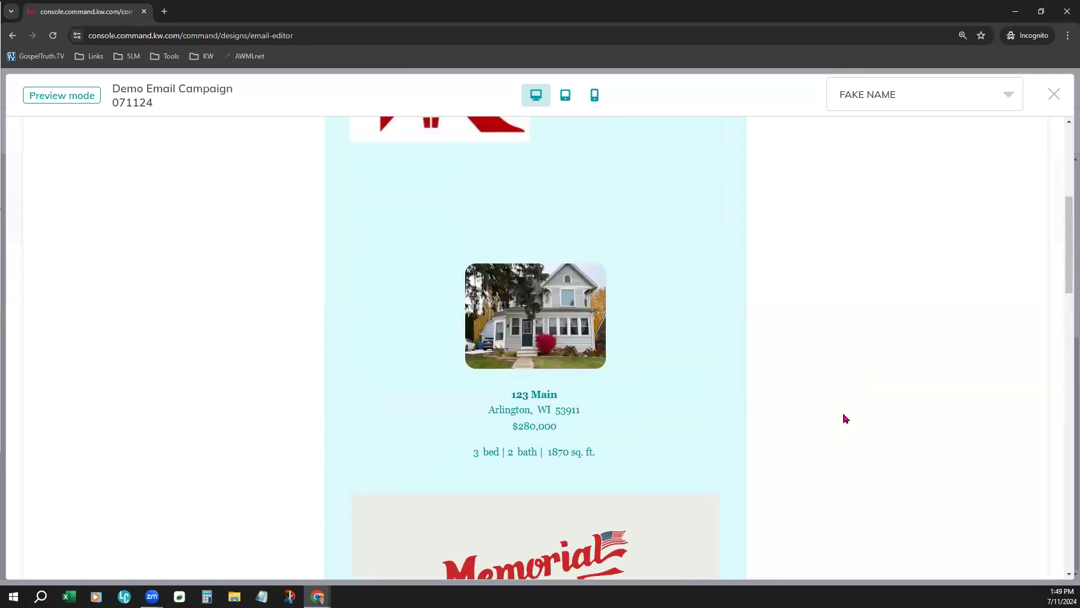
scroll(843, 418, "up", 1)
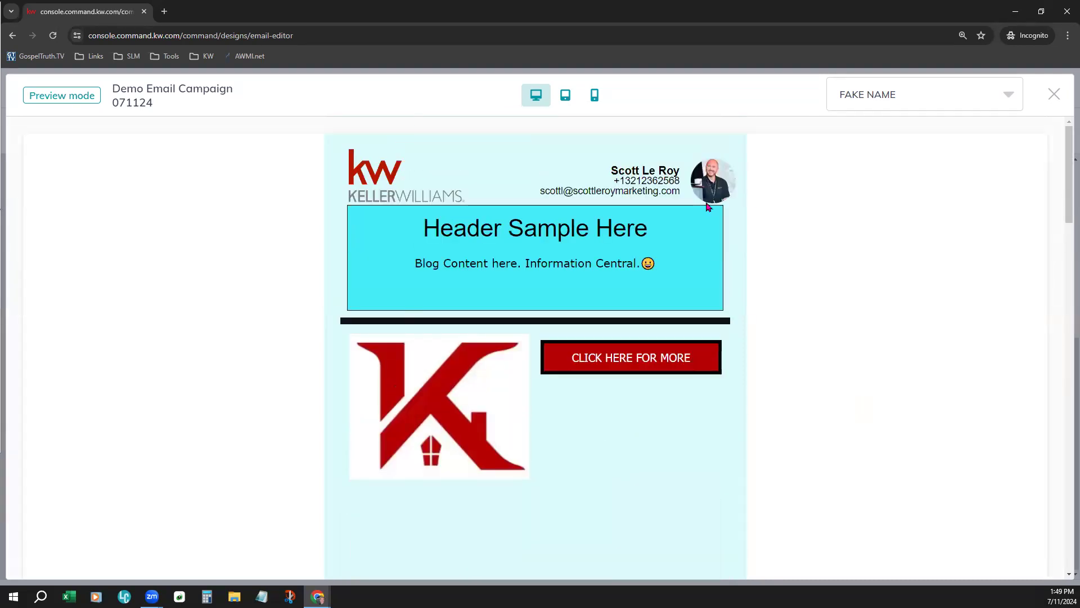
left_click(1052, 101)
Open the Send Test Email form to view it, and close it without sending anything
left_click(831, 100)
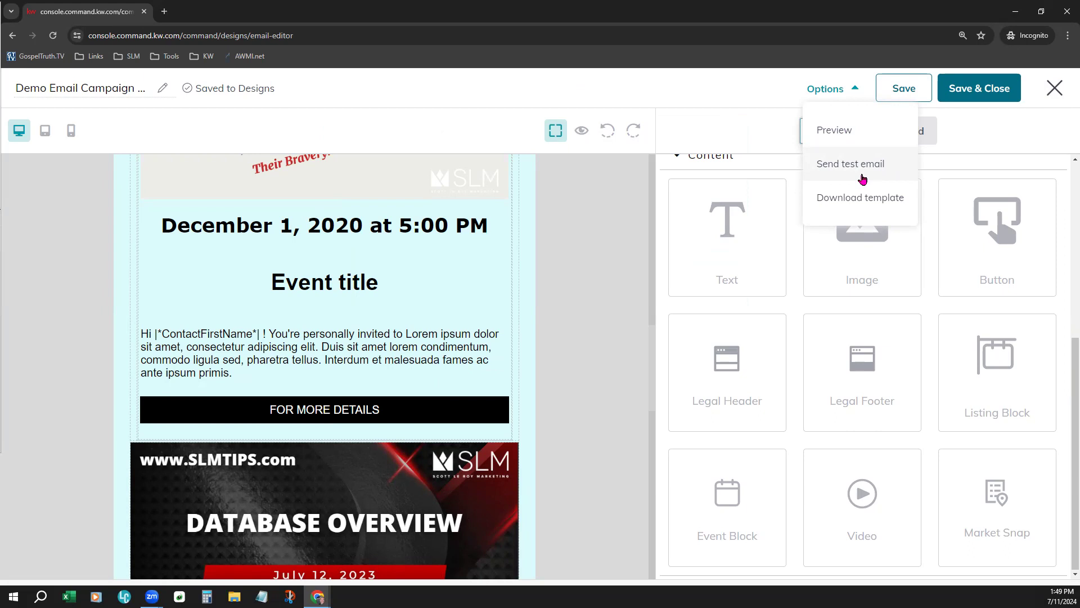
left_click(864, 178)
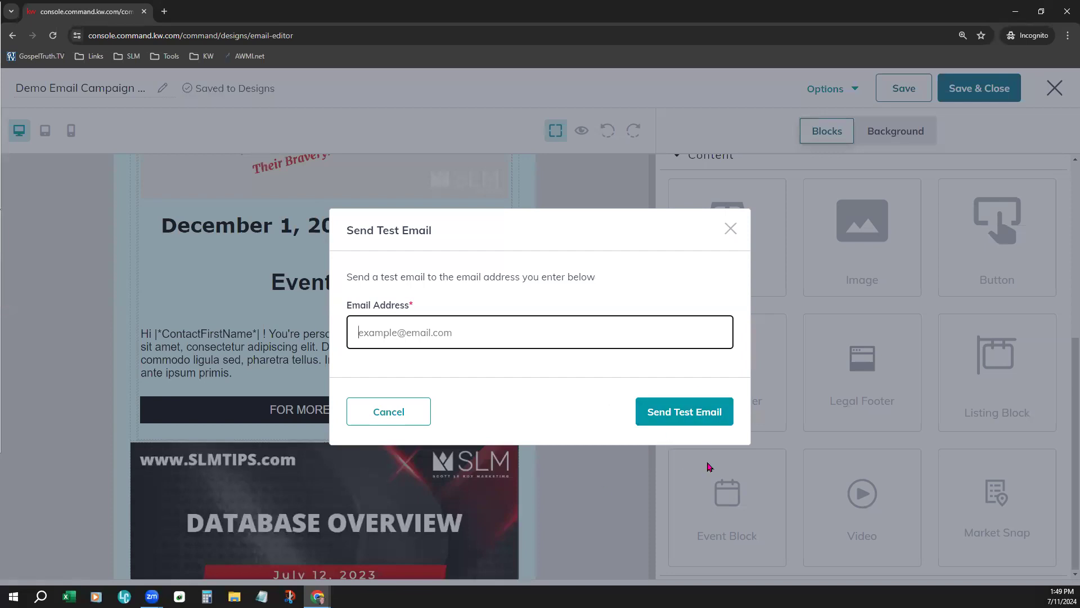
left_click(732, 230)
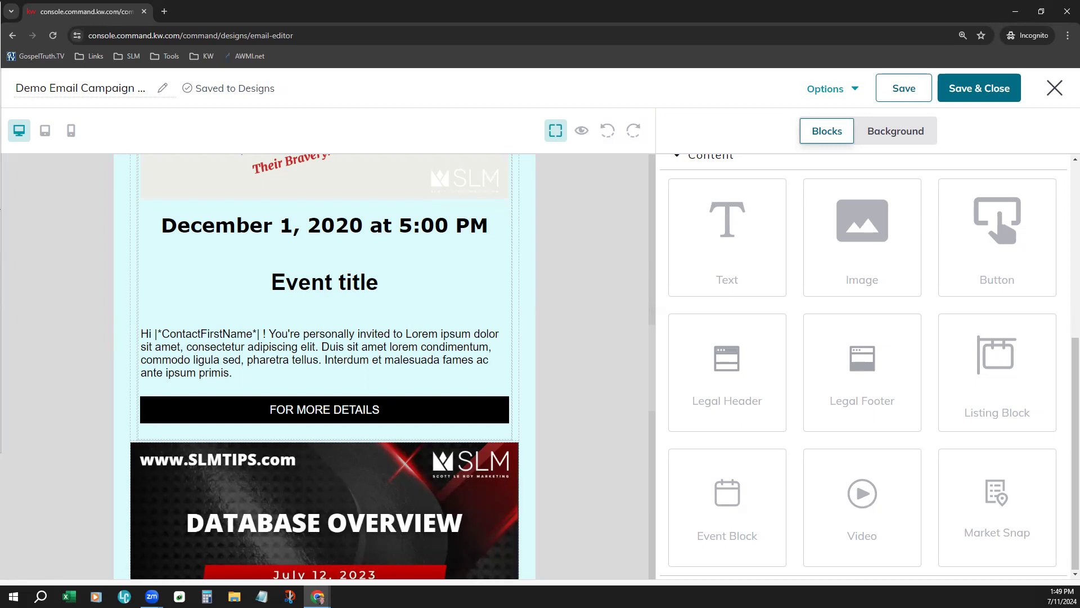
Save and close the email design, and open the email lists for email campaigns
left_click(988, 86)
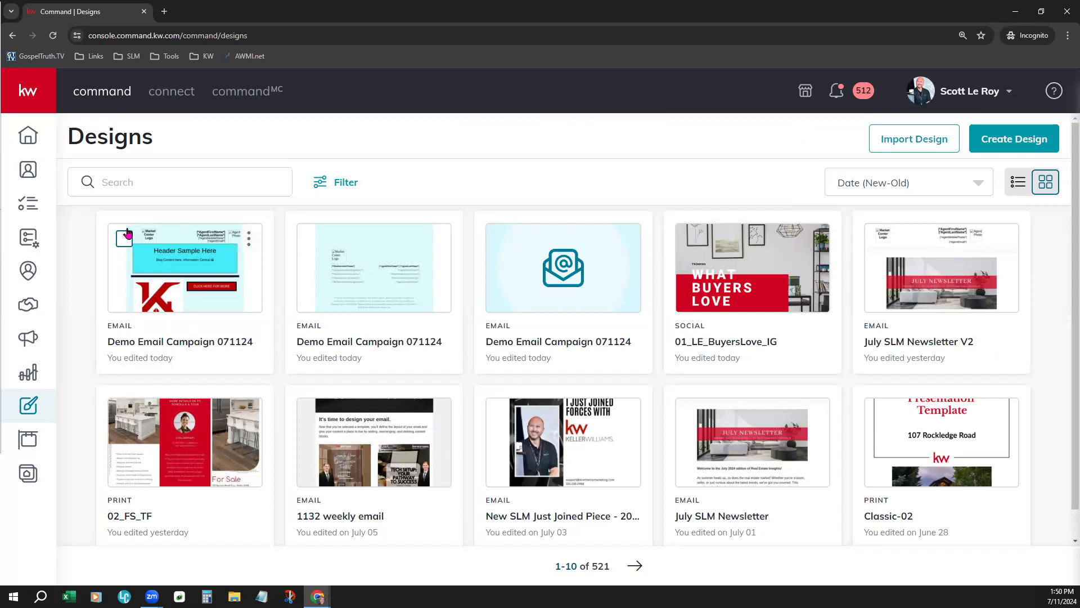
left_click(25, 338)
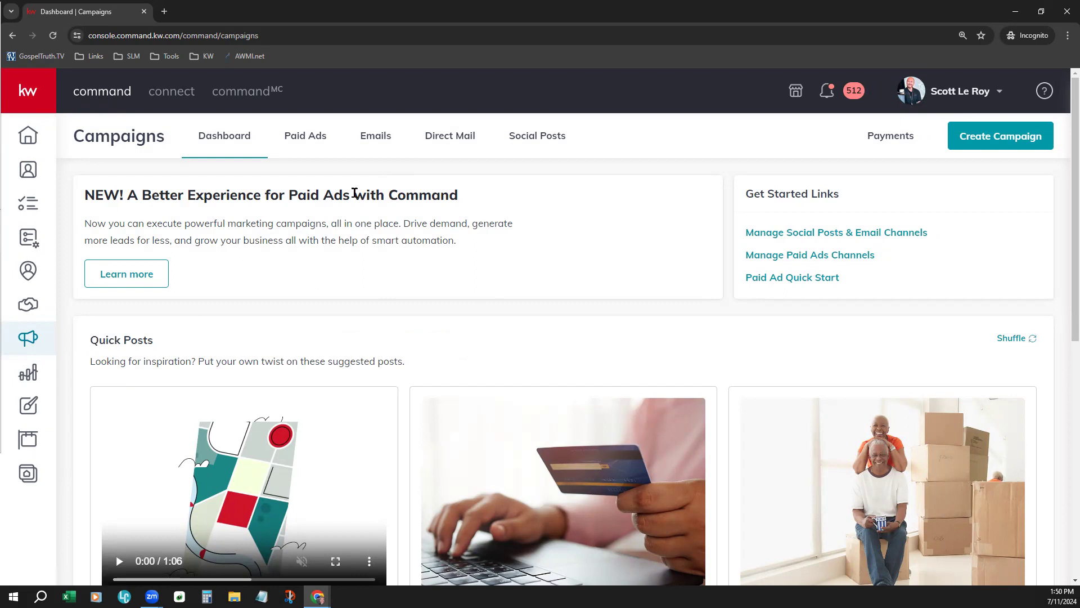
left_click(376, 142)
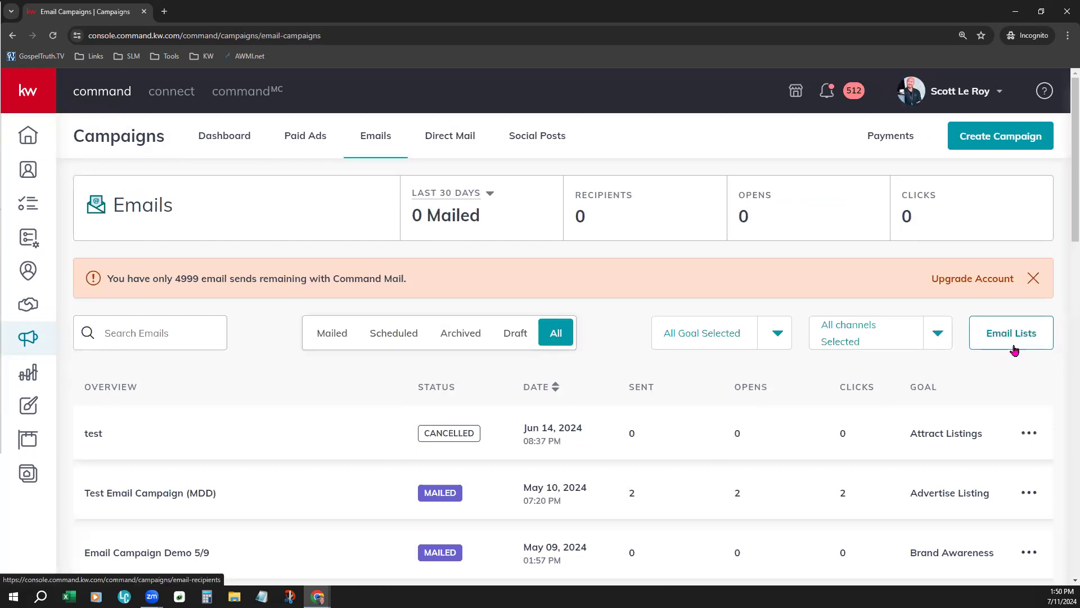
left_click(1025, 333)
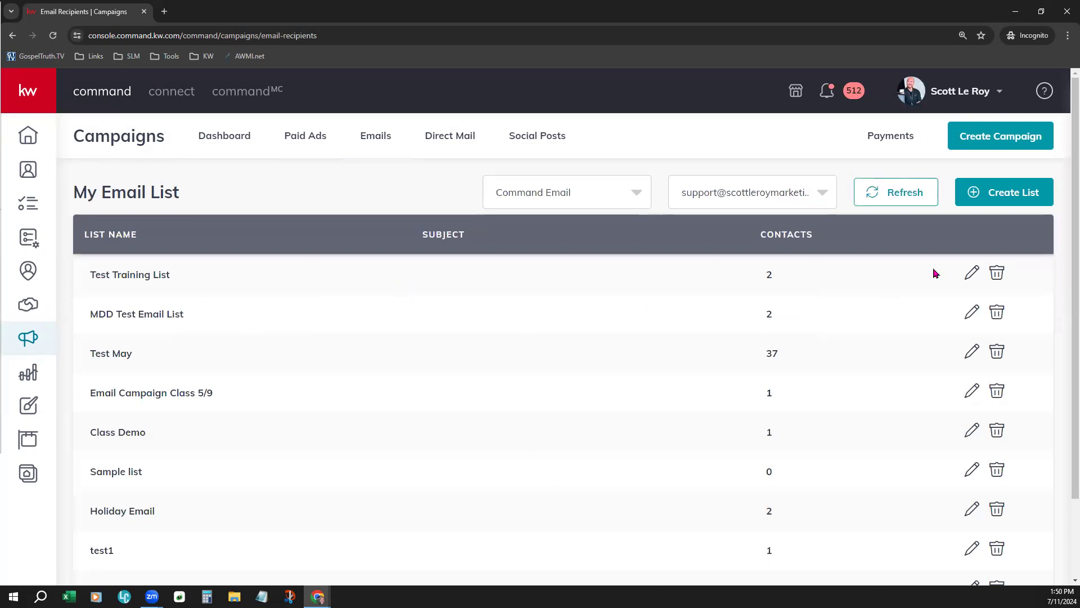
Start a new email list named "Demo Email Campaign 0724"
left_click(1016, 195)
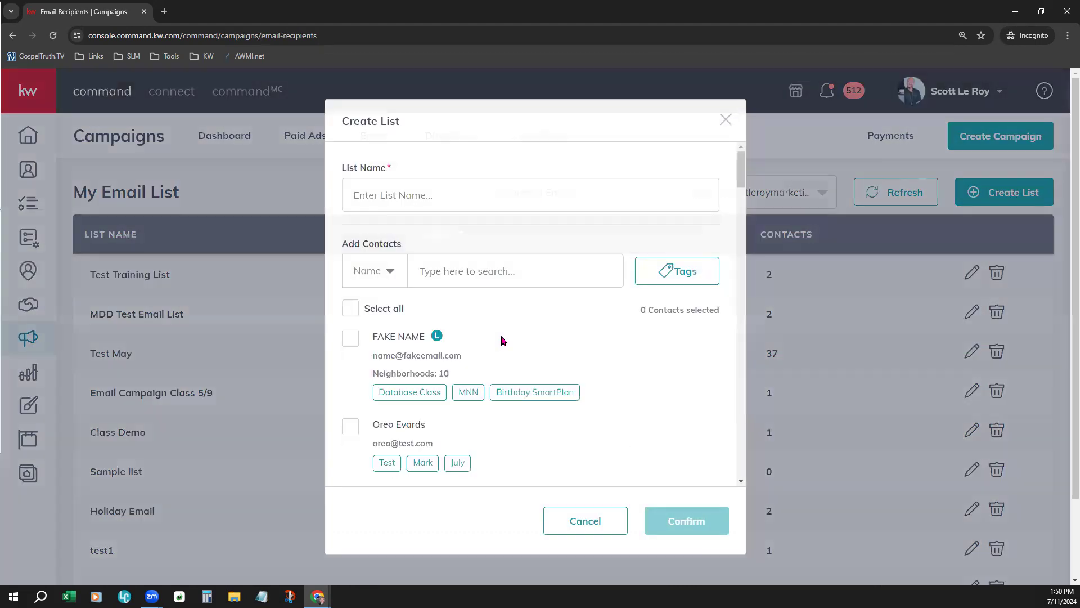
left_click(477, 200)
type("D")
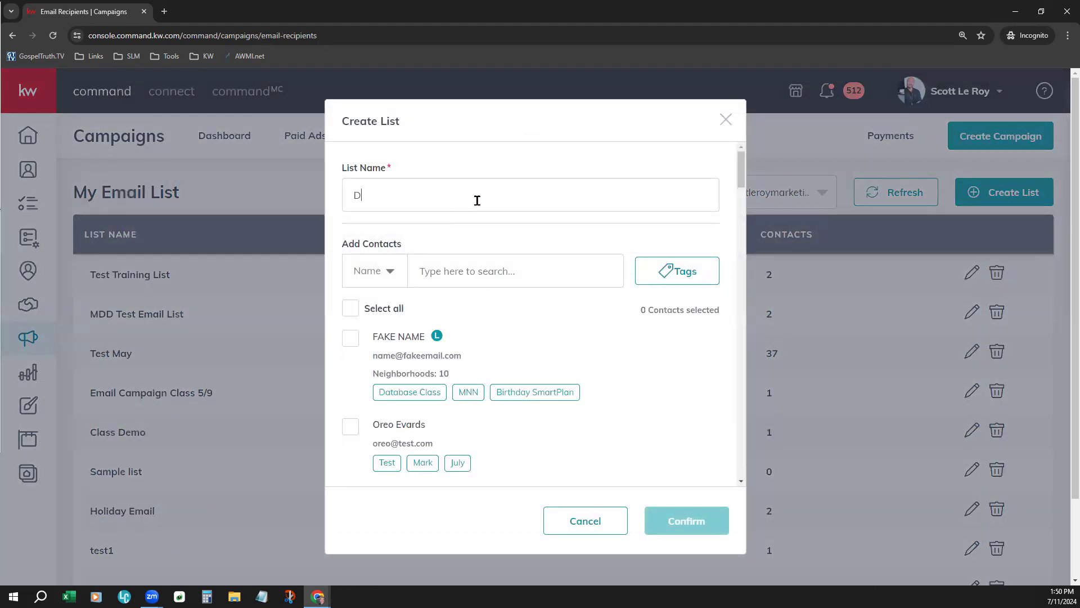
type("emo Email Campaign 0724")
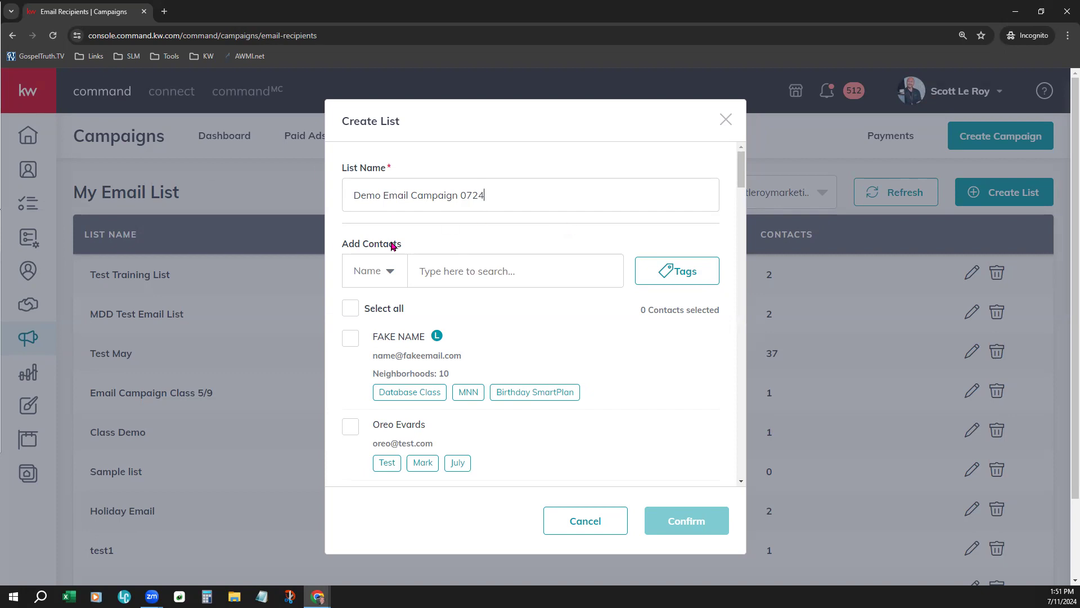
left_click_drag(361, 124, 421, 141)
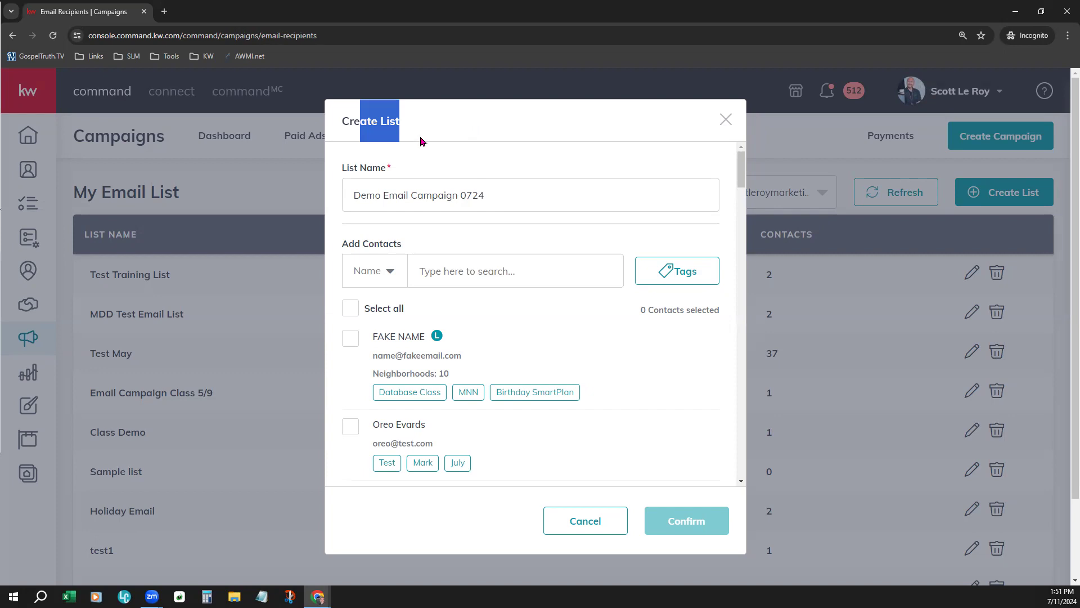
left_click_drag(345, 209, 536, 207)
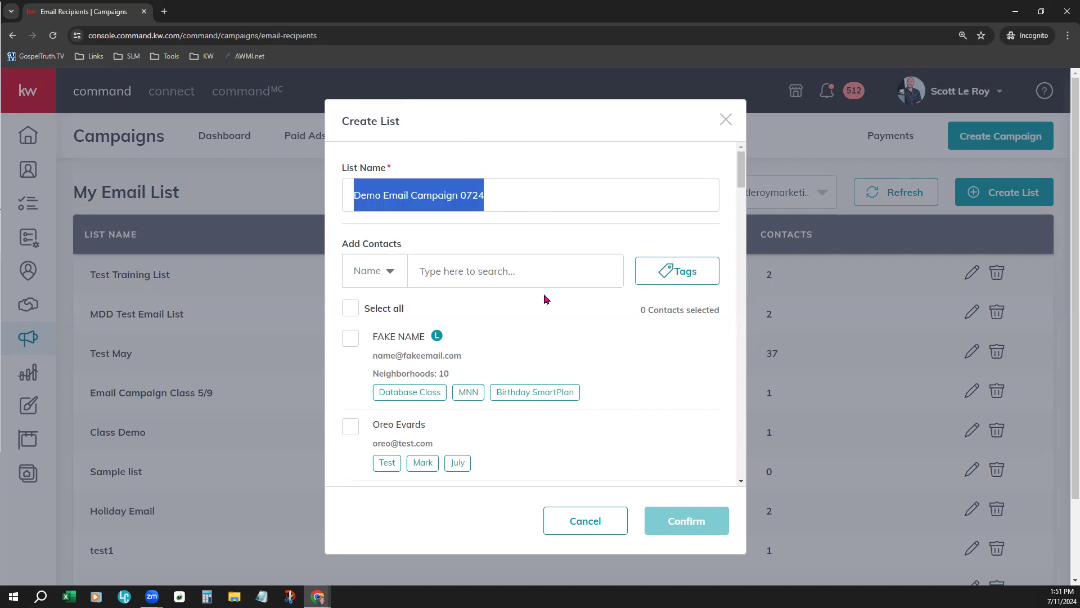
left_click(512, 270)
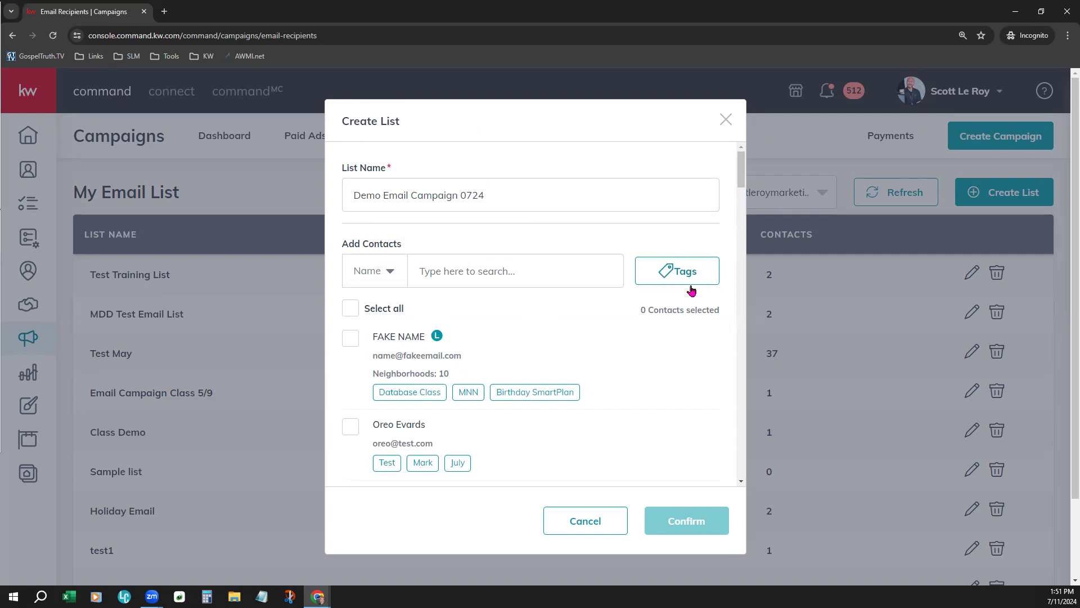
Filter the contacts offered for the new list by the birthday tag
left_click(682, 271)
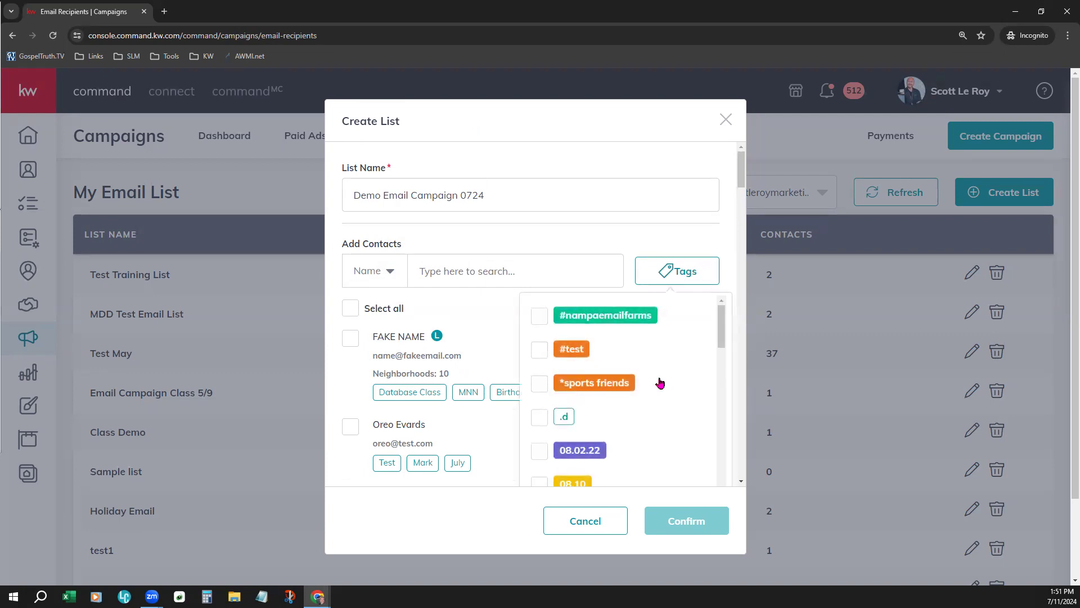
scroll(658, 381, "down", 5)
scroll(660, 383, "down", 8)
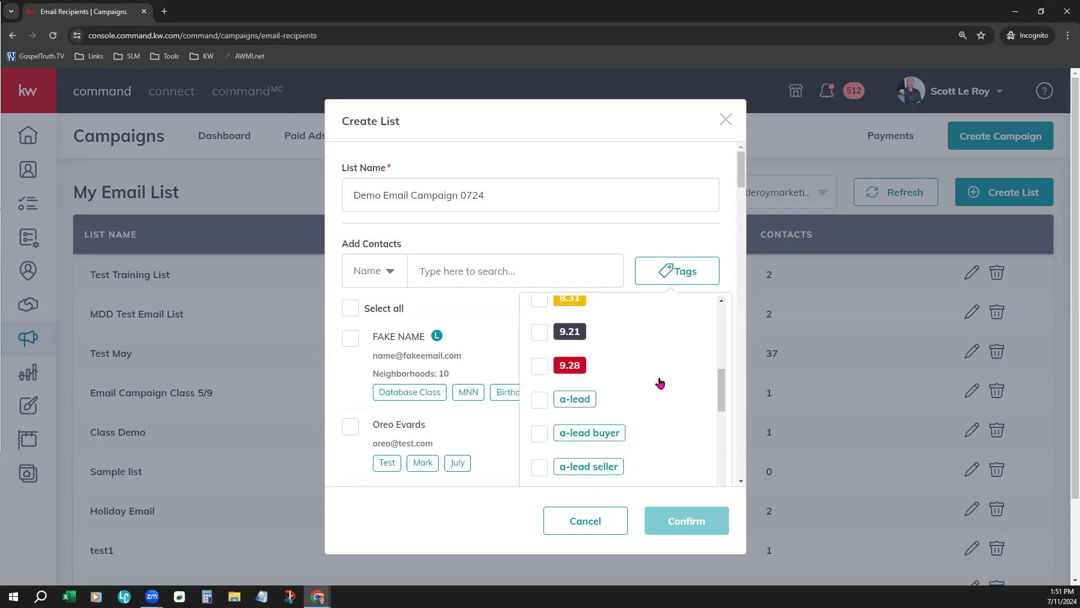
scroll(660, 383, "down", 8)
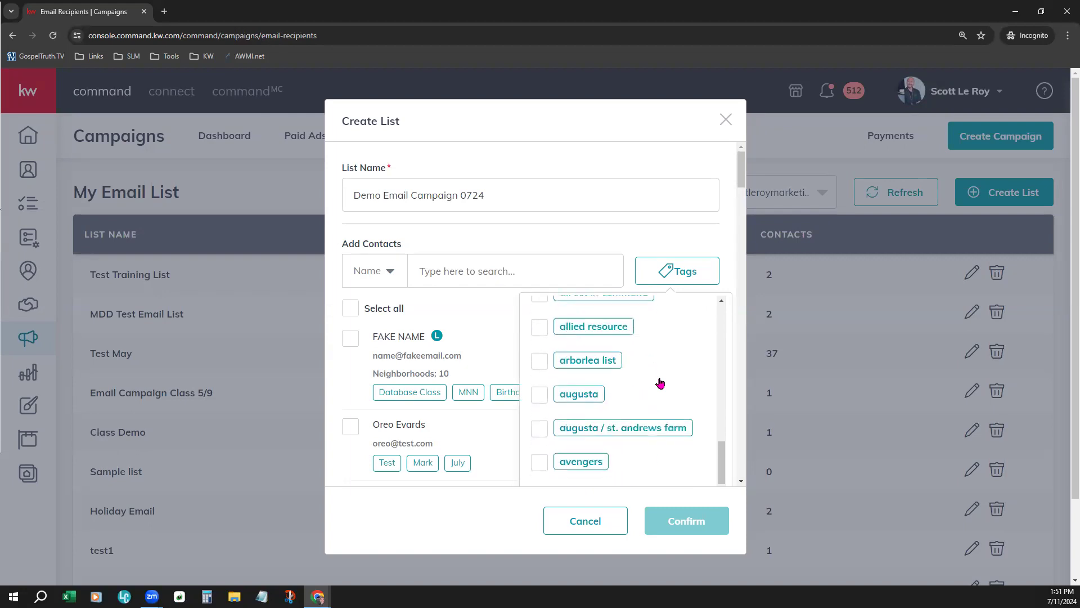
scroll(660, 383, "down", 3)
scroll(658, 381, "up", 1)
left_click(541, 333)
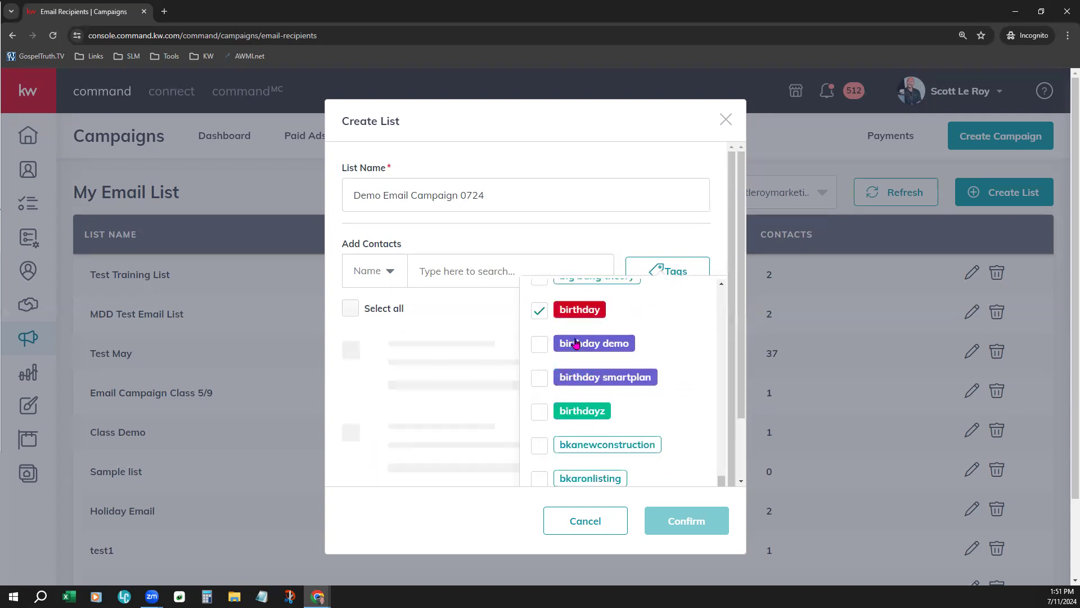
Add the demo tag to the contact filter and look through the tags listed after it
scroll(687, 432, "down", 8)
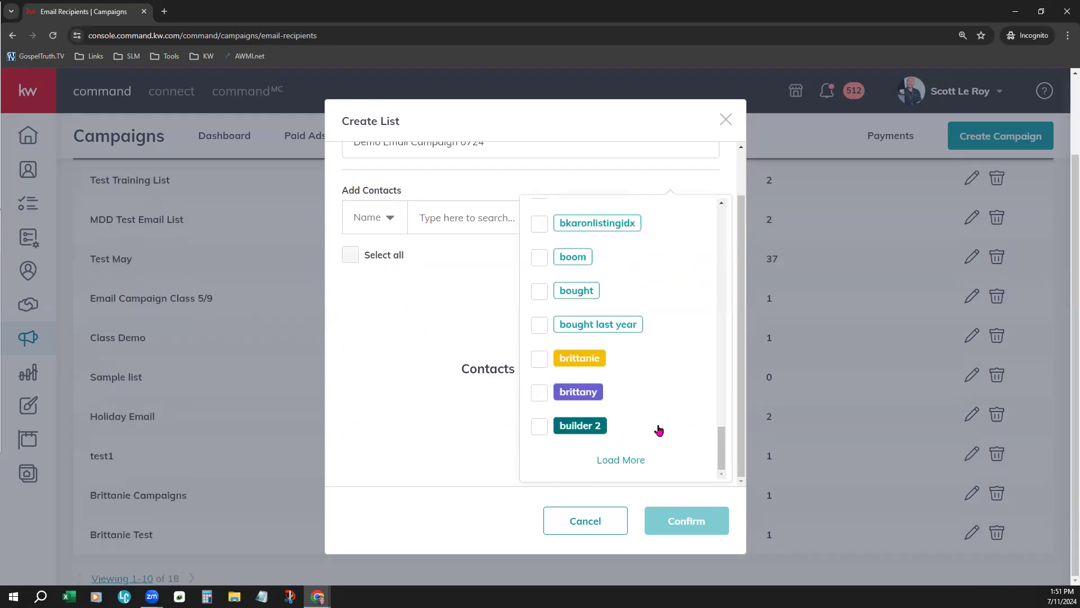
scroll(664, 402, "down", 10)
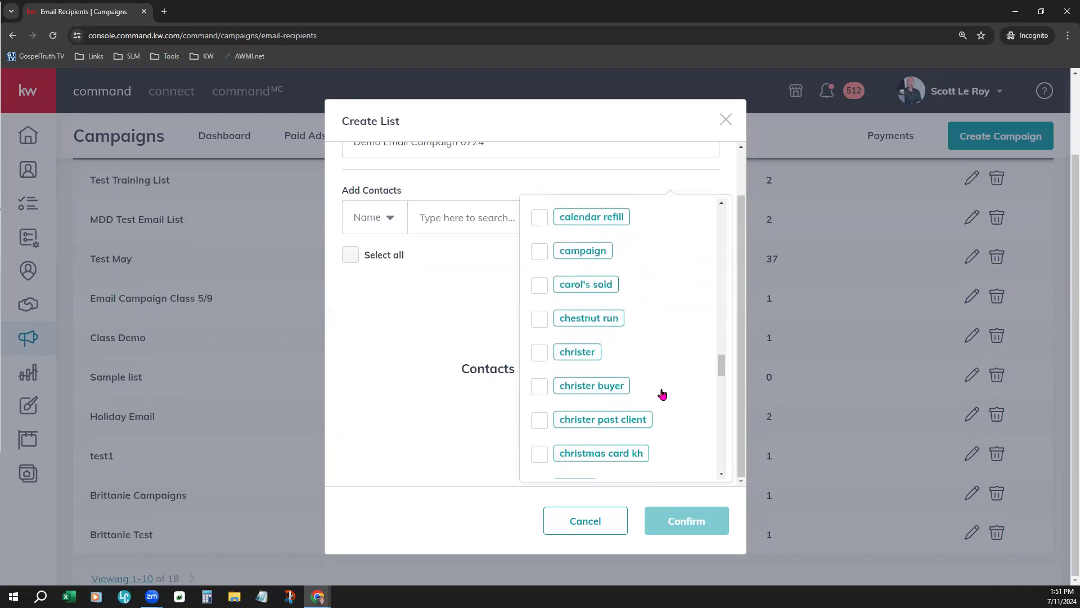
scroll(663, 393, "up", 2)
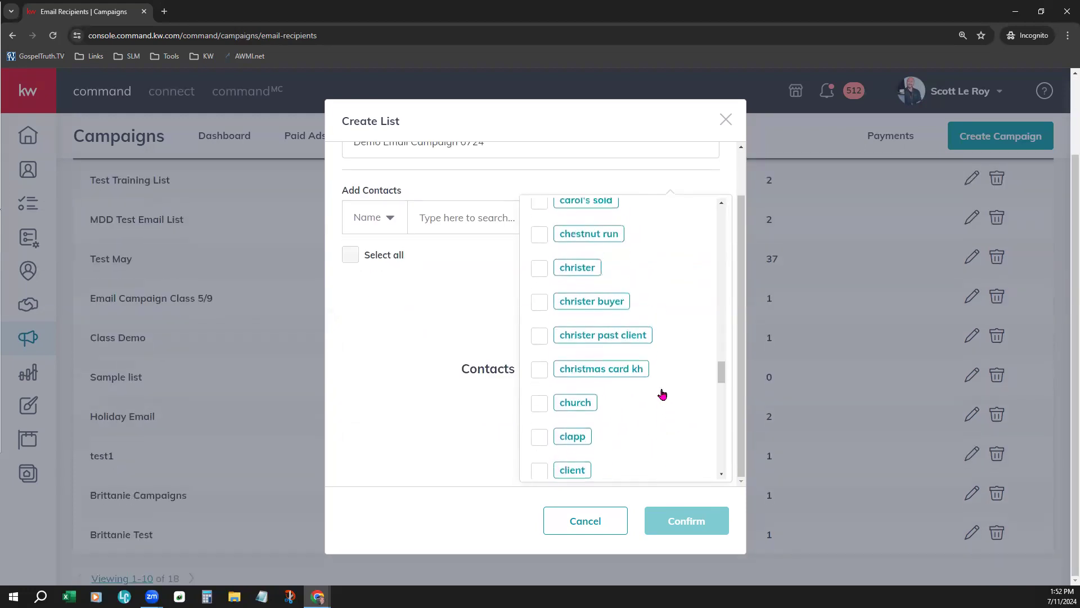
scroll(662, 393, "down", 2)
scroll(662, 394, "down", 2)
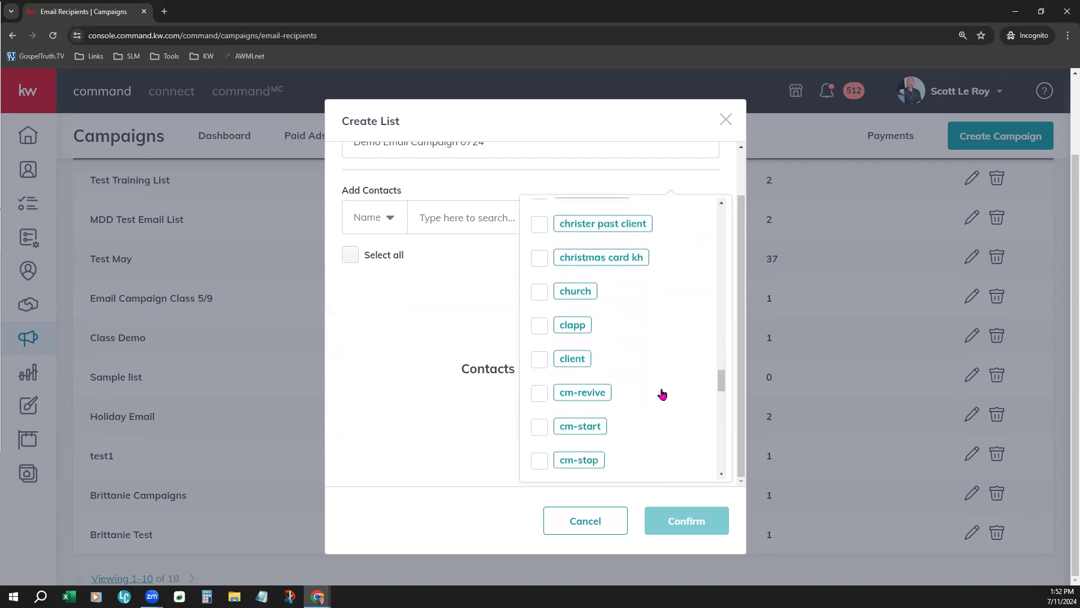
scroll(663, 394, "down", 3)
scroll(662, 394, "down", 7)
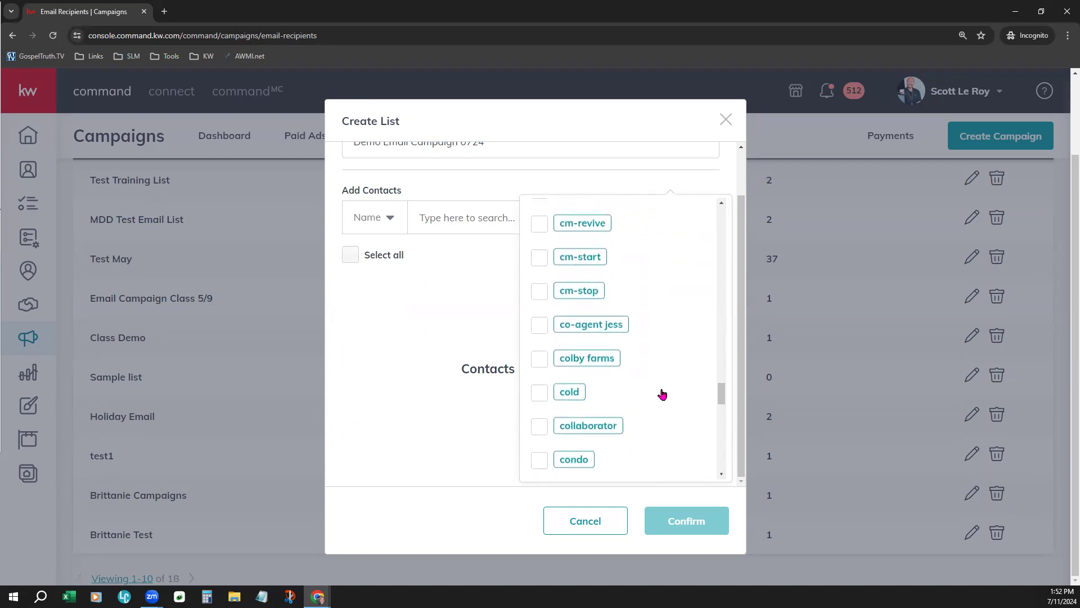
scroll(662, 394, "down", 4)
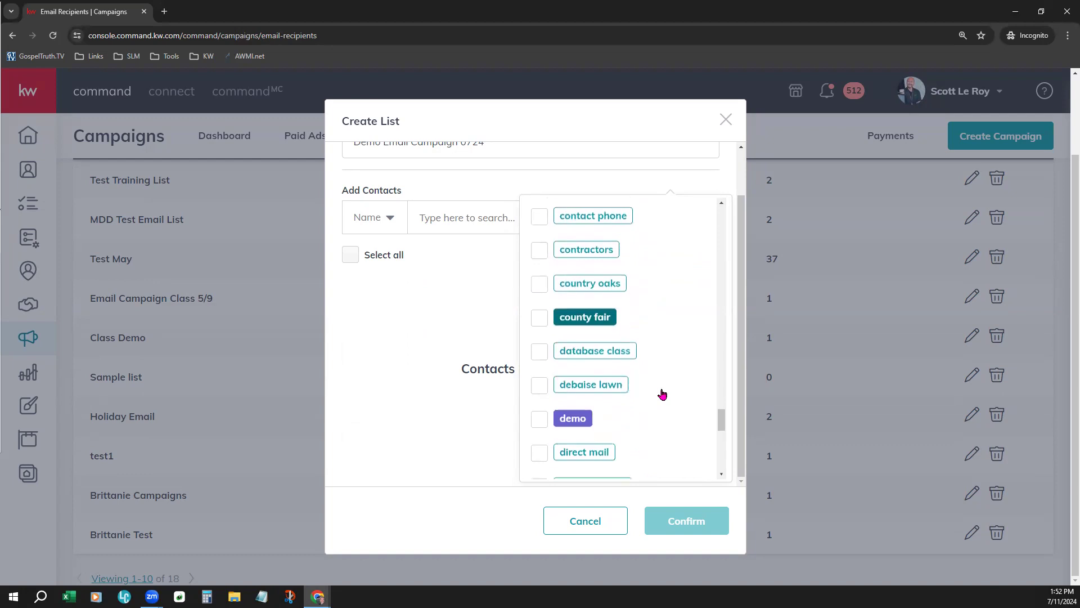
left_click(533, 314)
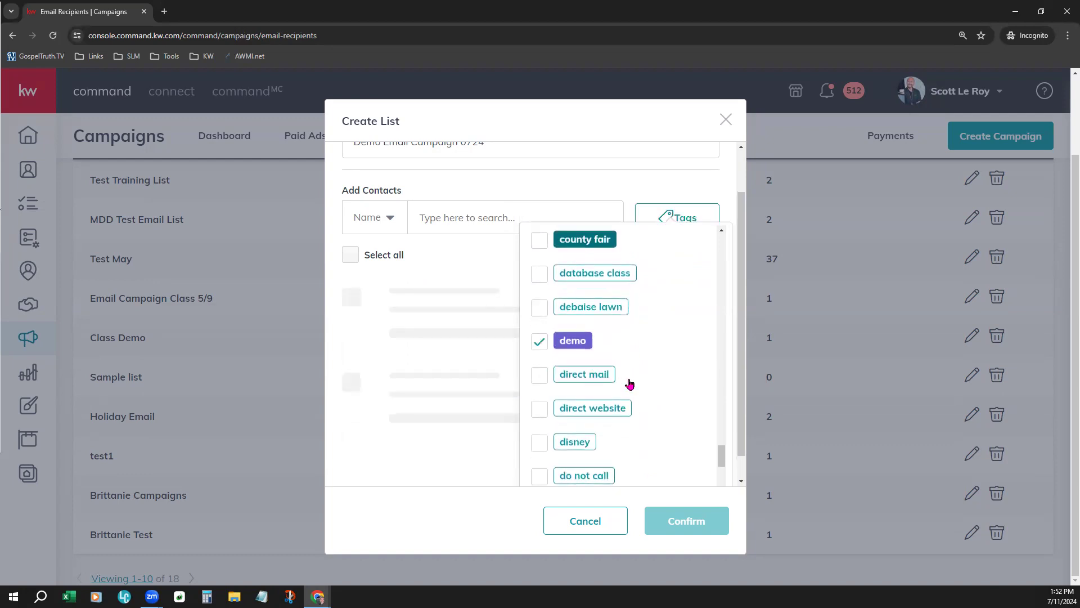
scroll(643, 382, "down", 5)
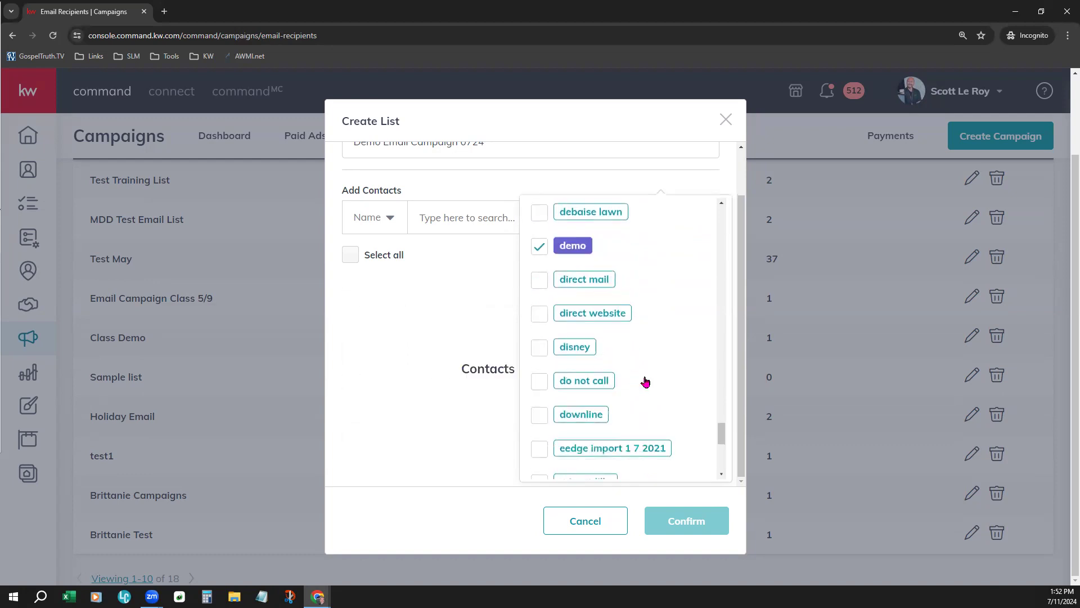
scroll(645, 383, "down", 3)
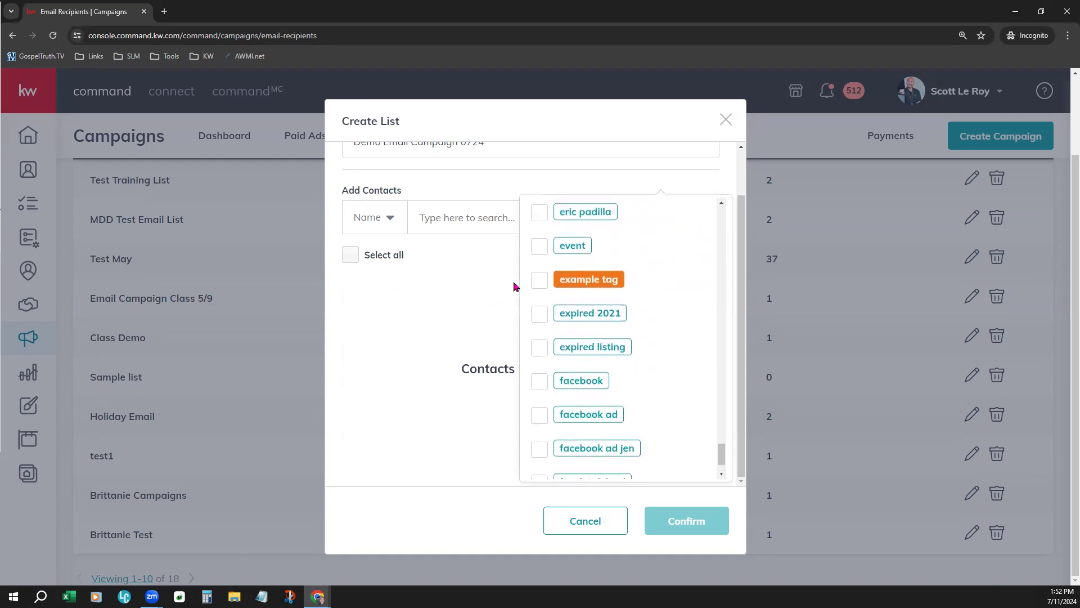
Add the example tag to the contact filter for the new list and check the tags around it
left_click(538, 280)
scroll(660, 400, "down", 2)
scroll(630, 441, "down", 1)
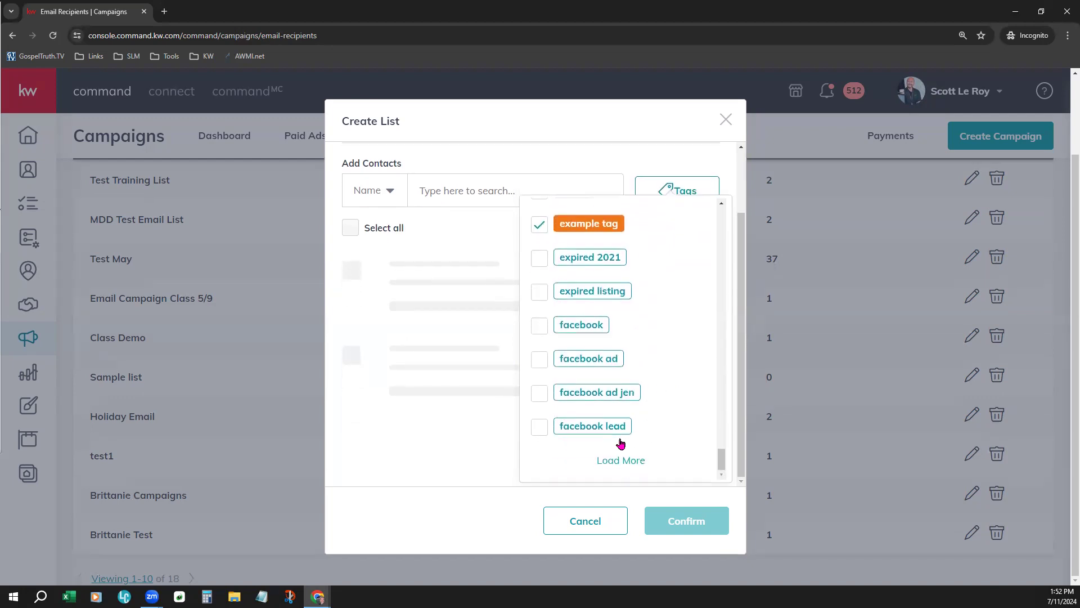
scroll(657, 445, "up", 4)
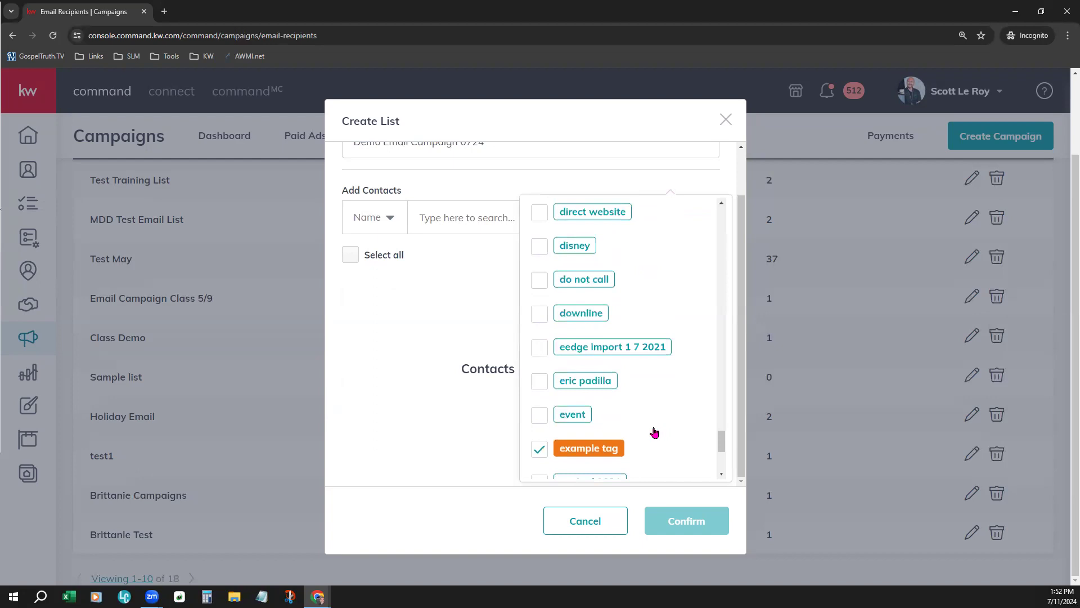
Extend the contact filter with several tags listed above the example tag, including database class, and close the tag list
left_click(540, 416)
left_click(541, 408)
left_click(542, 376)
left_click(542, 341)
left_click(539, 307)
left_click(539, 277)
scroll(588, 372, "up", 5)
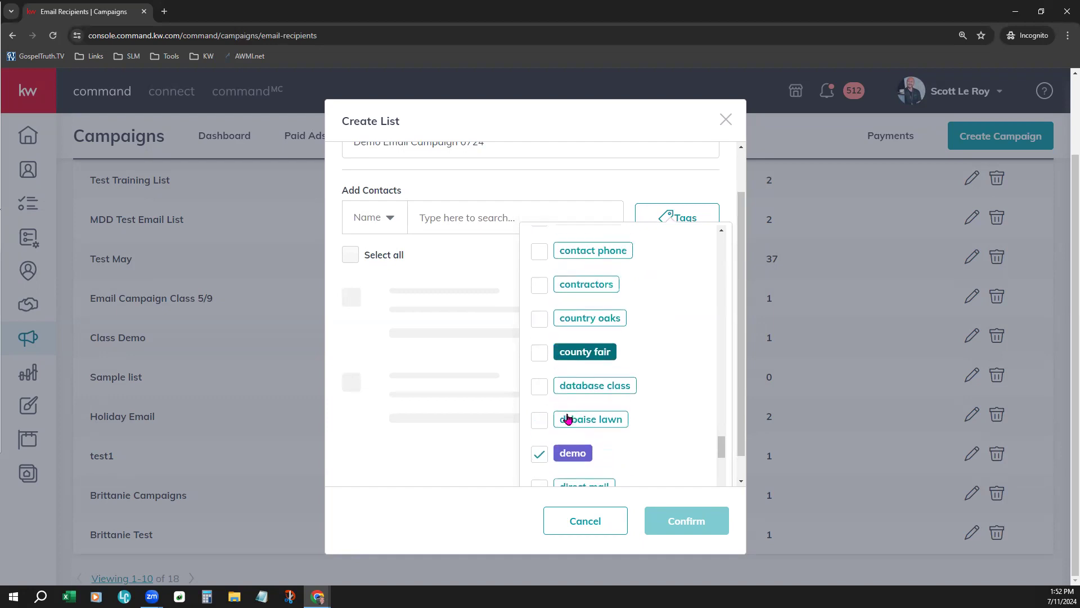
left_click(536, 390)
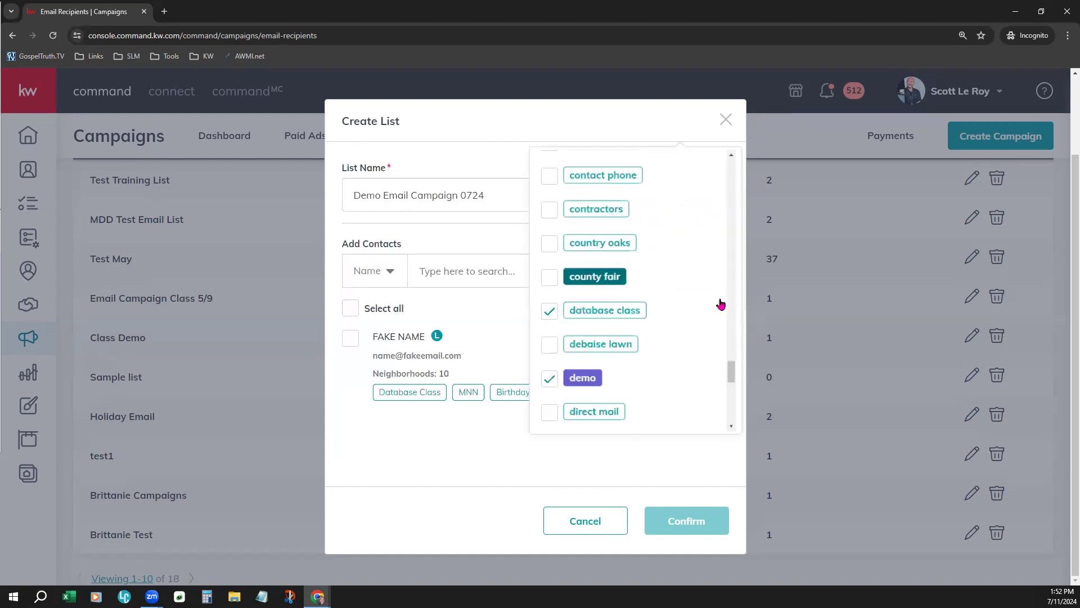
left_click(652, 447)
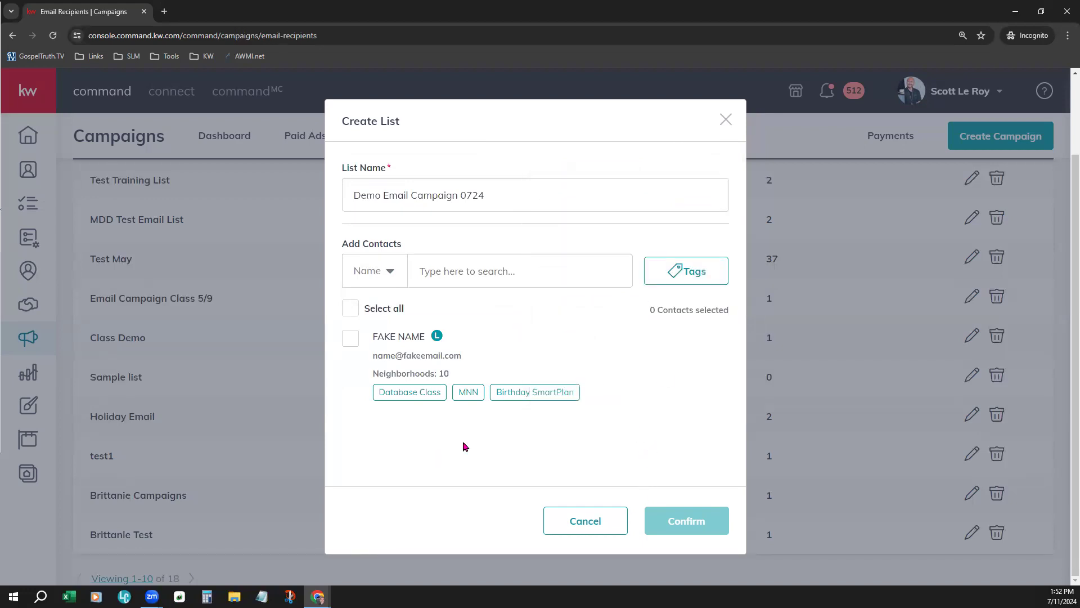
Select all the filtered contacts and confirm the creation of the Demo Email Campaign 0724 list
scroll(441, 422, "up", 1)
left_click(351, 309)
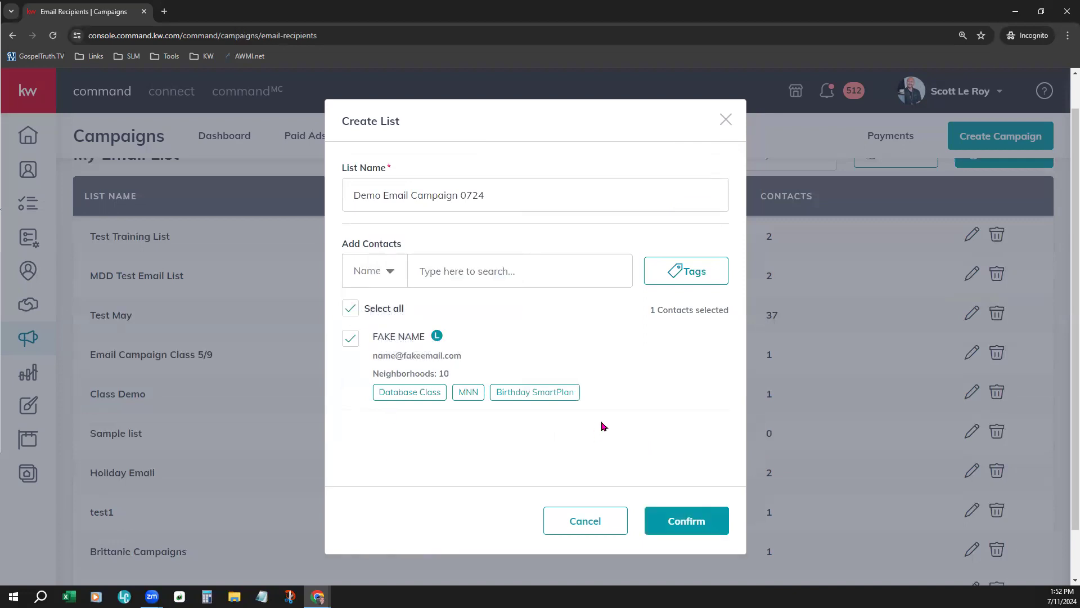
scroll(632, 418, "up", 1)
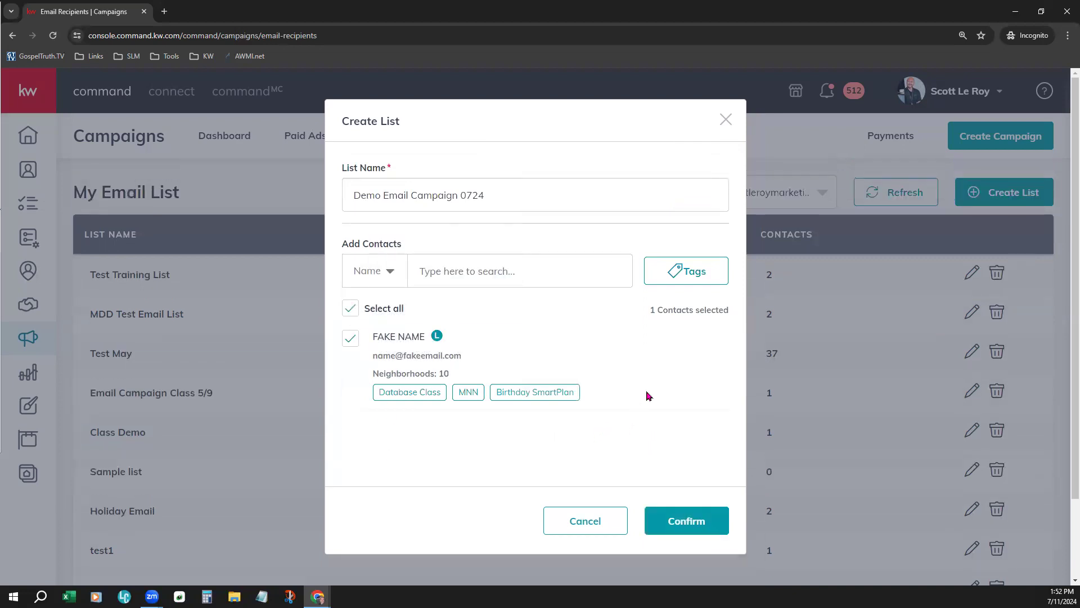
scroll(648, 400, "down", 2)
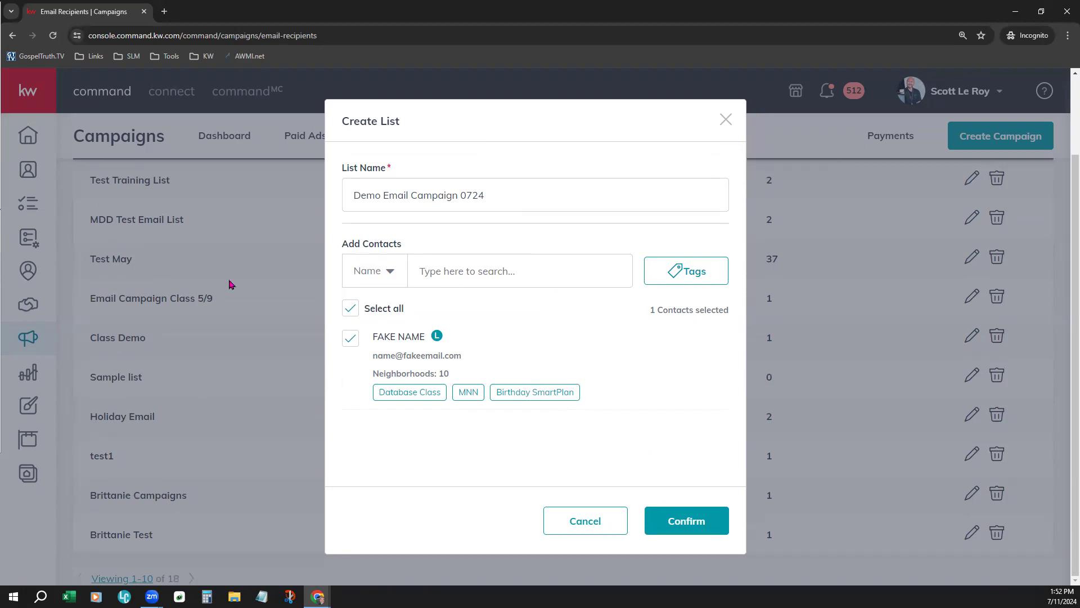
left_click(685, 533)
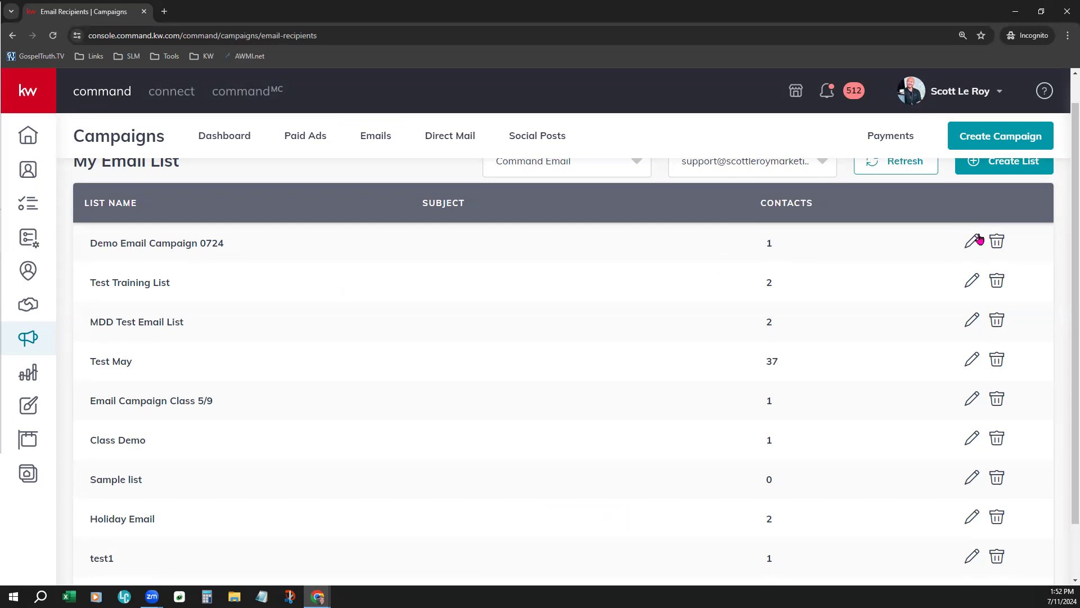
Start a new email campaign named "Demo Email Campaign 071124"
scroll(850, 350, "up", 1)
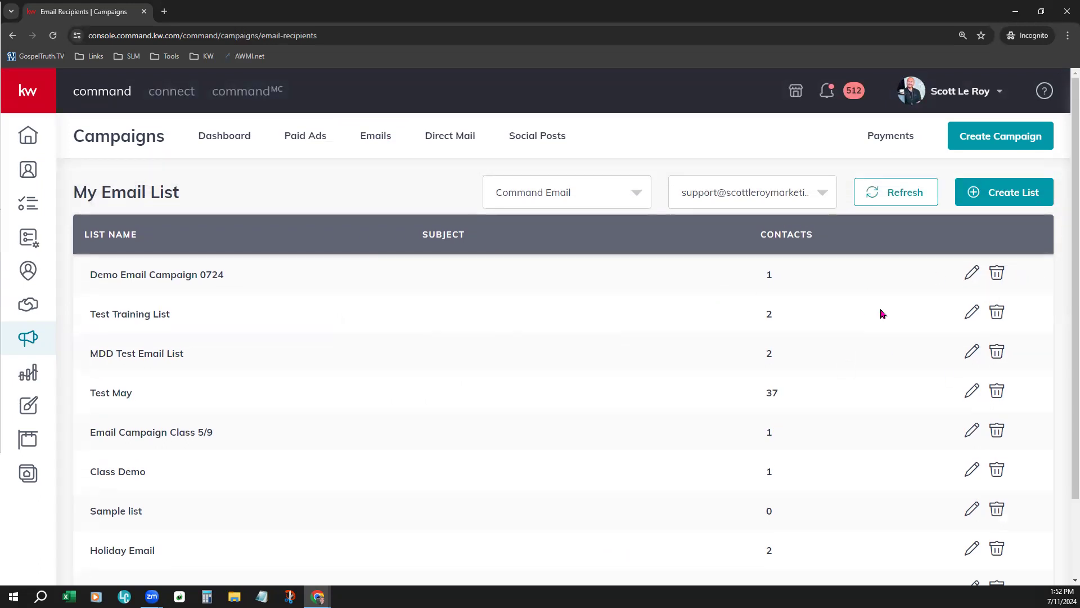
left_click(997, 137)
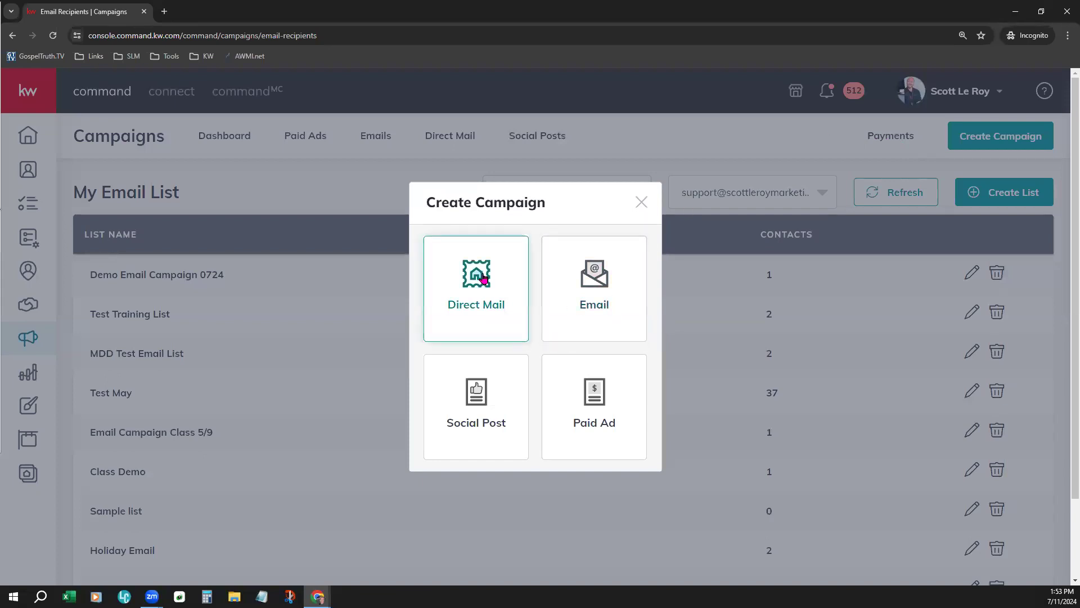
left_click(627, 275)
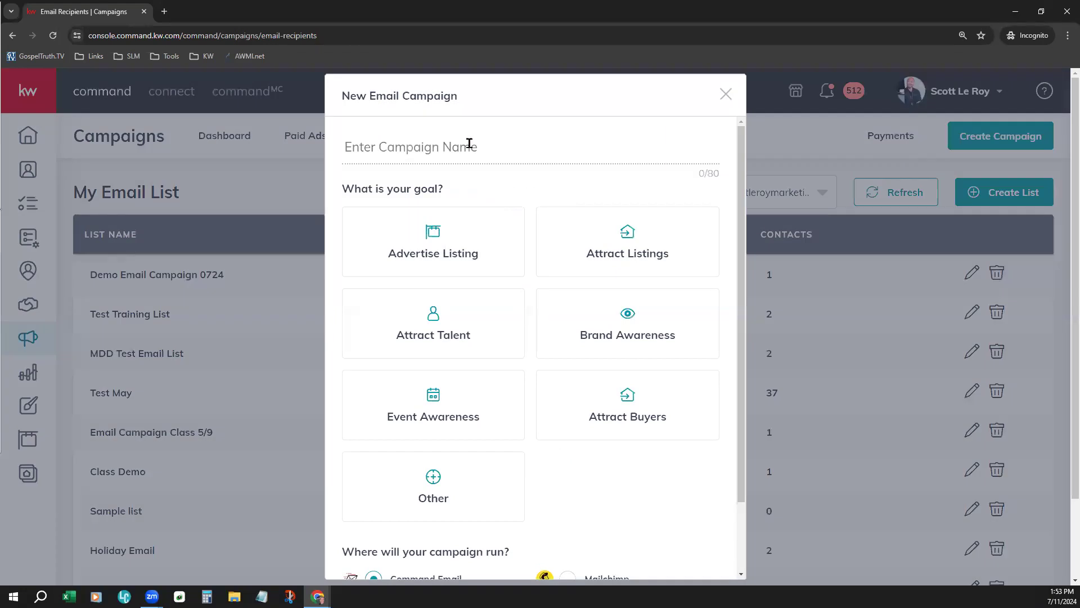
type("Demo Email Campaign 071124")
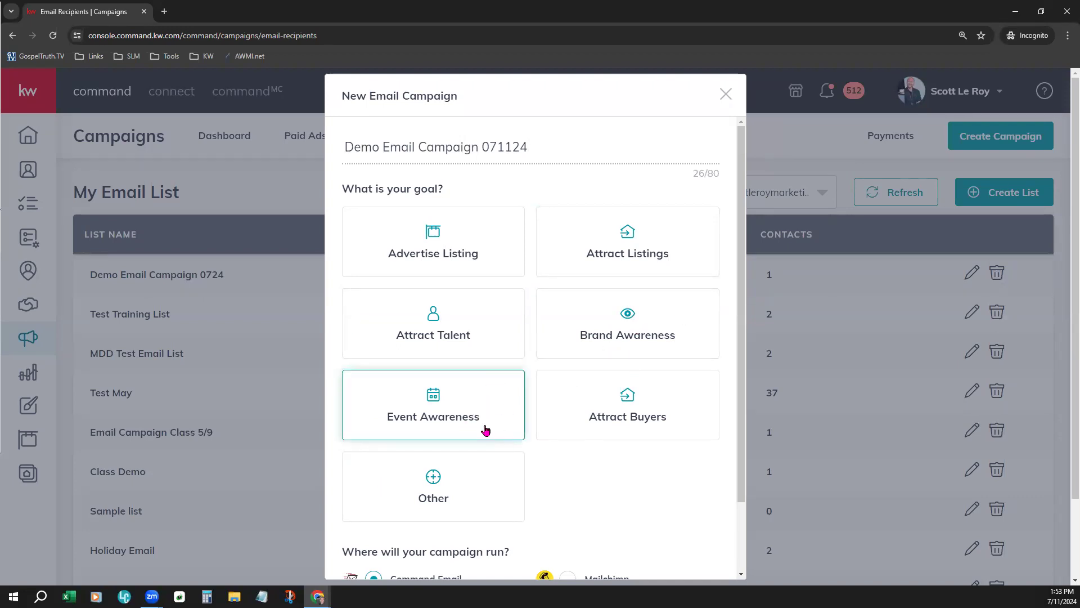
Choose Brand Awareness as the campaign goal and create the campaign to run through Command Email
left_click(660, 306)
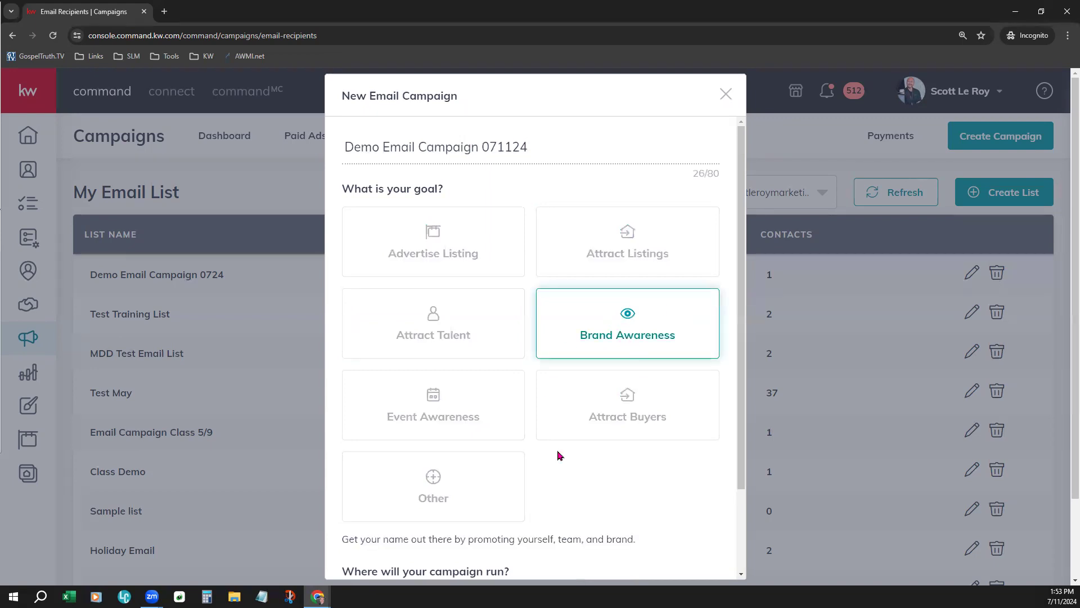
scroll(669, 489, "down", 1)
scroll(669, 478, "down", 3)
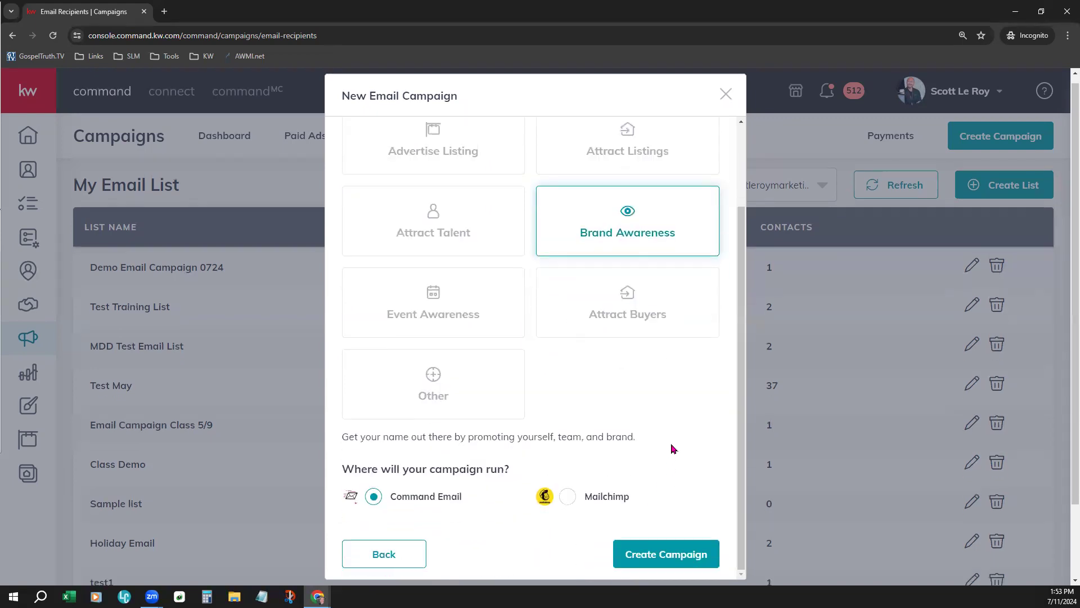
left_click_drag(416, 468, 520, 470)
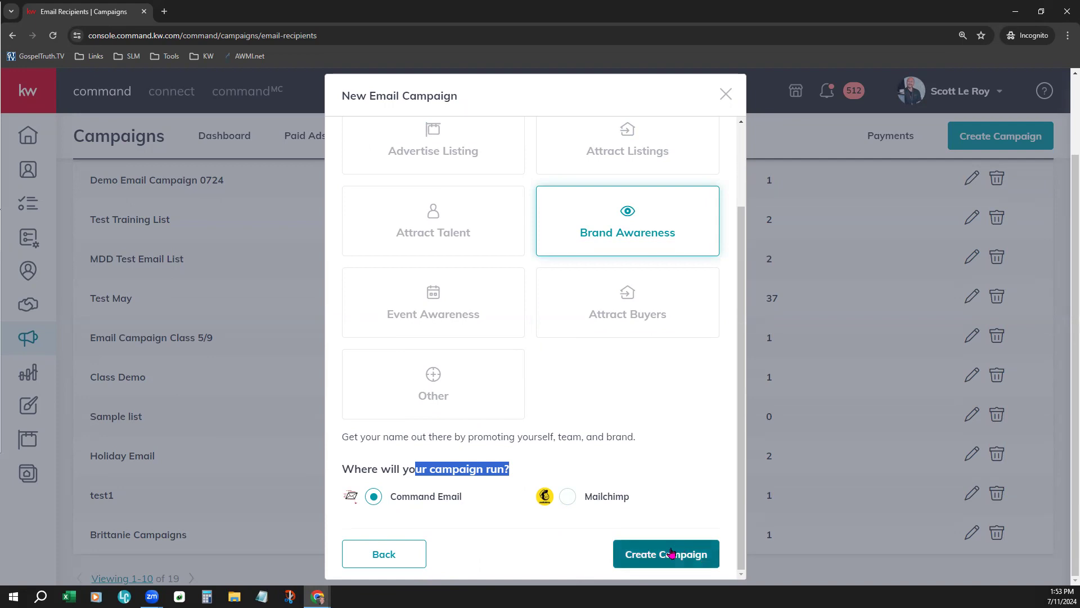
left_click(669, 560)
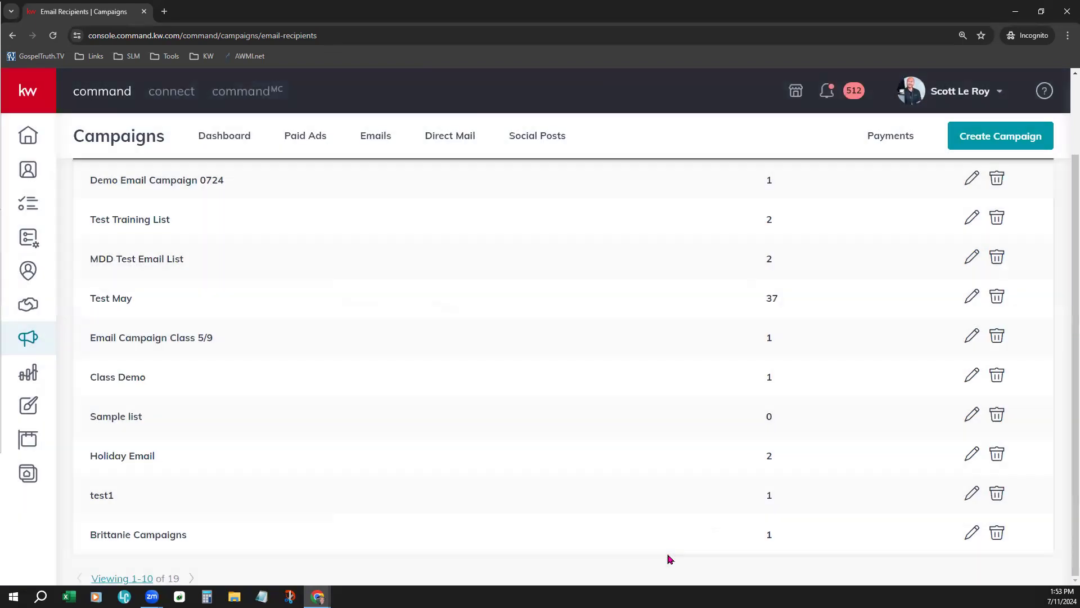
Set the recipient list to Demo Email Campaign 0724 and enter the subject "New Listings & Events!"
scroll(562, 348, "up", 2)
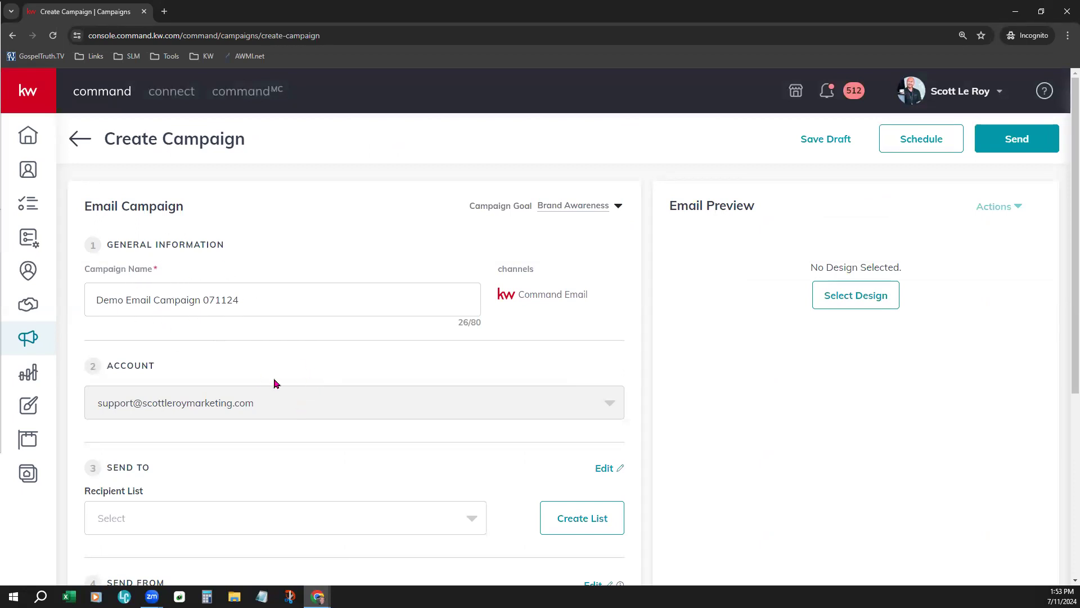
scroll(272, 371, "down", 2)
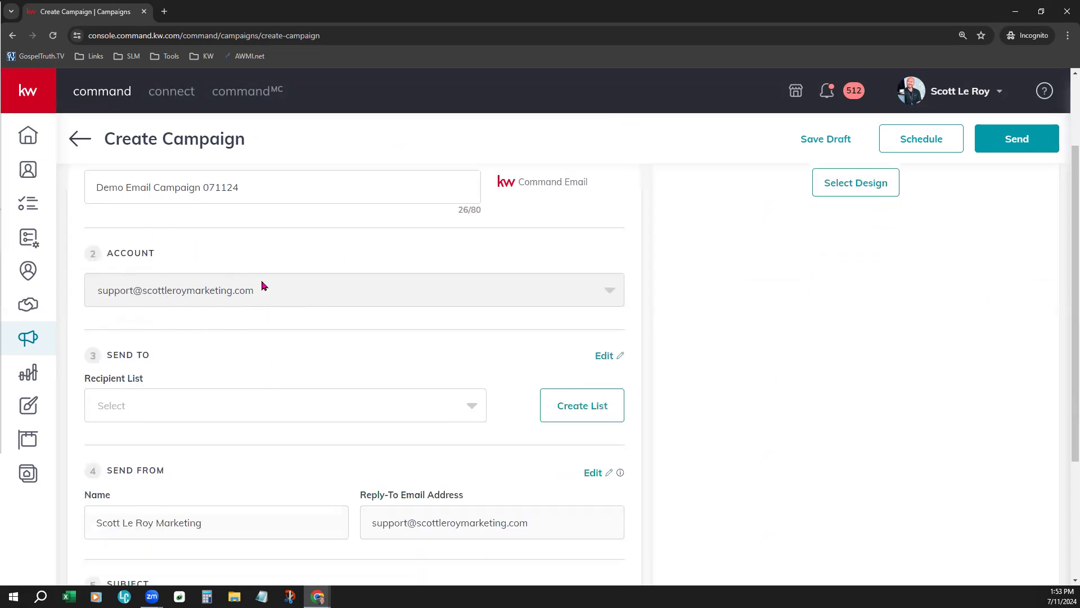
scroll(324, 351, "down", 2)
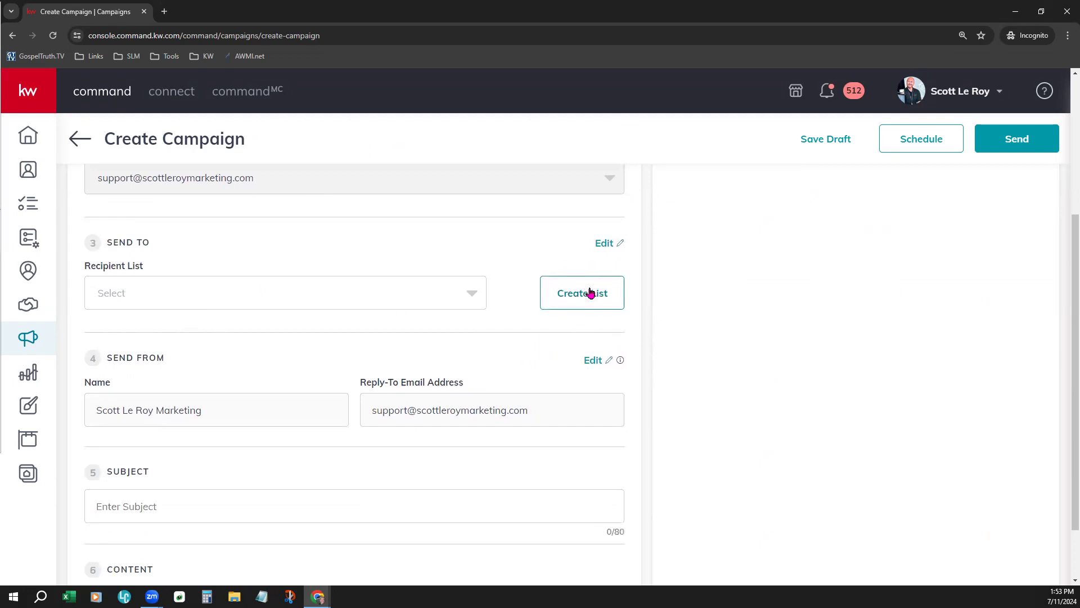
left_click(442, 294)
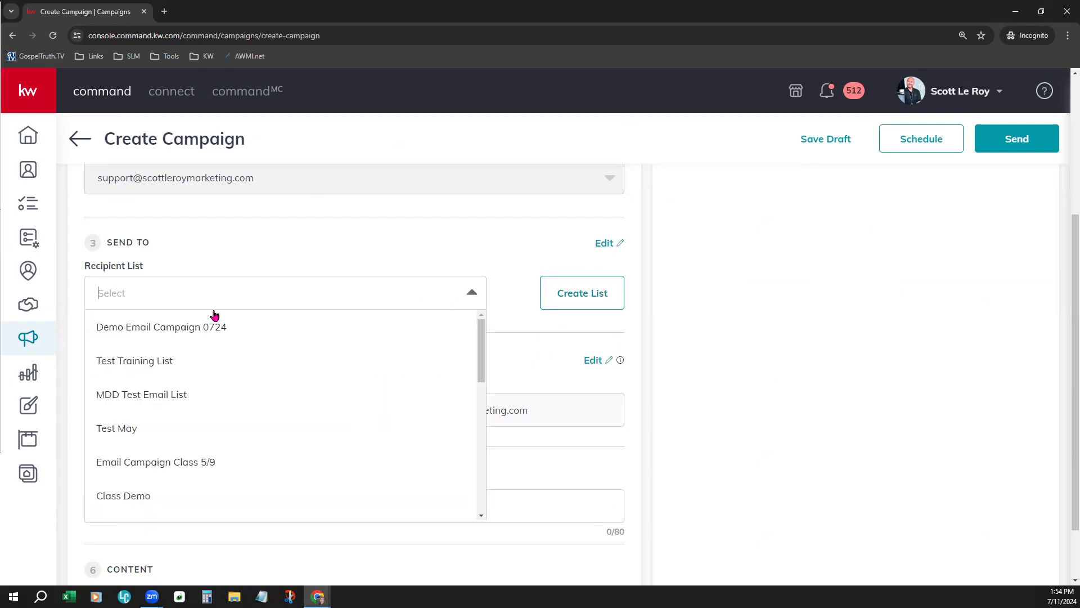
left_click(163, 329)
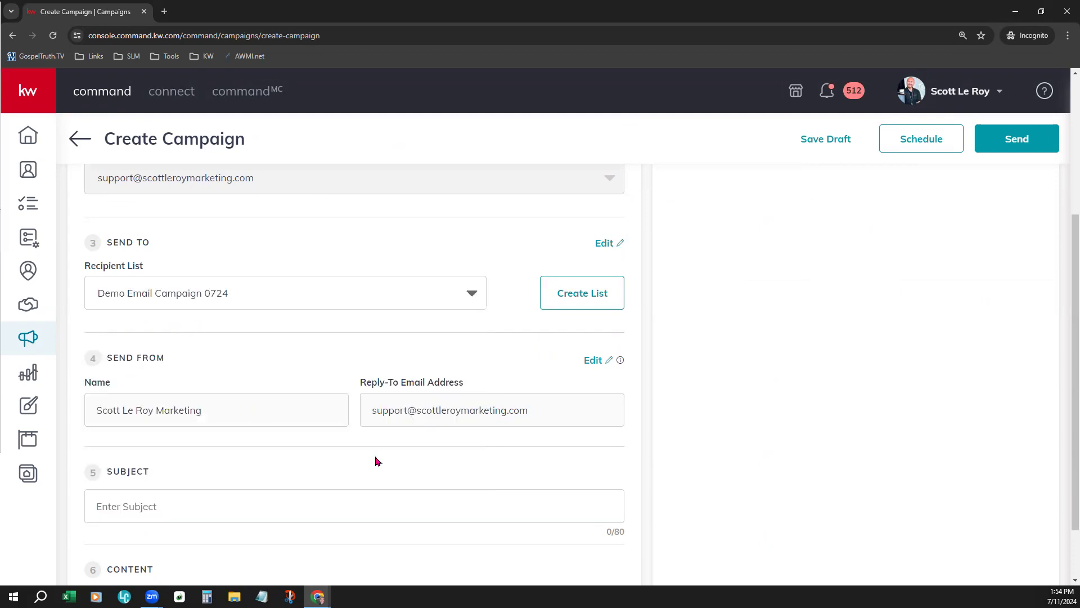
scroll(377, 461, "down", 2)
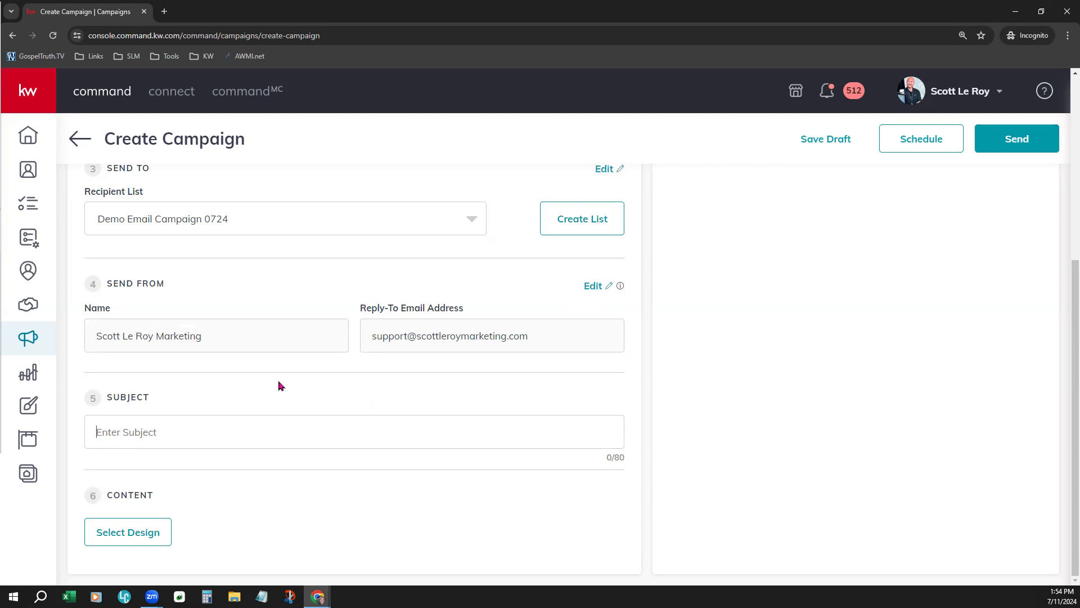
type("New Listings & Events!")
Use the saved Demo Email Campaign 071124 design with the sample header as the email content, then save and close it
left_click(126, 532)
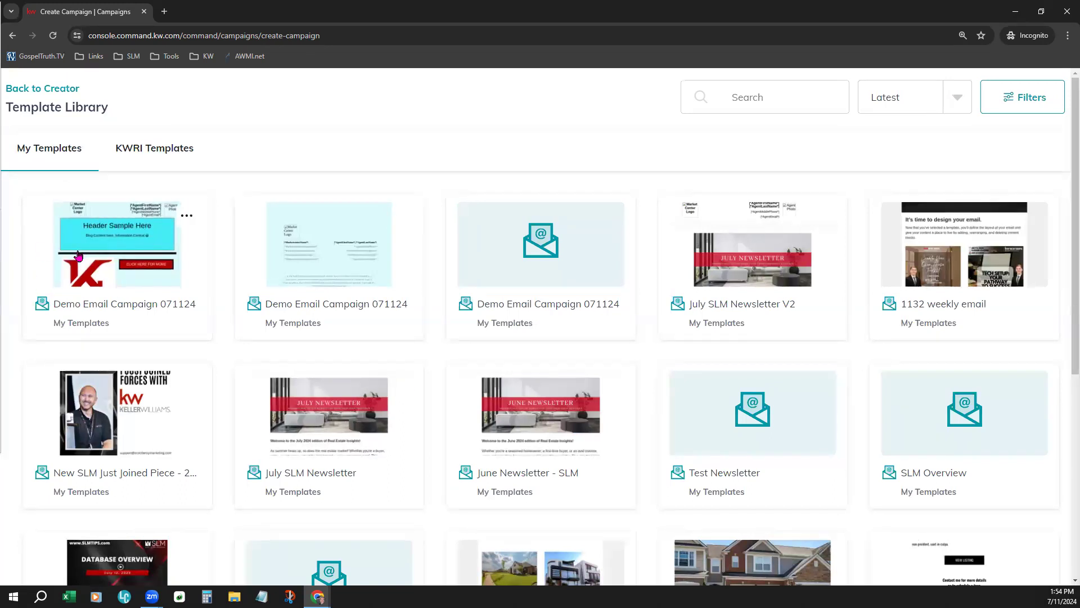
left_click(133, 230)
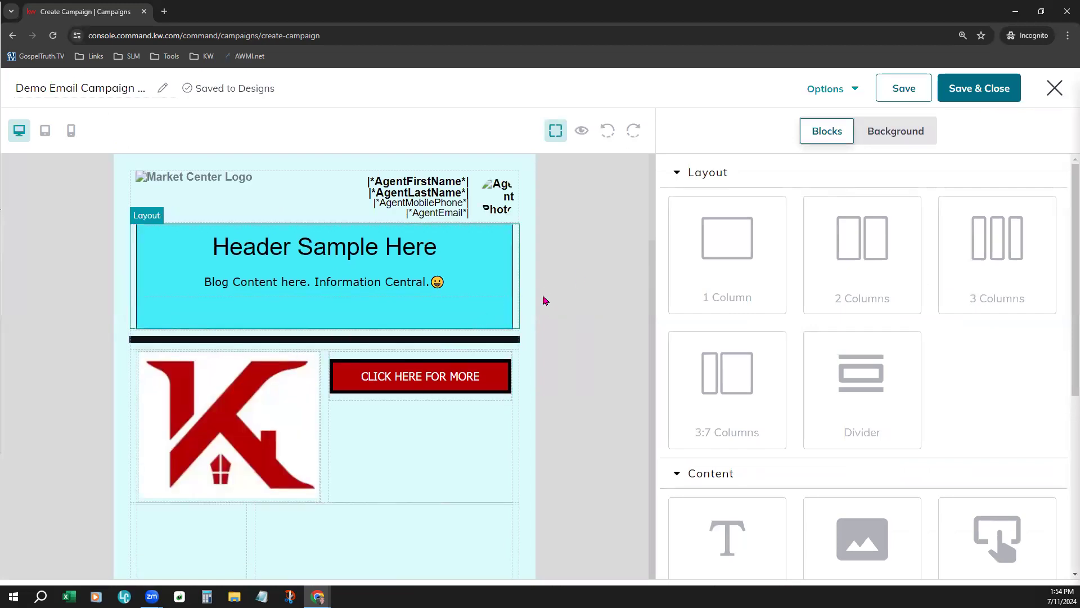
left_click(988, 84)
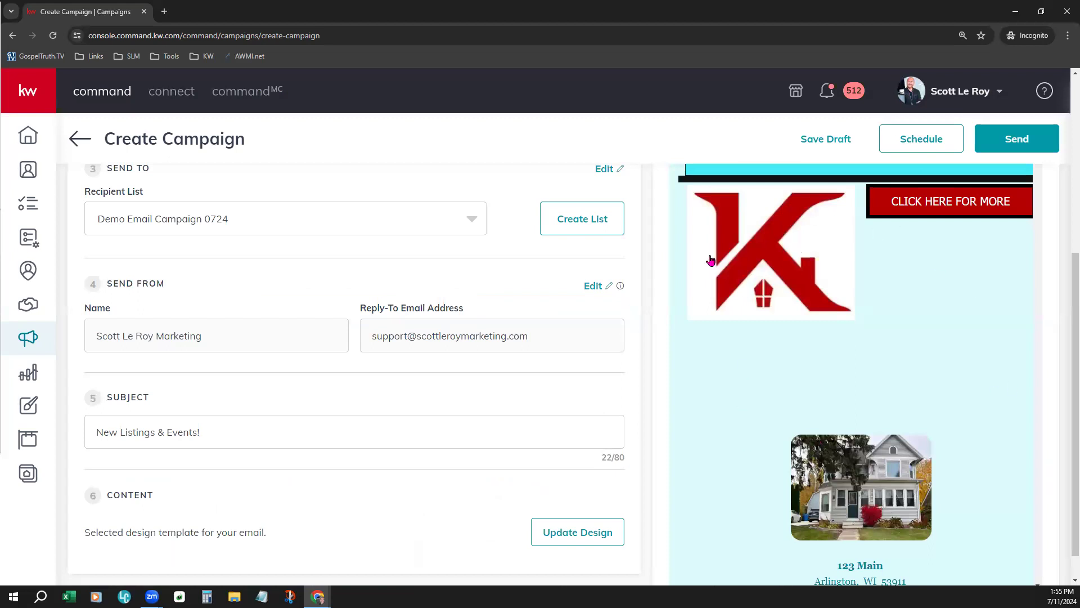
Review the campaign details and the full email preview, and check which preview and test email actions are offered
scroll(839, 383, "up", 5)
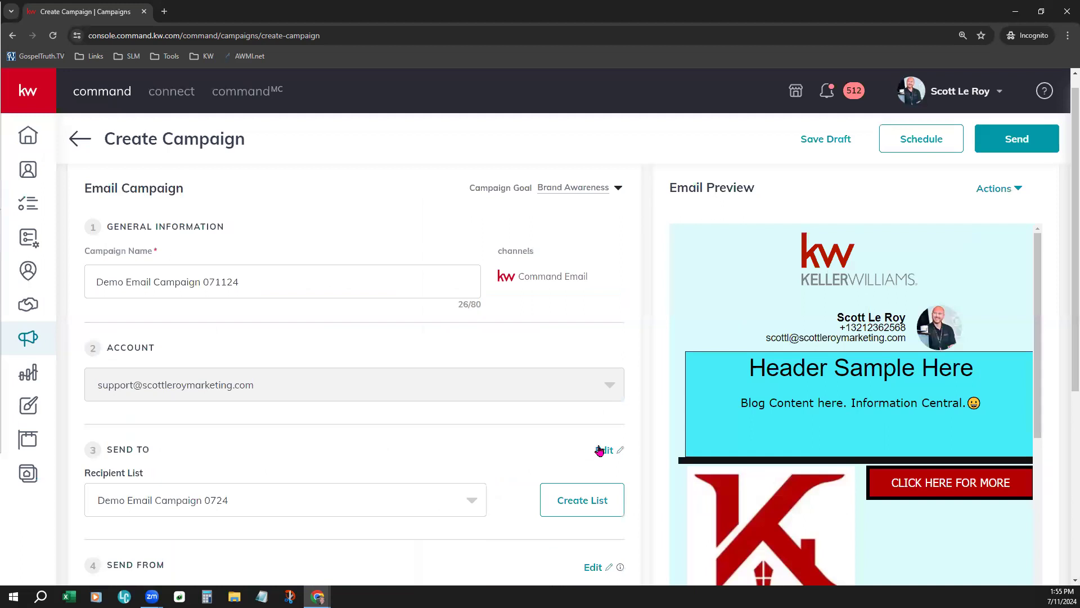
scroll(629, 482, "down", 5)
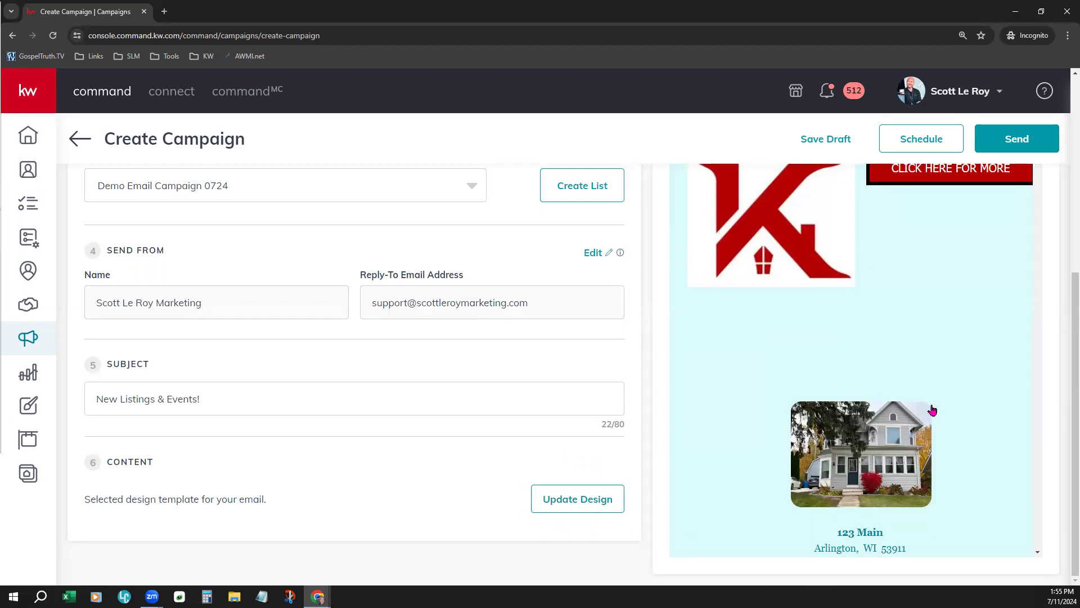
scroll(932, 410, "up", 6)
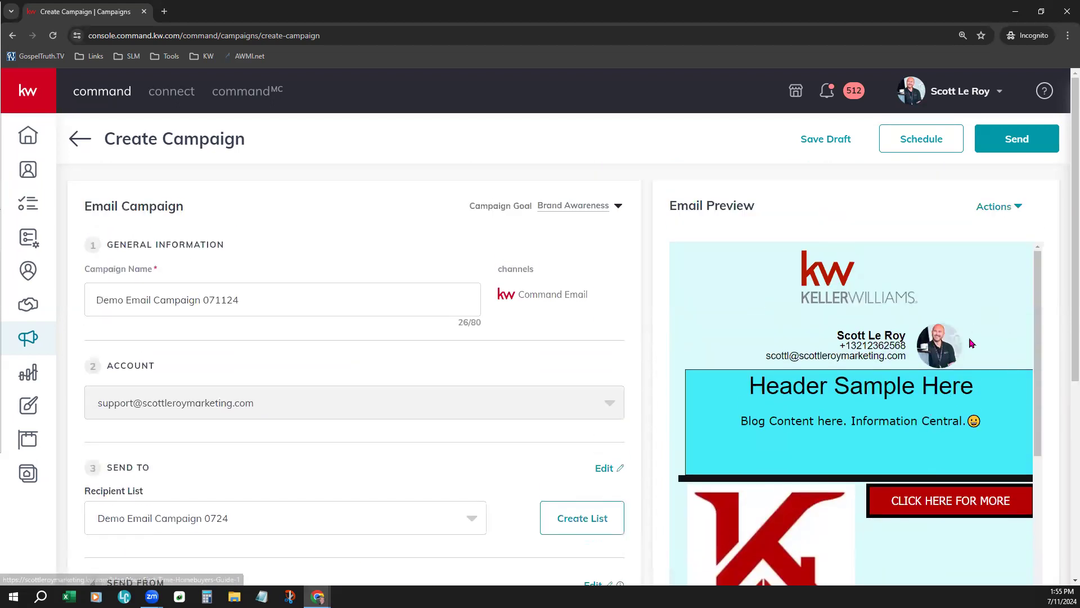
scroll(971, 343, "down", 5)
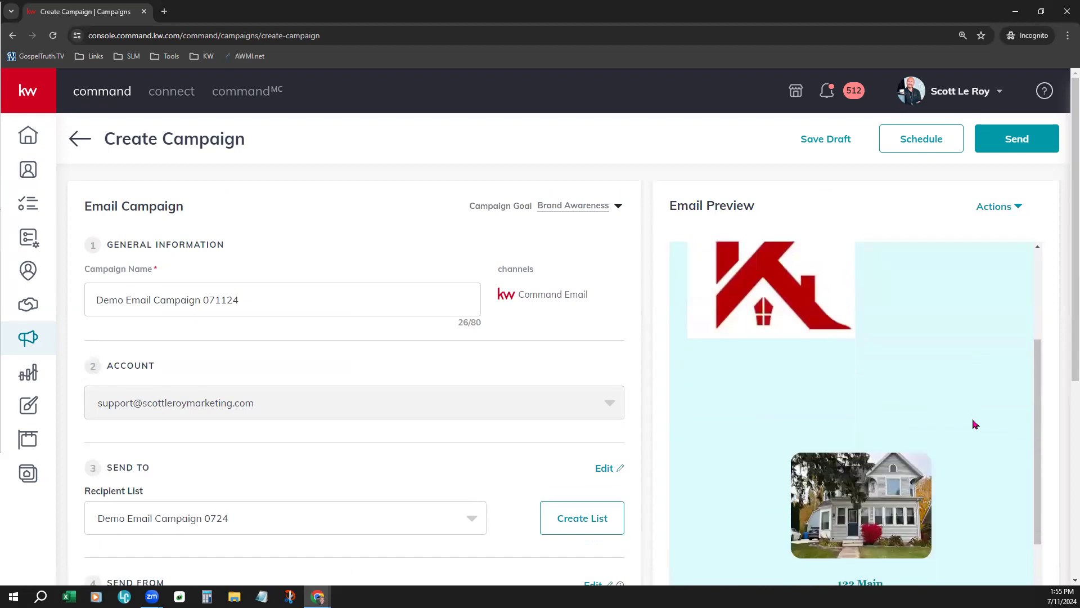
scroll(975, 424, "down", 7)
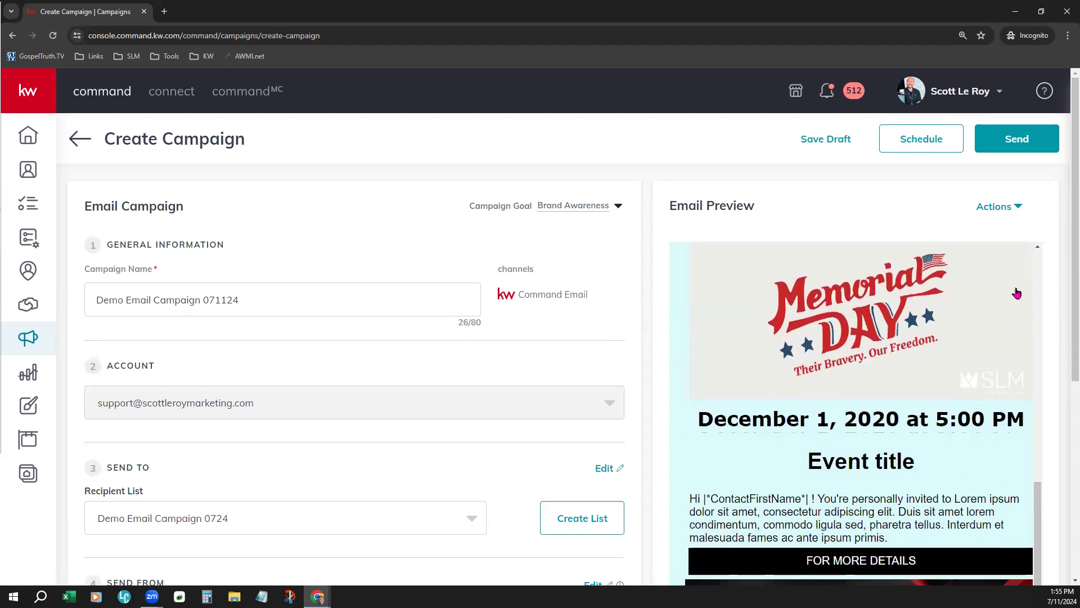
left_click(995, 213)
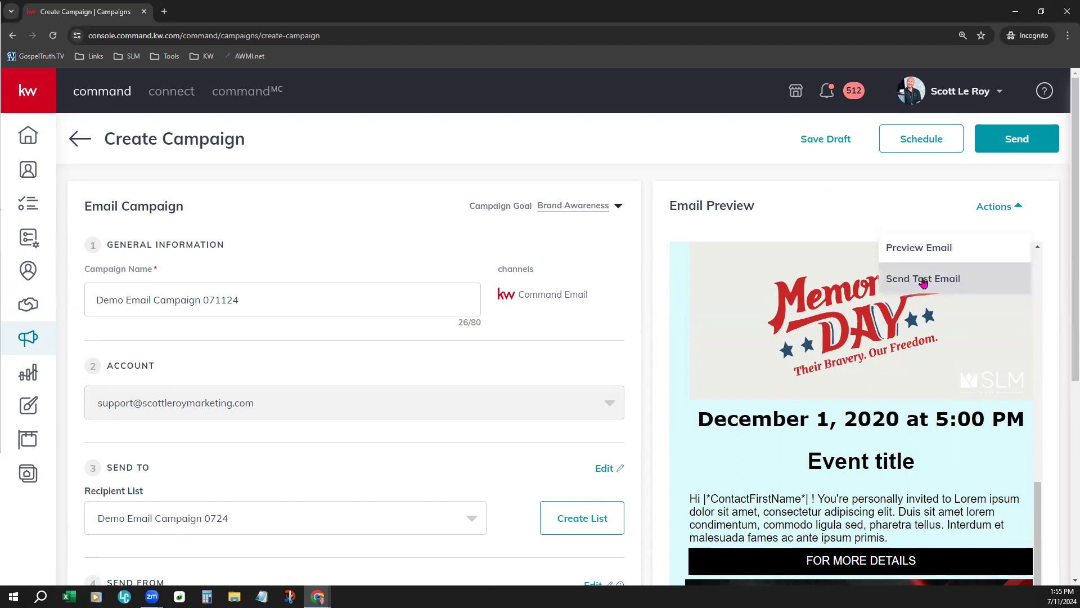
left_click(875, 179)
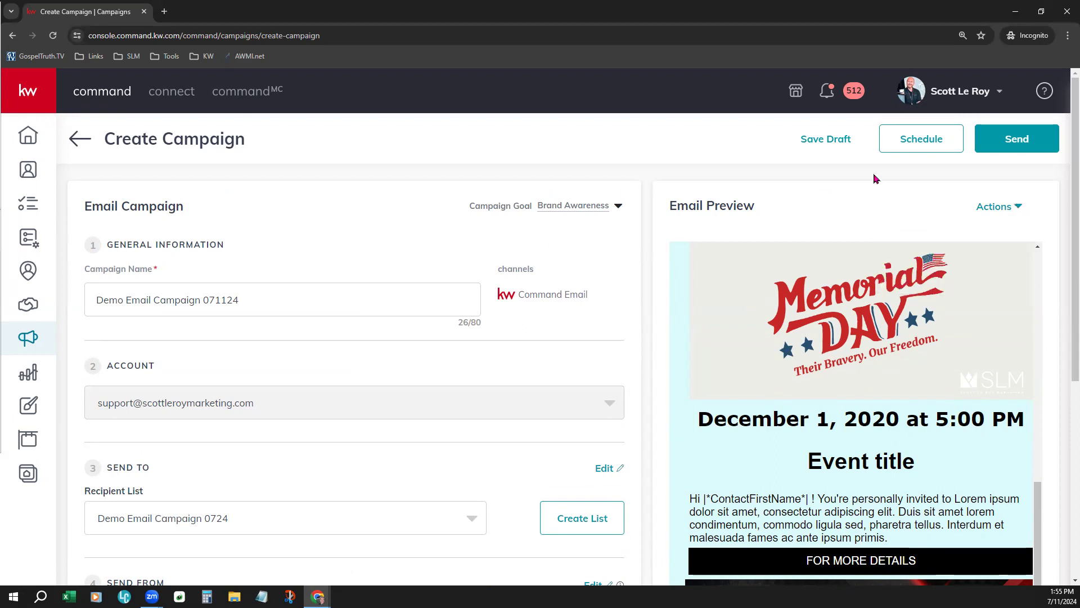
scroll(940, 411, "down", 2)
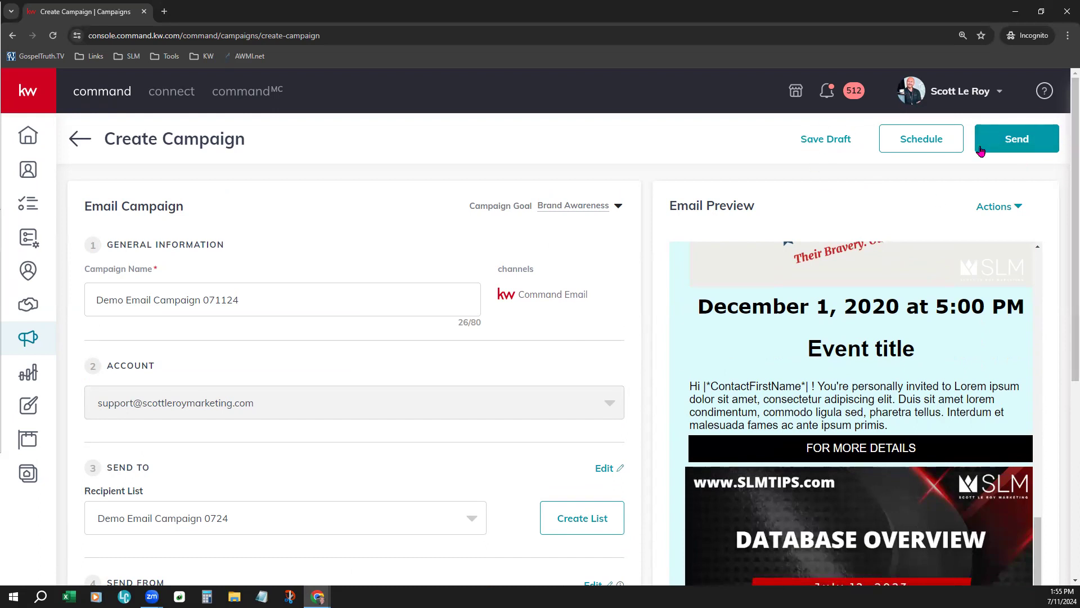
Open the scheduling settings for Demo Email Campaign 071124 and check the permitted scheduling window
left_click(927, 146)
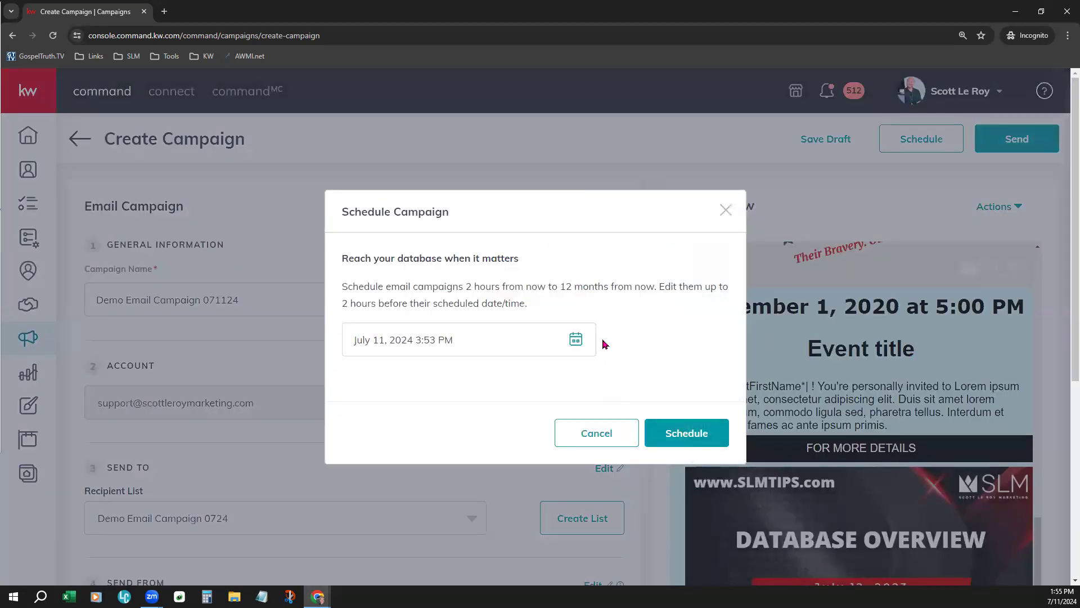
left_click_drag(433, 286, 657, 289)
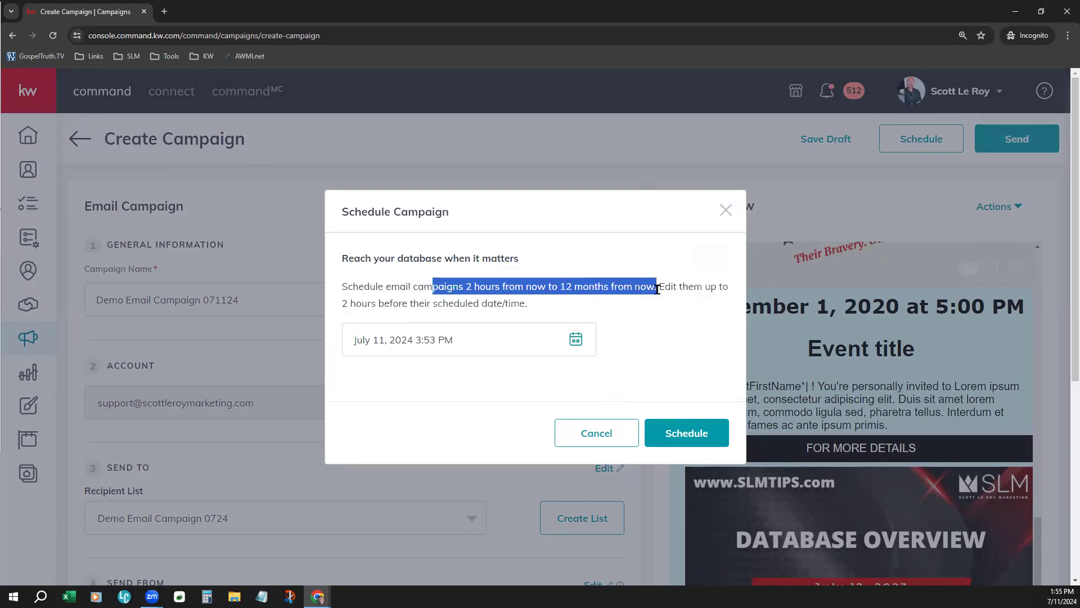
left_click(652, 354)
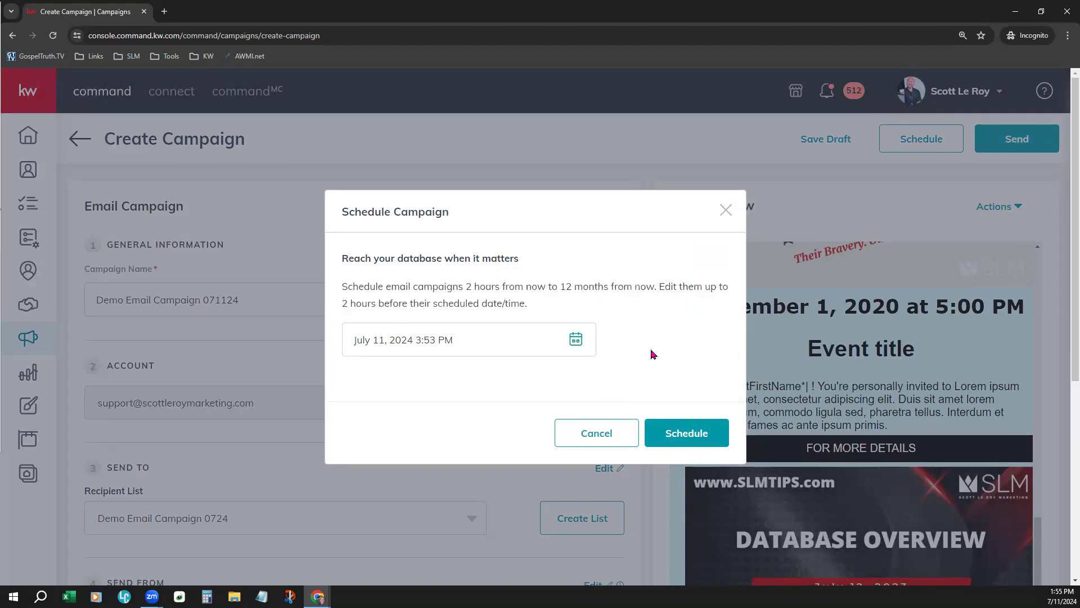
Try to schedule the campaign for July 31 at 3:53 PM without applying the chosen date and time
left_click(579, 340)
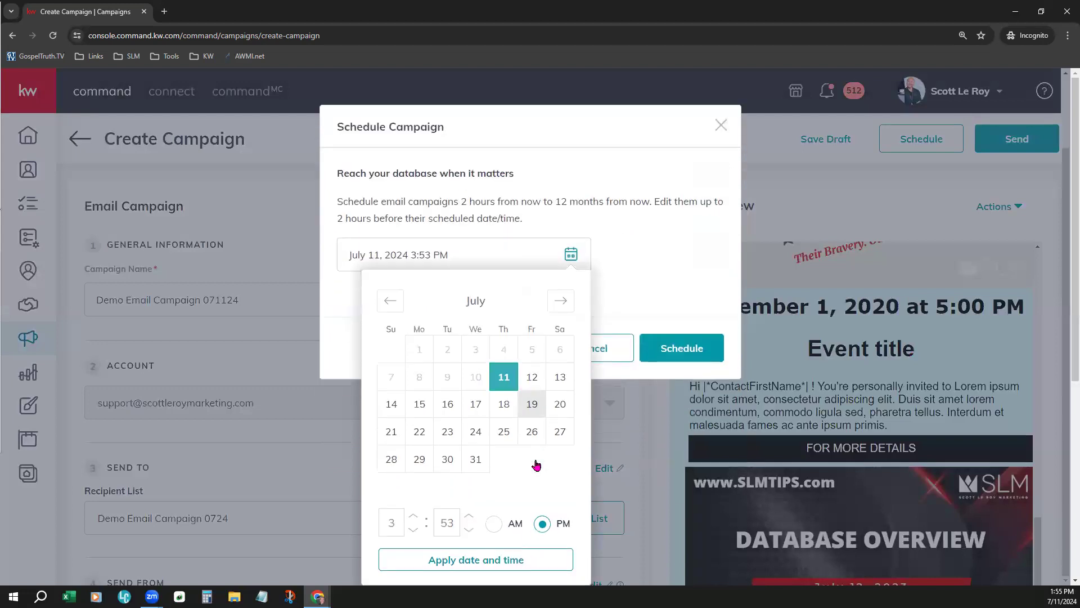
left_click(475, 460)
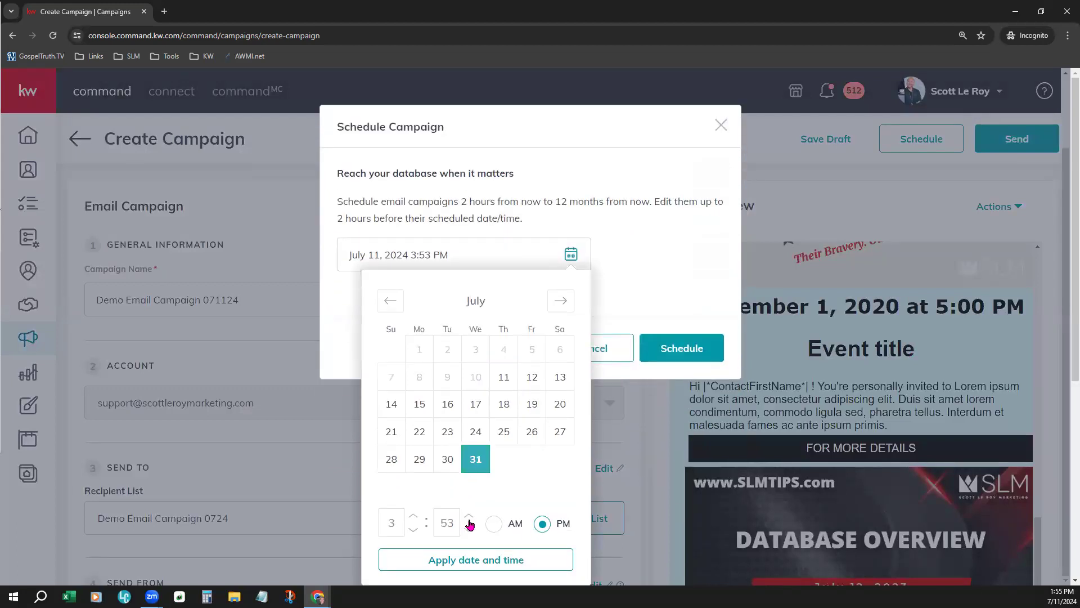
scroll(470, 524, "down", 1)
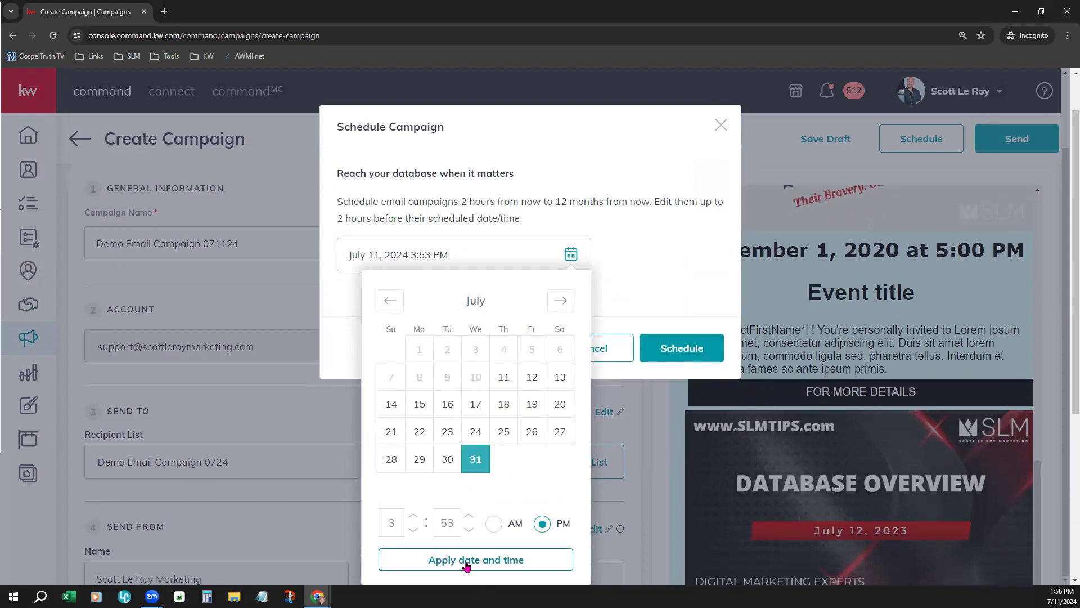
left_click(634, 220)
left_click(676, 428)
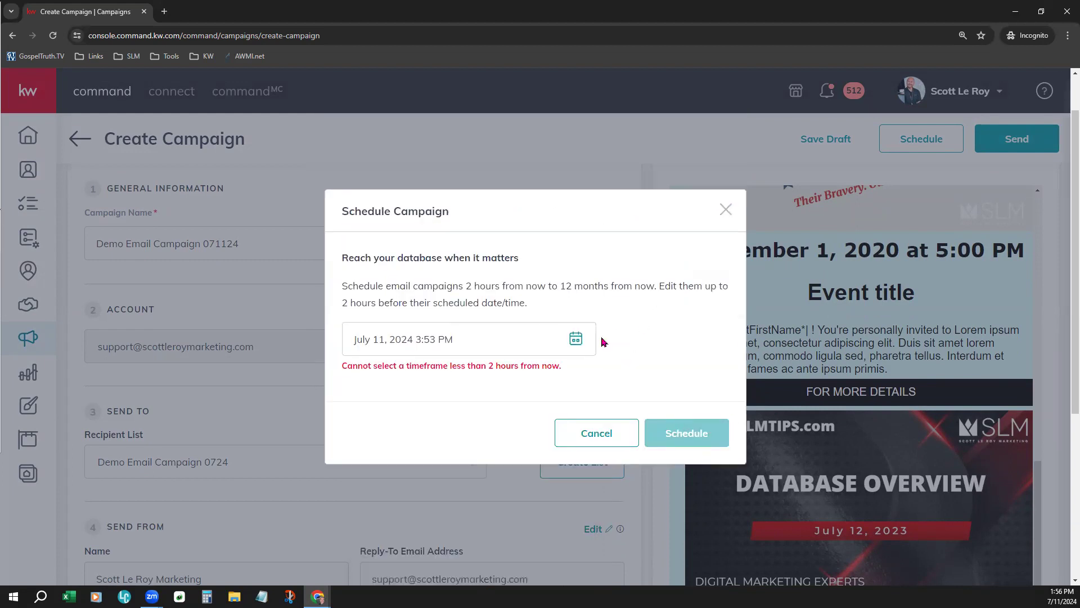
left_click(573, 338)
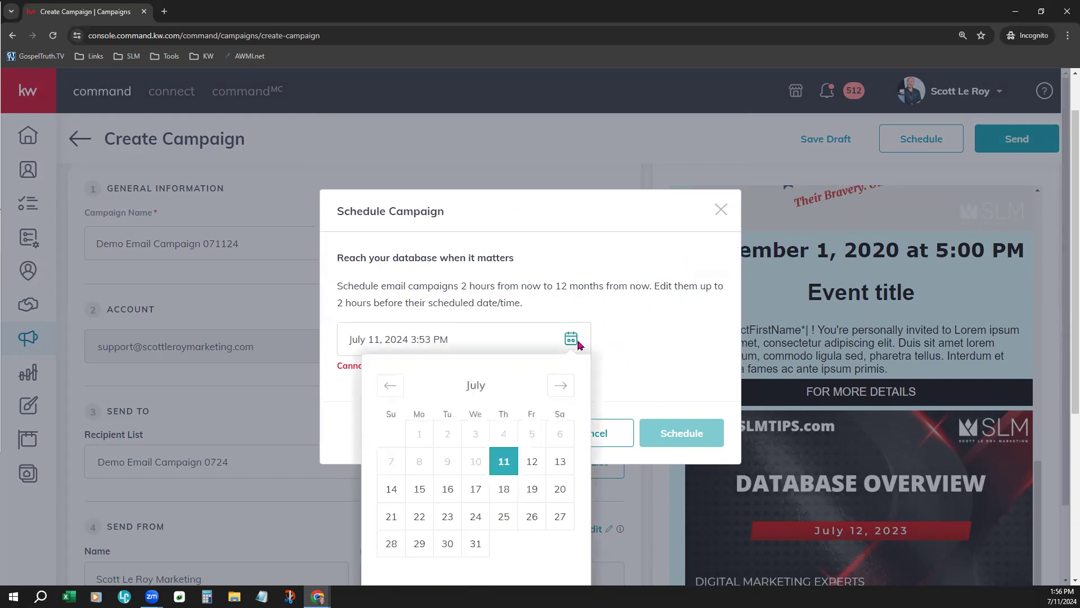
left_click(419, 488)
left_click(646, 337)
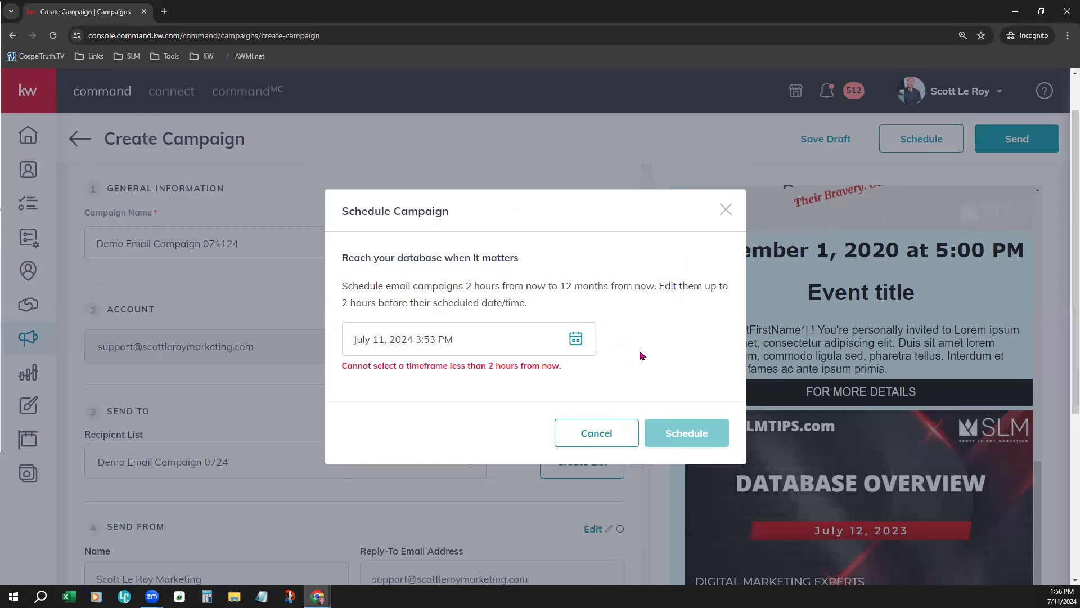
Apply July 31, 2024 at 3:53 PM as the send date and time, and schedule the campaign
left_click(572, 340)
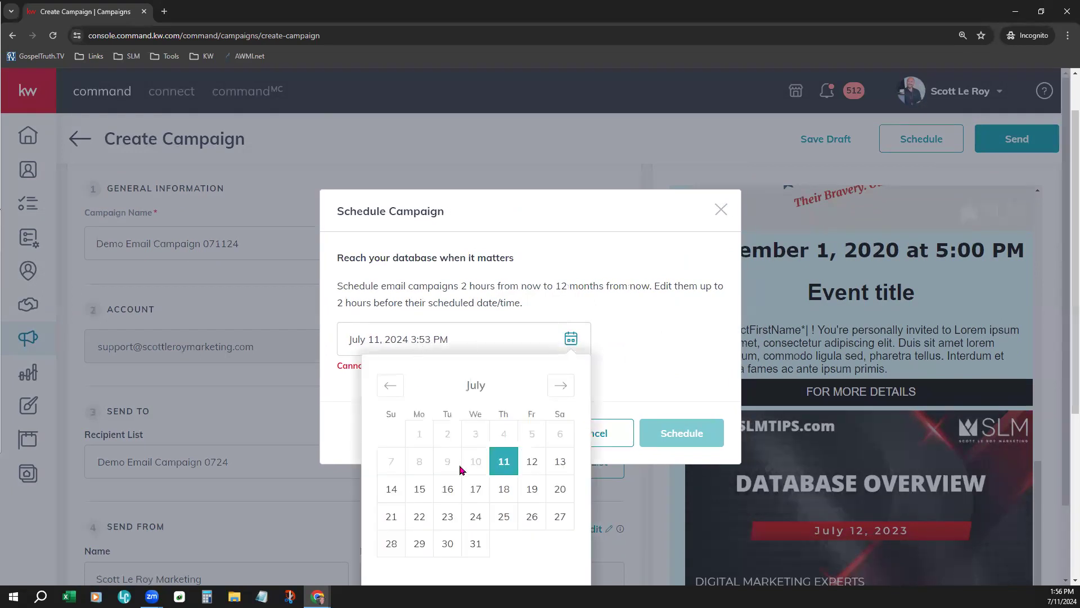
left_click(476, 487)
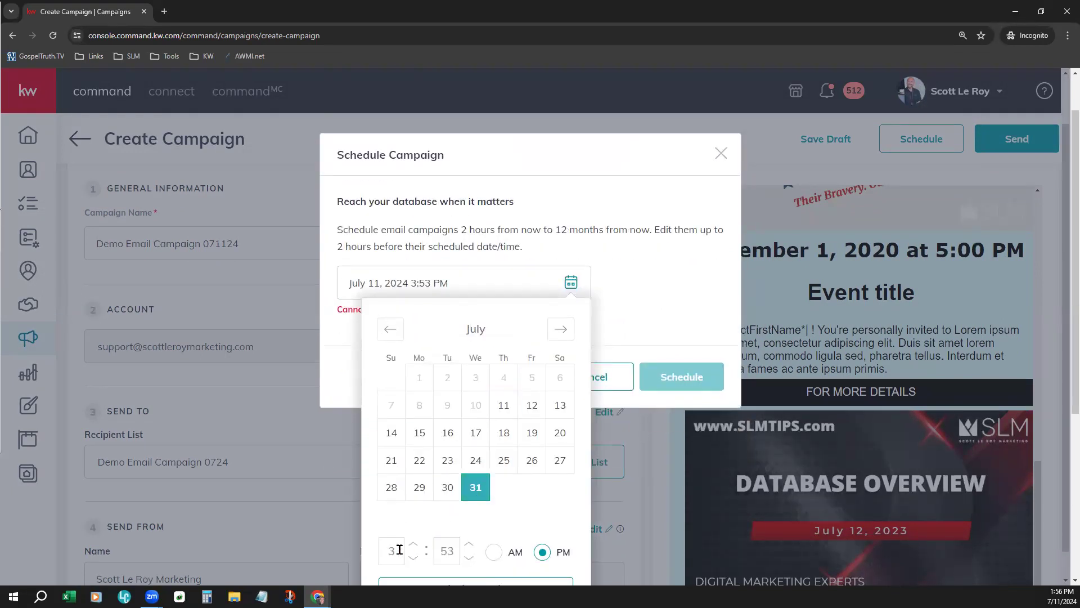
scroll(508, 513, "down", 1)
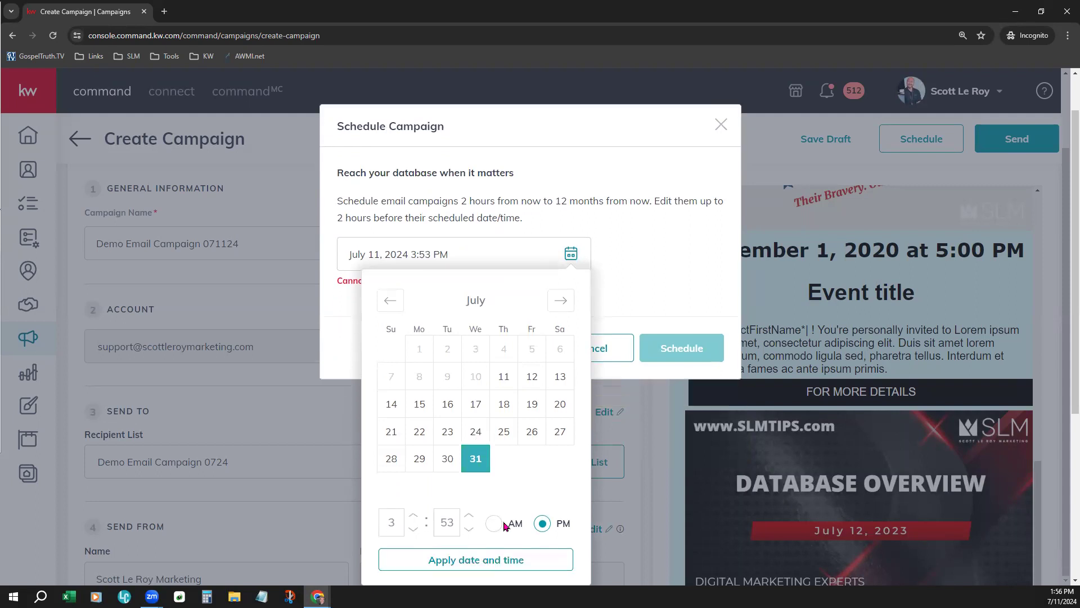
left_click(492, 561)
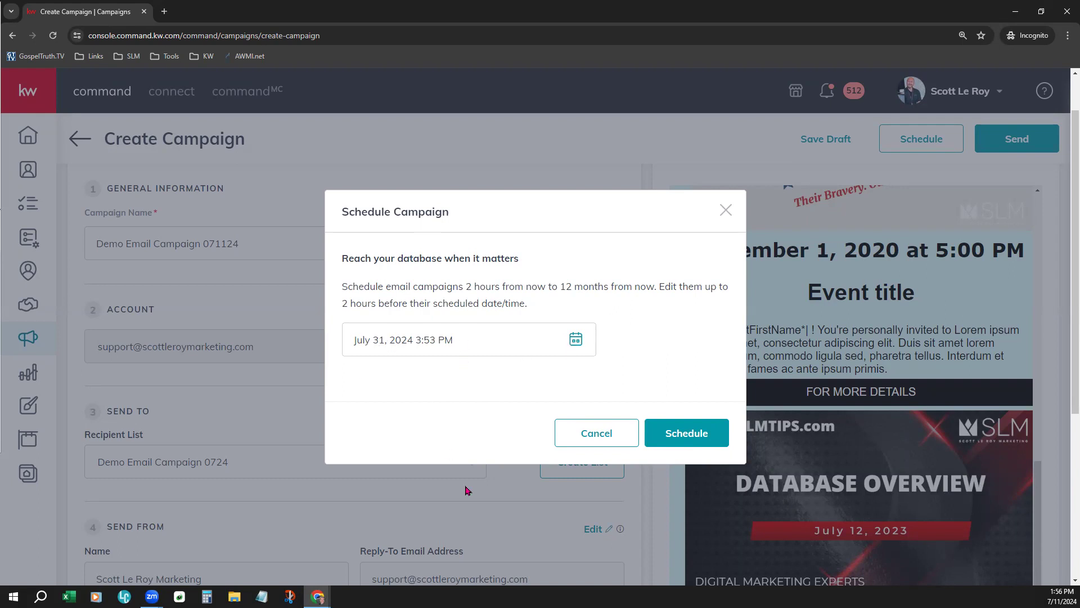
left_click(697, 438)
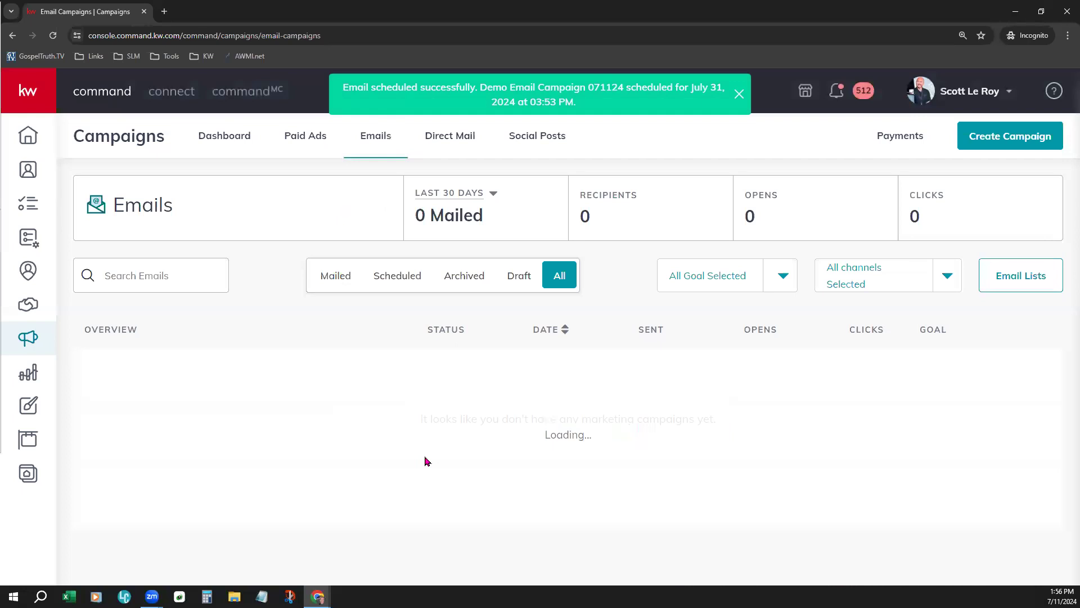
Review the scheduling confirmation and the statuses and dates of the campaigns in the email campaign list
left_click_drag(354, 88, 700, 110)
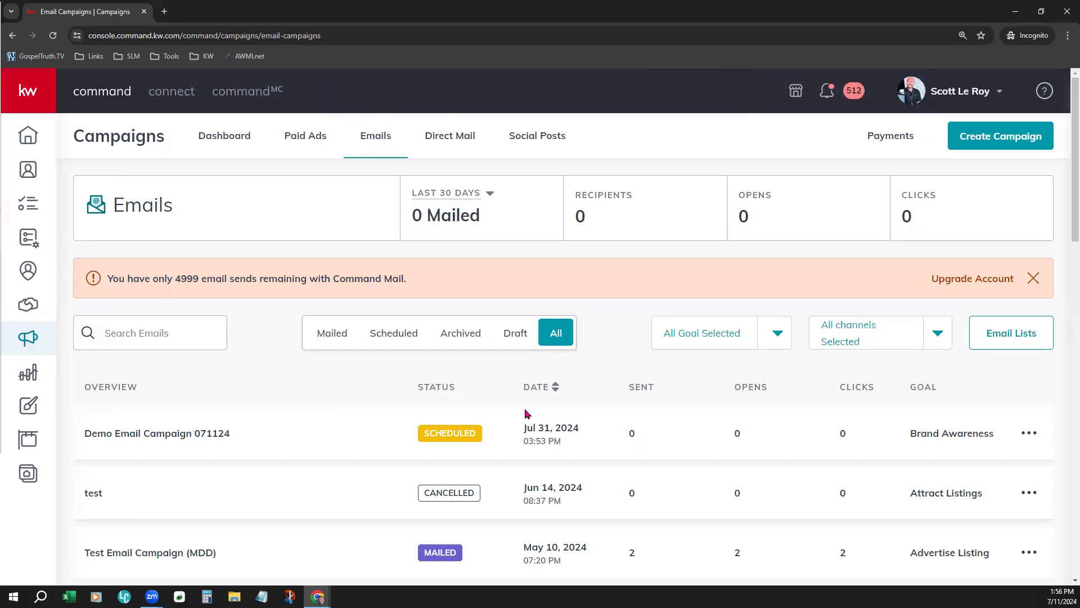
scroll(292, 450, "down", 2)
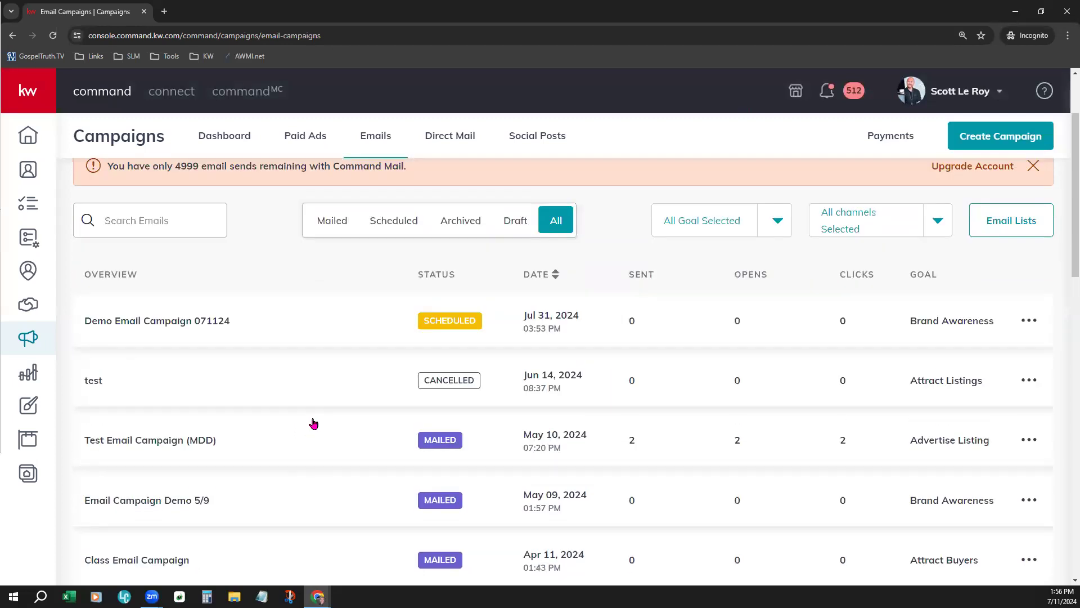
scroll(374, 441, "down", 2)
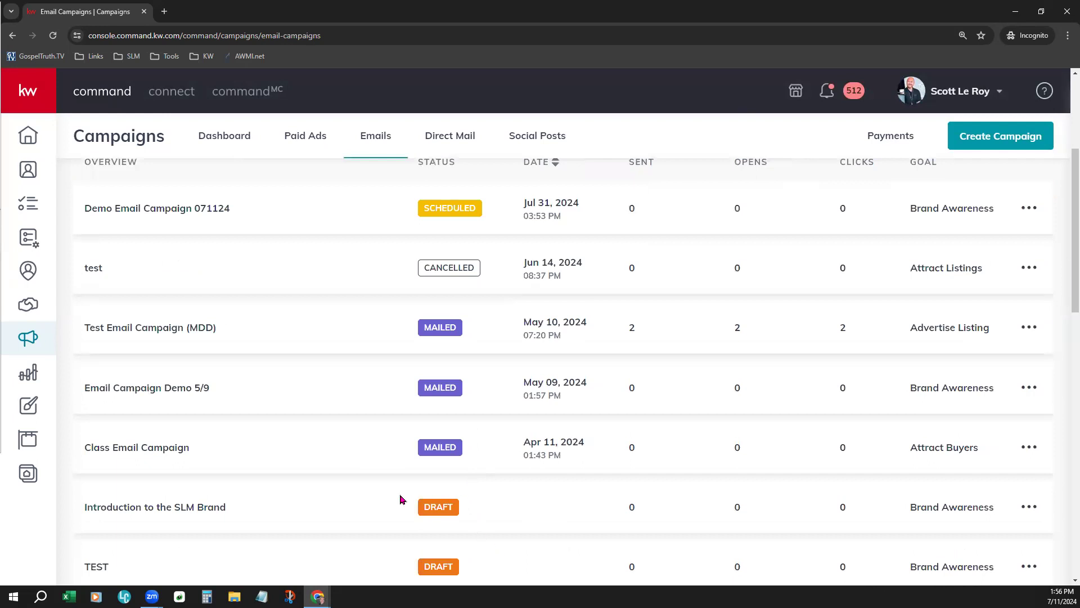
scroll(474, 487, "up", 1)
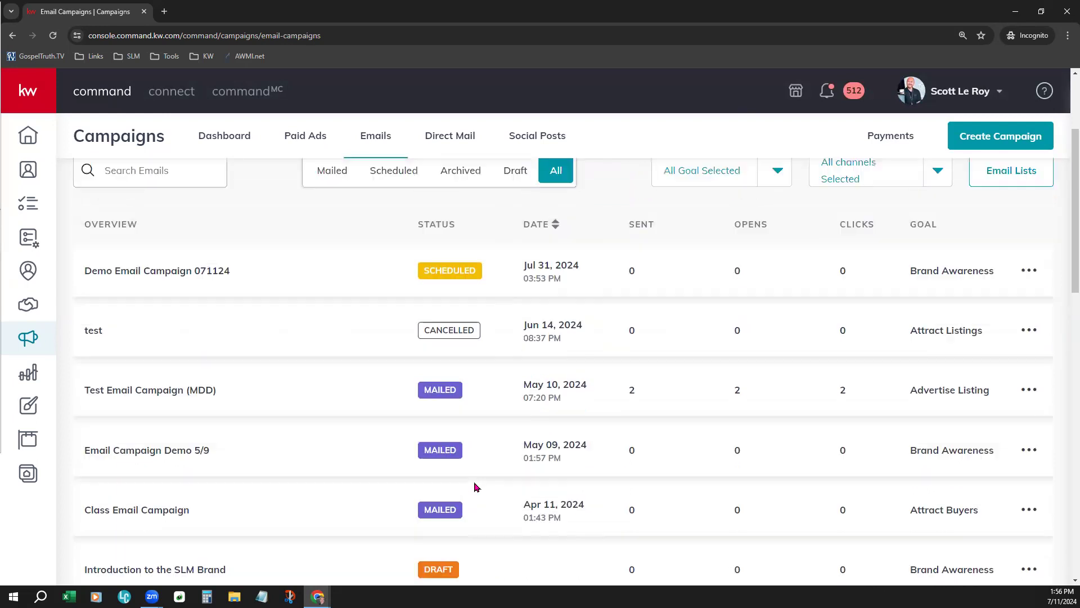
scroll(474, 487, "up", 1)
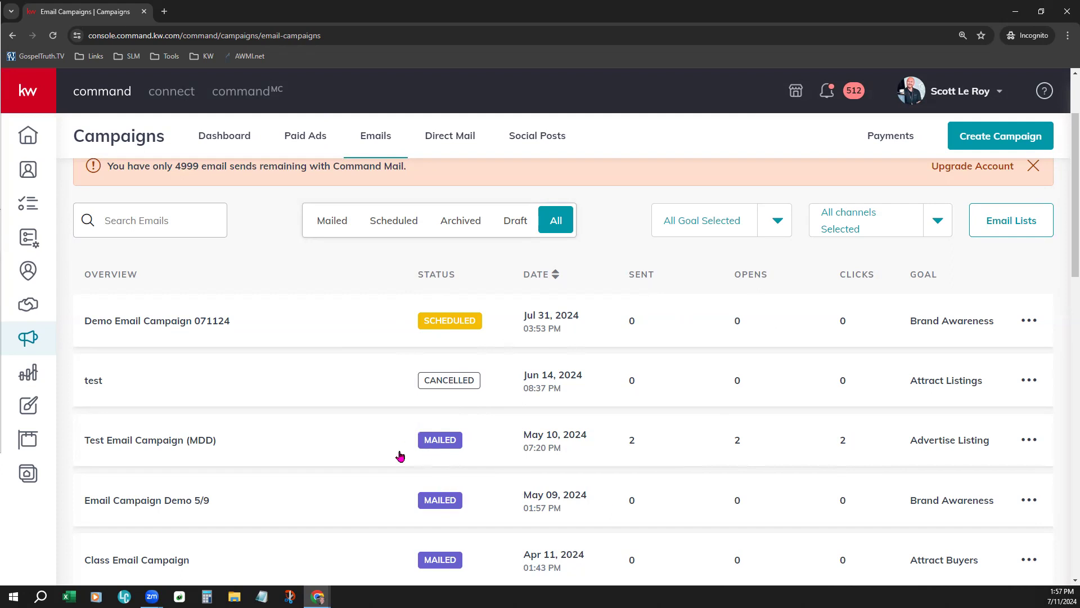
Review the Sent and Not Sent recipients of Test Email Campaign (MDD), and return to the email campaign list
left_click(341, 449)
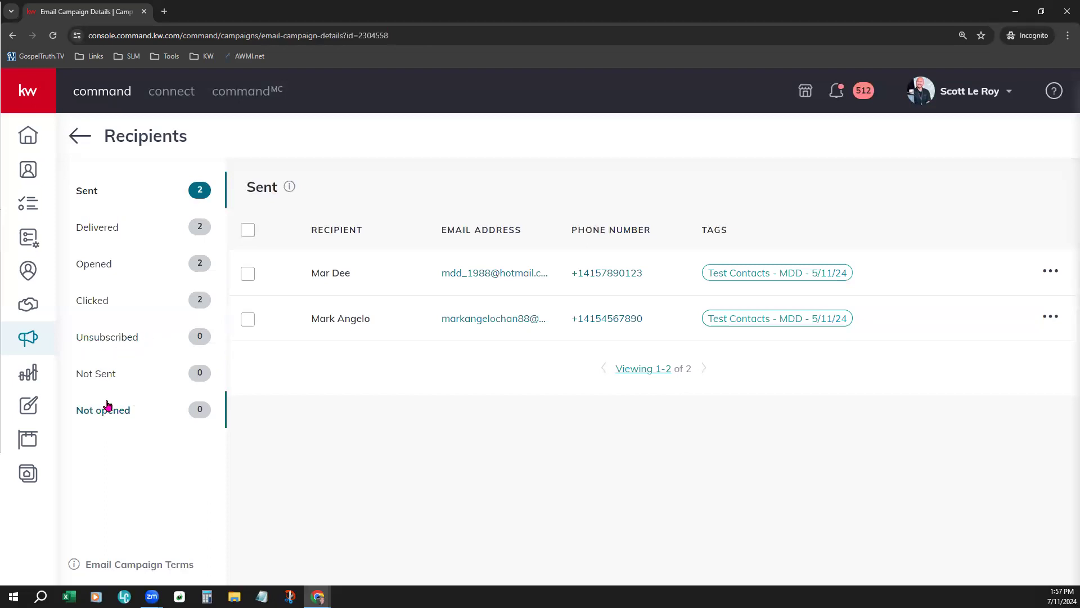
left_click(111, 378)
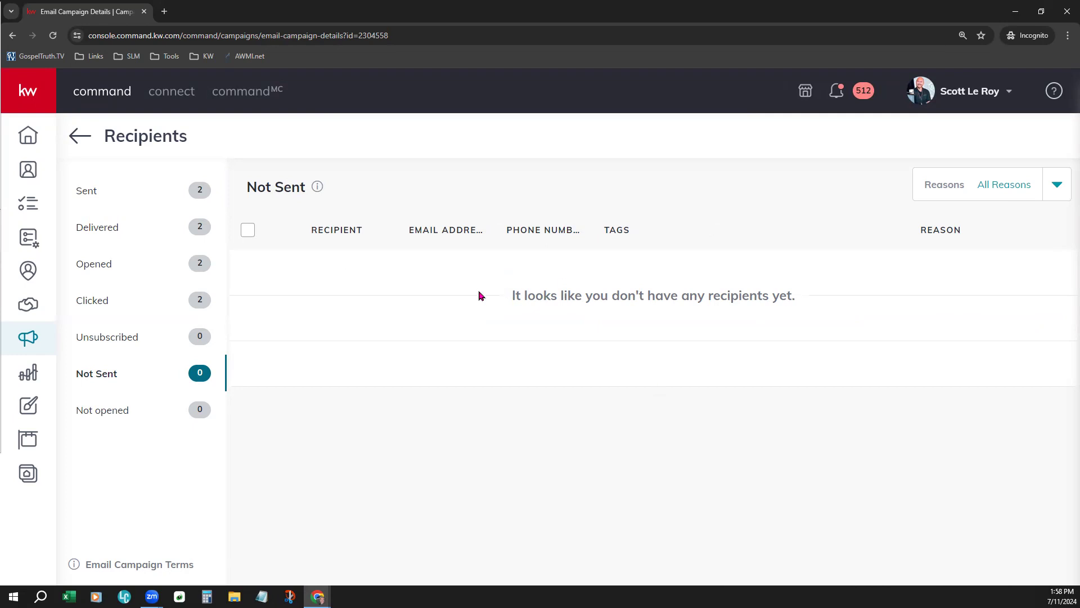
left_click(109, 197)
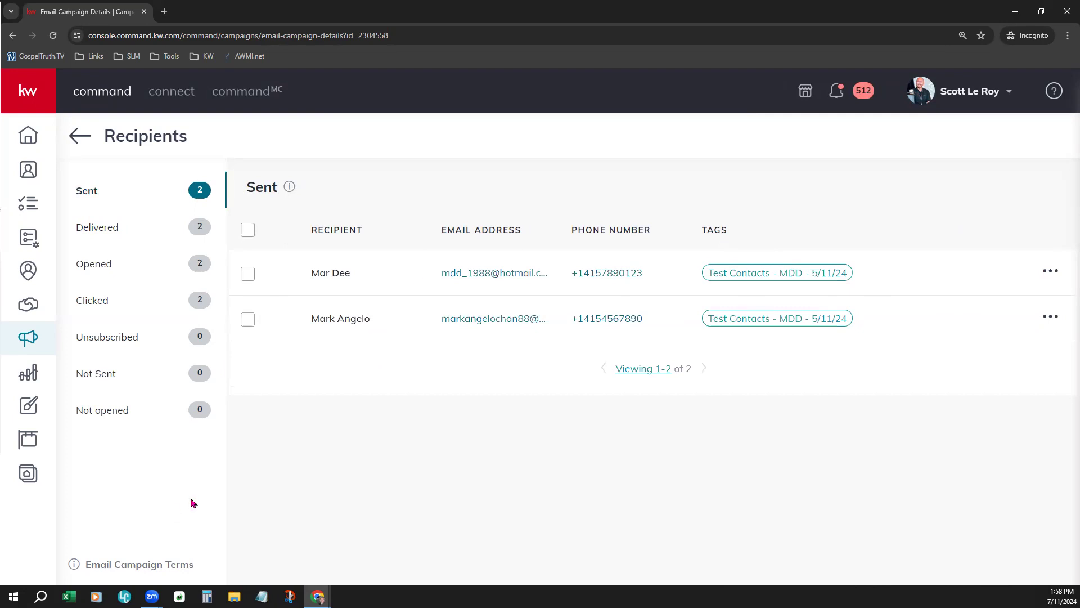
left_click(84, 137)
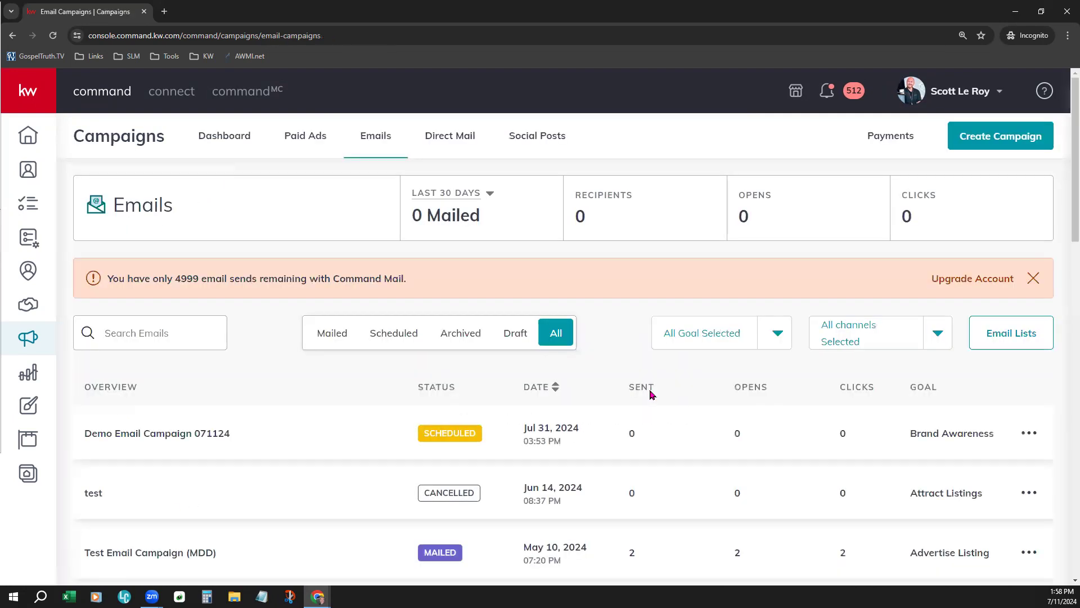
Check the remaining Command Mail sends notice and set the email statistics period to Year to Date
left_click_drag(139, 276, 436, 295)
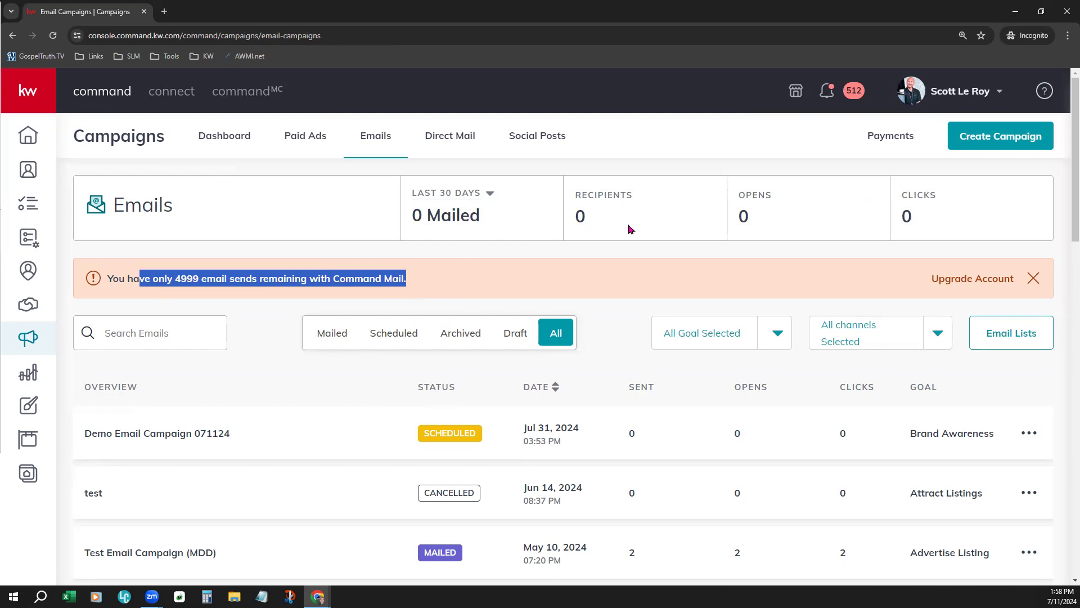
left_click(444, 193)
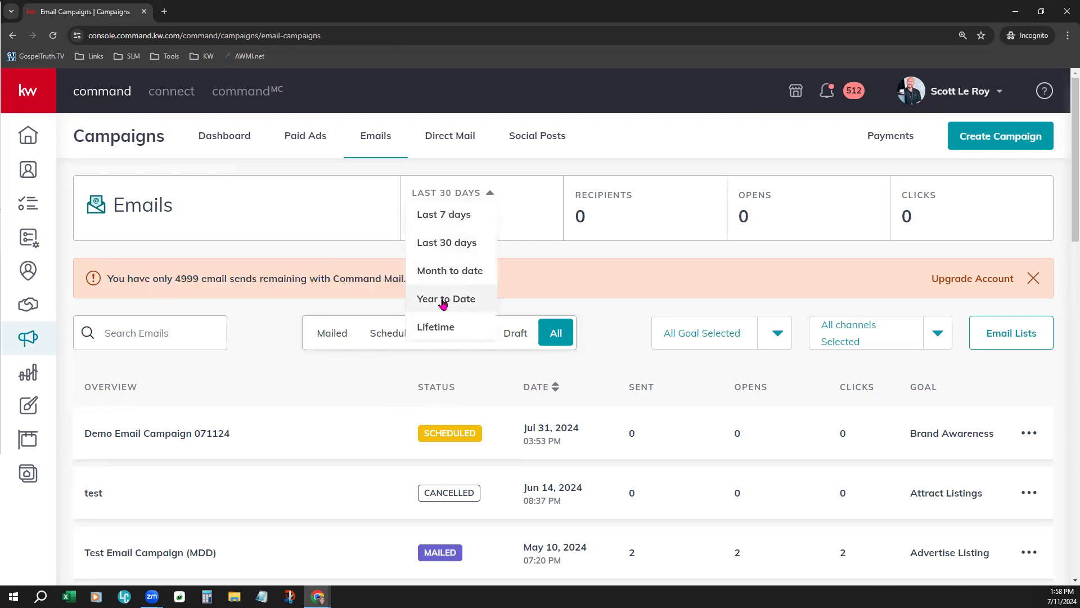
left_click(444, 304)
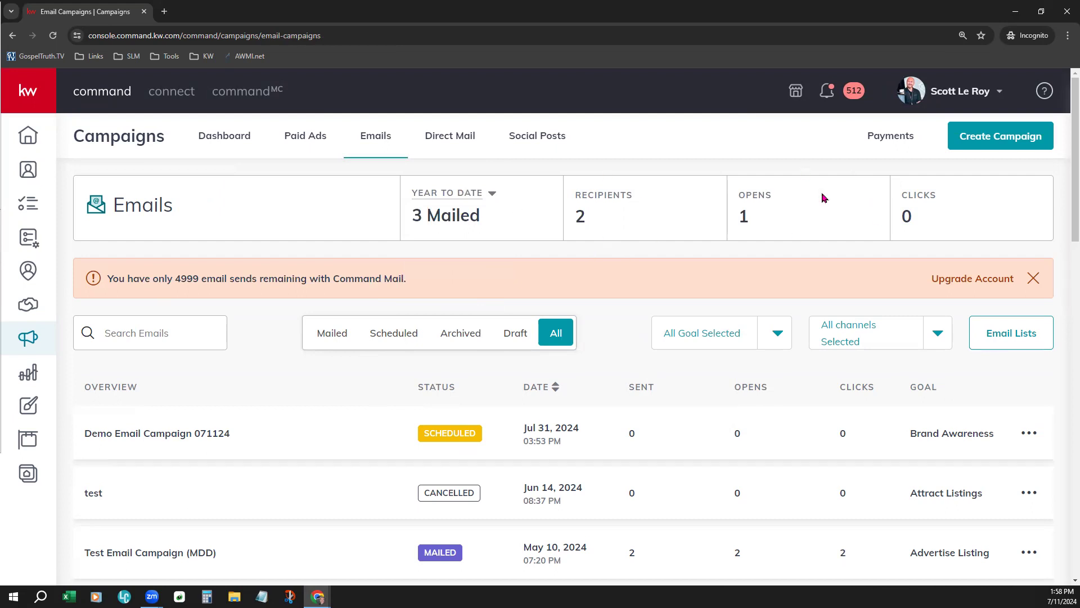
Cancel the scheduled Demo Email Campaign 071124, confirm the cancellation, and look through the email campaign list
scroll(727, 414, "down", 2)
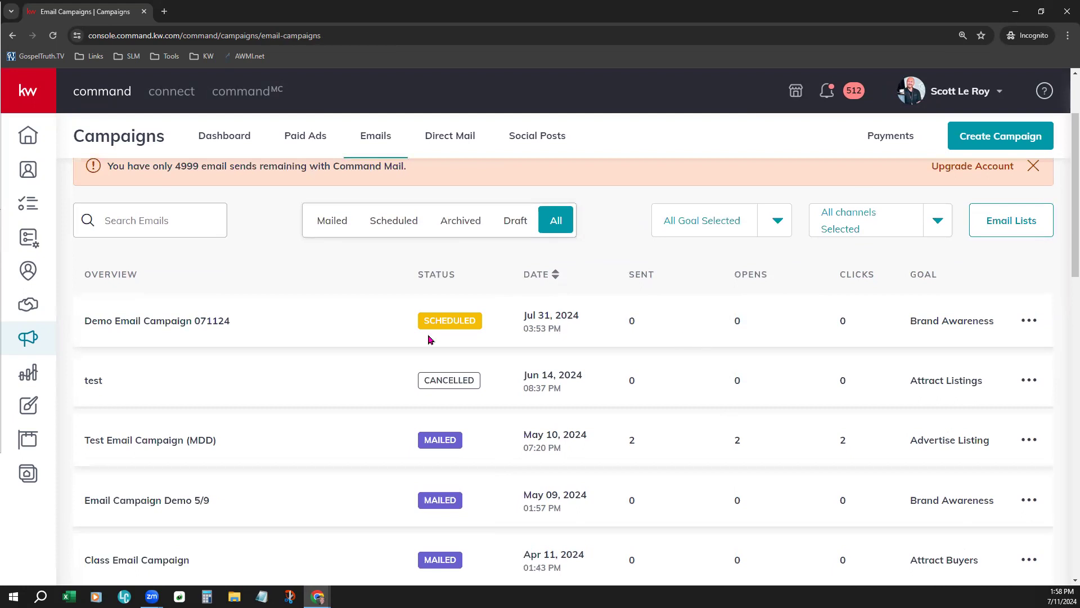
left_click(1029, 322)
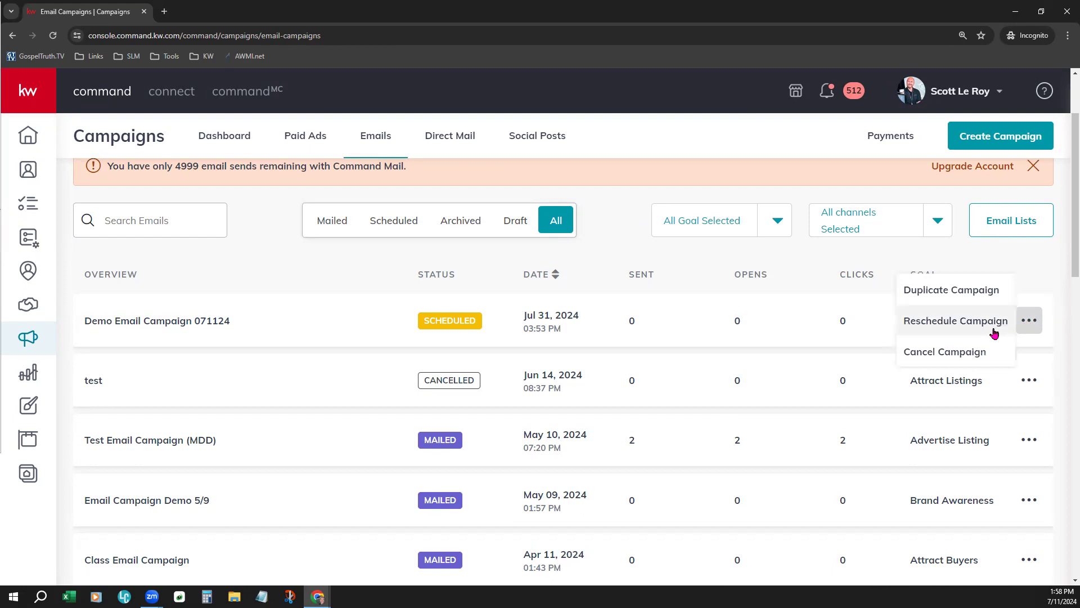
left_click(962, 357)
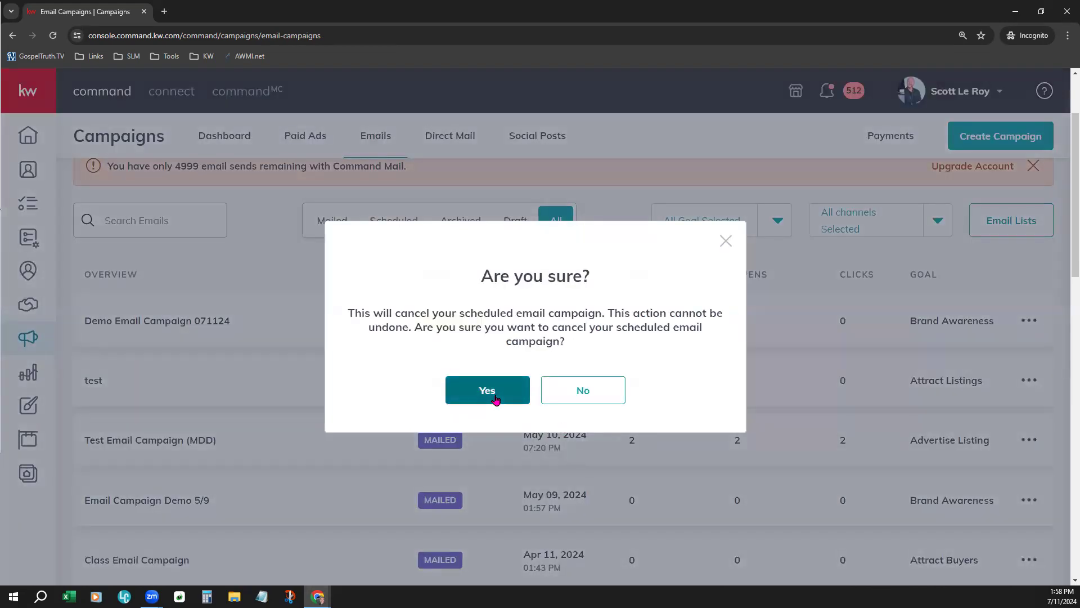
left_click(495, 398)
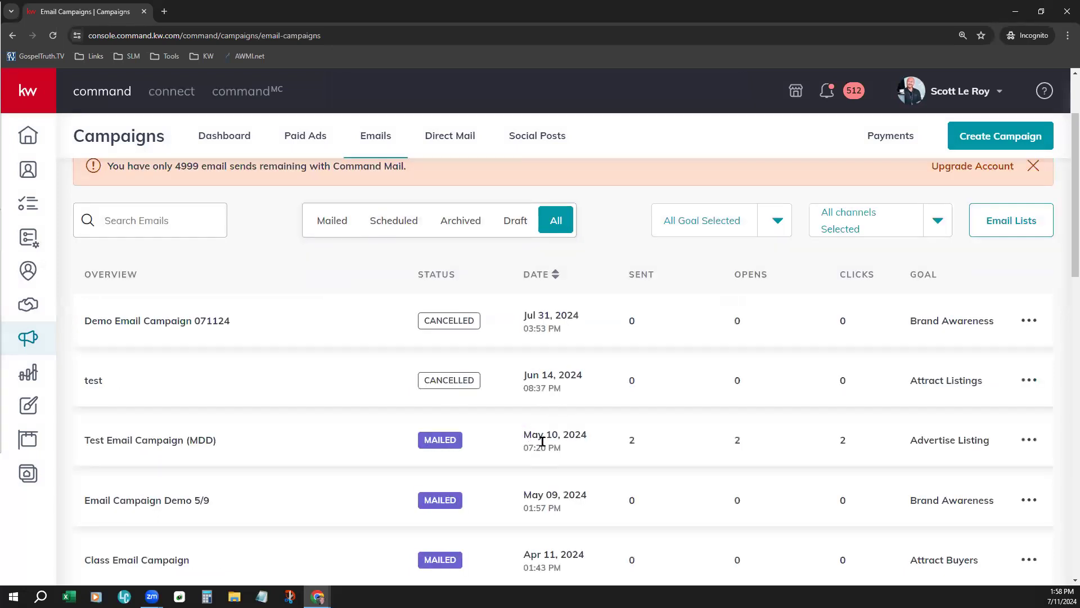
scroll(560, 445, "down", 3)
scroll(561, 450, "down", 4)
scroll(562, 453, "up", 4)
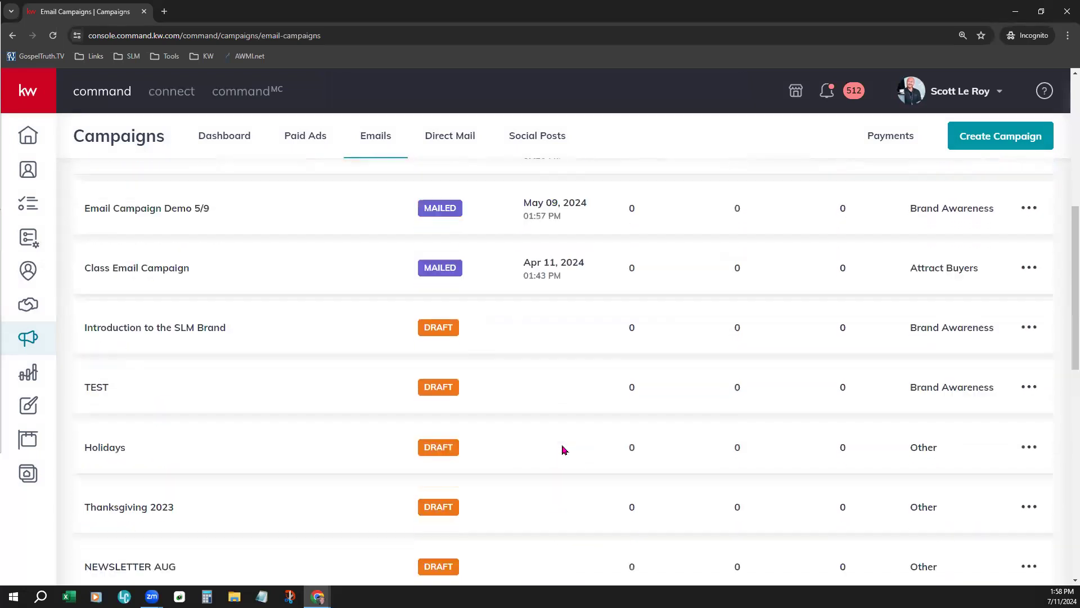
scroll(564, 450, "up", 5)
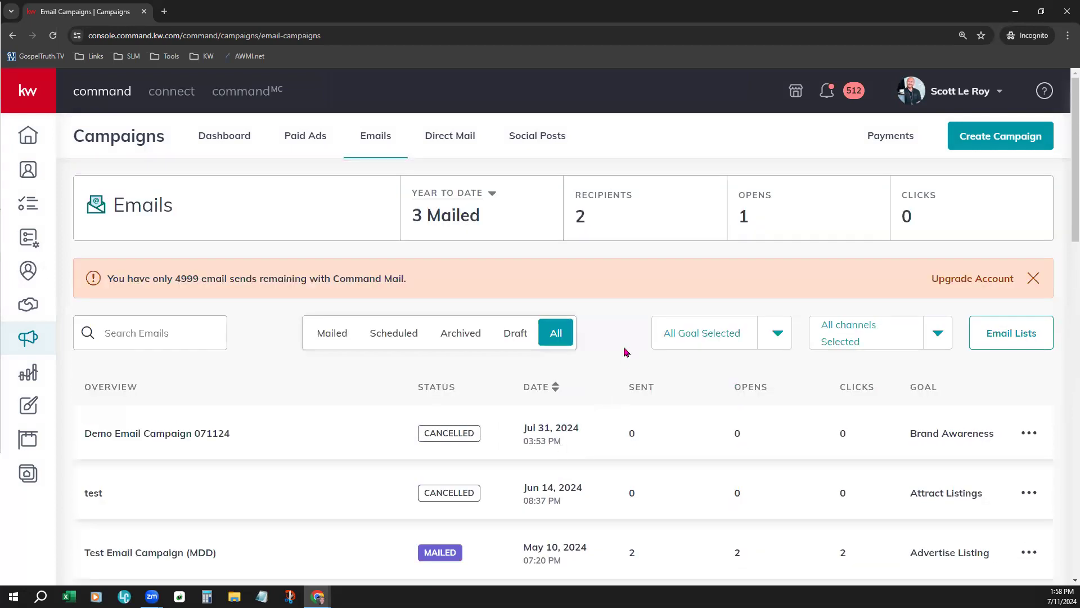